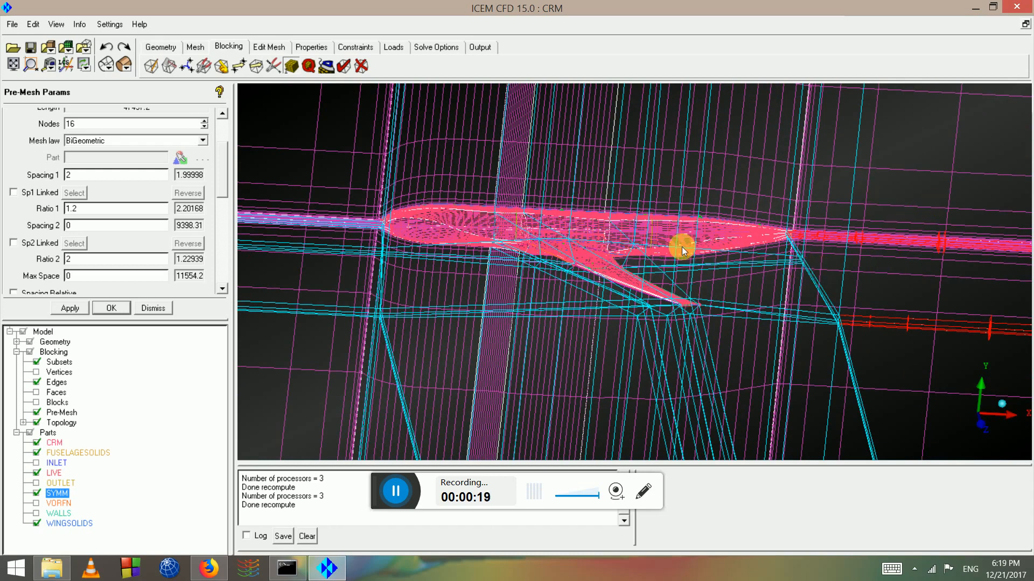
Orbit around the wing–fuselage junction mesh until the wing spans the view edge-on
{"action": "left_click_drag", "start_coordinate": [608, 236], "coordinate": [424, 179]}
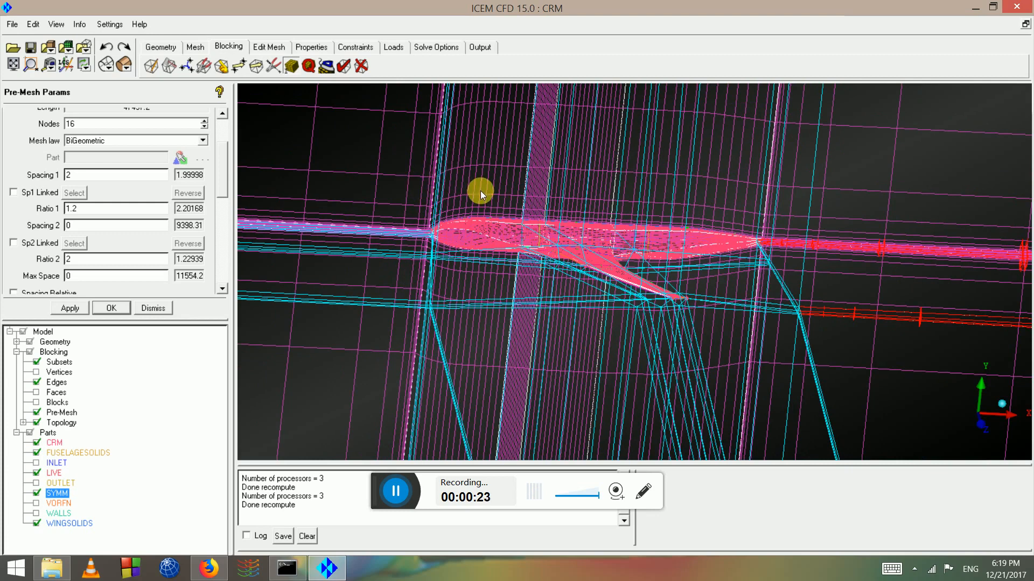
{"action": "left_click_drag", "start_coordinate": [499, 201], "coordinate": [625, 256]}
{"action": "left_click_drag", "start_coordinate": [496, 227], "coordinate": [525, 206]}
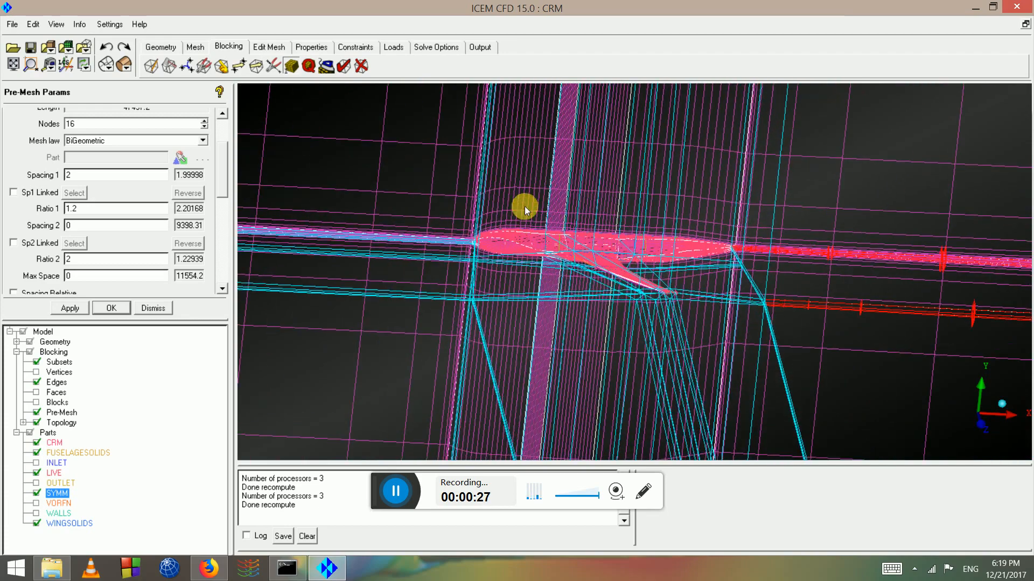
{"action": "left_click_drag", "start_coordinate": [660, 316], "coordinate": [570, 276]}
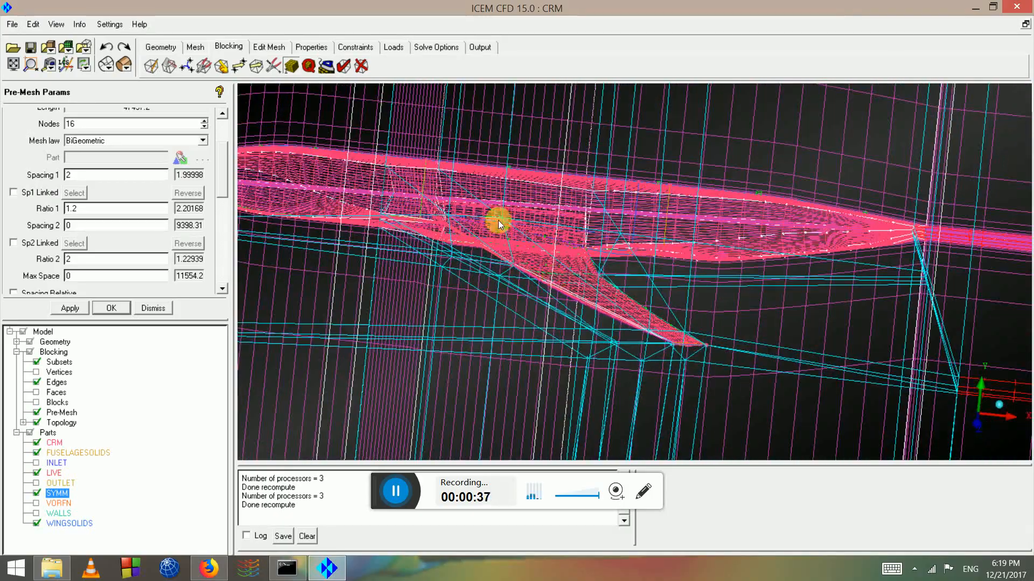
{"action": "left_click_drag", "start_coordinate": [499, 221], "coordinate": [593, 268]}
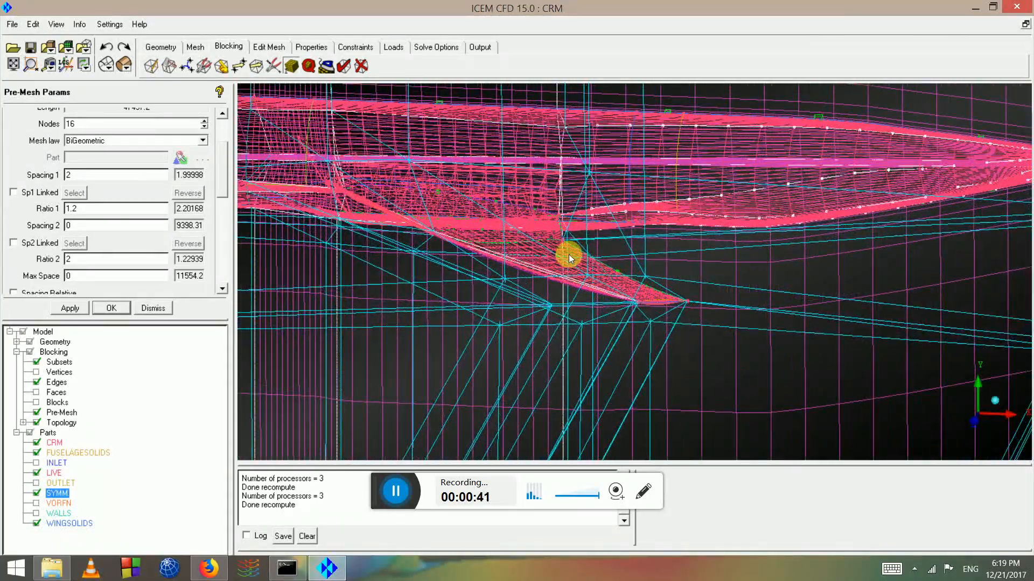
{"action": "left_click_drag", "start_coordinate": [602, 204], "coordinate": [505, 218]}
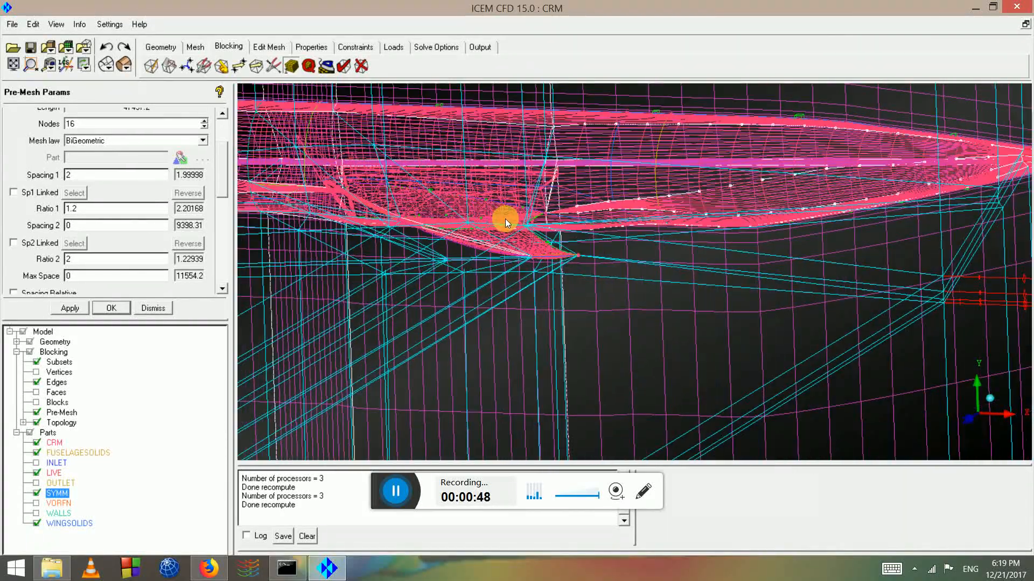
{"action": "left_click_drag", "start_coordinate": [399, 224], "coordinate": [447, 237]}
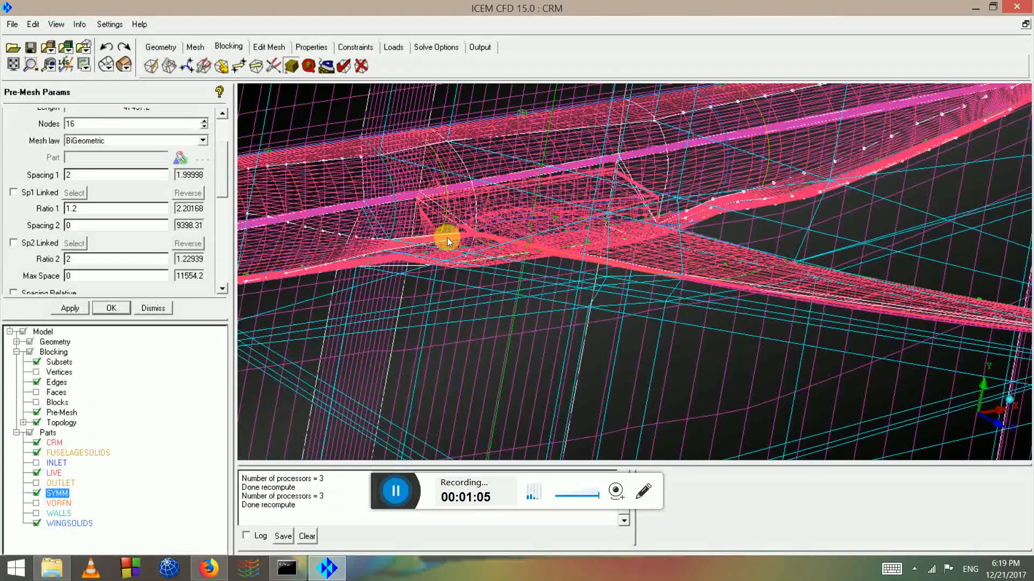
{"action": "left_click_drag", "start_coordinate": [289, 270], "coordinate": [409, 272]}
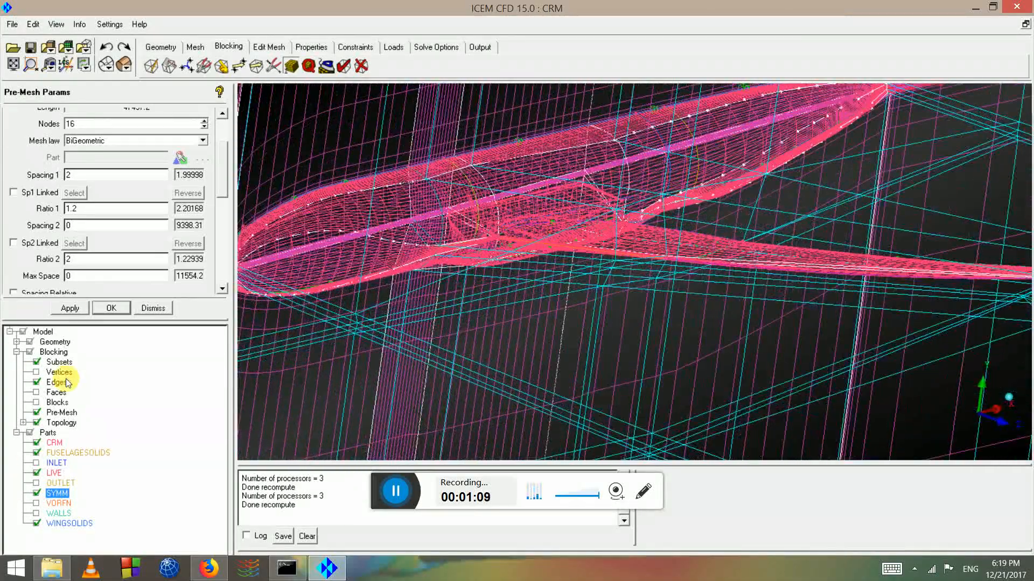
Hide the block edges and pre-mesh, display the block faces, and inspect them from several sides
{"action": "left_click", "coordinate": [16, 342]}
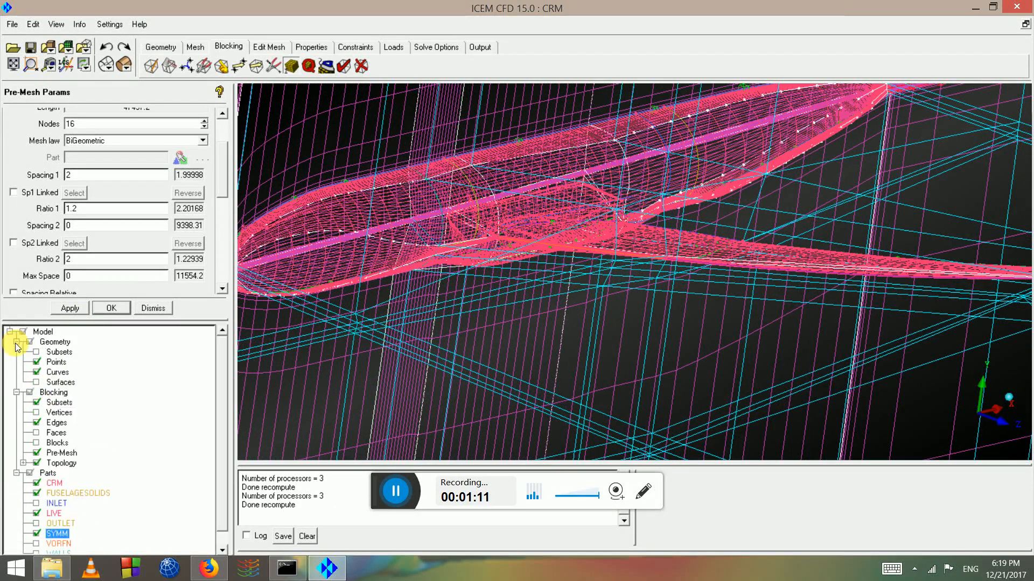
{"action": "left_click", "coordinate": [37, 423]}
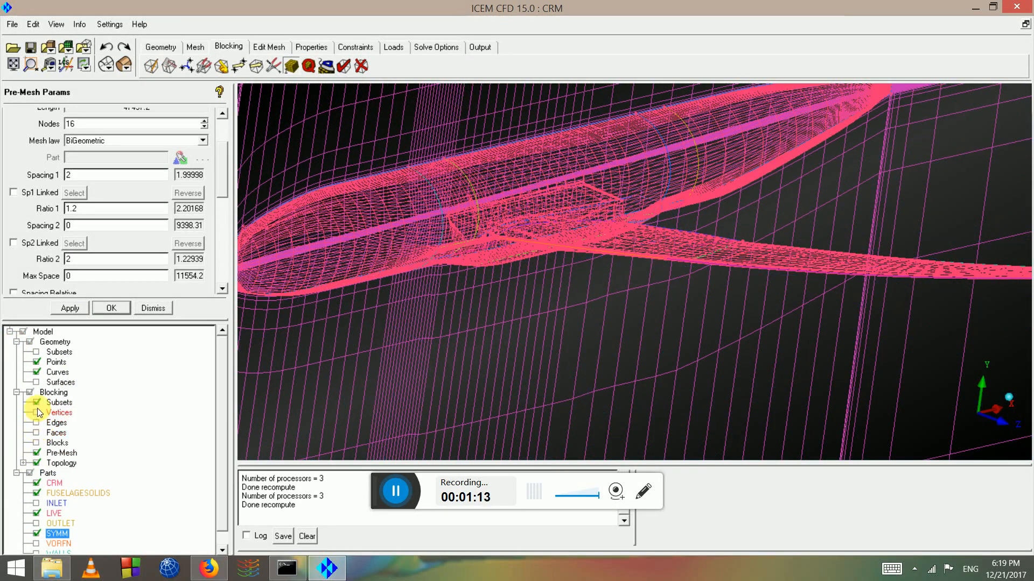
{"action": "left_click", "coordinate": [37, 454]}
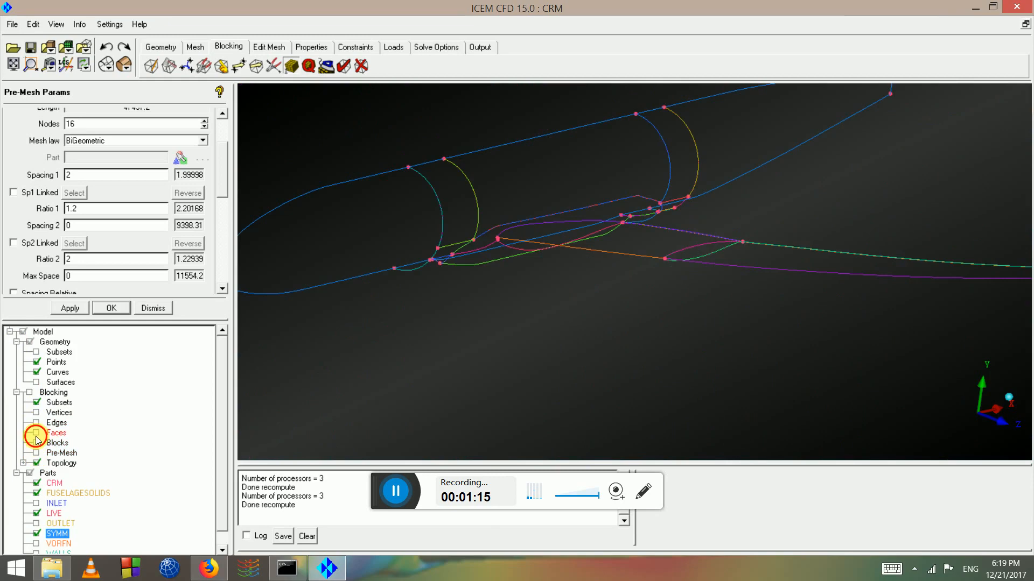
{"action": "left_click", "coordinate": [36, 433]}
{"action": "left_click_drag", "start_coordinate": [686, 307], "coordinate": [631, 229]}
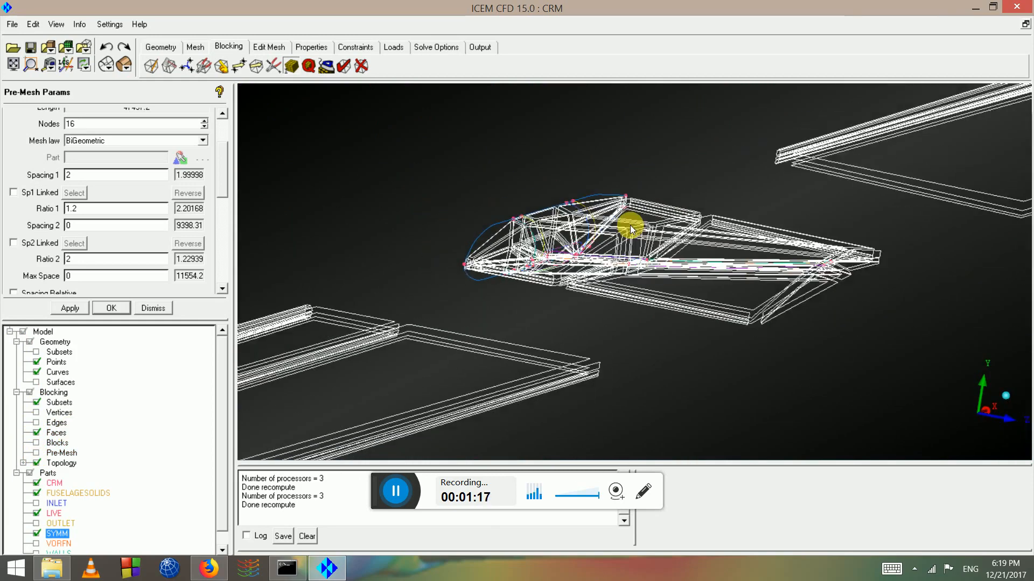
{"action": "scroll", "coordinate": [631, 229], "scroll_direction": "down", "scroll_amount": 2}
{"action": "scroll", "coordinate": [597, 226], "scroll_direction": "up", "scroll_amount": 4}
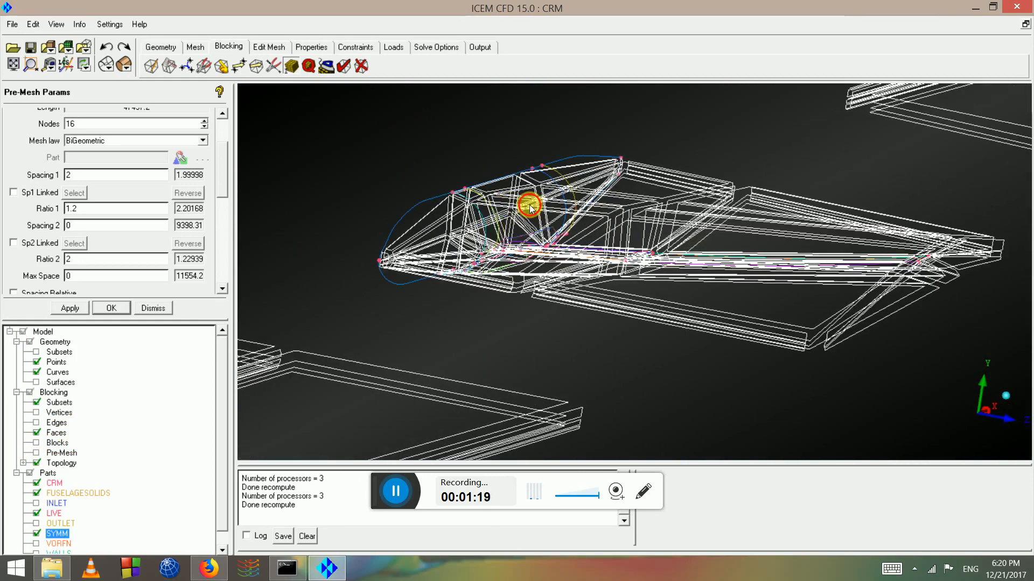
{"action": "left_click_drag", "start_coordinate": [531, 207], "coordinate": [515, 328]}
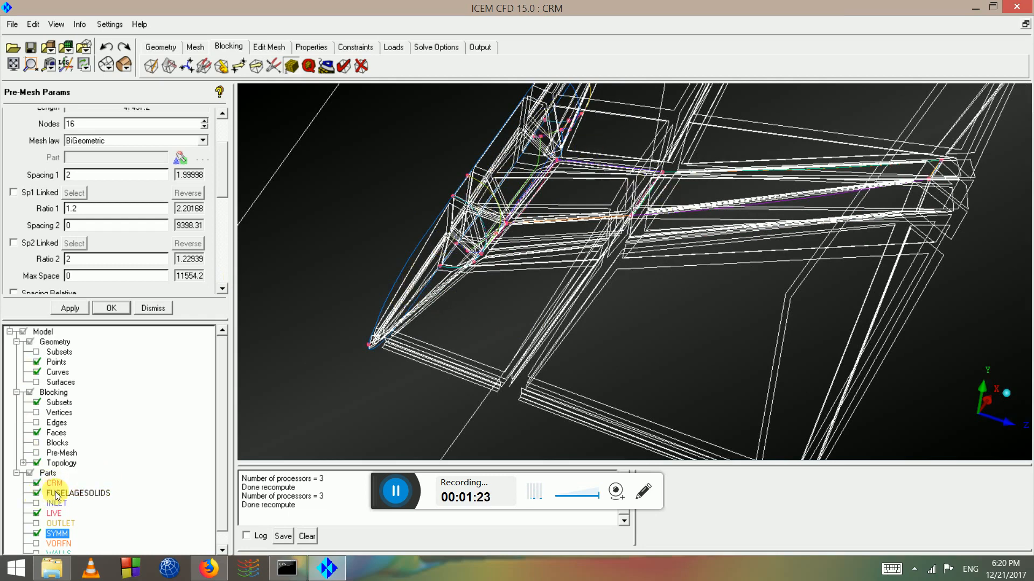
{"action": "left_click", "coordinate": [222, 548]}
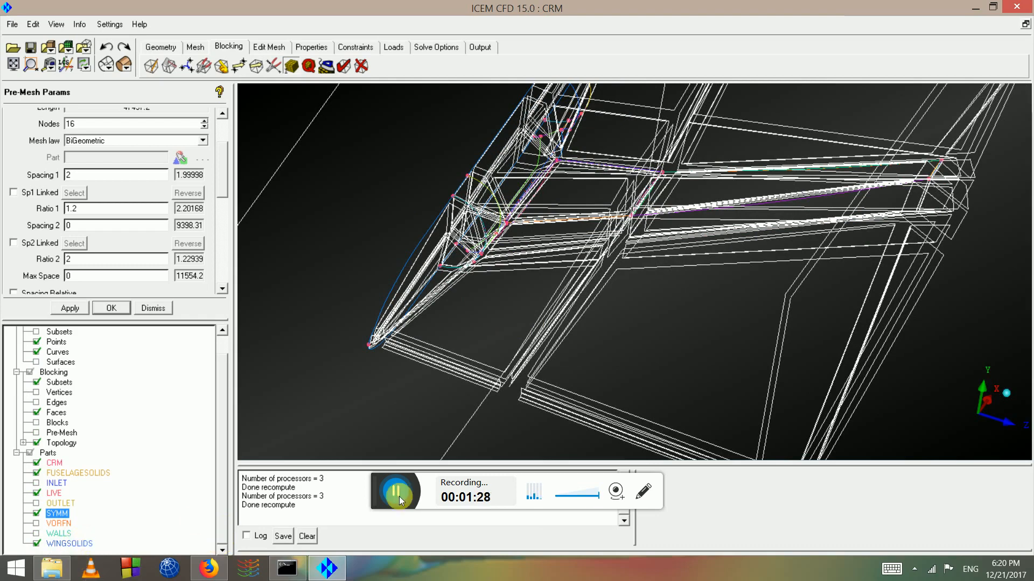
{"action": "left_click_drag", "start_coordinate": [697, 228], "coordinate": [508, 232]}
{"action": "scroll", "coordinate": [508, 231], "scroll_direction": "up", "scroll_amount": 3}
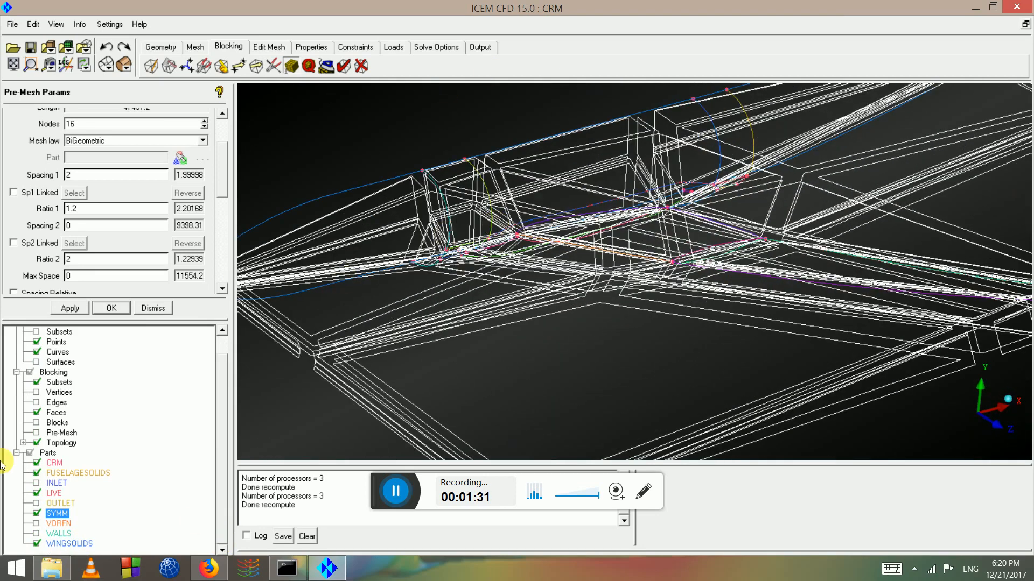
Replace the block faces with the numbered blocks and rotate in on the wing-body blocking
{"action": "left_click", "coordinate": [37, 413]}
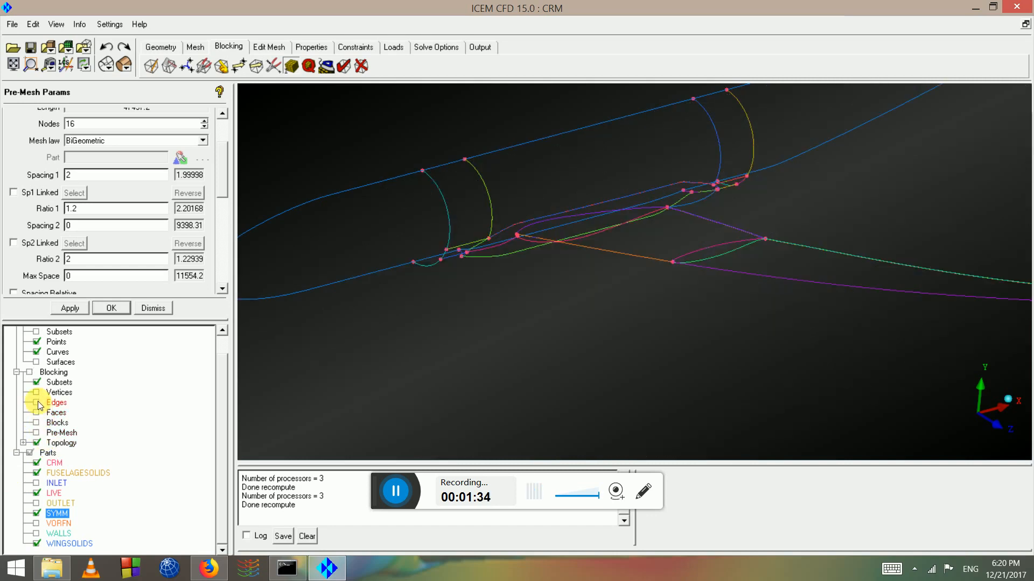
{"action": "left_click", "coordinate": [36, 403]}
{"action": "left_click", "coordinate": [37, 402]}
{"action": "left_click", "coordinate": [36, 423]}
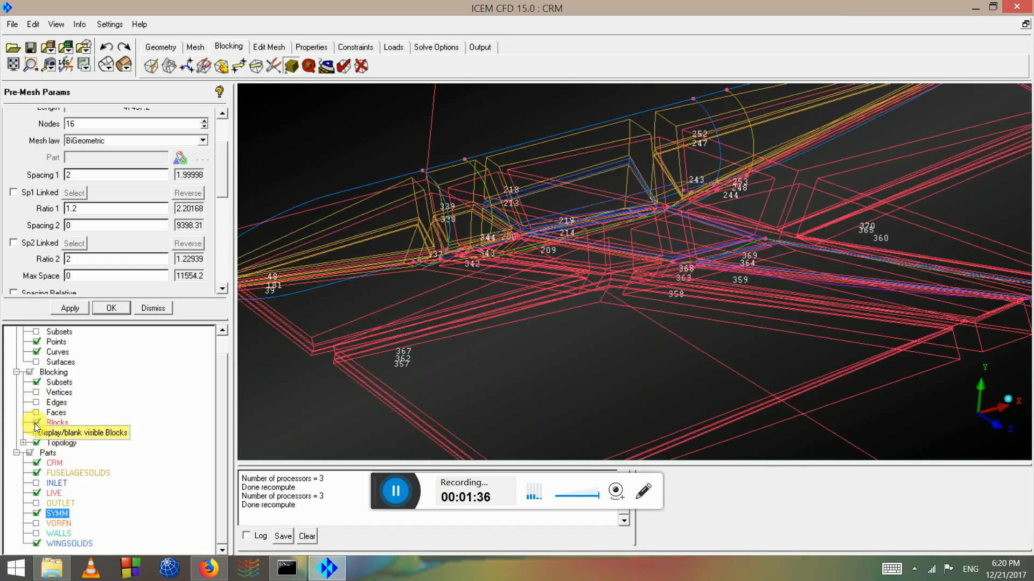
{"action": "left_click_drag", "start_coordinate": [547, 222], "coordinate": [489, 236]}
{"action": "scroll", "coordinate": [489, 240], "scroll_direction": "down", "scroll_amount": 10}
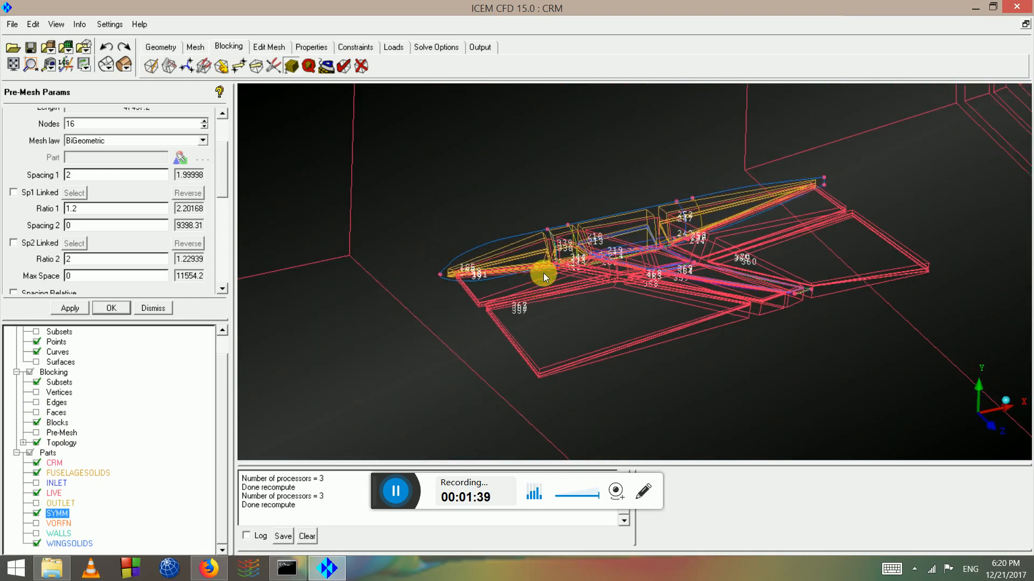
{"action": "scroll", "coordinate": [522, 262], "scroll_direction": "down", "scroll_amount": 3}
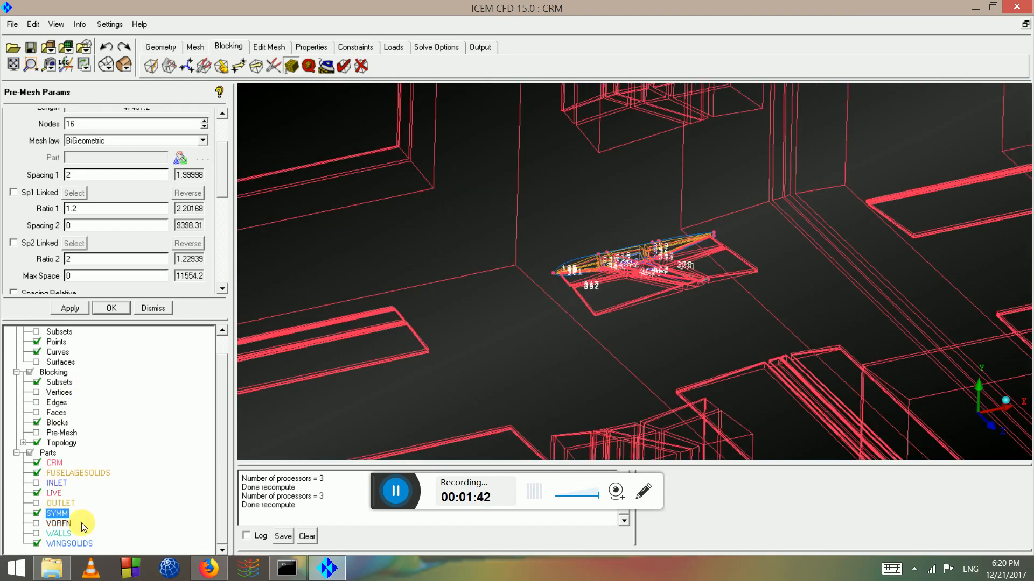
{"action": "scroll", "coordinate": [567, 296], "scroll_direction": "up", "scroll_amount": 10}
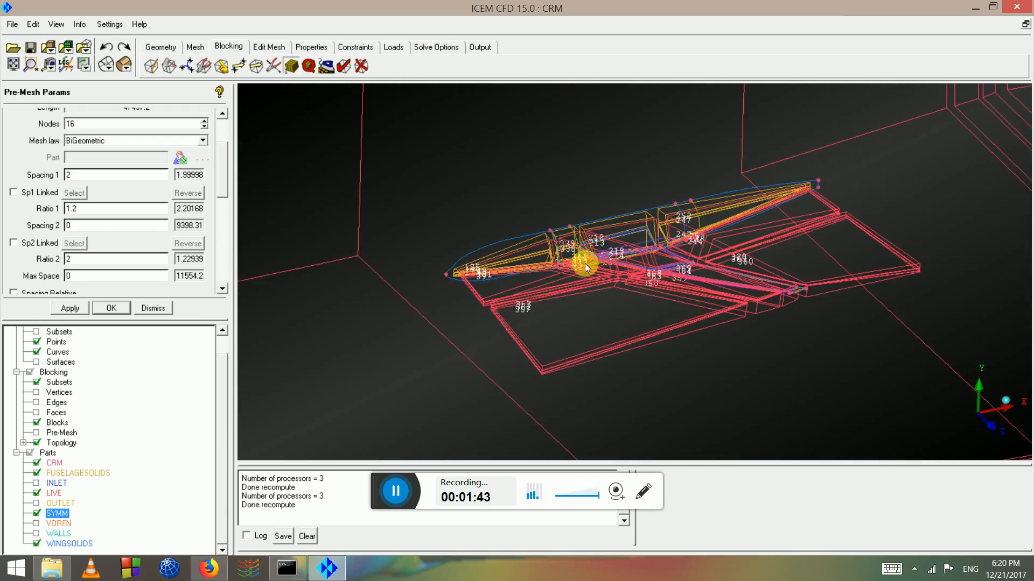
{"action": "left_click_drag", "start_coordinate": [577, 253], "coordinate": [333, 355]}
{"action": "left_click_drag", "start_coordinate": [558, 222], "coordinate": [2, 303]}
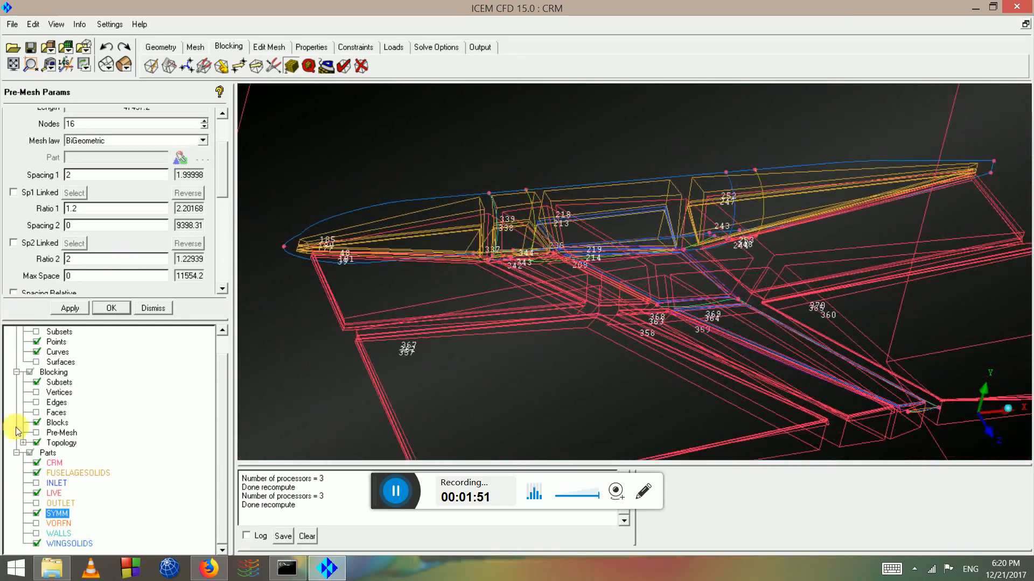
Swap the blocks for the pre-mesh and orbit from the wing junction to a fuselage side view
{"action": "left_click", "coordinate": [37, 425]}
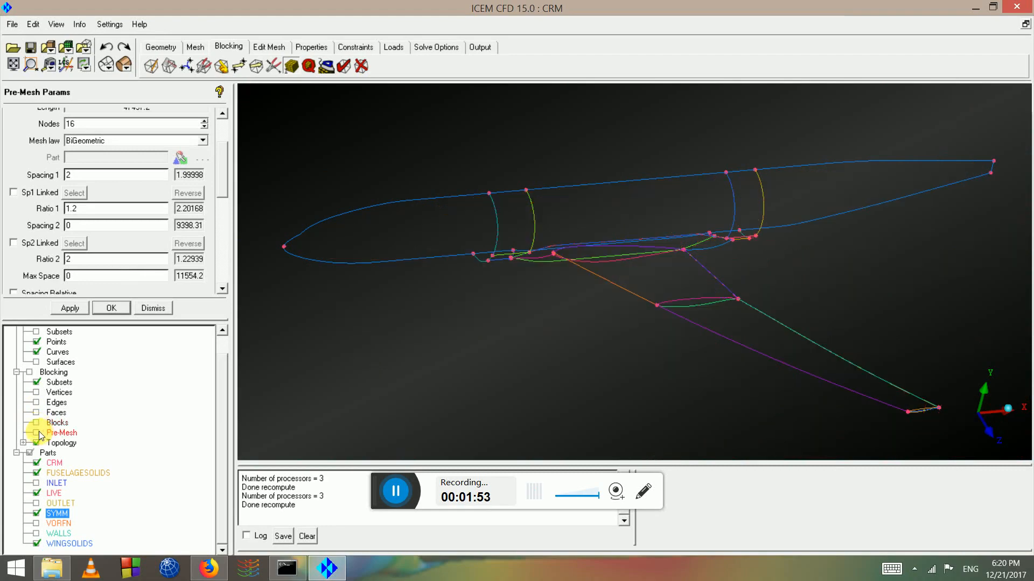
{"action": "left_click", "coordinate": [37, 434]}
{"action": "scroll", "coordinate": [670, 246], "scroll_direction": "up", "scroll_amount": 8}
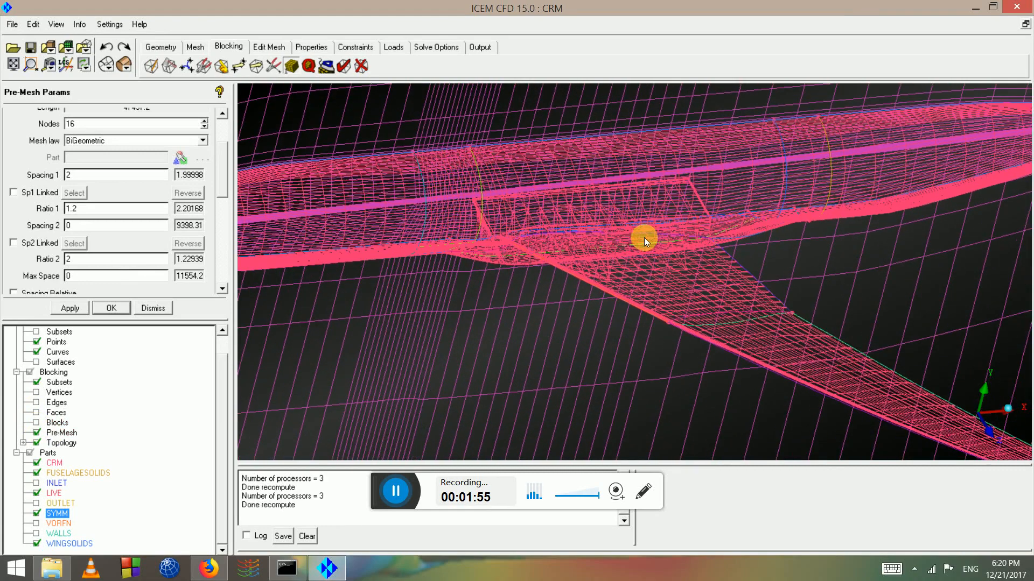
{"action": "left_click_drag", "start_coordinate": [586, 256], "coordinate": [734, 231]}
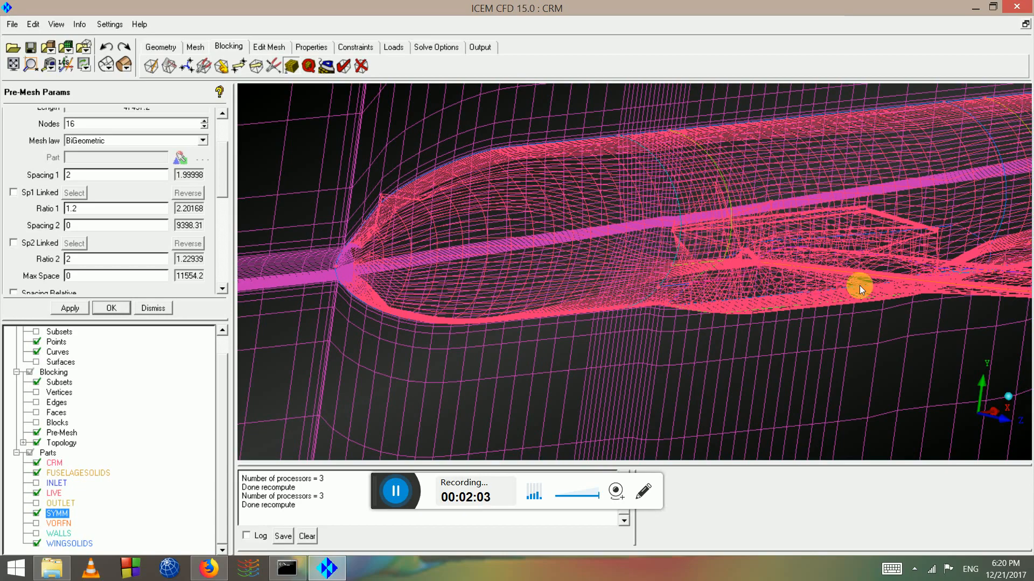
{"action": "left_click_drag", "start_coordinate": [360, 238], "coordinate": [622, 241]}
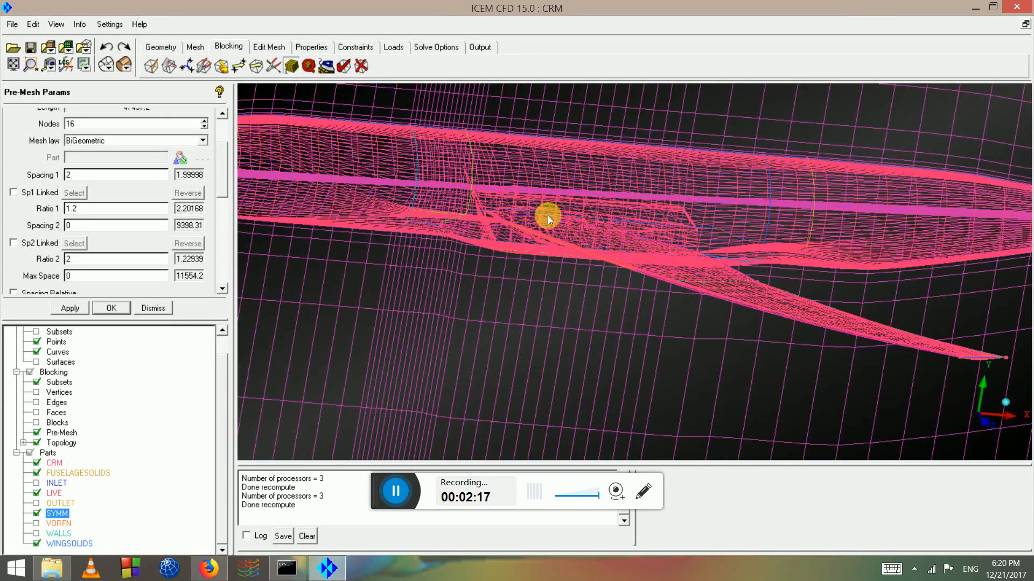
{"action": "left_click_drag", "start_coordinate": [553, 216], "coordinate": [980, 262]}
{"action": "left_click_drag", "start_coordinate": [623, 282], "coordinate": [640, 266]}
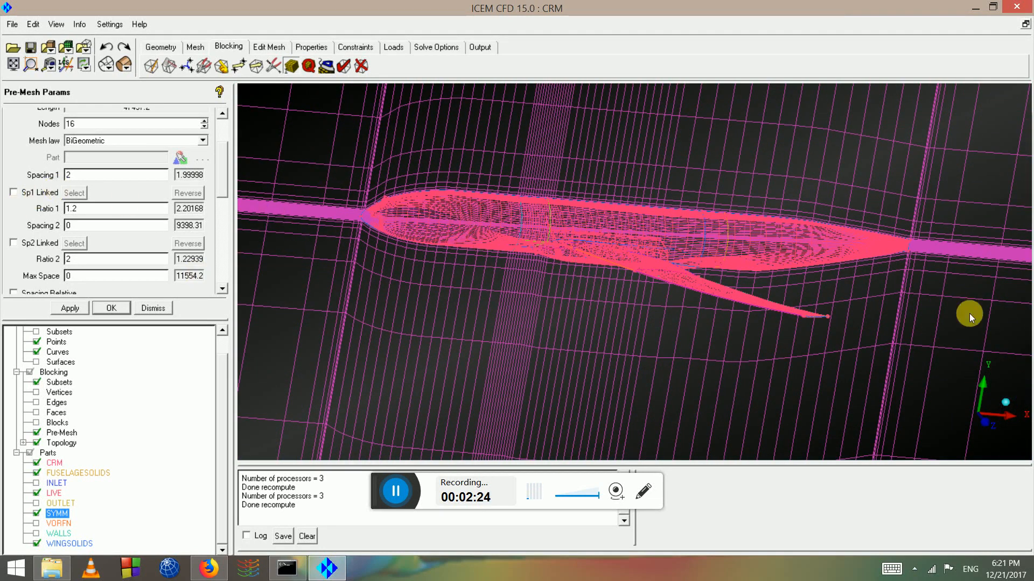
Hide the pre-mesh, show the block edges, and bring the wingtip into view
{"action": "left_click", "coordinate": [36, 433]}
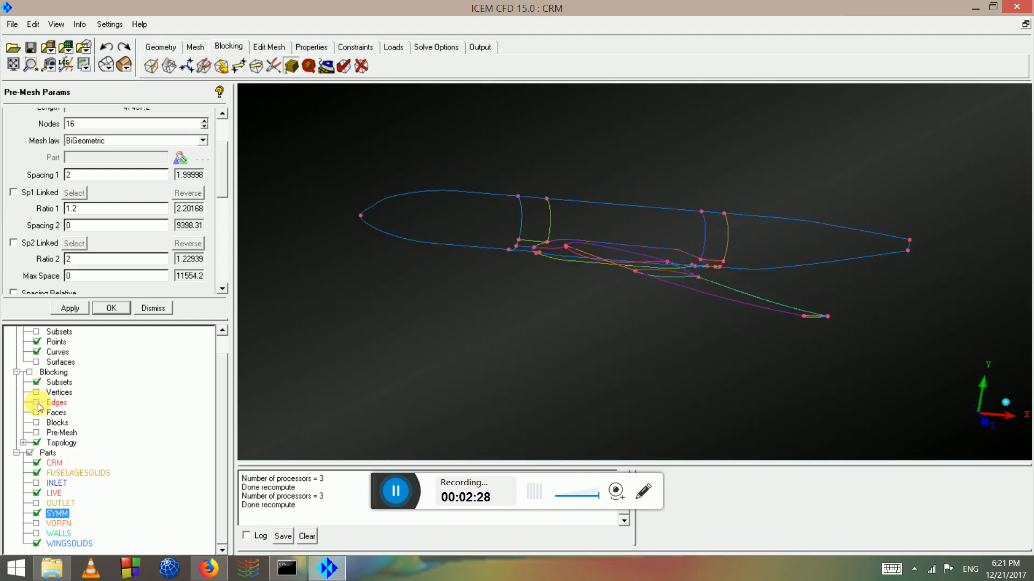
{"action": "left_click", "coordinate": [37, 403]}
{"action": "scroll", "coordinate": [832, 342], "scroll_direction": "down", "scroll_amount": 2}
{"action": "left_click_drag", "start_coordinate": [743, 309], "coordinate": [724, 325]}
{"action": "scroll", "coordinate": [764, 324], "scroll_direction": "up", "scroll_amount": 5}
{"action": "middle_click_drag", "start_coordinate": [866, 361], "coordinate": [583, 317]}
{"action": "scroll", "coordinate": [501, 232], "scroll_direction": "up", "scroll_amount": 3}
{"action": "scroll", "coordinate": [583, 318], "scroll_direction": "up", "scroll_amount": 4}
{"action": "left_click_drag", "start_coordinate": [580, 275], "coordinate": [608, 264]}
Orbit and zoom around the wingtip block edges until the wingtip is centred close up
{"action": "scroll", "coordinate": [608, 264], "scroll_direction": "up", "scroll_amount": 3}
{"action": "scroll", "coordinate": [608, 264], "scroll_direction": "down", "scroll_amount": 3}
{"action": "scroll", "coordinate": [490, 290], "scroll_direction": "up", "scroll_amount": 1}
{"action": "middle_click_drag", "start_coordinate": [487, 293], "coordinate": [753, 331]}
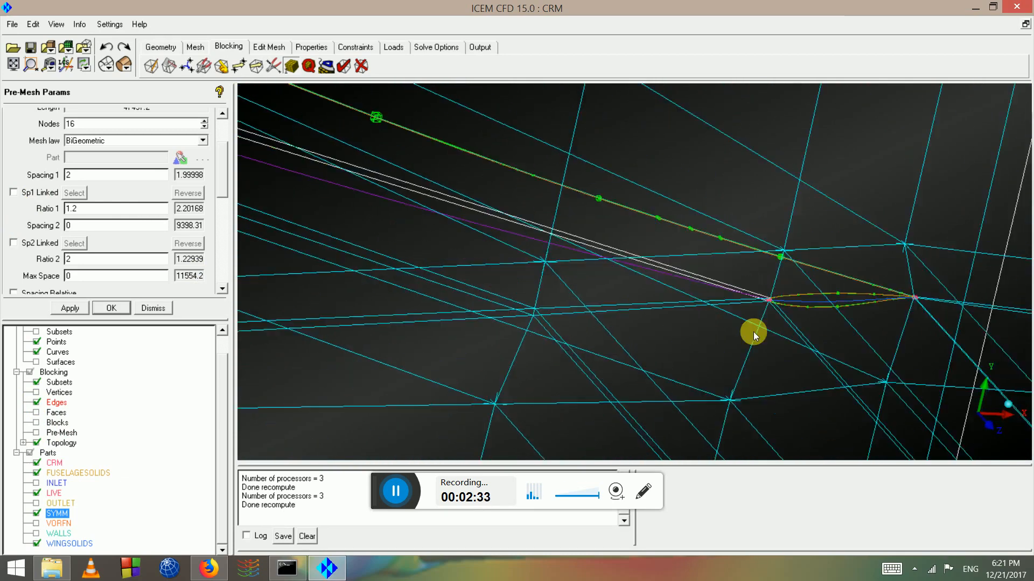
{"action": "scroll", "coordinate": [754, 332], "scroll_direction": "down", "scroll_amount": 2}
{"action": "left_click_drag", "start_coordinate": [754, 331], "coordinate": [525, 295]}
{"action": "middle_click_drag", "start_coordinate": [451, 292], "coordinate": [799, 315]}
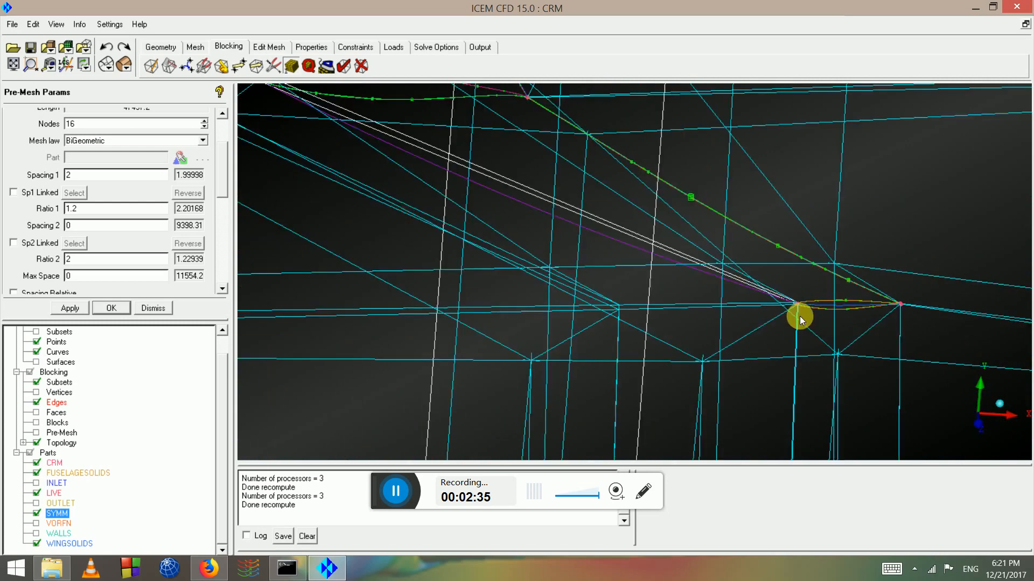
{"action": "left_click_drag", "start_coordinate": [800, 316], "coordinate": [573, 252]}
{"action": "middle_click_drag", "start_coordinate": [530, 193], "coordinate": [789, 335]}
{"action": "scroll", "coordinate": [789, 335], "scroll_direction": "down", "scroll_amount": 2}
{"action": "left_click_drag", "start_coordinate": [789, 335], "coordinate": [599, 295]}
{"action": "middle_click_drag", "start_coordinate": [584, 264], "coordinate": [708, 302]}
{"action": "scroll", "coordinate": [708, 301], "scroll_direction": "up", "scroll_amount": 4}
{"action": "left_click_drag", "start_coordinate": [708, 301], "coordinate": [656, 305]}
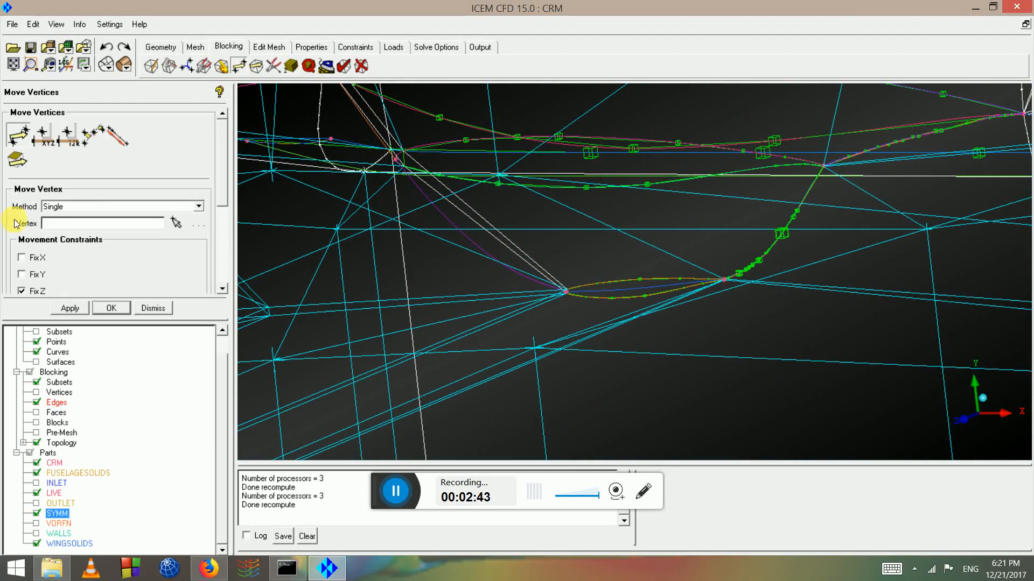
Drag two blocking vertices near the junction to the right with Move Vertex
{"action": "left_click", "coordinate": [25, 132]}
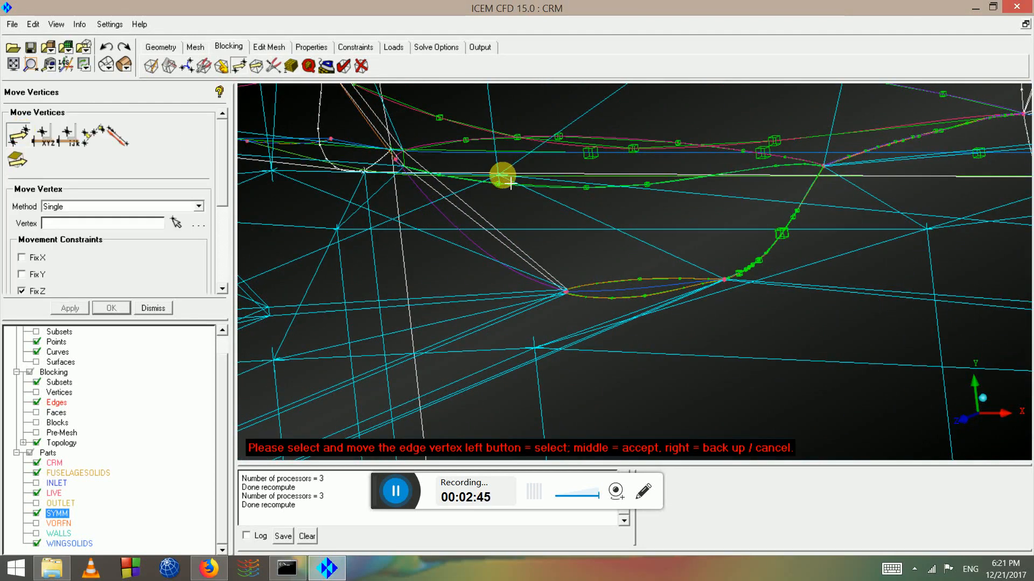
{"action": "left_click_drag", "start_coordinate": [771, 226], "coordinate": [770, 208]}
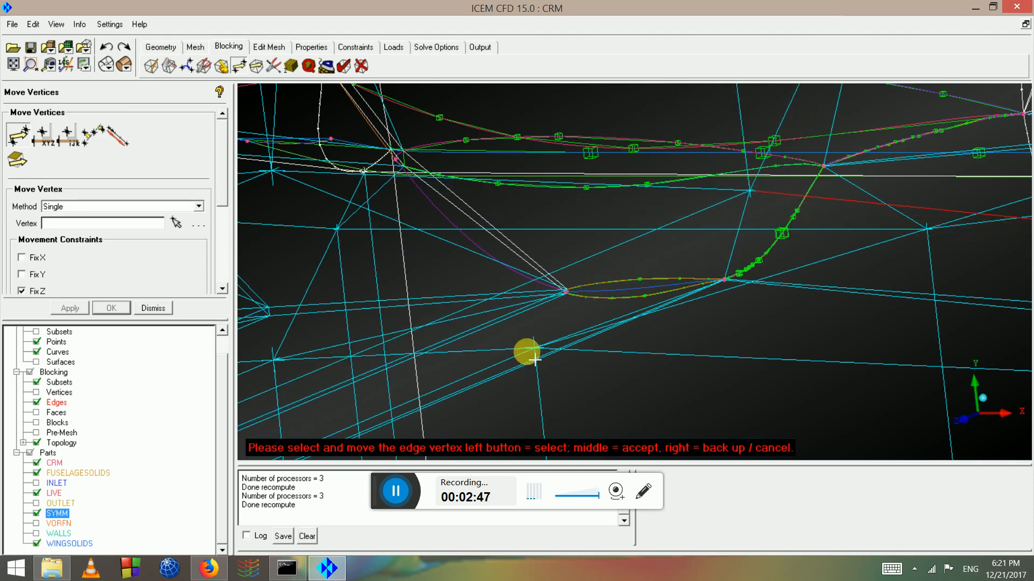
{"action": "left_click_drag", "start_coordinate": [533, 358], "coordinate": [759, 388]}
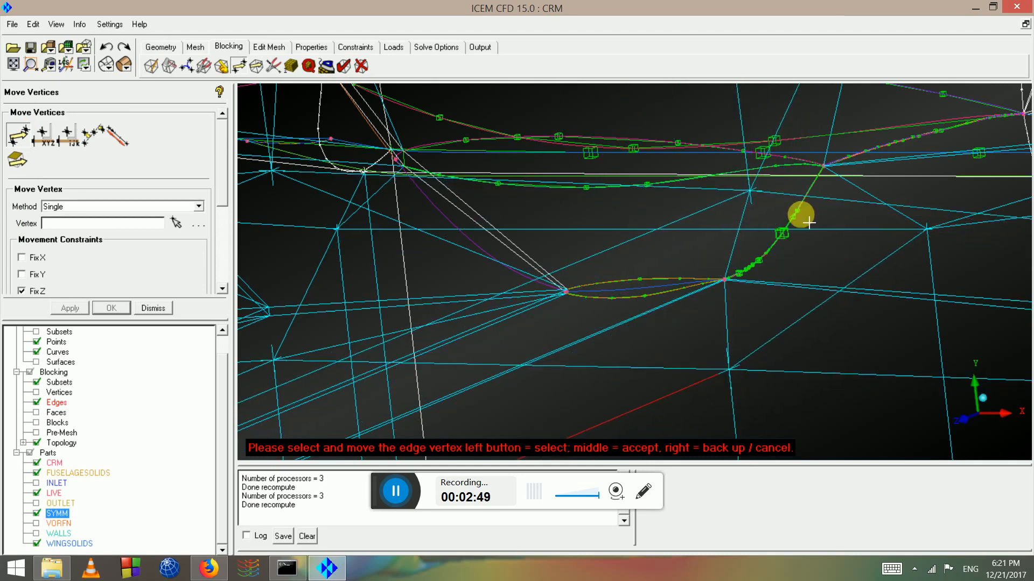
{"action": "left_click_drag", "start_coordinate": [808, 222], "coordinate": [751, 146]}
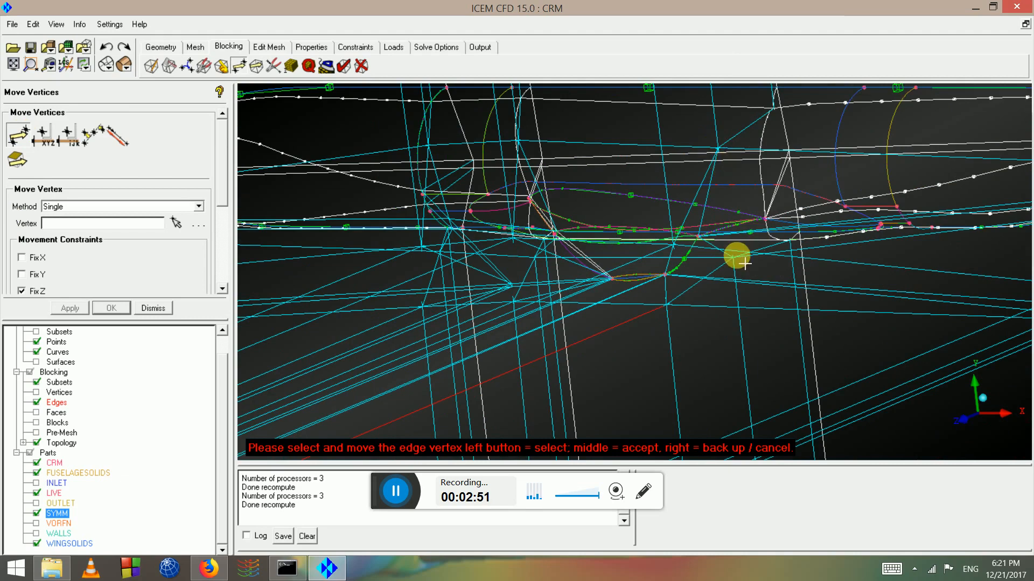
{"action": "left_click_drag", "start_coordinate": [707, 268], "coordinate": [579, 292]}
{"action": "left_click_drag", "start_coordinate": [680, 322], "coordinate": [730, 282]}
Move another junction vertex slightly left to fit the junction curve
{"action": "left_click", "coordinate": [177, 224]}
{"action": "scroll", "coordinate": [640, 317], "scroll_direction": "up", "scroll_amount": 3}
{"action": "scroll", "coordinate": [736, 291], "scroll_direction": "down", "scroll_amount": 3}
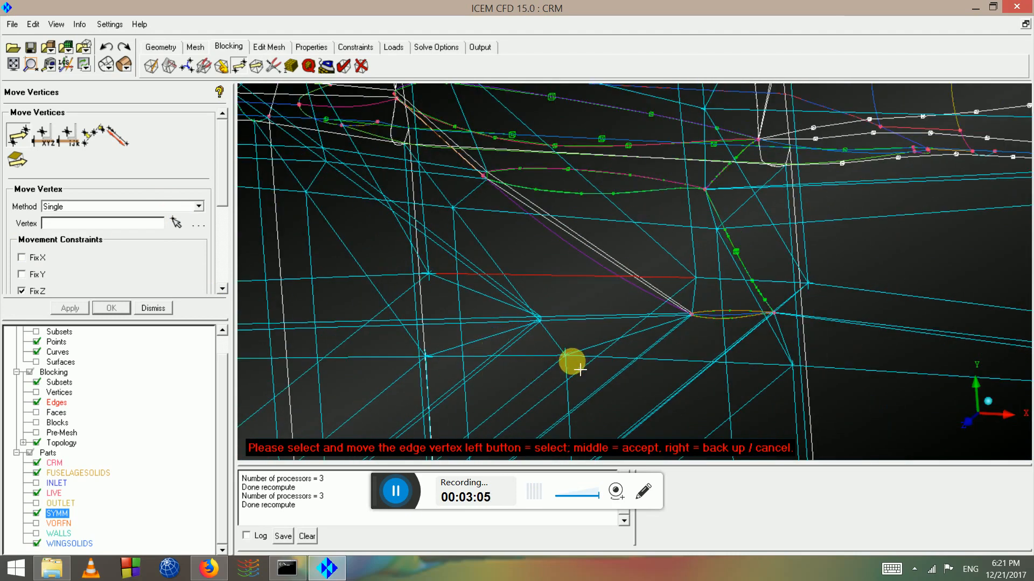
{"action": "left_click_drag", "start_coordinate": [768, 368], "coordinate": [884, 322]}
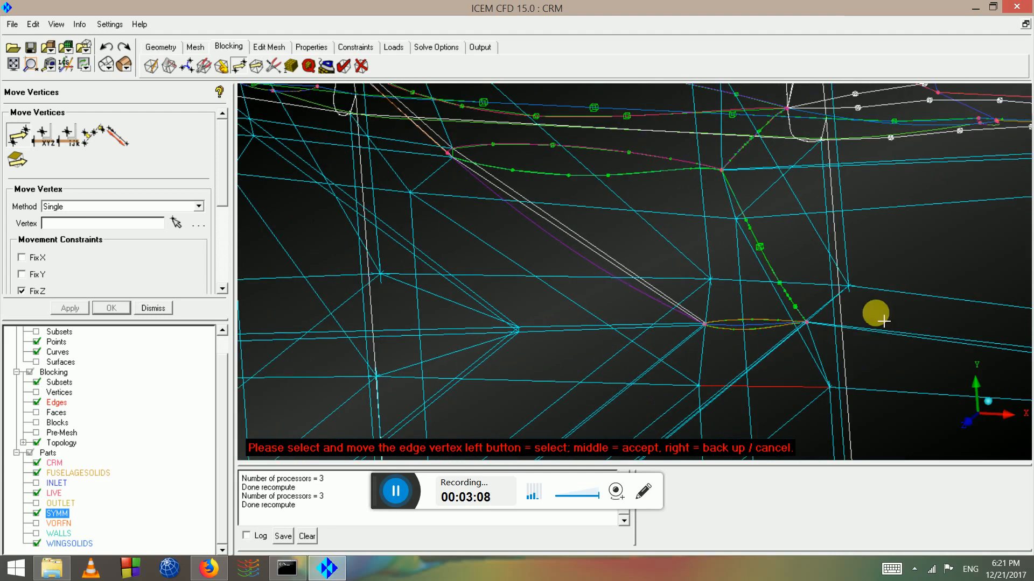
{"action": "left_click_drag", "start_coordinate": [846, 284], "coordinate": [819, 281]}
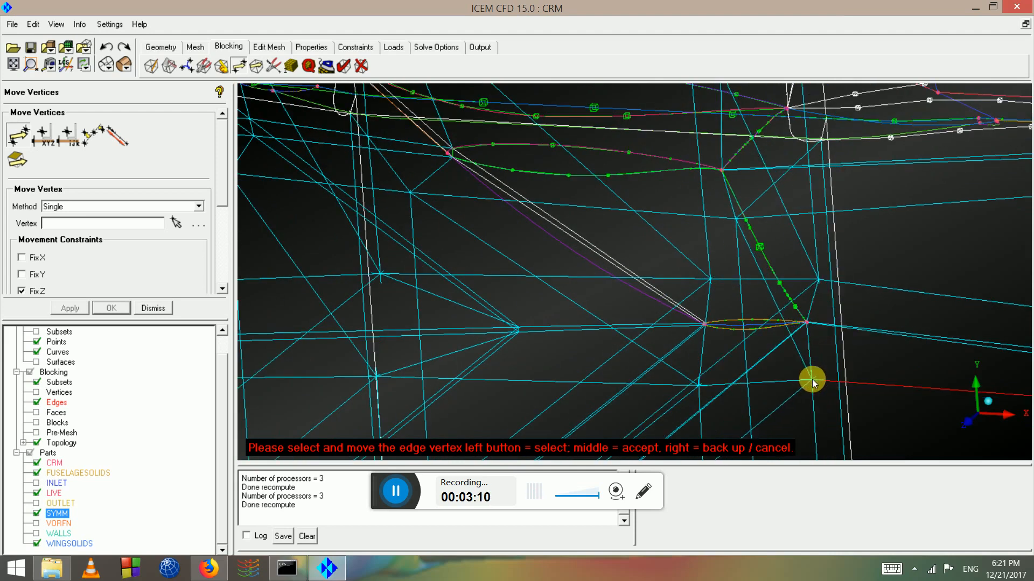
{"action": "left_click_drag", "start_coordinate": [806, 374], "coordinate": [464, 293]}
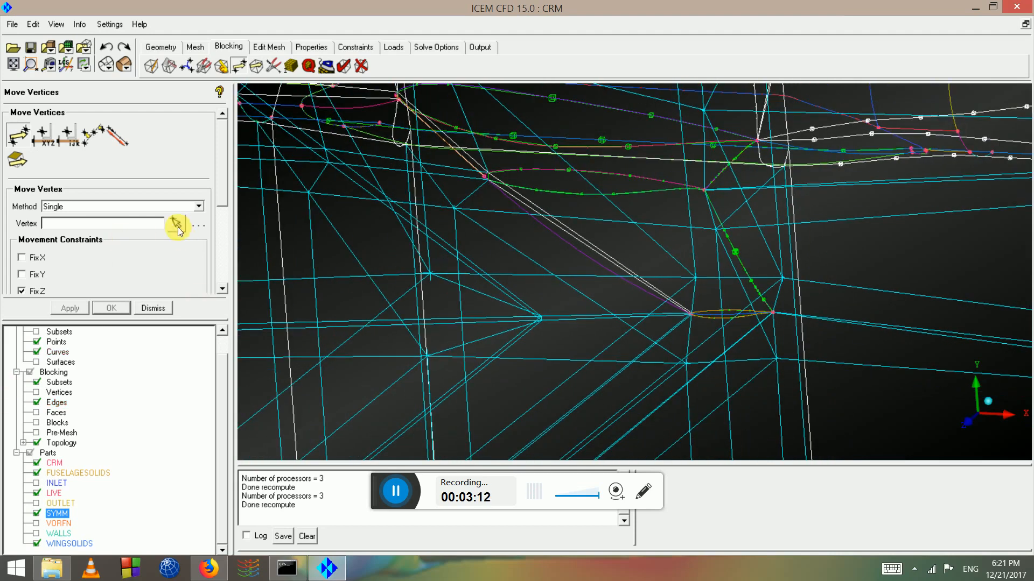
Drag two more vertices toward the junction, then switch to Set Location positioning
{"action": "left_click", "coordinate": [178, 228]}
{"action": "scroll", "coordinate": [432, 271], "scroll_direction": "up", "scroll_amount": 2}
{"action": "left_click_drag", "start_coordinate": [371, 271], "coordinate": [498, 246]}
{"action": "scroll", "coordinate": [498, 247], "scroll_direction": "down", "scroll_amount": 2}
{"action": "left_click_drag", "start_coordinate": [534, 309], "coordinate": [526, 301]}
{"action": "scroll", "coordinate": [520, 305], "scroll_direction": "down", "scroll_amount": 5}
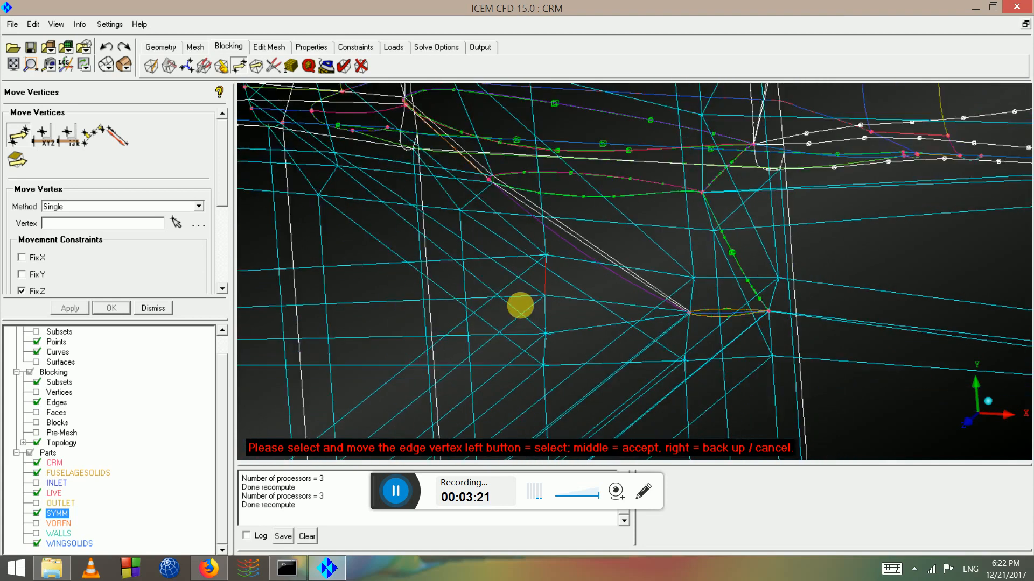
{"action": "mouse_move", "coordinate": [534, 252]}
{"action": "left_mouse_down"}
{"action": "mouse_move", "coordinate": [675, 304]}
{"action": "mouse_move", "coordinate": [677, 323]}
{"action": "mouse_move", "coordinate": [714, 317]}
{"action": "mouse_move", "coordinate": [676, 256]}
{"action": "mouse_move", "coordinate": [819, 330]}
{"action": "mouse_move", "coordinate": [847, 395]}
{"action": "mouse_move", "coordinate": [918, 379]}
{"action": "mouse_move", "coordinate": [540, 240]}
{"action": "left_mouse_up"}
{"action": "left_click_drag", "start_coordinate": [863, 332], "coordinate": [559, 209]}
{"action": "left_click", "coordinate": [43, 134]}
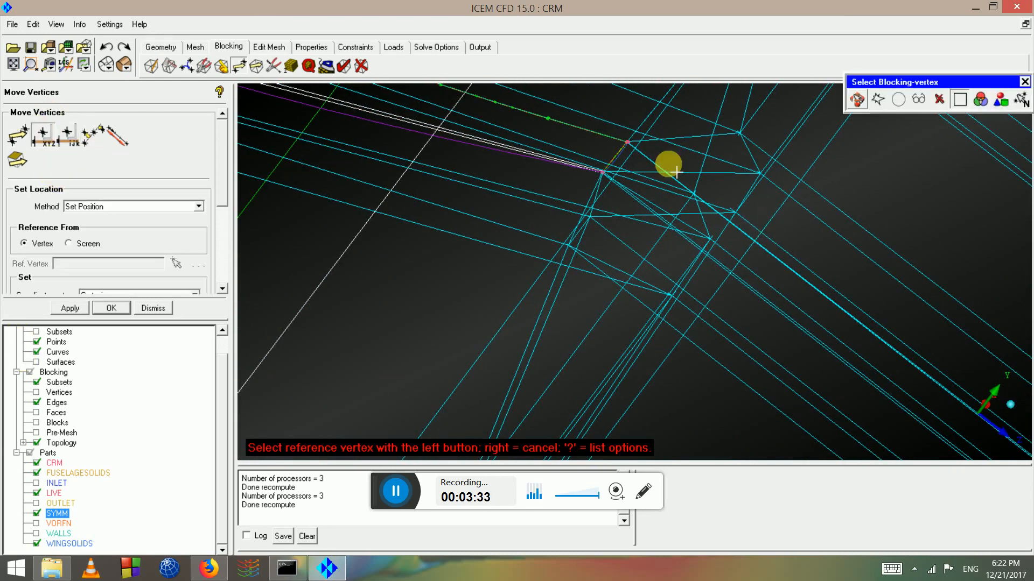
Give a group of vertices the Z coordinate of reference vertex 316
{"action": "left_click", "coordinate": [603, 173]}
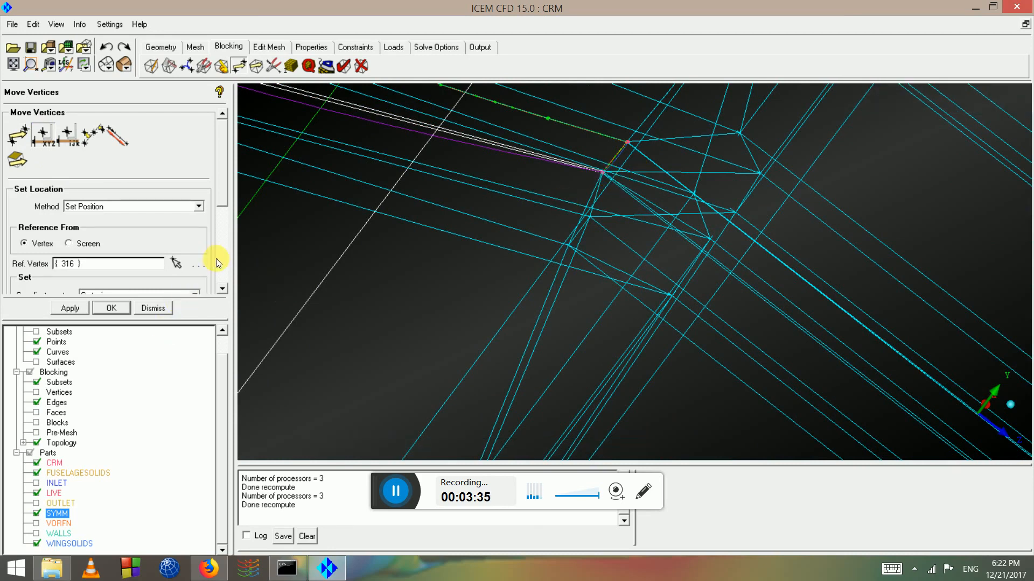
{"action": "scroll", "coordinate": [216, 261], "scroll_direction": "down", "scroll_amount": 5}
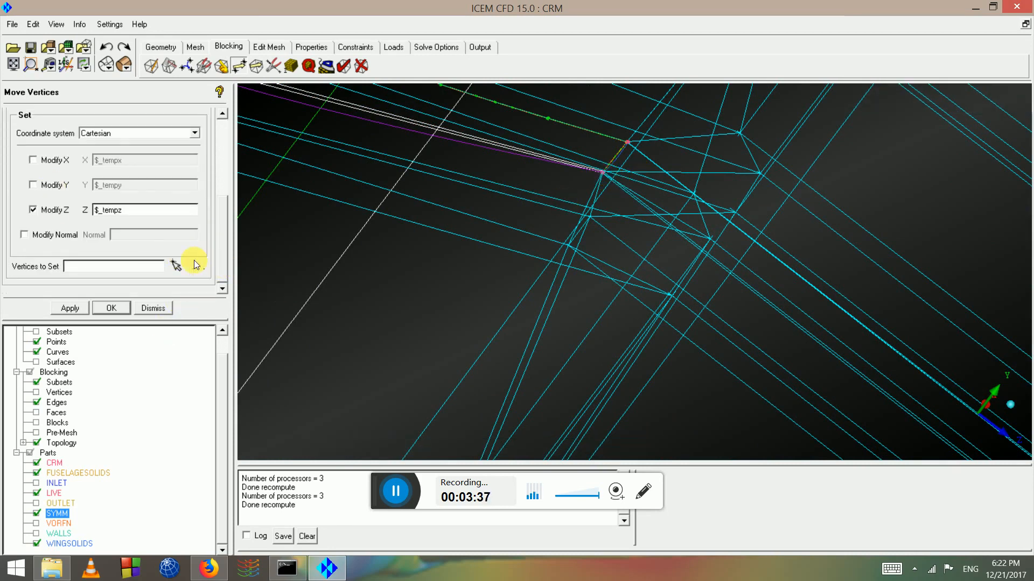
{"action": "left_click", "coordinate": [175, 264]}
{"action": "scroll", "coordinate": [713, 302], "scroll_direction": "down", "scroll_amount": 2}
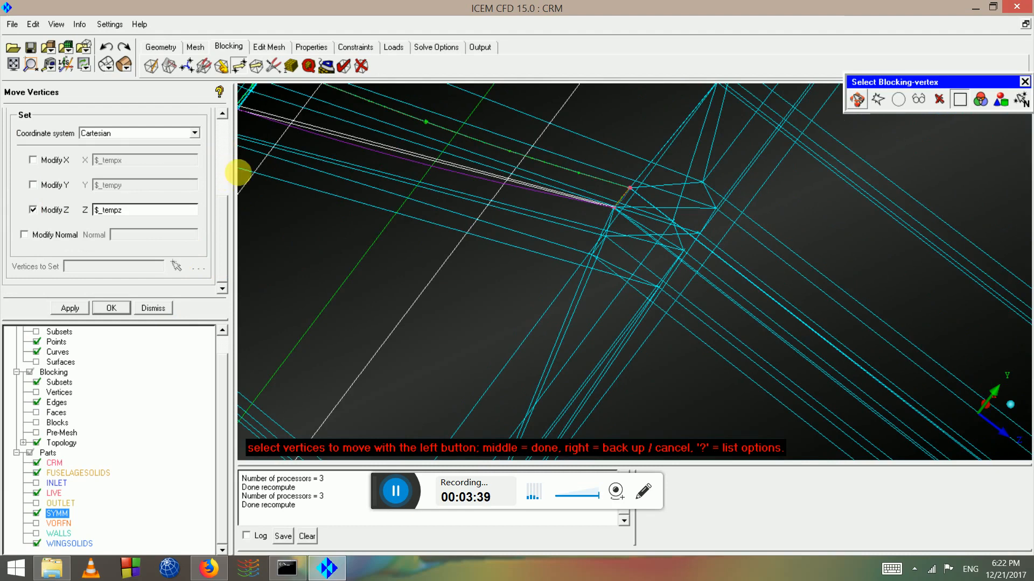
{"action": "scroll", "coordinate": [611, 175], "scroll_direction": "up", "scroll_amount": 3}
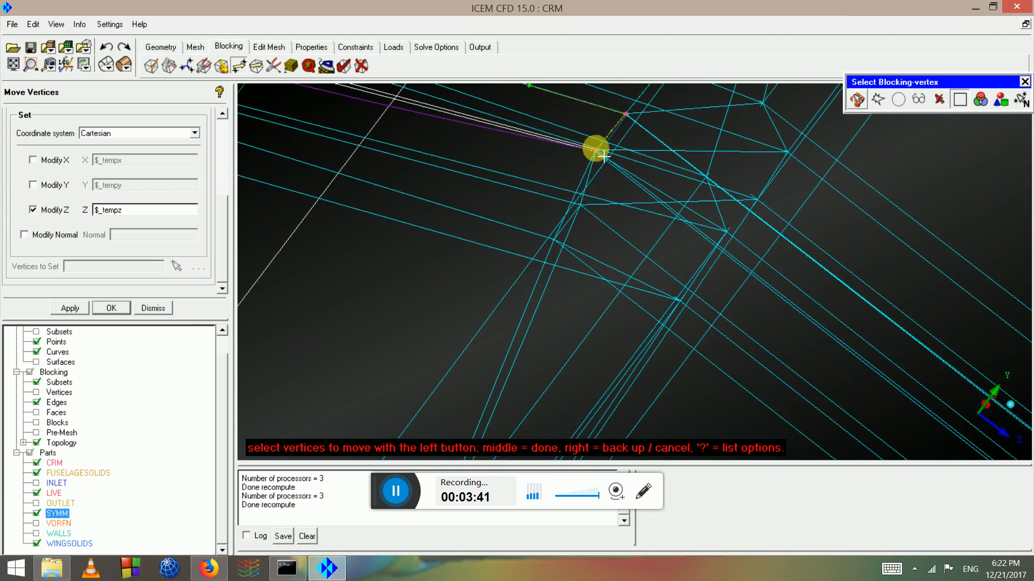
{"action": "left_click_drag", "start_coordinate": [222, 225], "coordinate": [224, 257]}
{"action": "scroll", "coordinate": [653, 221], "scroll_direction": "down", "scroll_amount": 2}
{"action": "left_click", "coordinate": [645, 283]}
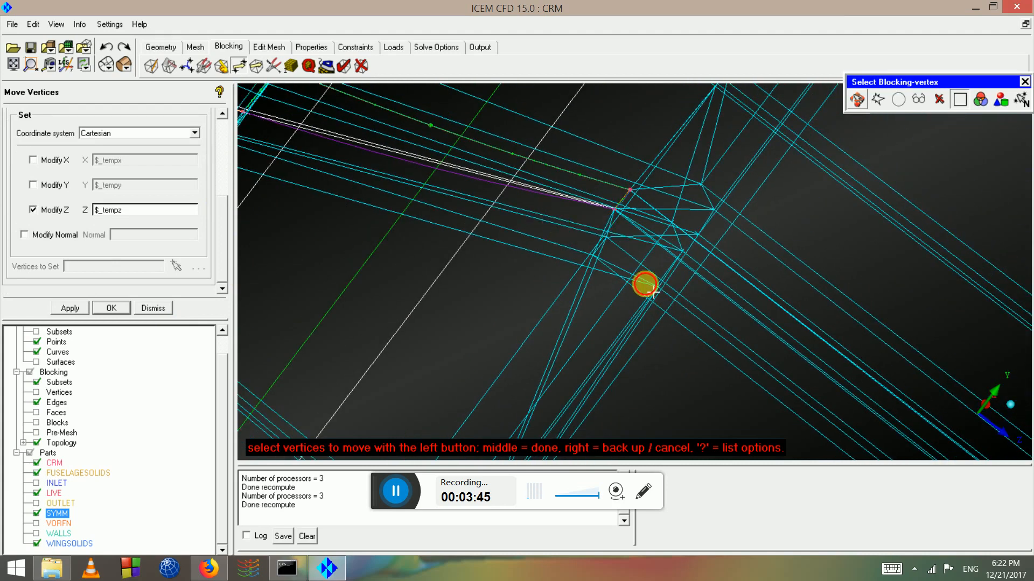
{"action": "left_click_drag", "start_coordinate": [748, 292], "coordinate": [843, 231]}
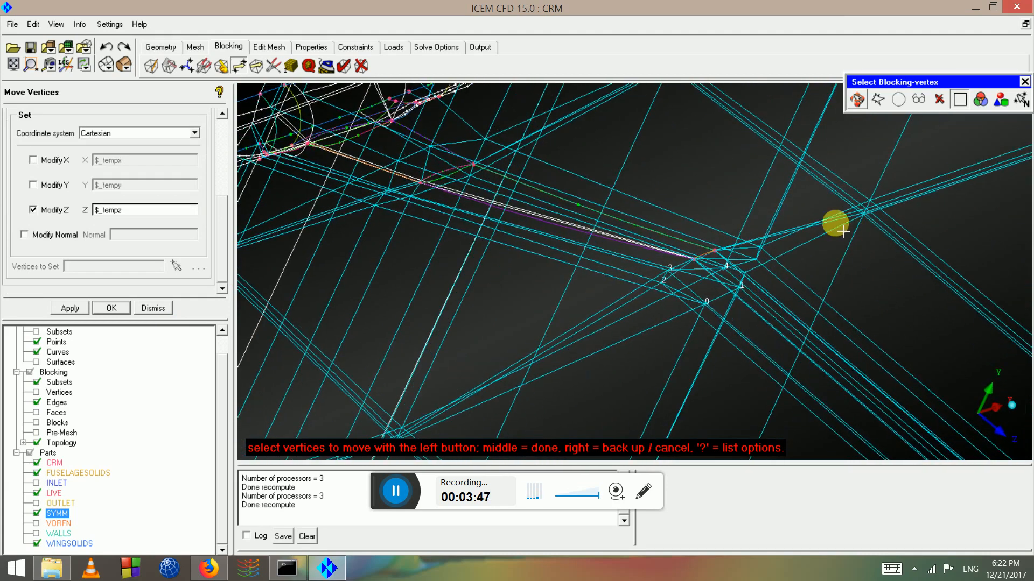
{"action": "middle_click", "coordinate": [722, 338]}
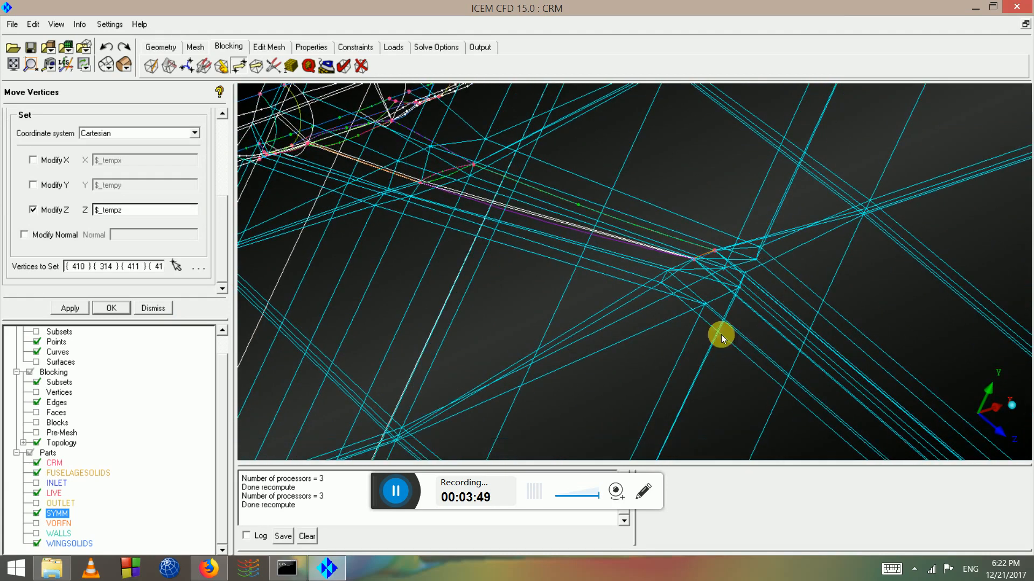
{"action": "left_click", "coordinate": [73, 308]}
Give vertex 362 the same Z as vertex 316 and check the result
{"action": "scroll", "coordinate": [783, 277], "scroll_direction": "up", "scroll_amount": 2}
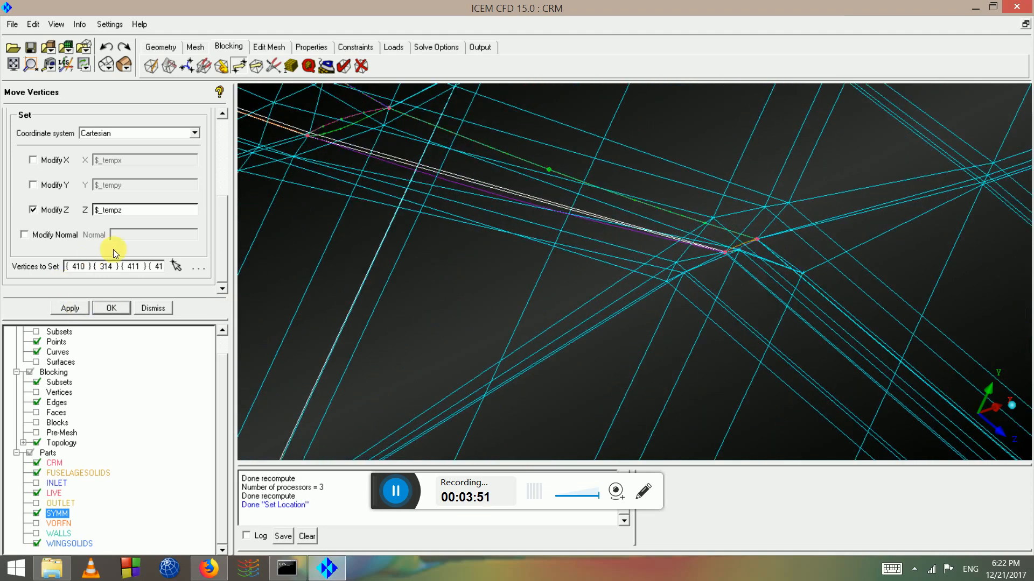
{"action": "left_click", "coordinate": [177, 266]}
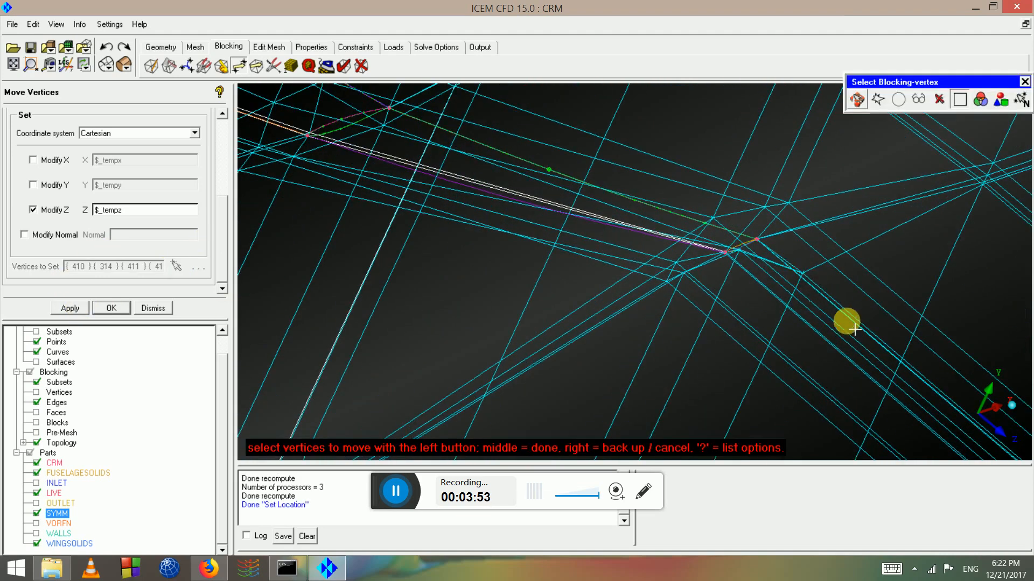
{"action": "left_click", "coordinate": [802, 275]}
{"action": "middle_click", "coordinate": [801, 306]}
{"action": "left_click", "coordinate": [70, 308]}
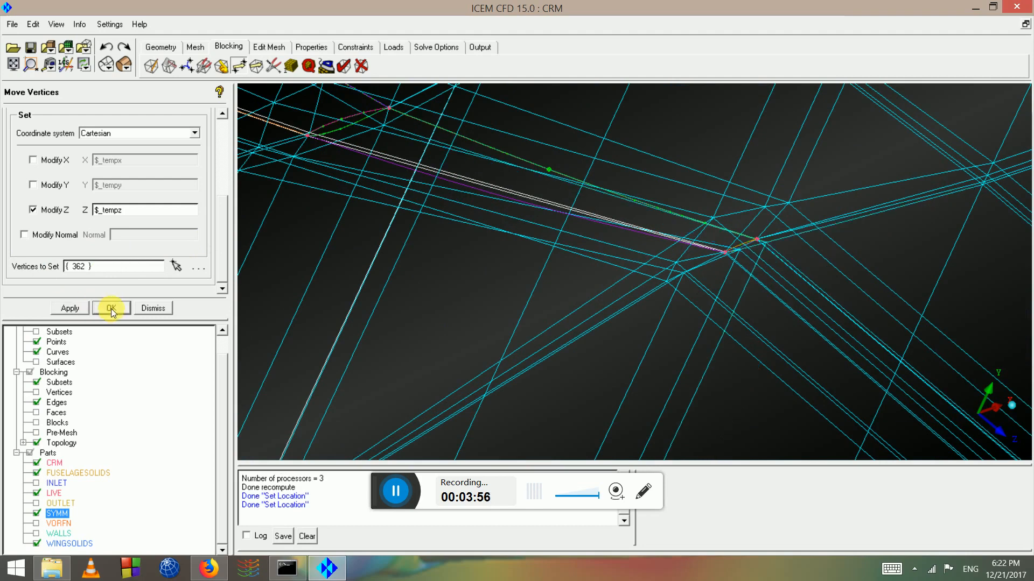
{"action": "left_click_drag", "start_coordinate": [775, 269], "coordinate": [557, 270]}
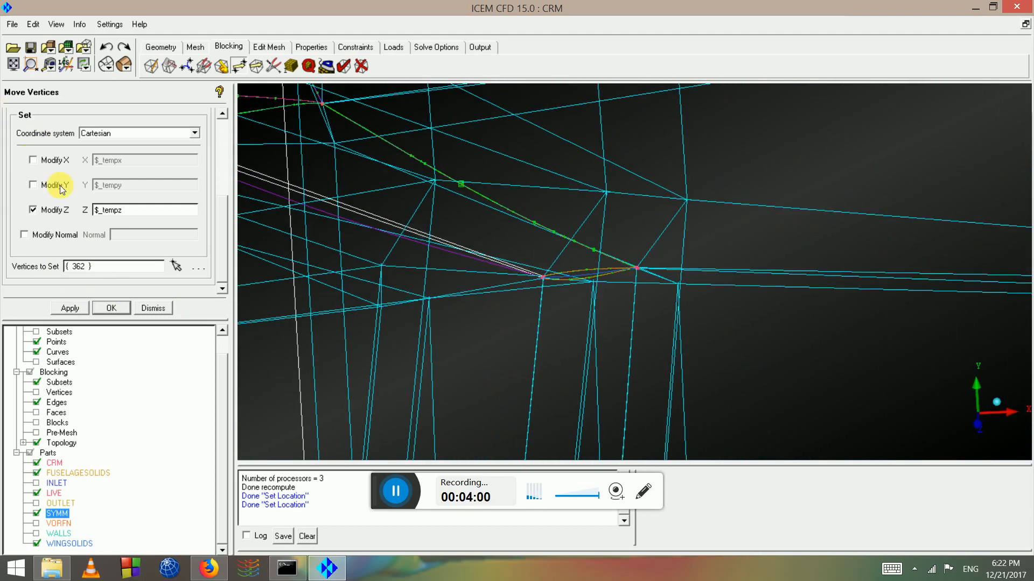
Drag four vertices beneath the wing-fuselage junction into new positions with single-vertex moves
{"action": "left_click", "coordinate": [221, 128]}
{"action": "left_click", "coordinate": [18, 134]}
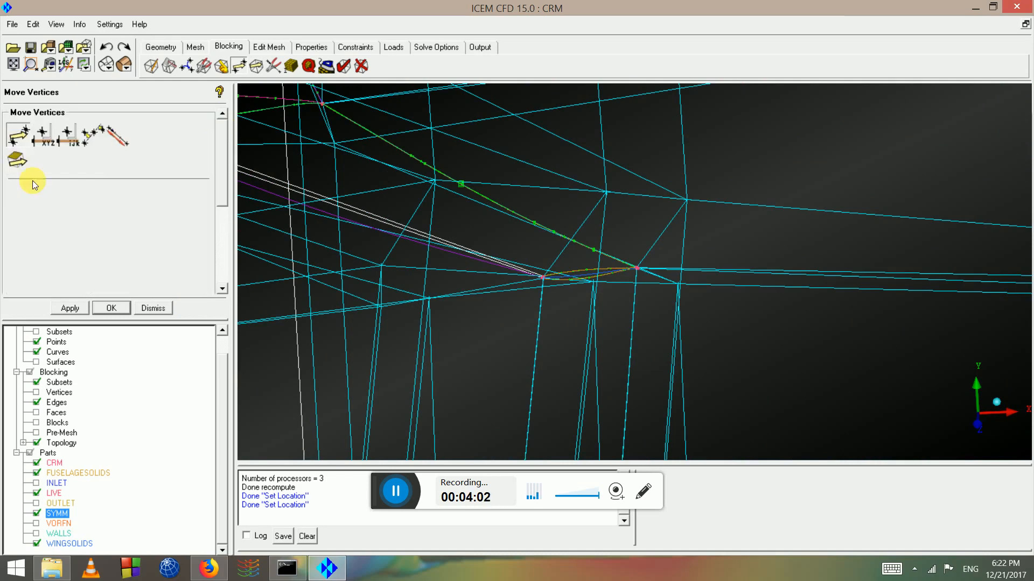
{"action": "left_click_drag", "start_coordinate": [811, 338], "coordinate": [640, 348]}
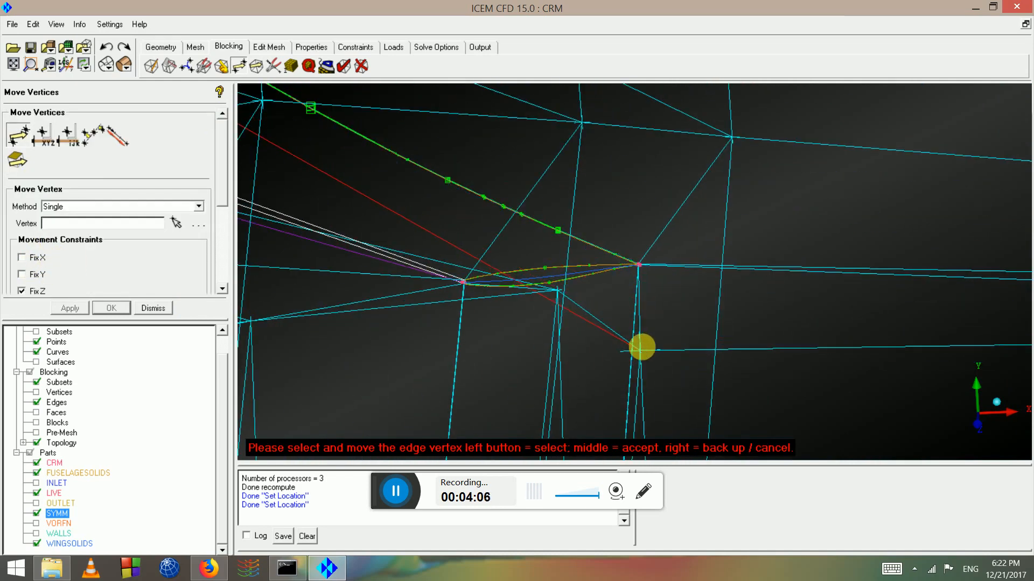
{"action": "left_click_drag", "start_coordinate": [732, 159], "coordinate": [339, 210]}
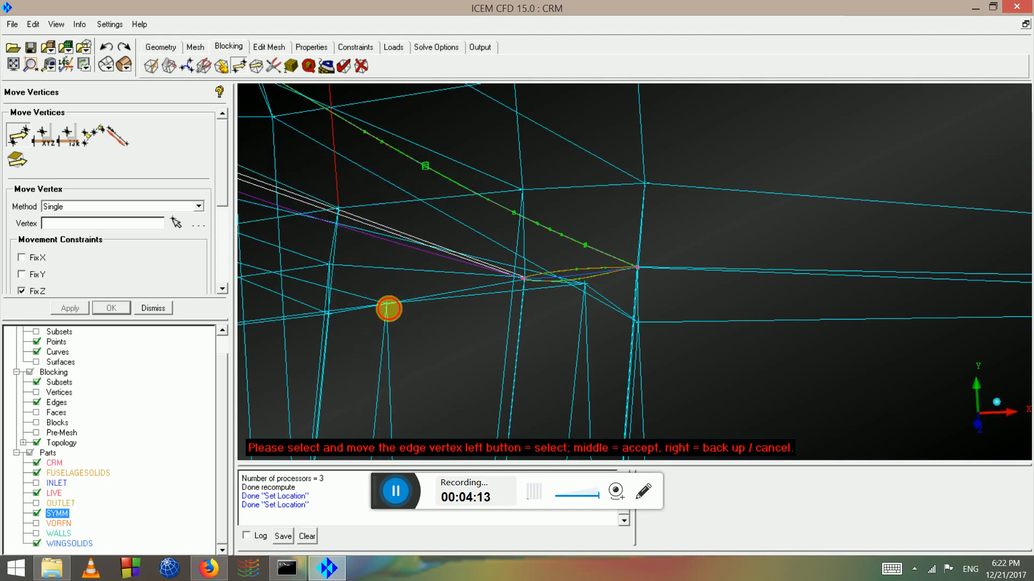
{"action": "left_click_drag", "start_coordinate": [388, 308], "coordinate": [329, 398]}
{"action": "left_click_drag", "start_coordinate": [331, 313], "coordinate": [343, 335]}
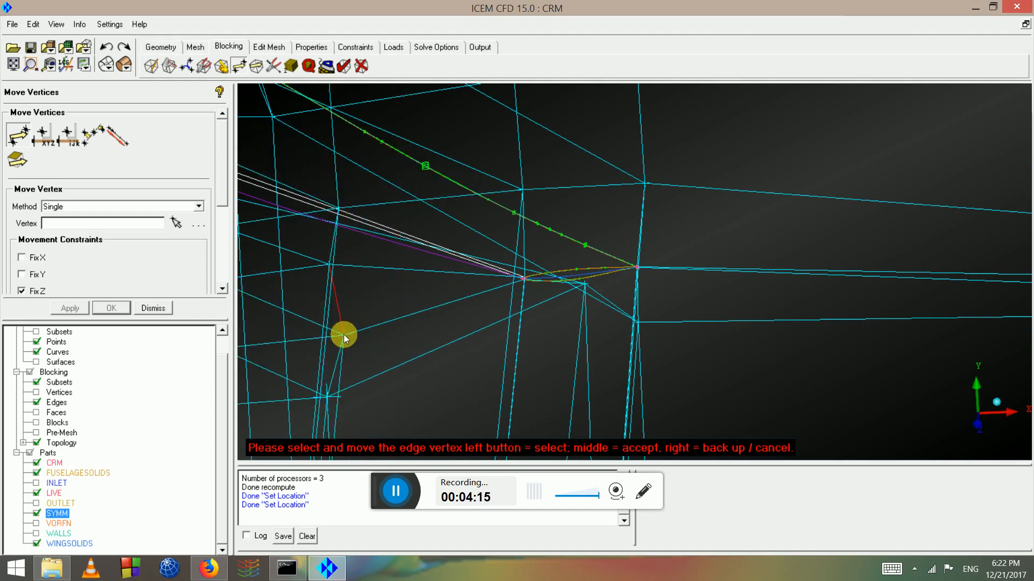
{"action": "scroll", "coordinate": [638, 311], "scroll_direction": "up", "scroll_amount": 5}
{"action": "left_click_drag", "start_coordinate": [542, 295], "coordinate": [424, 370]}
{"action": "scroll", "coordinate": [459, 332], "scroll_direction": "down", "scroll_amount": 3}
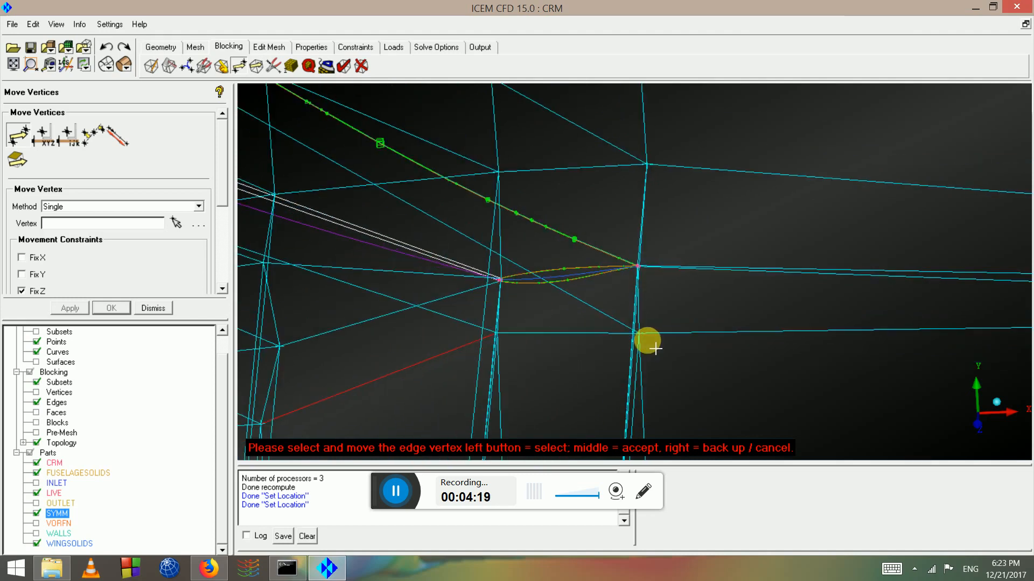
{"action": "left_click_drag", "start_coordinate": [655, 349], "coordinate": [633, 338]}
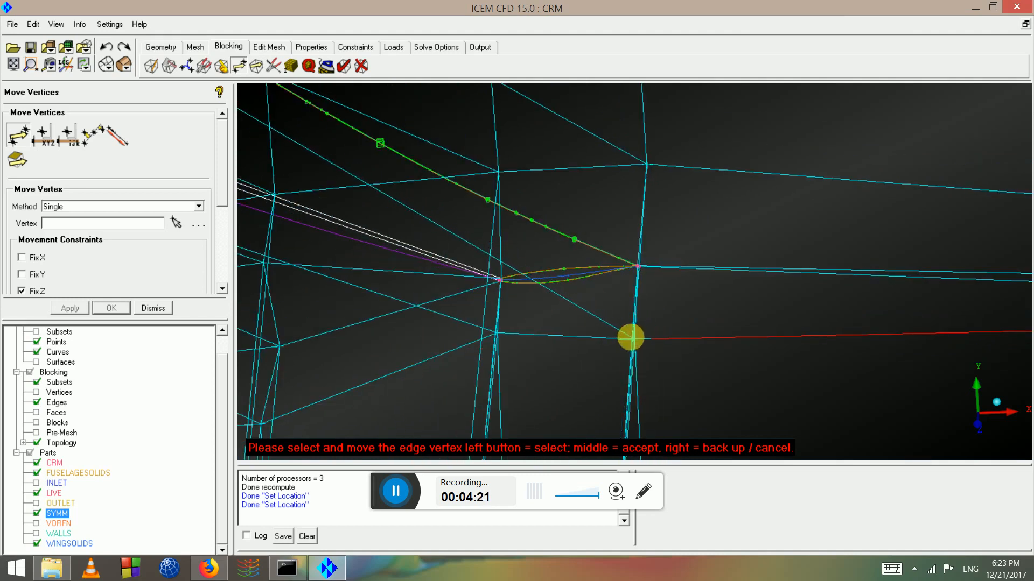
Stop picking vertices and centre the view on the edge cluster beside the wingtip
{"action": "key", "text": "F9"}
{"action": "scroll", "coordinate": [563, 258], "scroll_direction": "down", "scroll_amount": 5}
{"action": "left_click_drag", "start_coordinate": [557, 268], "coordinate": [814, 272]}
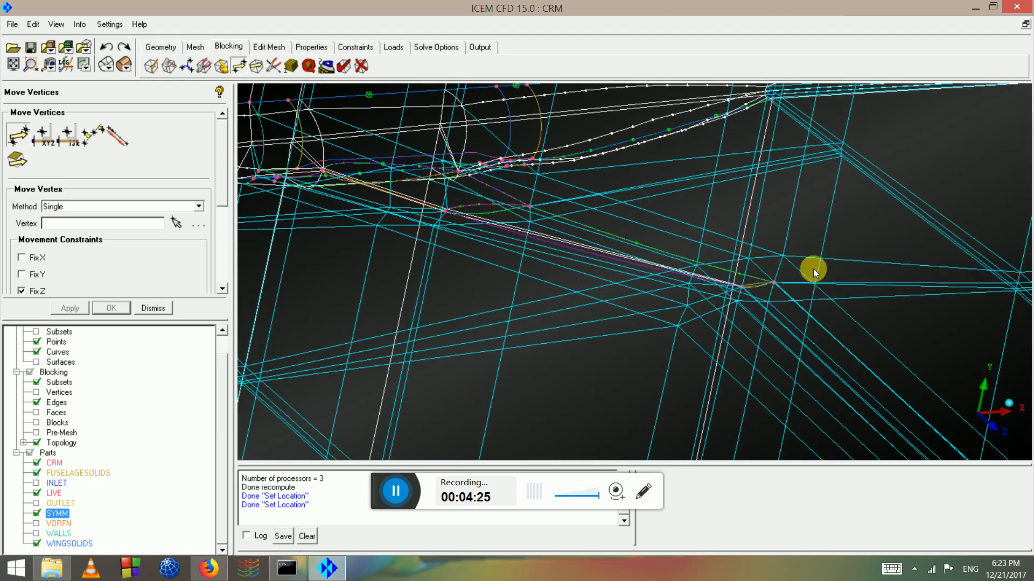
{"action": "middle_click_drag", "start_coordinate": [937, 279], "coordinate": [604, 208]}
{"action": "left_click_drag", "start_coordinate": [604, 208], "coordinate": [659, 307]}
{"action": "scroll", "coordinate": [659, 307], "scroll_direction": "up", "scroll_amount": 4}
{"action": "middle_click_drag", "start_coordinate": [692, 229], "coordinate": [631, 304]}
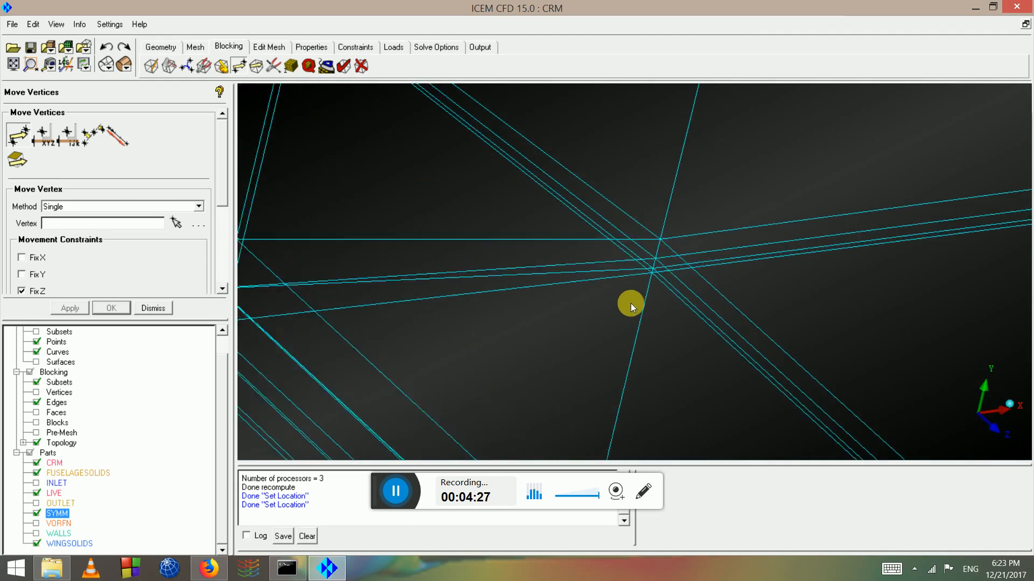
{"action": "scroll", "coordinate": [631, 304], "scroll_direction": "up", "scroll_amount": 4}
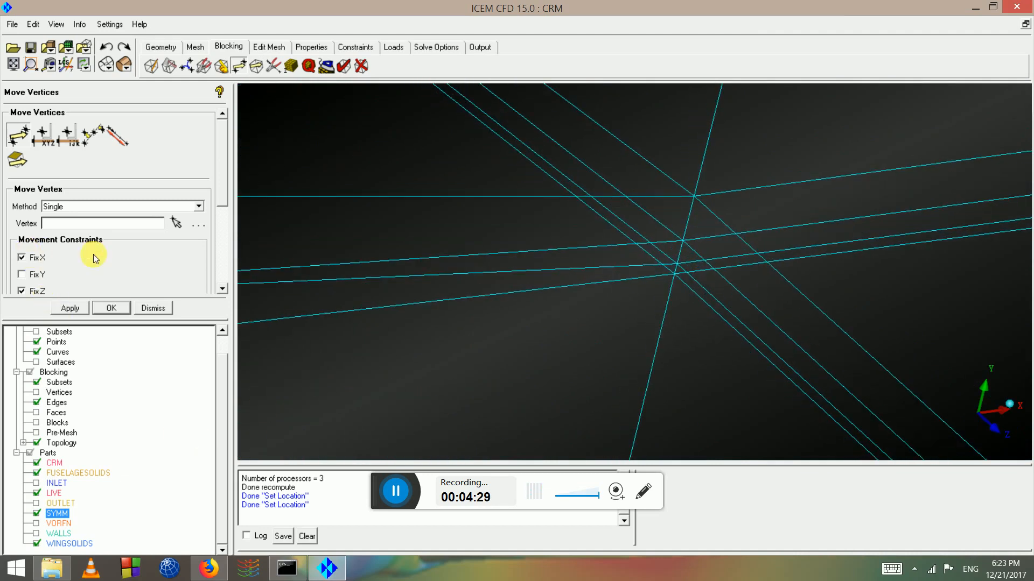
Drag a first block vertex toward the junction, then line the view up along the X axis
{"action": "left_click", "coordinate": [176, 223]}
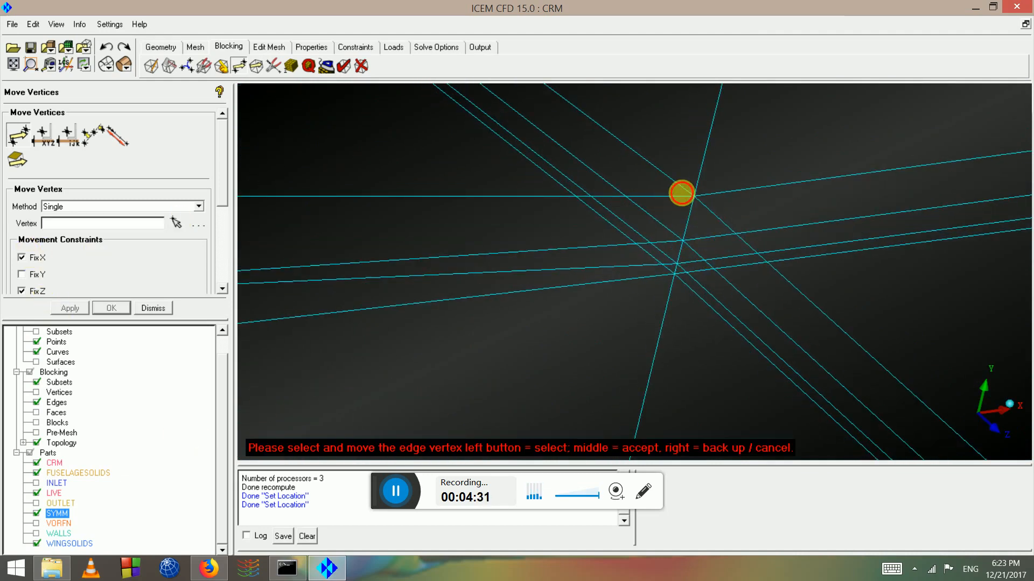
{"action": "left_click_drag", "start_coordinate": [681, 193], "coordinate": [623, 282]}
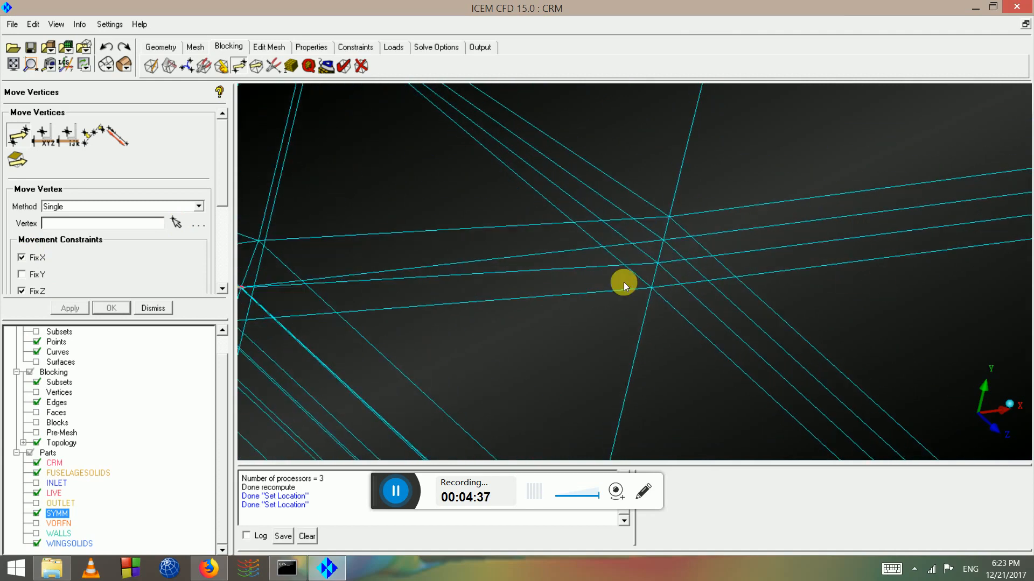
{"action": "scroll", "coordinate": [415, 275], "scroll_direction": "up", "scroll_amount": 2}
{"action": "middle_click_drag", "start_coordinate": [415, 275], "coordinate": [953, 316]}
{"action": "scroll", "coordinate": [639, 145], "scroll_direction": "down", "scroll_amount": 5}
{"action": "middle_click_drag", "start_coordinate": [639, 146], "coordinate": [697, 330]}
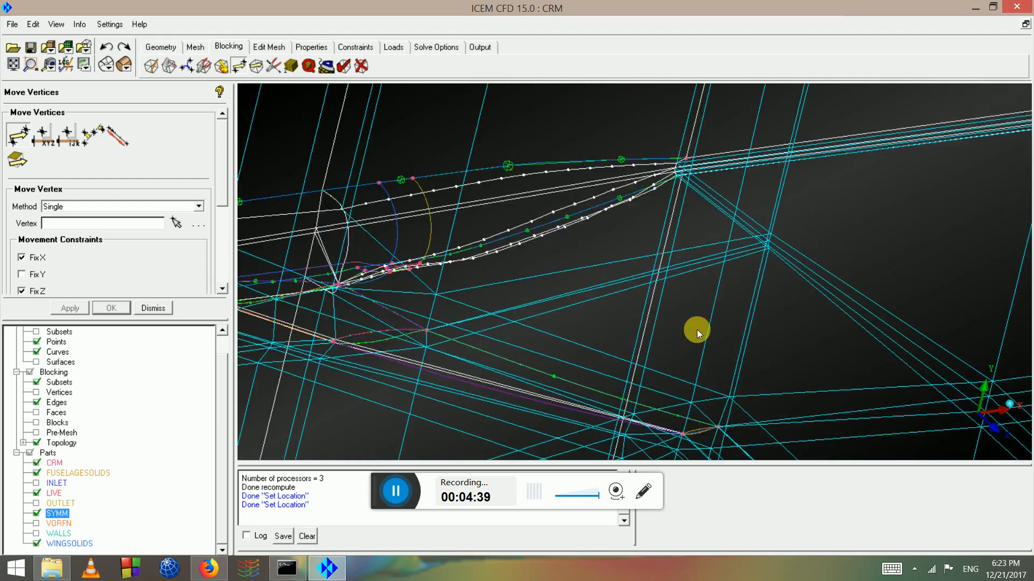
{"action": "scroll", "coordinate": [697, 330], "scroll_direction": "down", "scroll_amount": 4}
{"action": "left_click_drag", "start_coordinate": [679, 251], "coordinate": [534, 207]}
{"action": "middle_click_drag", "start_coordinate": [835, 337], "coordinate": [739, 268]}
{"action": "scroll", "coordinate": [735, 264], "scroll_direction": "up", "scroll_amount": 4}
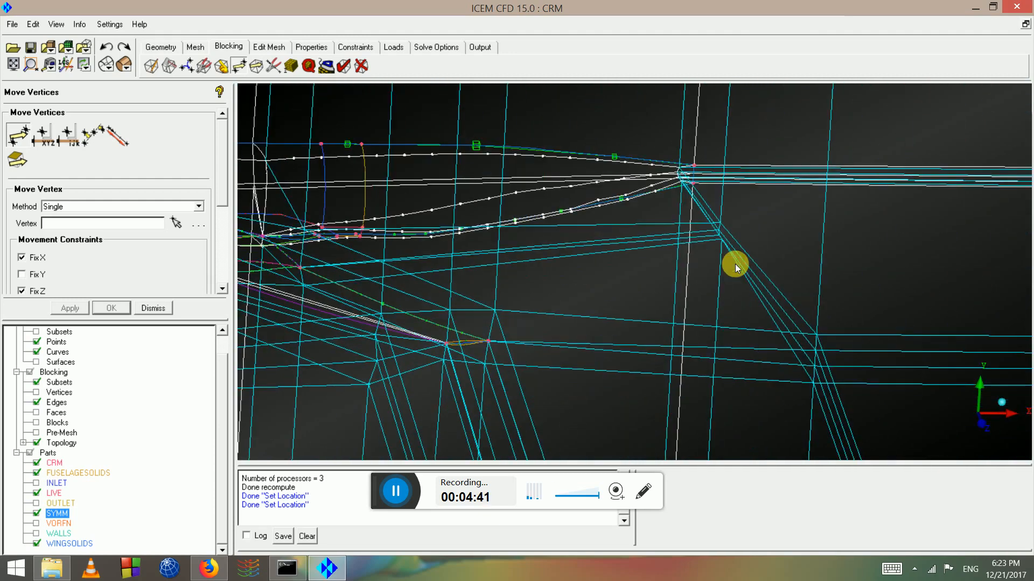
{"action": "scroll", "coordinate": [735, 264], "scroll_direction": "down", "scroll_amount": 2}
{"action": "left_click_drag", "start_coordinate": [735, 264], "coordinate": [812, 254]}
{"action": "scroll", "coordinate": [636, 260], "scroll_direction": "up", "scroll_amount": 4}
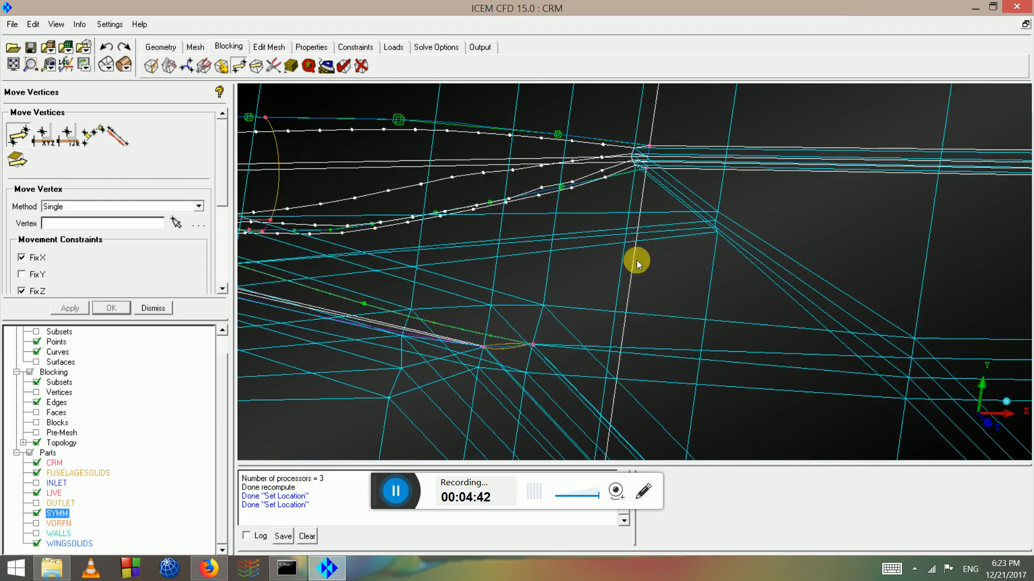
Lower the two bottom-right block vertices and accept the moves
{"action": "left_click", "coordinate": [183, 223]}
{"action": "scroll", "coordinate": [830, 231], "scroll_direction": "up", "scroll_amount": 2}
{"action": "left_click_drag", "start_coordinate": [760, 213], "coordinate": [761, 242]}
{"action": "left_click_drag", "start_coordinate": [761, 196], "coordinate": [762, 214]}
{"action": "middle_click", "coordinate": [762, 213]}
{"action": "scroll", "coordinate": [687, 189], "scroll_direction": "down", "scroll_amount": 3}
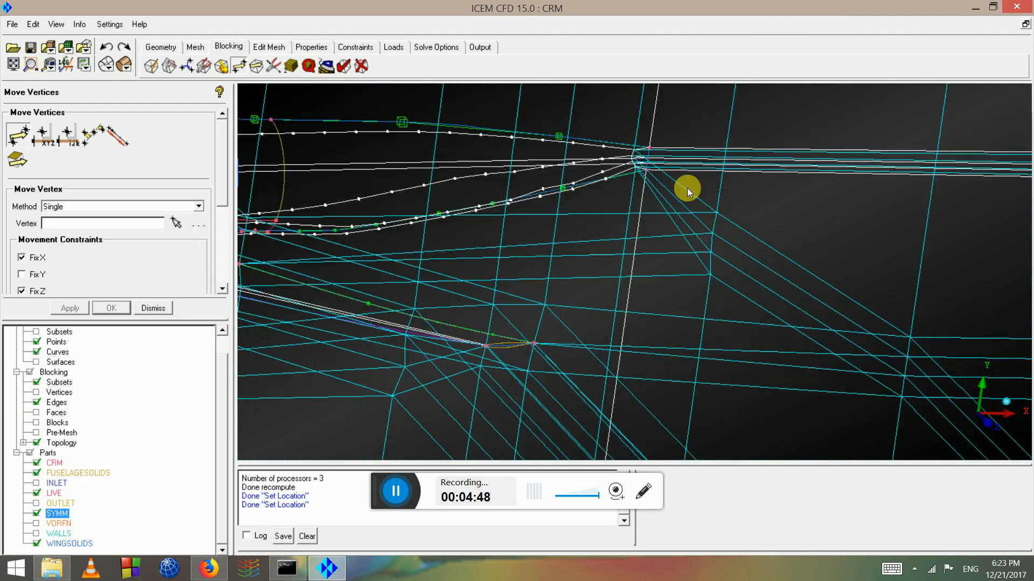
{"action": "left_click_drag", "start_coordinate": [482, 237], "coordinate": [172, 405]}
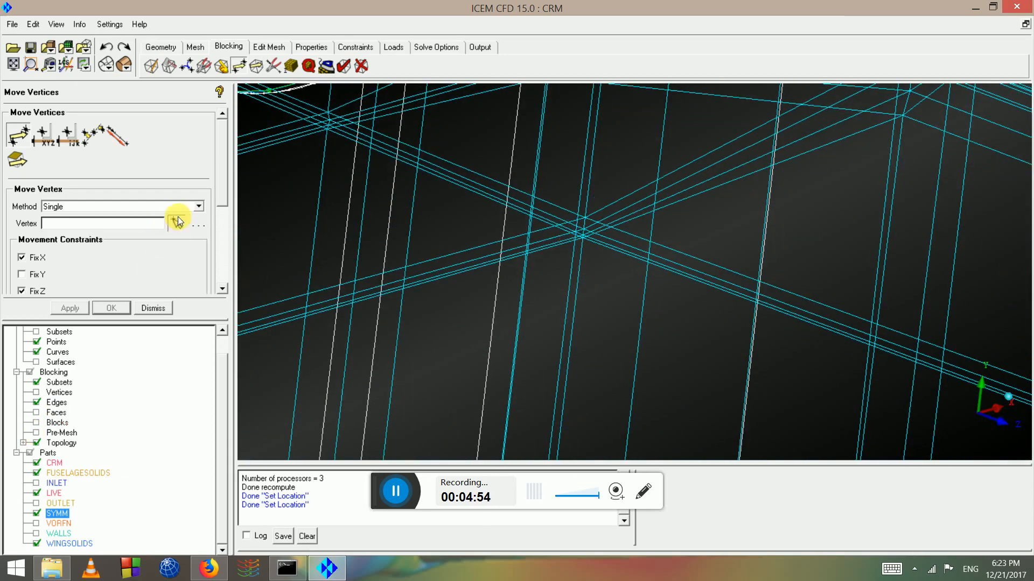
Move another vertex down to reshape its edges, then accept the move
{"action": "left_click", "coordinate": [178, 221]}
{"action": "left_click_drag", "start_coordinate": [581, 232], "coordinate": [588, 262]}
{"action": "left_click_drag", "start_coordinate": [593, 226], "coordinate": [593, 237]}
{"action": "middle_click", "coordinate": [592, 238]}
{"action": "scroll", "coordinate": [595, 240], "scroll_direction": "down", "scroll_amount": 2}
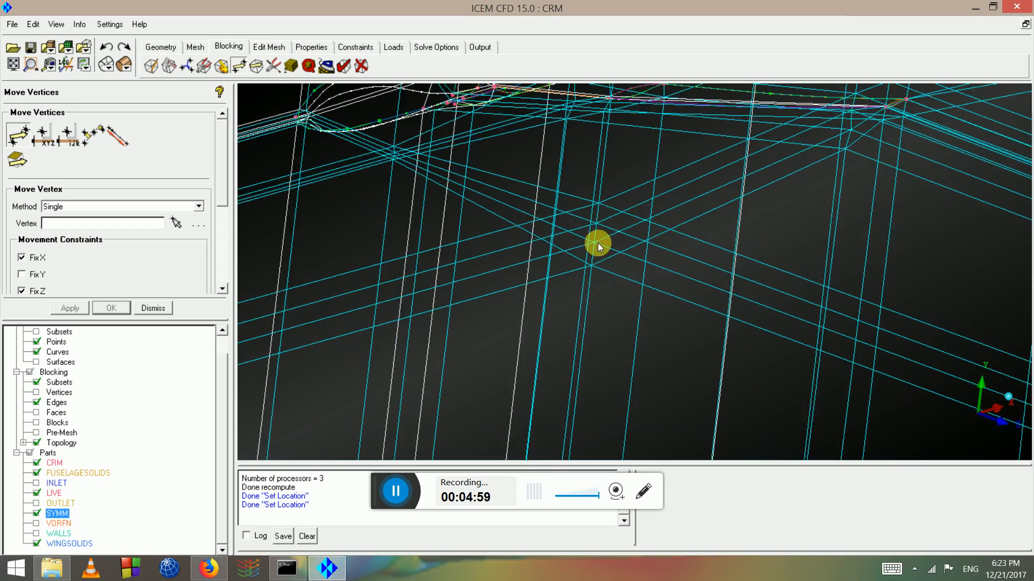
{"action": "middle_click_drag", "start_coordinate": [598, 243], "coordinate": [862, 324]}
{"action": "left_click_drag", "start_coordinate": [679, 244], "coordinate": [655, 237]}
{"action": "scroll", "coordinate": [709, 253], "scroll_direction": "up", "scroll_amount": 3}
Reposition the remaining edge vertices to follow the wing root, viewing the wing edge-on
{"action": "left_click", "coordinate": [178, 224]}
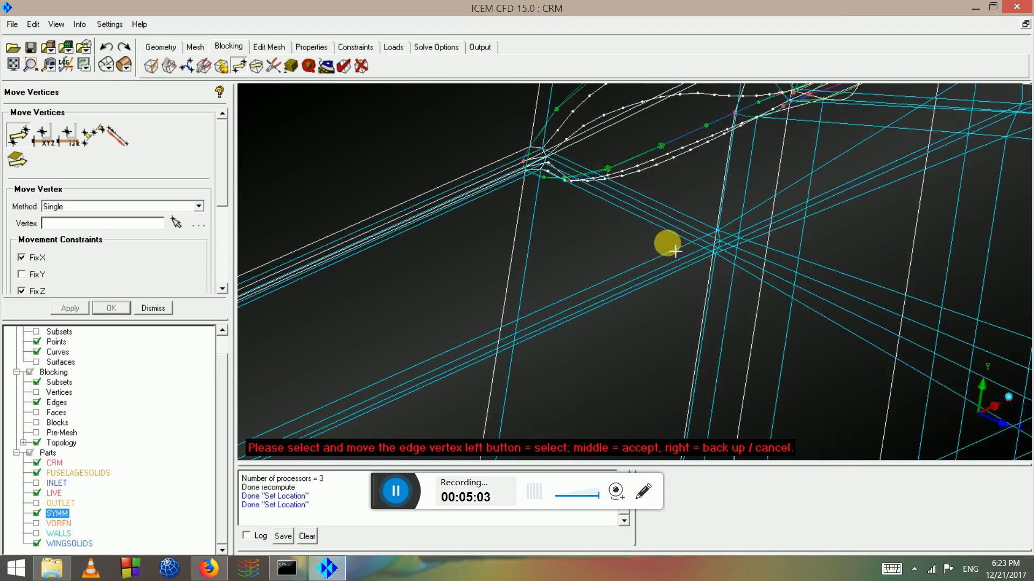
{"action": "left_click_drag", "start_coordinate": [736, 232], "coordinate": [707, 293]}
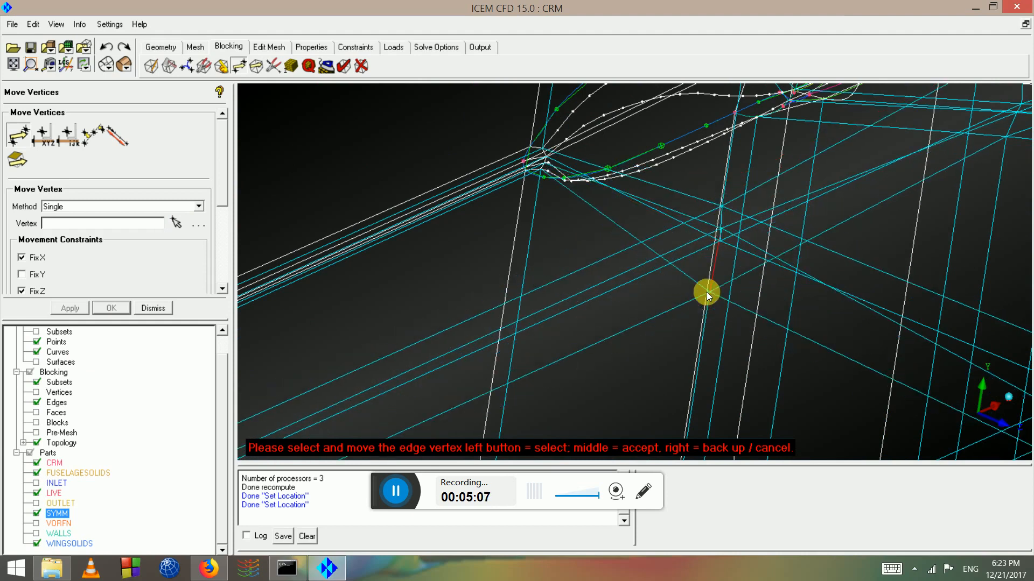
{"action": "left_click_drag", "start_coordinate": [735, 230], "coordinate": [715, 274]}
{"action": "left_click_drag", "start_coordinate": [723, 226], "coordinate": [720, 262]}
{"action": "scroll", "coordinate": [720, 267], "scroll_direction": "up", "scroll_amount": 2}
{"action": "scroll", "coordinate": [721, 267], "scroll_direction": "down", "scroll_amount": 4}
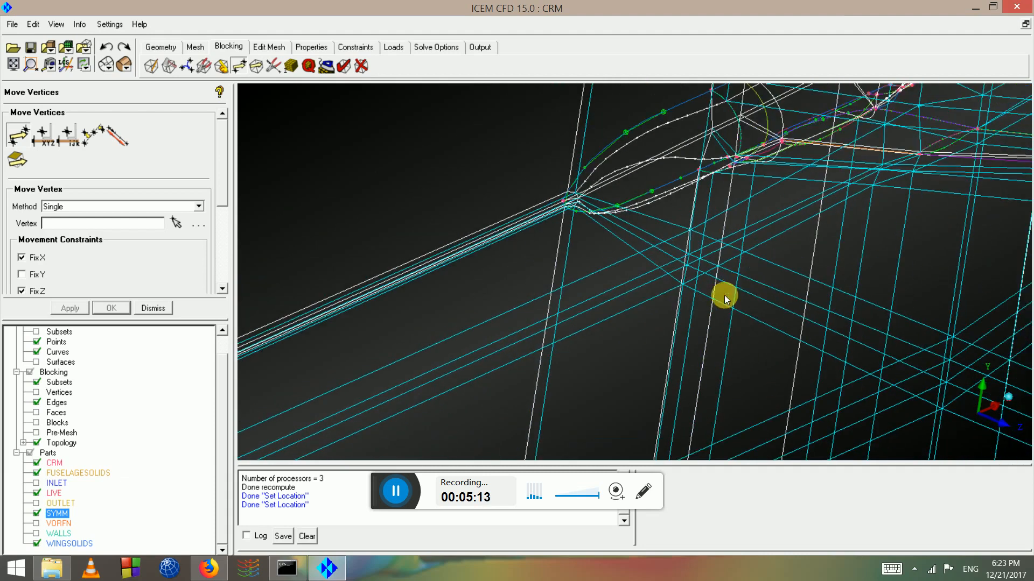
{"action": "left_click_drag", "start_coordinate": [697, 282], "coordinate": [619, 188]}
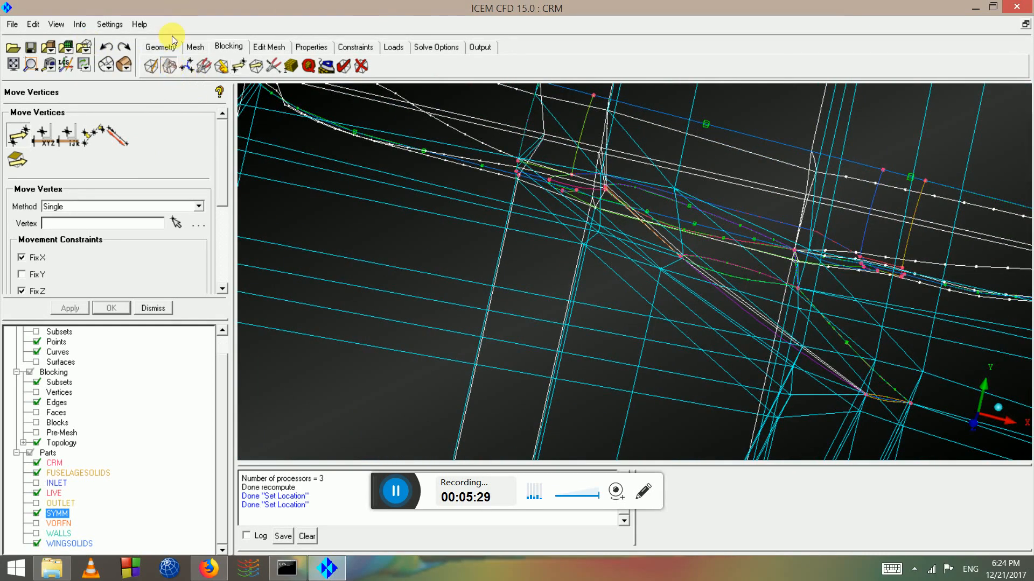
Select all WINGSOLIDS blocks by part for a new O-grid
{"action": "left_click", "coordinate": [43, 134]}
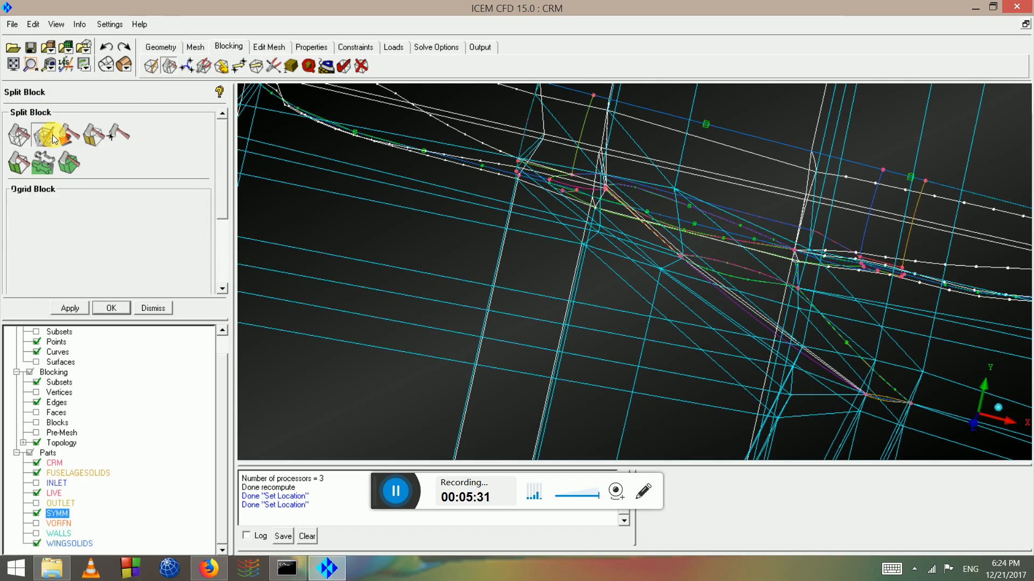
{"action": "left_click", "coordinate": [79, 206]}
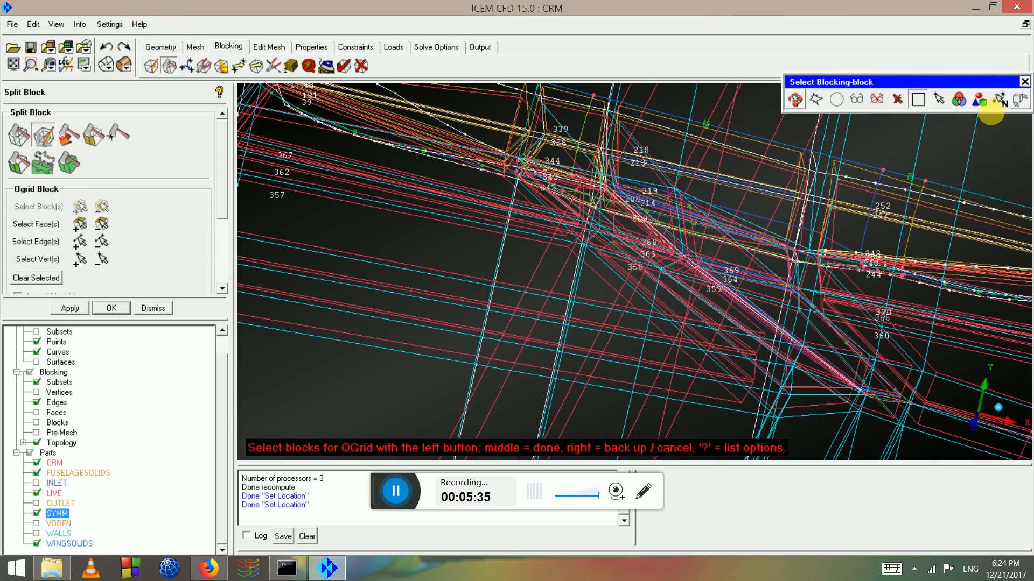
{"action": "left_click", "coordinate": [980, 104]}
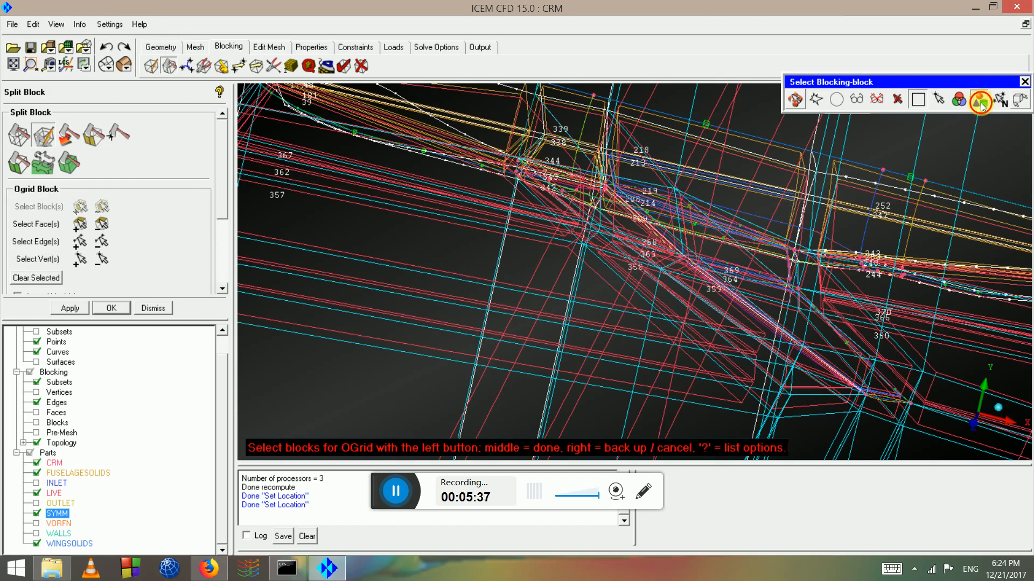
{"action": "left_click", "coordinate": [182, 201]}
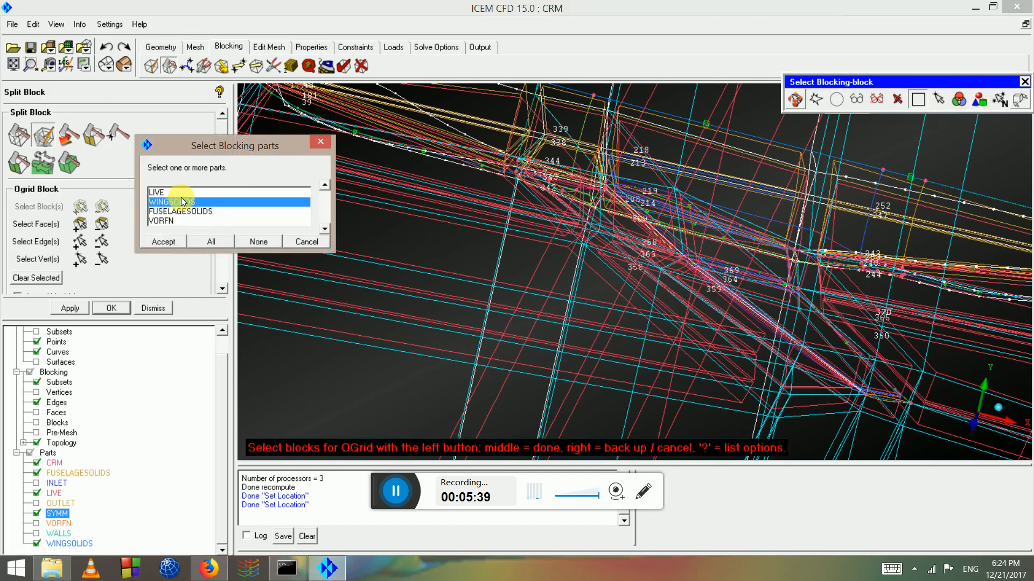
{"action": "left_click", "coordinate": [161, 240]}
{"action": "left_click_drag", "start_coordinate": [693, 253], "coordinate": [377, 303]}
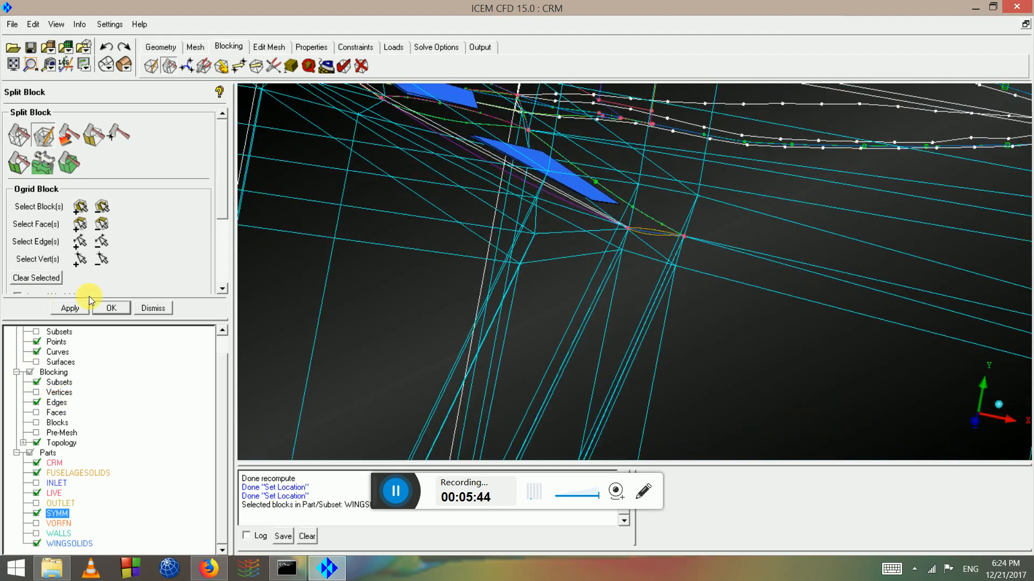
{"action": "scroll", "coordinate": [213, 221], "scroll_direction": "down", "scroll_amount": 4}
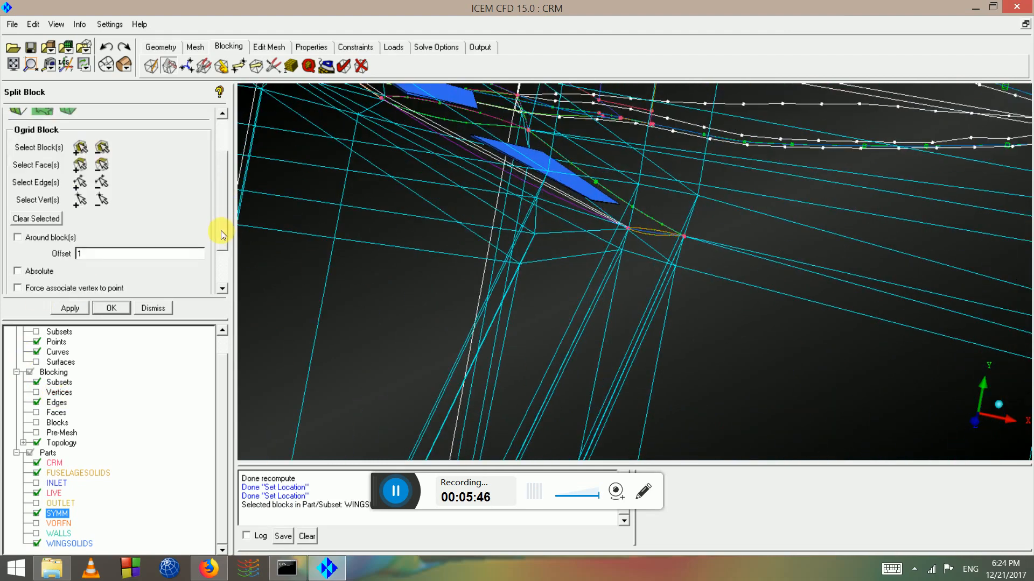
Enable 'Around block(s)', apply the wing O-grid, and inspect it from several angles
{"action": "left_click", "coordinate": [50, 179]}
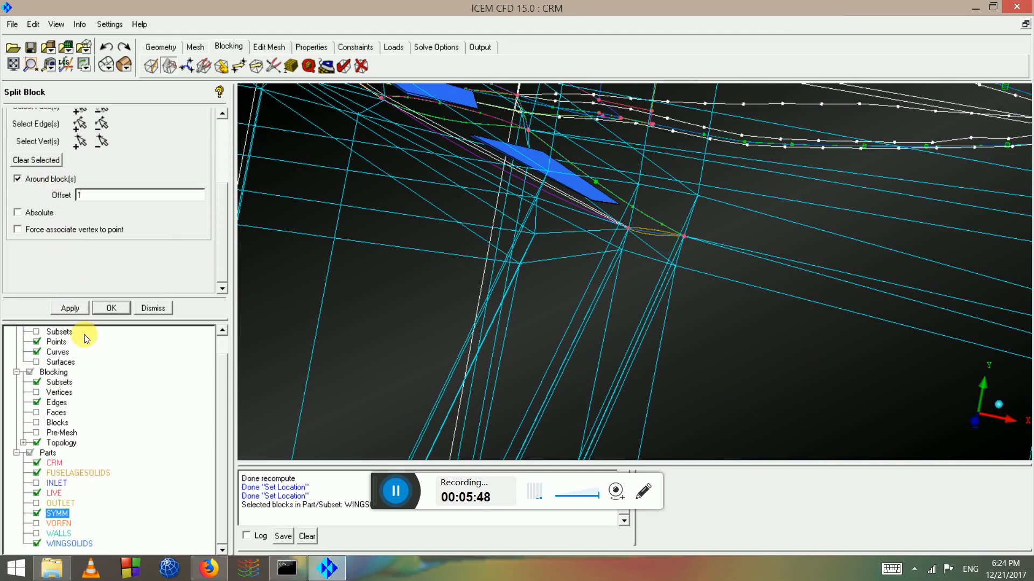
{"action": "left_click", "coordinate": [72, 309]}
{"action": "scroll", "coordinate": [649, 210], "scroll_direction": "up", "scroll_amount": 3}
{"action": "scroll", "coordinate": [648, 210], "scroll_direction": "up", "scroll_amount": 3}
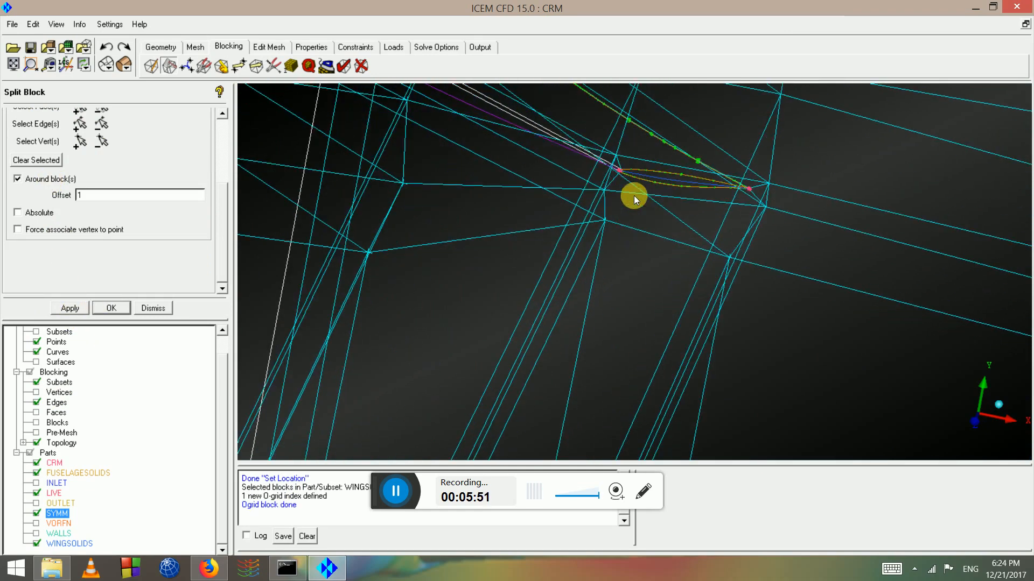
{"action": "middle_click_drag", "start_coordinate": [634, 196], "coordinate": [537, 239]}
{"action": "left_click_drag", "start_coordinate": [512, 194], "coordinate": [639, 254]}
{"action": "scroll", "coordinate": [640, 253], "scroll_direction": "up", "scroll_amount": 1}
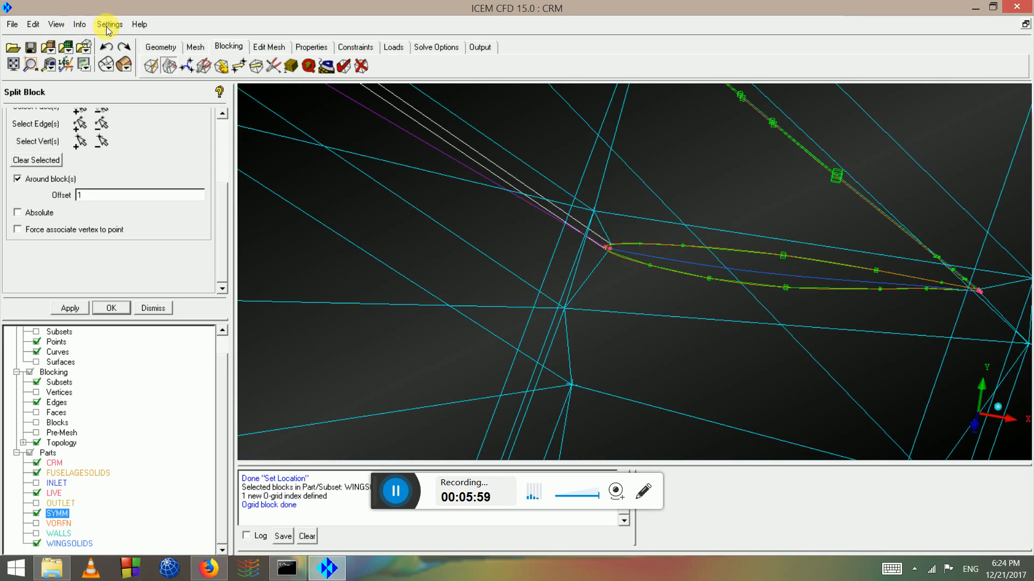
{"action": "left_click_drag", "start_coordinate": [936, 319], "coordinate": [242, 299]}
Select all FUSELAGESOLIDS blocks by part for a second O-grid
{"action": "left_click", "coordinate": [221, 124]}
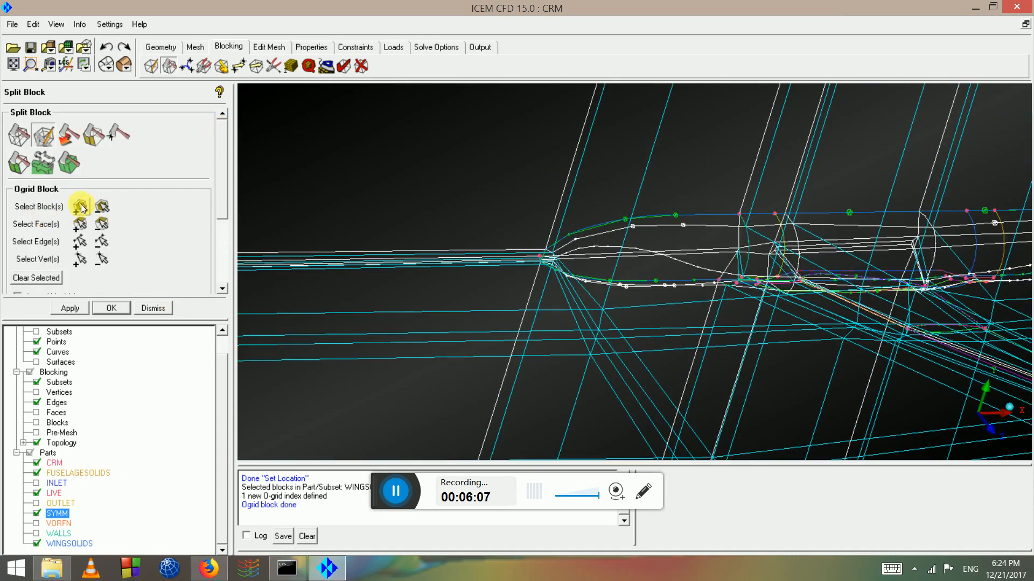
{"action": "left_click", "coordinate": [81, 208]}
{"action": "middle_click", "coordinate": [526, 141]}
{"action": "left_click", "coordinate": [79, 207]}
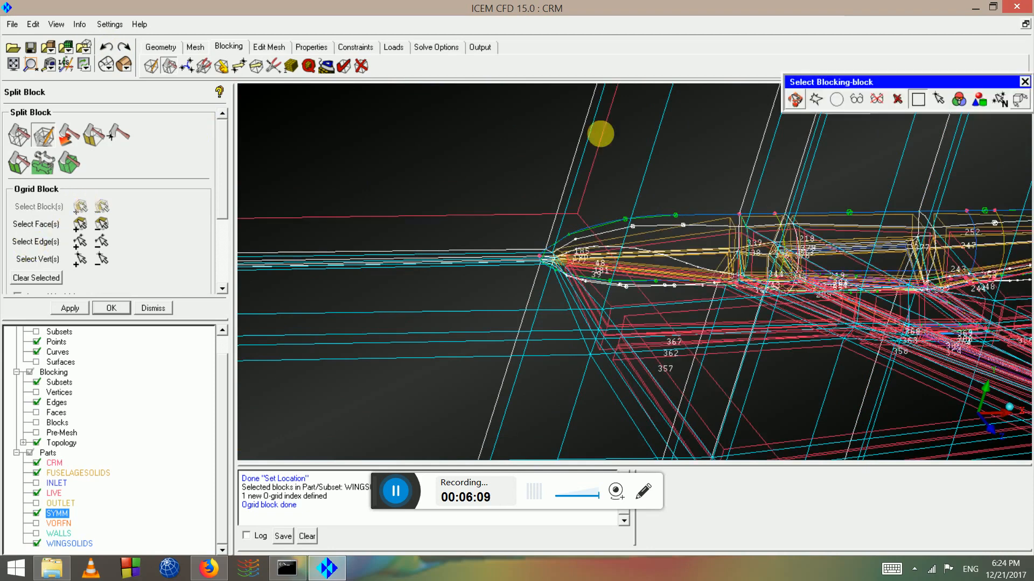
{"action": "left_click", "coordinate": [980, 99]}
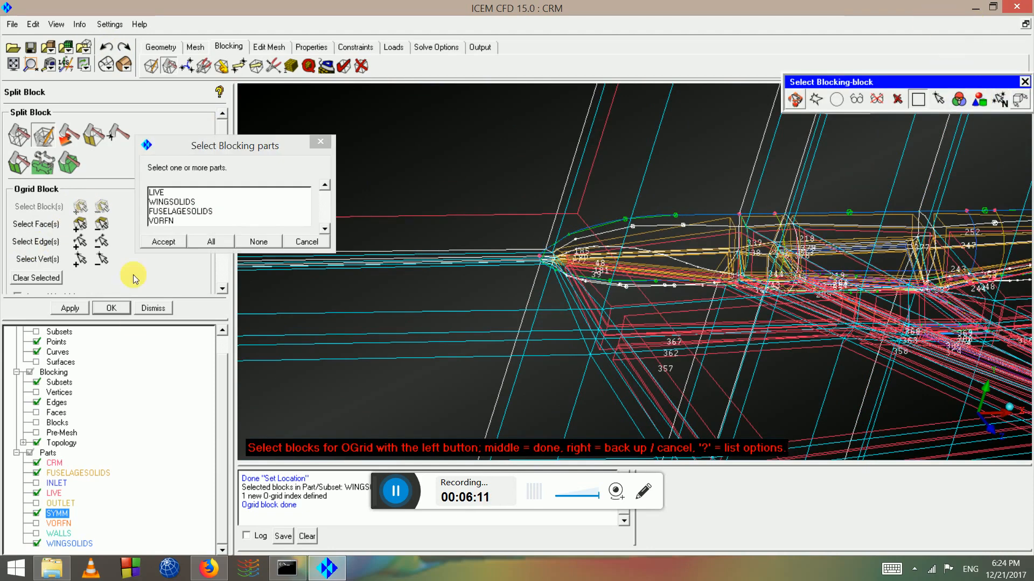
{"action": "left_click", "coordinate": [172, 213]}
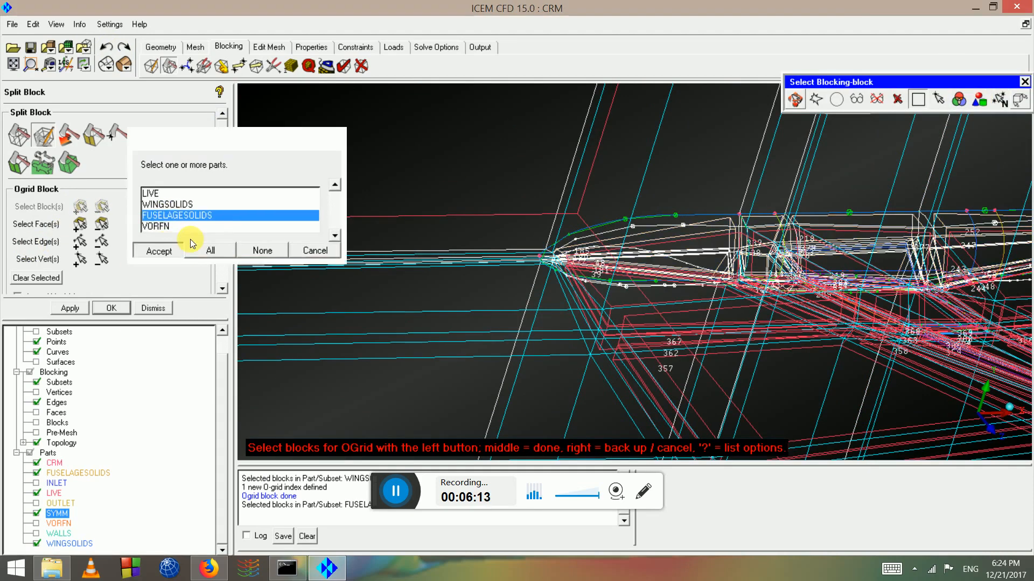
{"action": "left_click", "coordinate": [173, 242]}
{"action": "left_click_drag", "start_coordinate": [893, 307], "coordinate": [871, 288]}
Inspect the fuselage blocks and create the O-grid around them
{"action": "scroll", "coordinate": [872, 288], "scroll_direction": "up", "scroll_amount": 5}
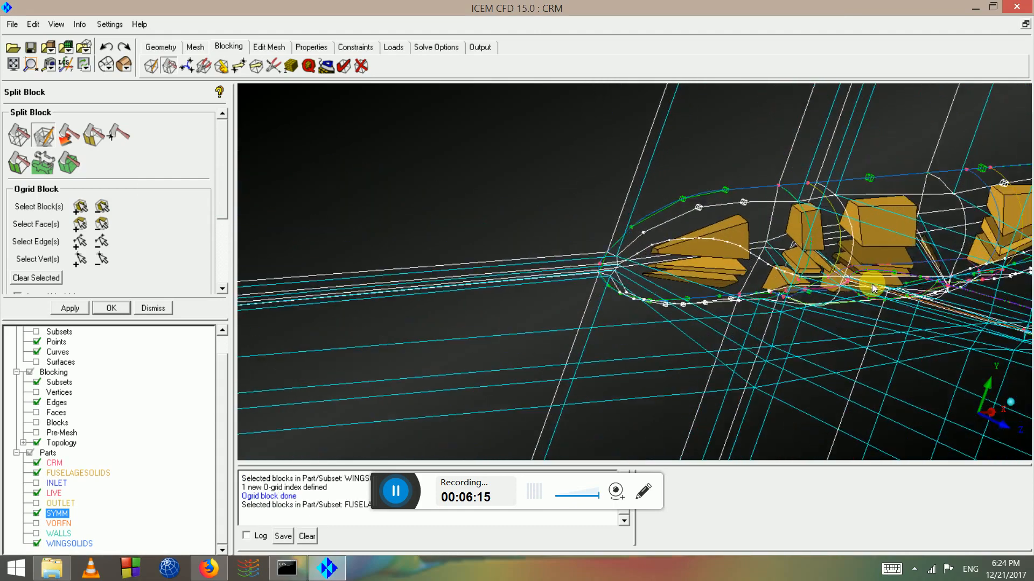
{"action": "middle_click_drag", "start_coordinate": [872, 289], "coordinate": [649, 307]}
{"action": "scroll", "coordinate": [531, 164], "scroll_direction": "up", "scroll_amount": 3}
{"action": "left_click_drag", "start_coordinate": [647, 302], "coordinate": [587, 258]}
{"action": "scroll", "coordinate": [586, 259], "scroll_direction": "down", "scroll_amount": 3}
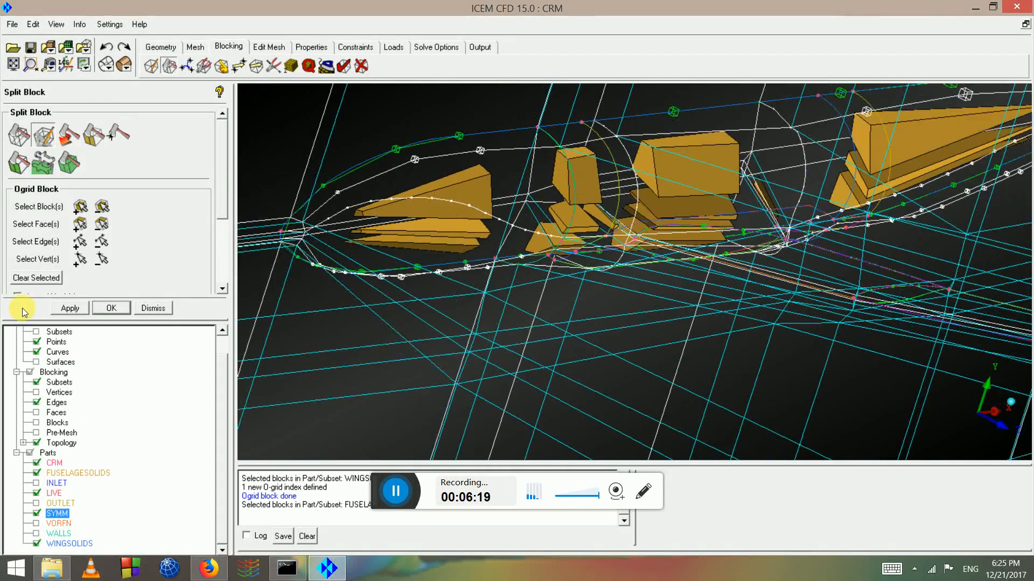
{"action": "left_click_drag", "start_coordinate": [220, 203], "coordinate": [219, 241]}
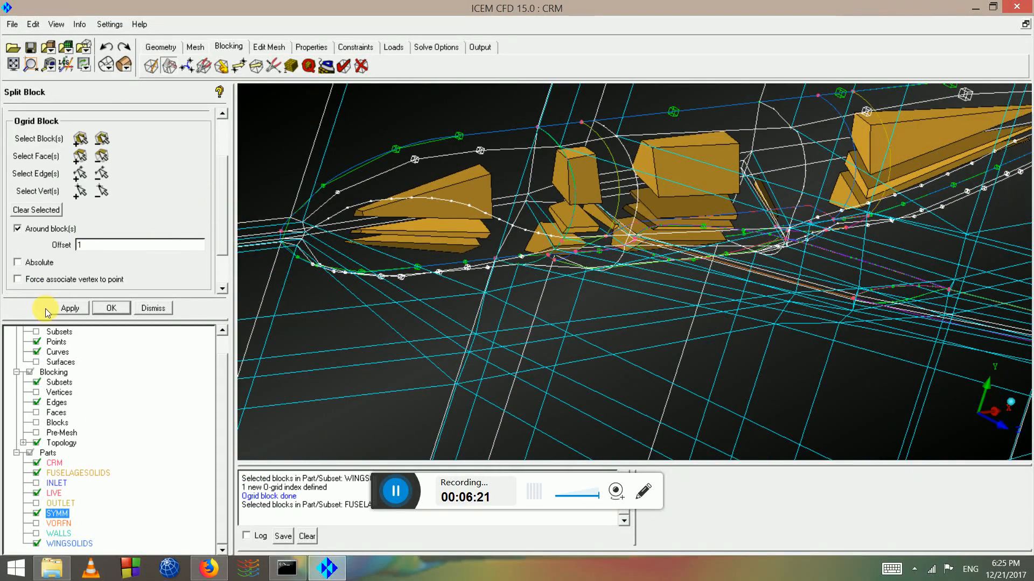
{"action": "left_click", "coordinate": [66, 308]}
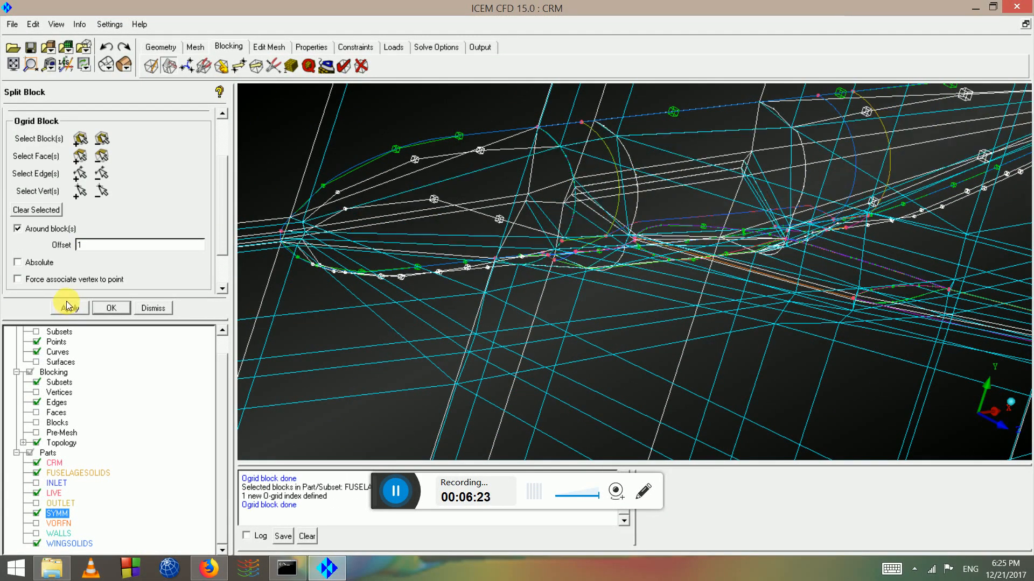
Zoom onto the fuselage arc's top vertex and bring up Merge Vertices
{"action": "scroll", "coordinate": [533, 173], "scroll_direction": "up", "scroll_amount": 5}
{"action": "middle_click_drag", "start_coordinate": [533, 172], "coordinate": [645, 404]}
{"action": "scroll", "coordinate": [532, 215], "scroll_direction": "up", "scroll_amount": 4}
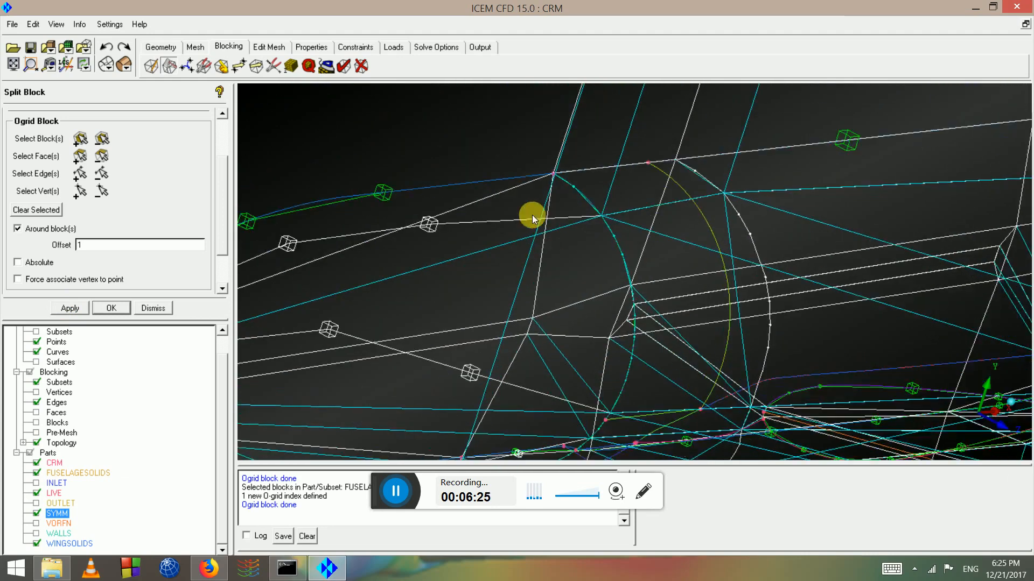
{"action": "middle_click_drag", "start_coordinate": [531, 215], "coordinate": [622, 391]}
{"action": "scroll", "coordinate": [588, 298], "scroll_direction": "up", "scroll_amount": 7}
{"action": "middle_click_drag", "start_coordinate": [585, 298], "coordinate": [651, 253]}
{"action": "scroll", "coordinate": [616, 252], "scroll_direction": "up", "scroll_amount": 2}
{"action": "left_click_drag", "start_coordinate": [615, 251], "coordinate": [485, 272]}
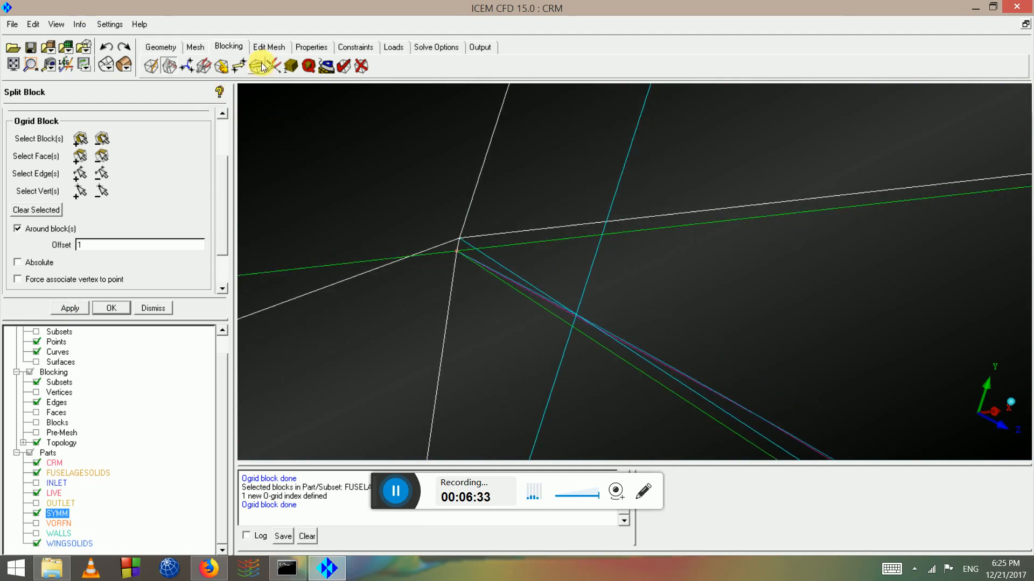
{"action": "left_click", "coordinate": [220, 67]}
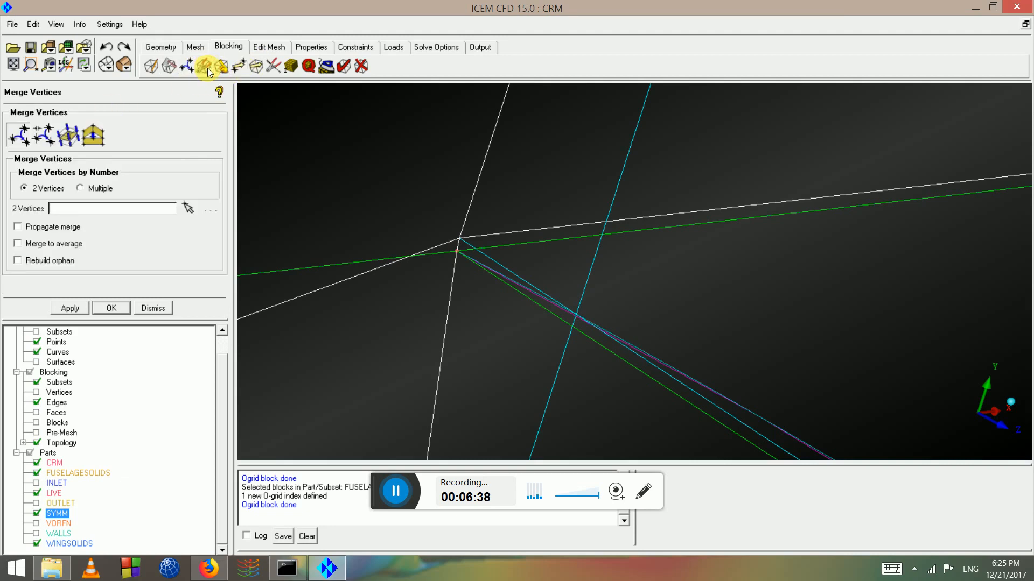
Rescale the O-grid on the short junction edge (351) 40 with offset 2
{"action": "left_click", "coordinate": [206, 69]}
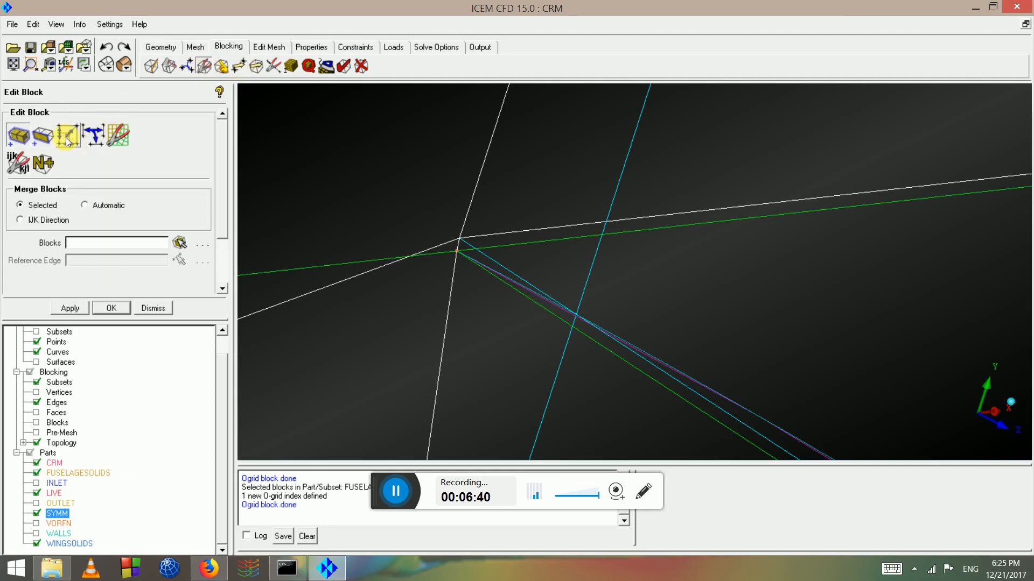
{"action": "left_click", "coordinate": [66, 137]}
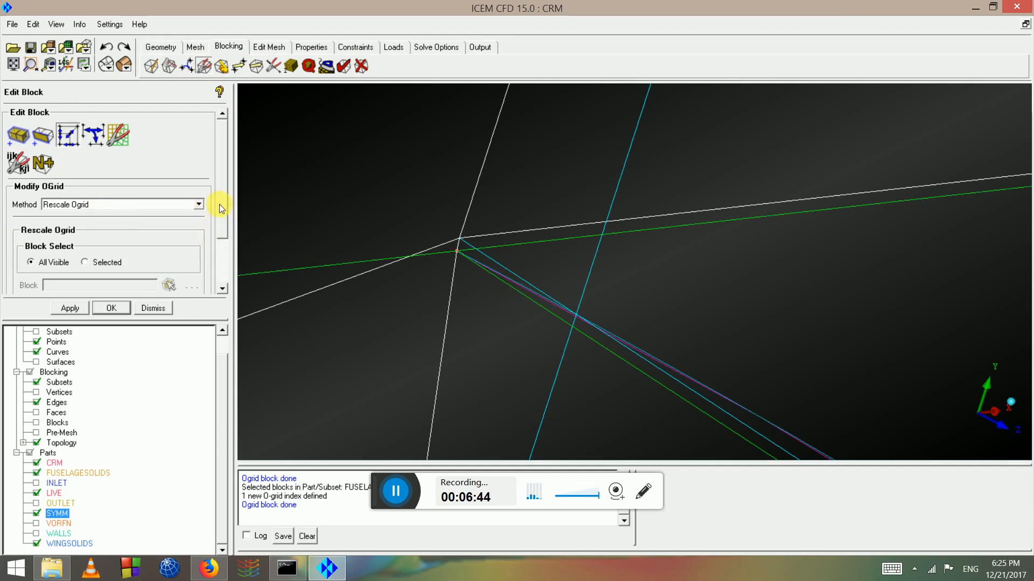
{"action": "left_click_drag", "start_coordinate": [219, 205], "coordinate": [219, 245]}
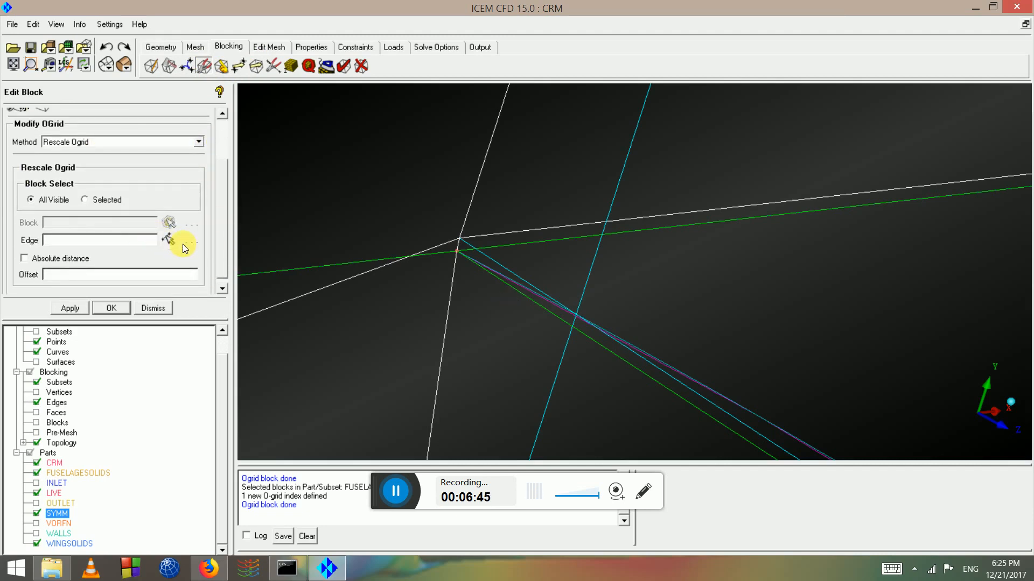
{"action": "left_click", "coordinate": [178, 243]}
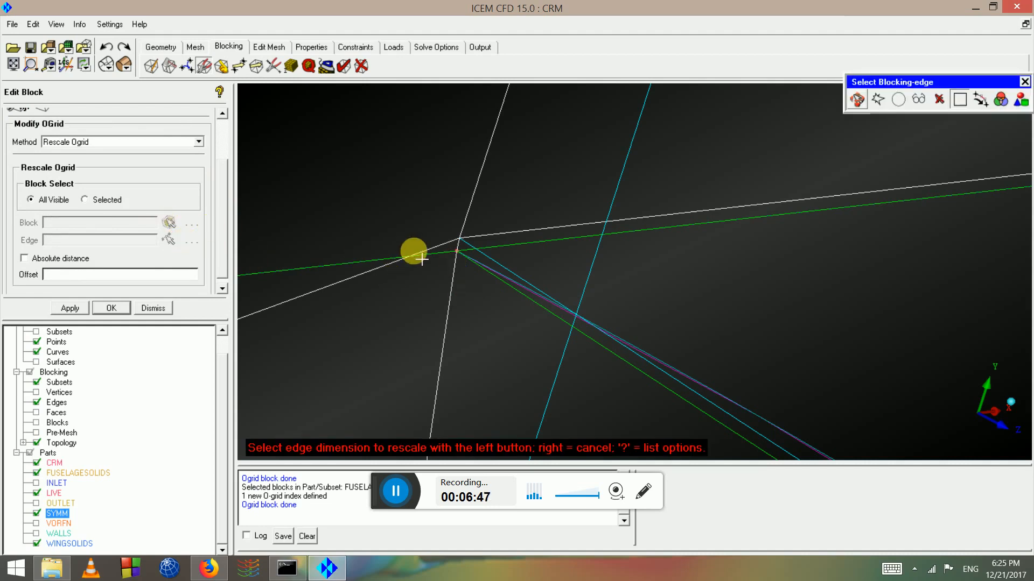
{"action": "scroll", "coordinate": [399, 249], "scroll_direction": "up", "scroll_amount": 3}
{"action": "left_click", "coordinate": [371, 241]}
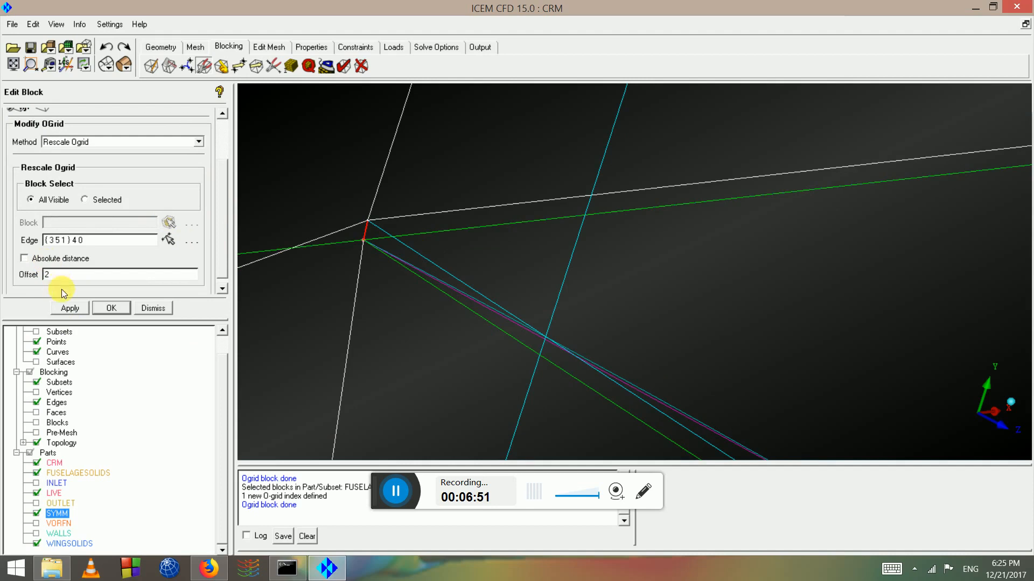
{"action": "left_click", "coordinate": [70, 310]}
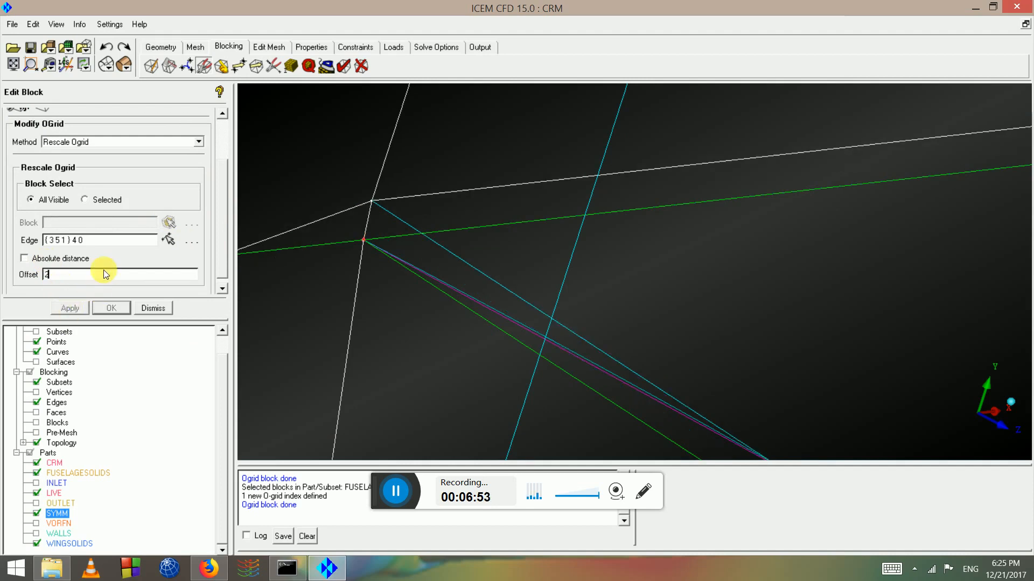
Repeat the offset-2 rescale on three more junction edges, including the vertical one
{"action": "left_click", "coordinate": [169, 240]}
{"action": "left_click", "coordinate": [366, 226]}
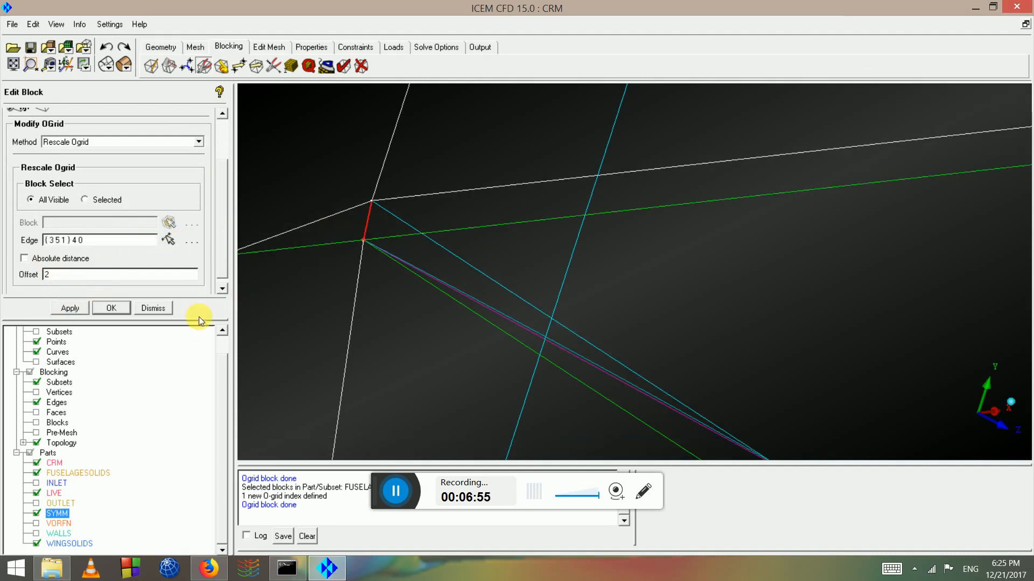
{"action": "left_click", "coordinate": [72, 306]}
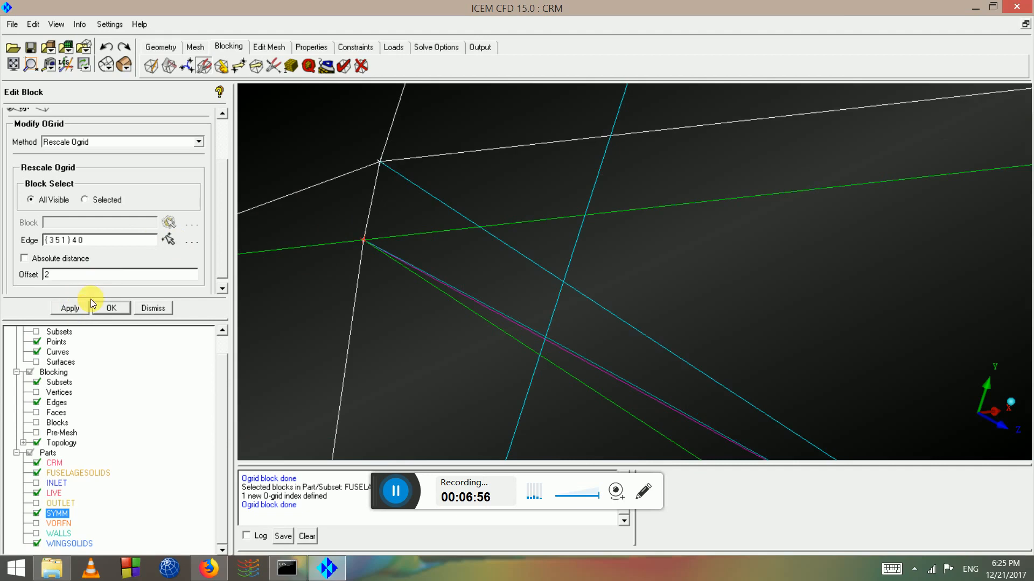
{"action": "left_click", "coordinate": [165, 238]}
{"action": "left_click", "coordinate": [358, 217]}
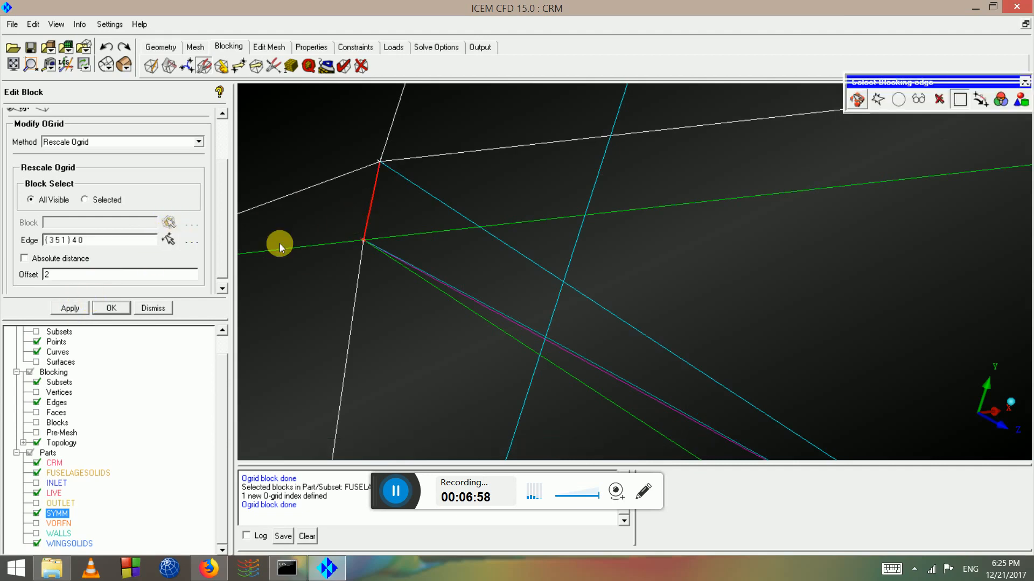
{"action": "left_click", "coordinate": [81, 308]}
{"action": "left_click", "coordinate": [169, 240]}
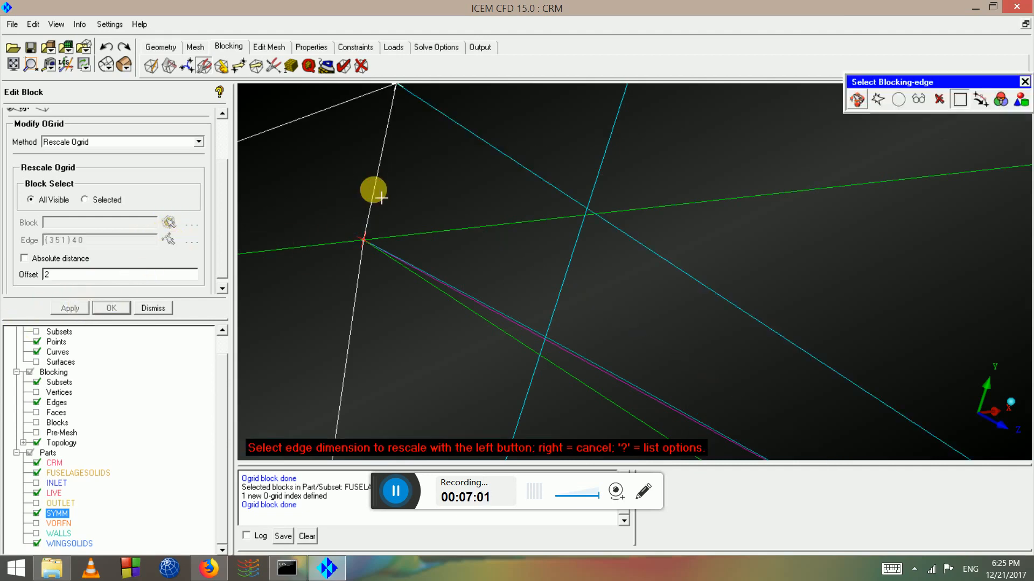
{"action": "left_click", "coordinate": [374, 189]}
{"action": "left_click", "coordinate": [70, 309]}
{"action": "left_click_drag", "start_coordinate": [584, 365], "coordinate": [635, 245]}
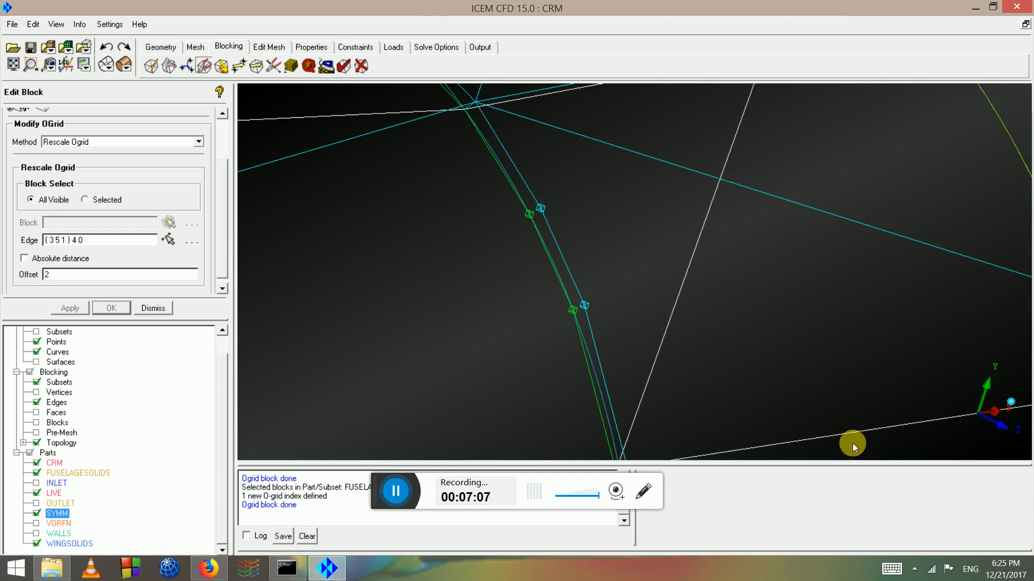
{"action": "left_click_drag", "start_coordinate": [853, 446], "coordinate": [653, 306]}
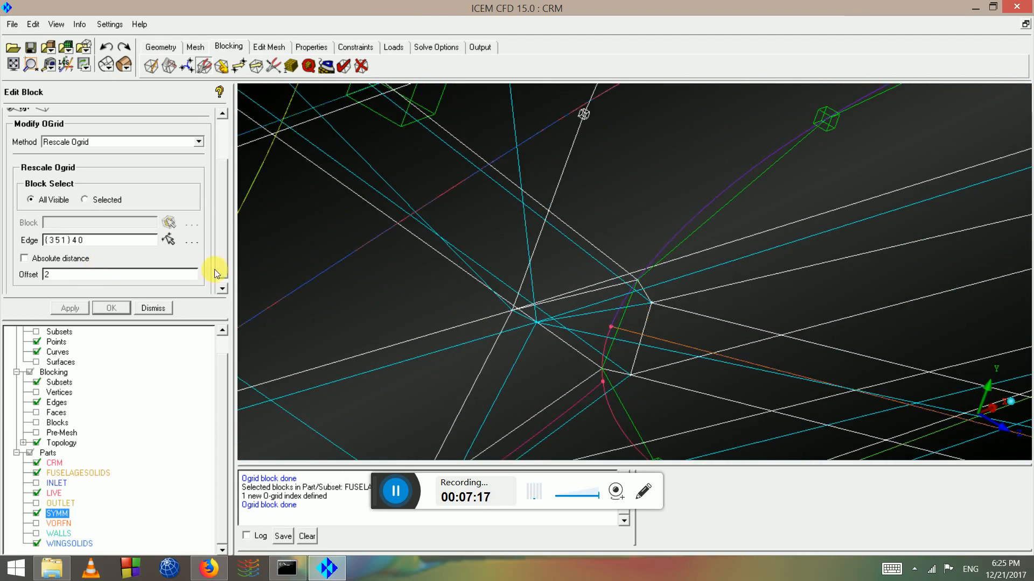
Rescale the O-grid on the short edge at another junction corner with offset 2
{"action": "left_click", "coordinate": [170, 241]}
{"action": "left_click_drag", "start_coordinate": [604, 266], "coordinate": [695, 264]}
{"action": "right_click_drag", "start_coordinate": [698, 251], "coordinate": [749, 291]}
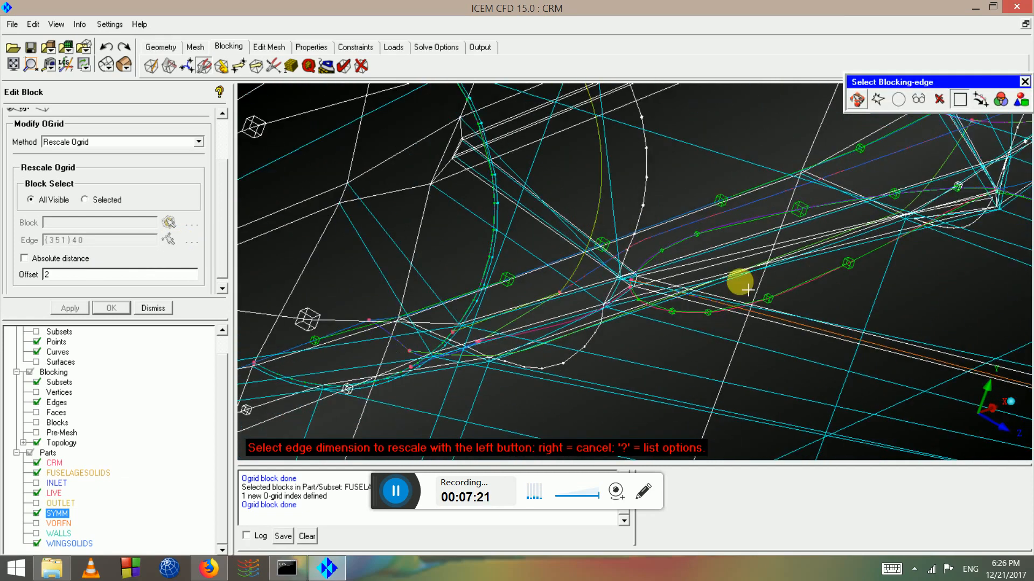
{"action": "middle_click_drag", "start_coordinate": [689, 262], "coordinate": [1032, 501]}
{"action": "left_click_drag", "start_coordinate": [730, 256], "coordinate": [732, 237]}
{"action": "right_click_drag", "start_coordinate": [731, 237], "coordinate": [787, 266]}
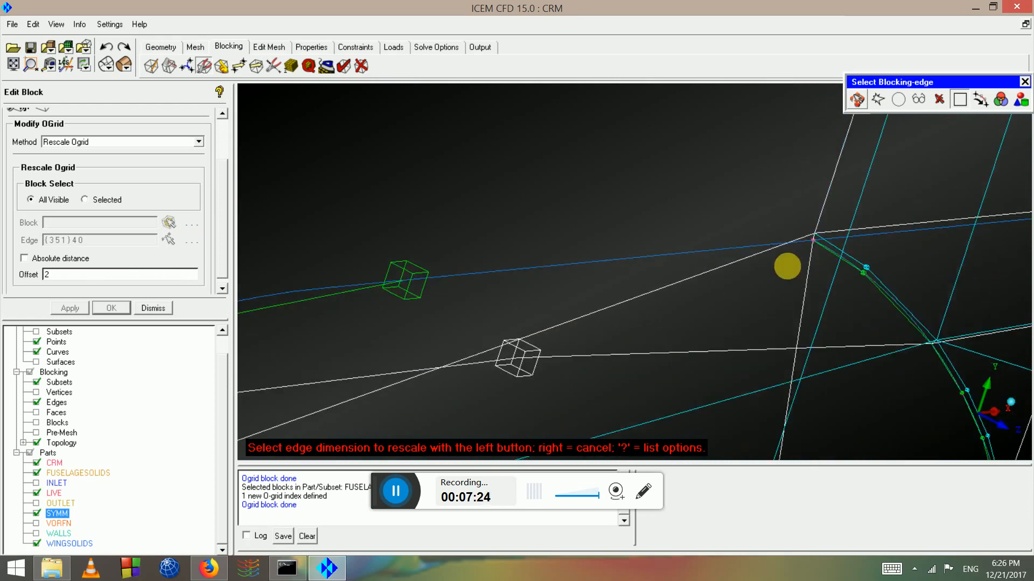
{"action": "middle_click_drag", "start_coordinate": [808, 264], "coordinate": [580, 203]}
{"action": "right_click_drag", "start_coordinate": [580, 203], "coordinate": [596, 232]}
{"action": "middle_click_drag", "start_coordinate": [596, 231], "coordinate": [676, 380]}
{"action": "scroll", "coordinate": [569, 242], "scroll_direction": "up", "scroll_amount": 4}
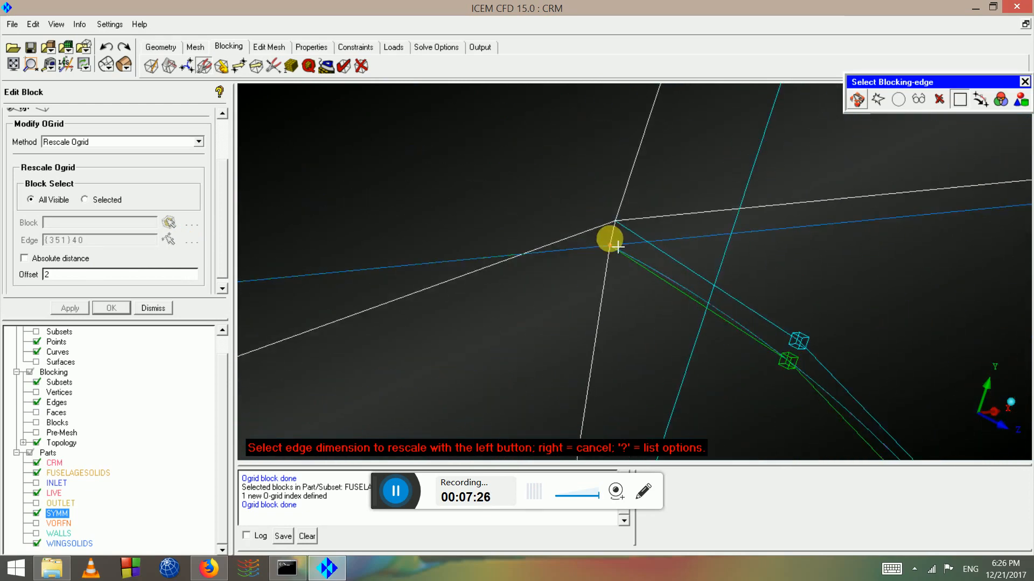
{"action": "left_click", "coordinate": [608, 222]}
{"action": "middle_click", "coordinate": [599, 239]}
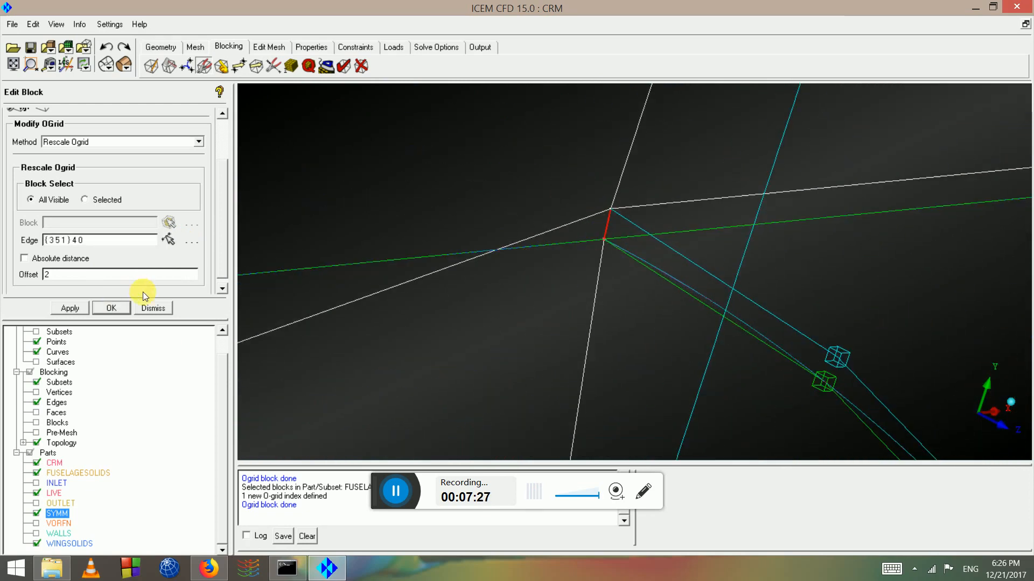
{"action": "left_click", "coordinate": [77, 308]}
Pick the corner edge once more, then rotate to view the fuselage O-grid
{"action": "scroll", "coordinate": [579, 350], "scroll_direction": "down", "scroll_amount": 3}
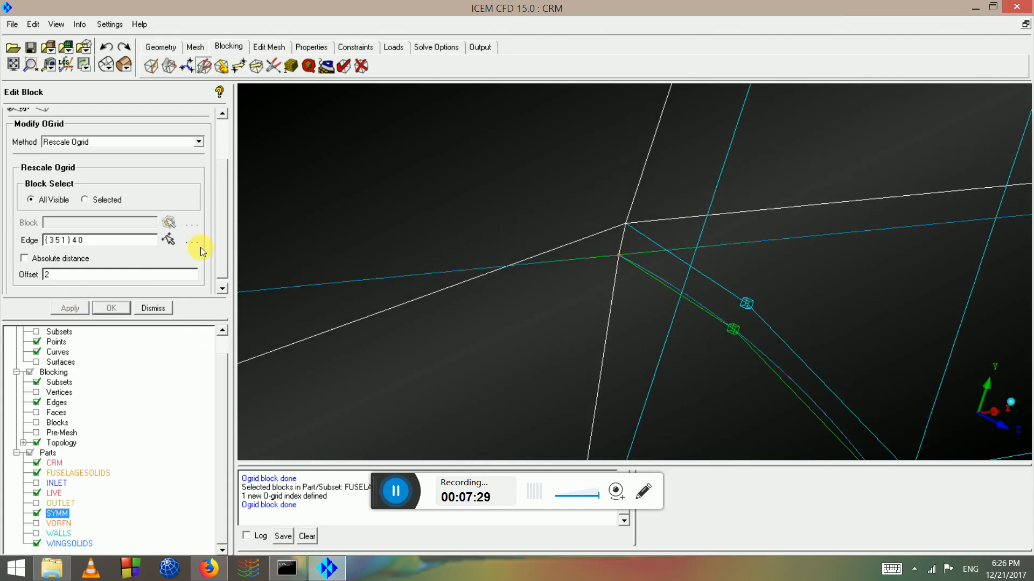
{"action": "left_click", "coordinate": [169, 239]}
{"action": "left_click", "coordinate": [615, 240]}
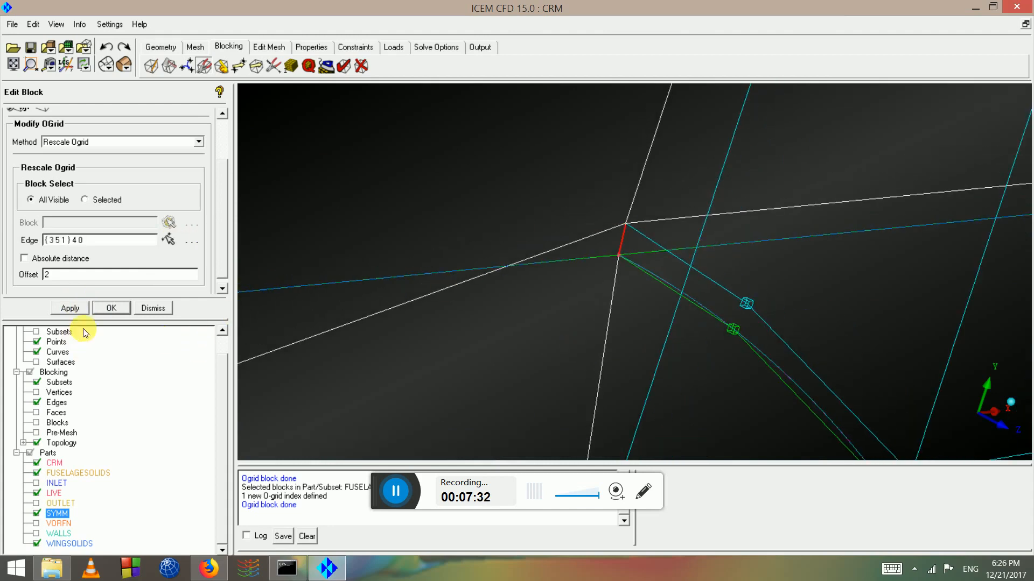
{"action": "scroll", "coordinate": [594, 337], "scroll_direction": "down", "scroll_amount": 6}
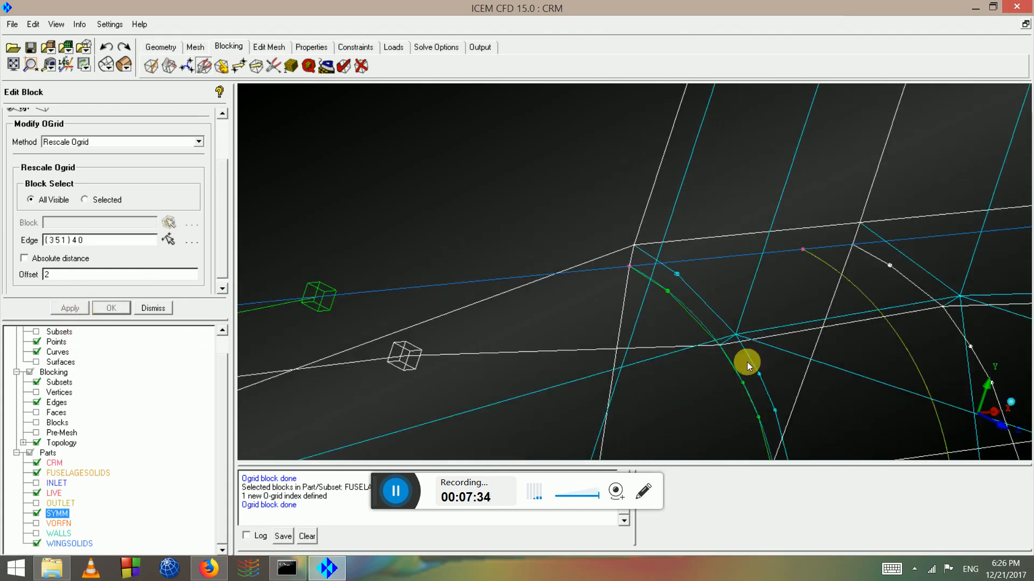
{"action": "left_click_drag", "start_coordinate": [751, 364], "coordinate": [301, 4]}
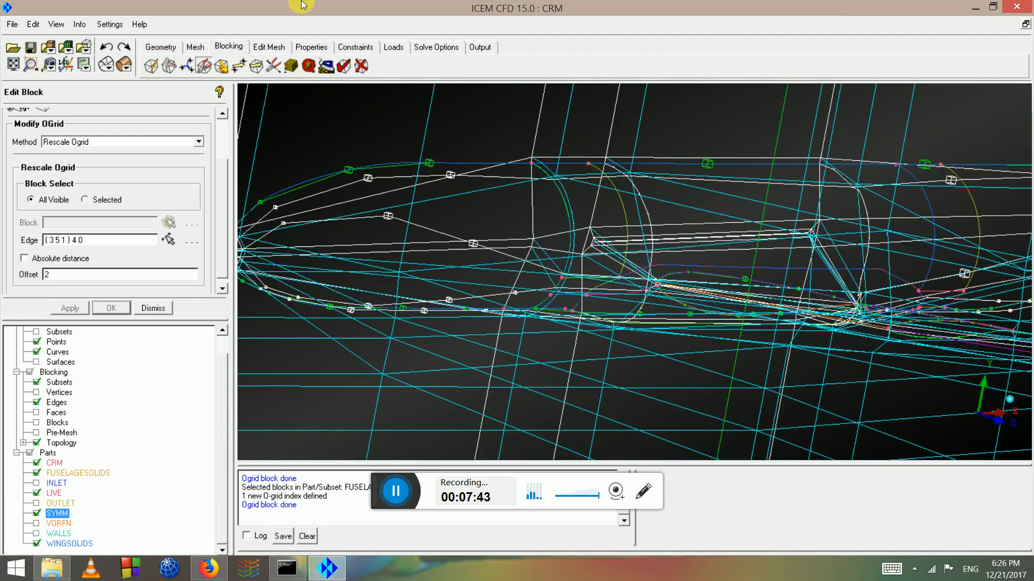
Delete the WINGSOLIDS and FUSELAGESOLIDS blocks selected by part
{"action": "left_click", "coordinate": [366, 66]}
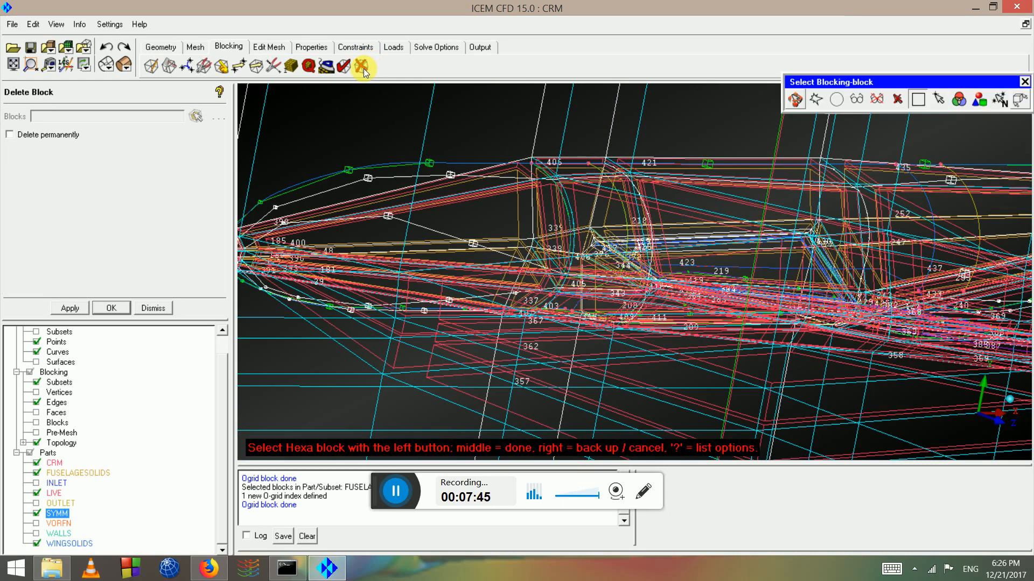
{"action": "left_click", "coordinate": [985, 97]}
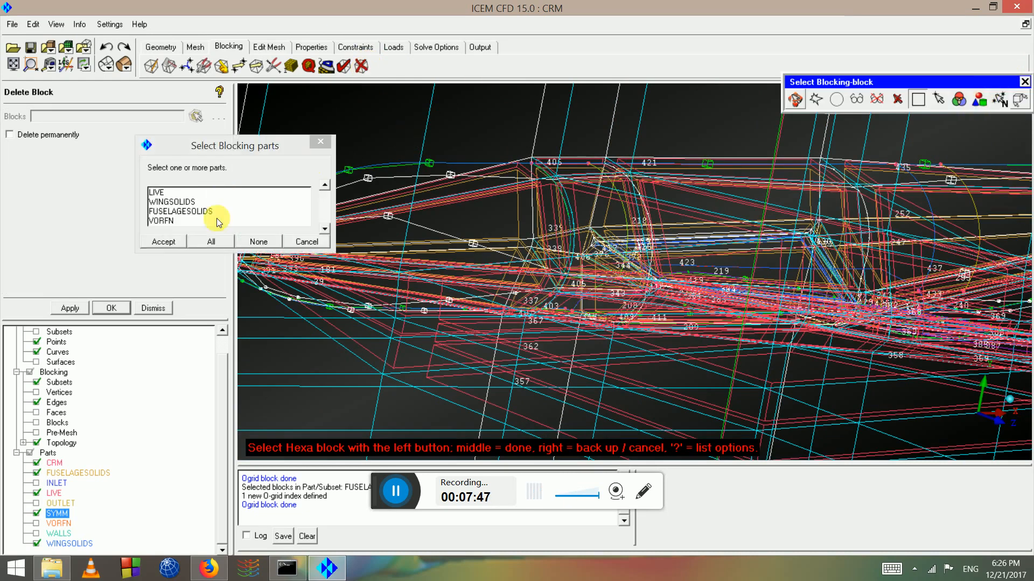
{"action": "left_click", "coordinate": [186, 203]}
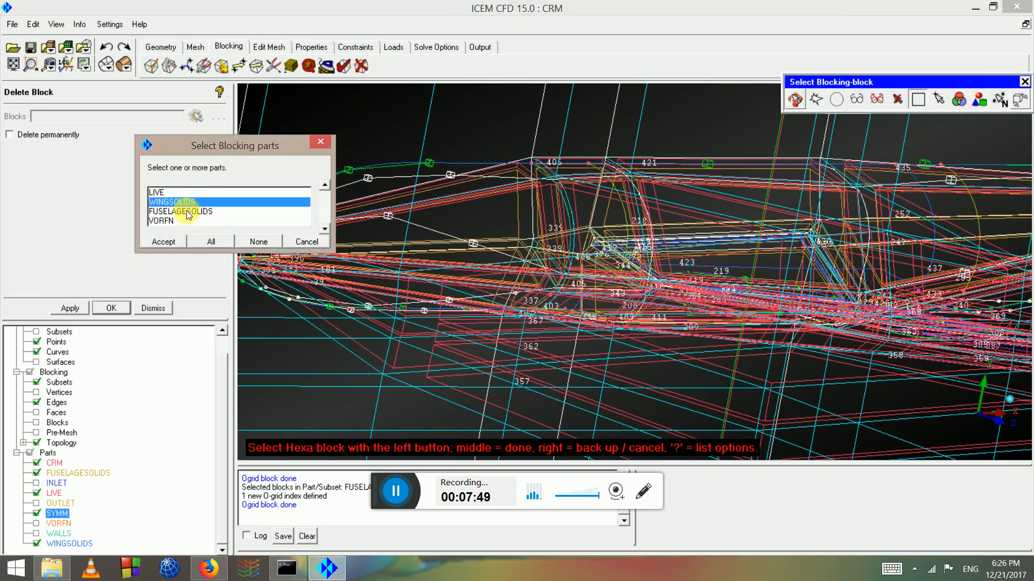
{"action": "left_click", "coordinate": [187, 211]}
{"action": "left_click", "coordinate": [163, 243]}
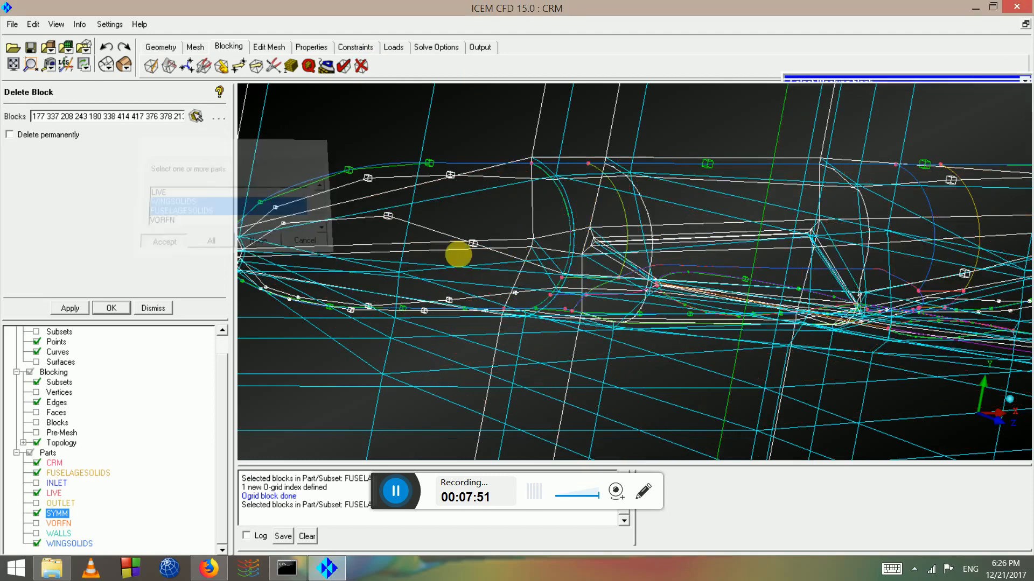
{"action": "middle_click", "coordinate": [552, 269]}
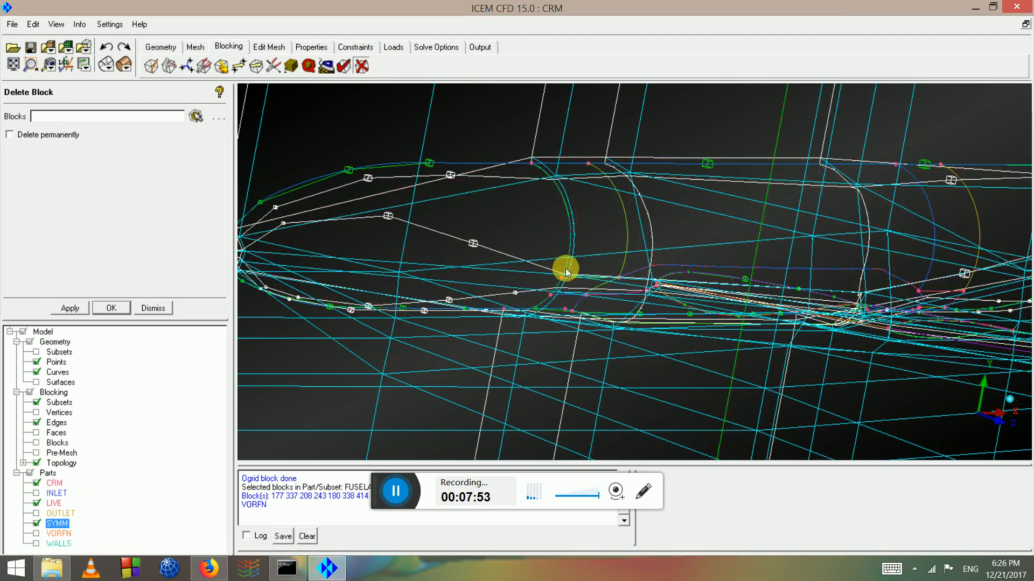
Rotate the model to check the remaining O-grid blocking after deletion
{"action": "left_click_drag", "start_coordinate": [566, 270], "coordinate": [777, 325]}
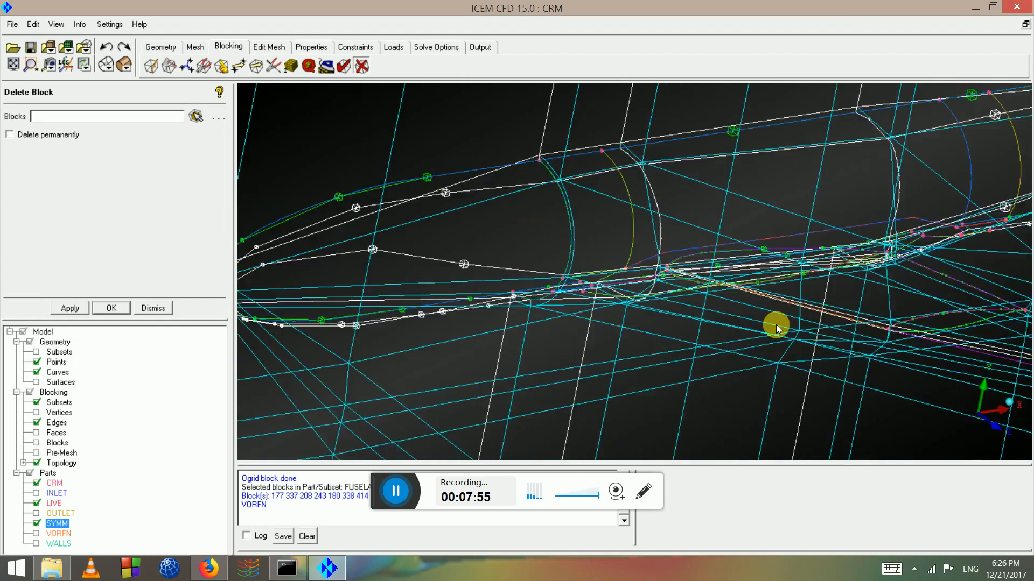
{"action": "scroll", "coordinate": [777, 325], "scroll_direction": "up", "scroll_amount": 3}
{"action": "middle_click_drag", "start_coordinate": [773, 318], "coordinate": [543, 240]}
{"action": "left_click_drag", "start_coordinate": [544, 240], "coordinate": [356, 167]}
{"action": "left_click_drag", "start_coordinate": [270, 70], "coordinate": [763, 260]}
{"action": "scroll", "coordinate": [462, 186], "scroll_direction": "down", "scroll_amount": 3}
{"action": "left_click_drag", "start_coordinate": [542, 253], "coordinate": [441, 183]}
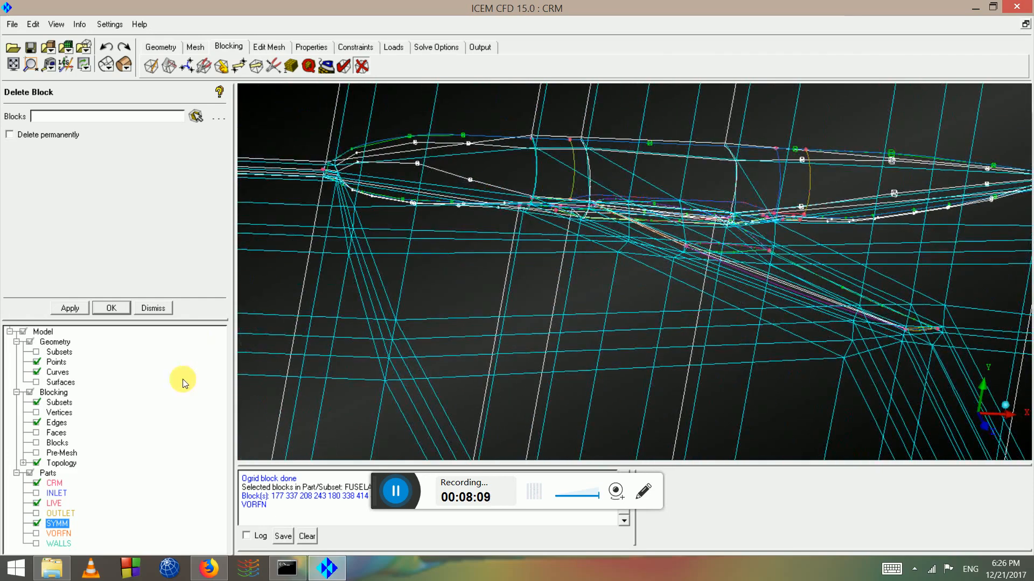
Toggle off the VORFN part and rotate onto the wing-fuselage junction edges
{"action": "left_click", "coordinate": [37, 536]}
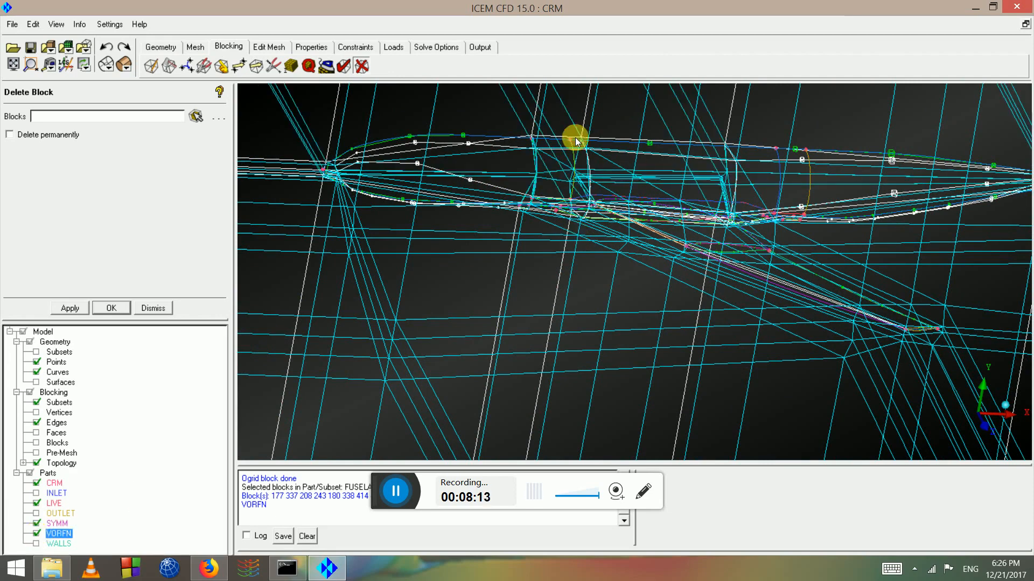
{"action": "left_click_drag", "start_coordinate": [576, 141], "coordinate": [557, 173]}
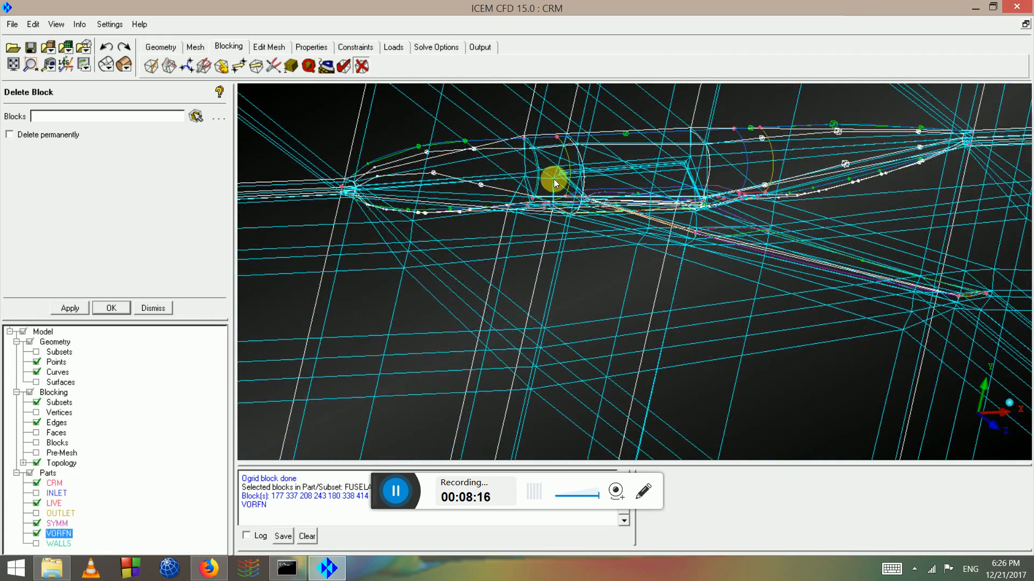
{"action": "left_click", "coordinate": [36, 535]}
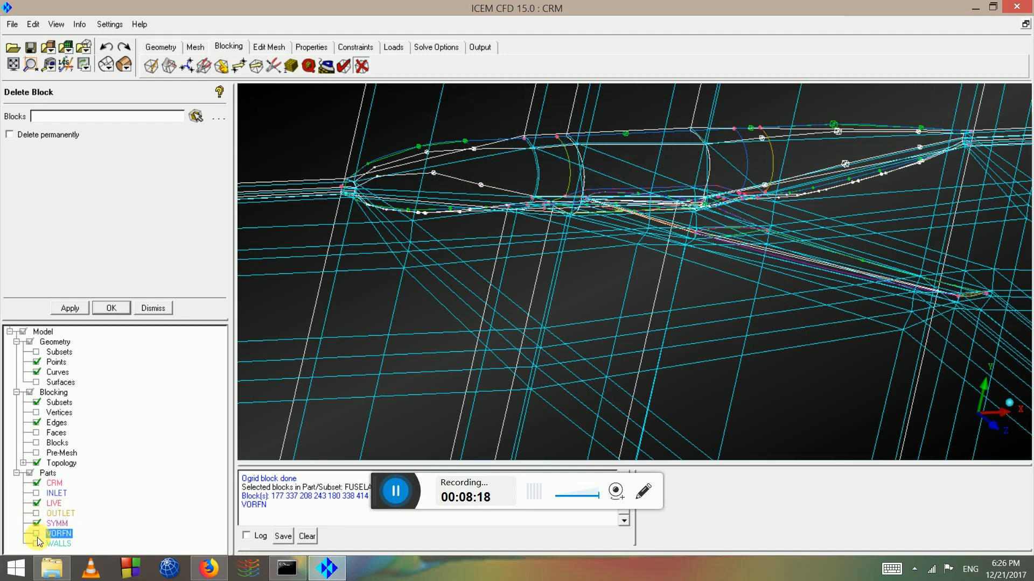
{"action": "left_click_drag", "start_coordinate": [668, 313], "coordinate": [489, 318]}
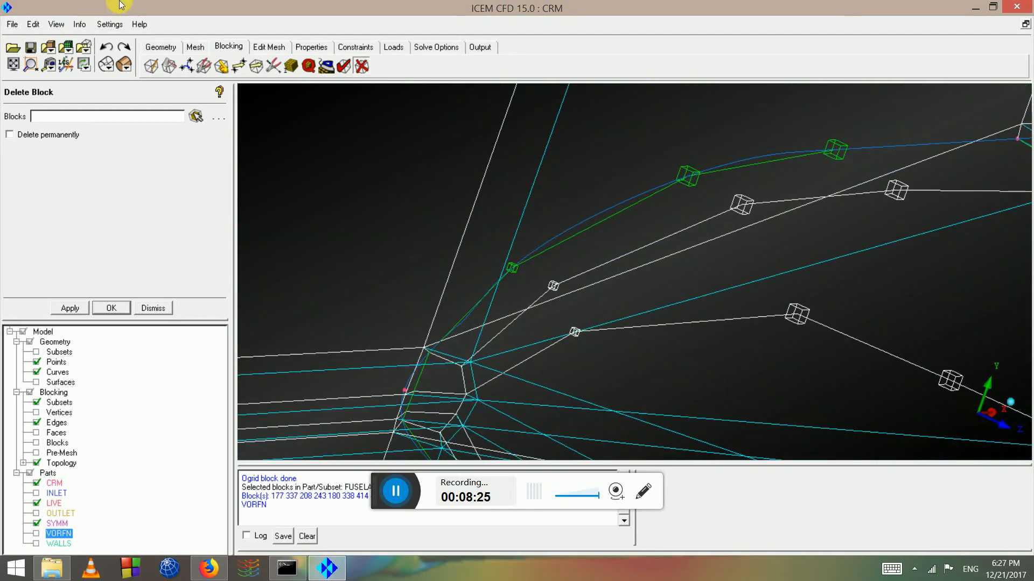
Link a junction edge to curved source edge 107 397 with factor 1.24
{"action": "left_click", "coordinate": [274, 66]}
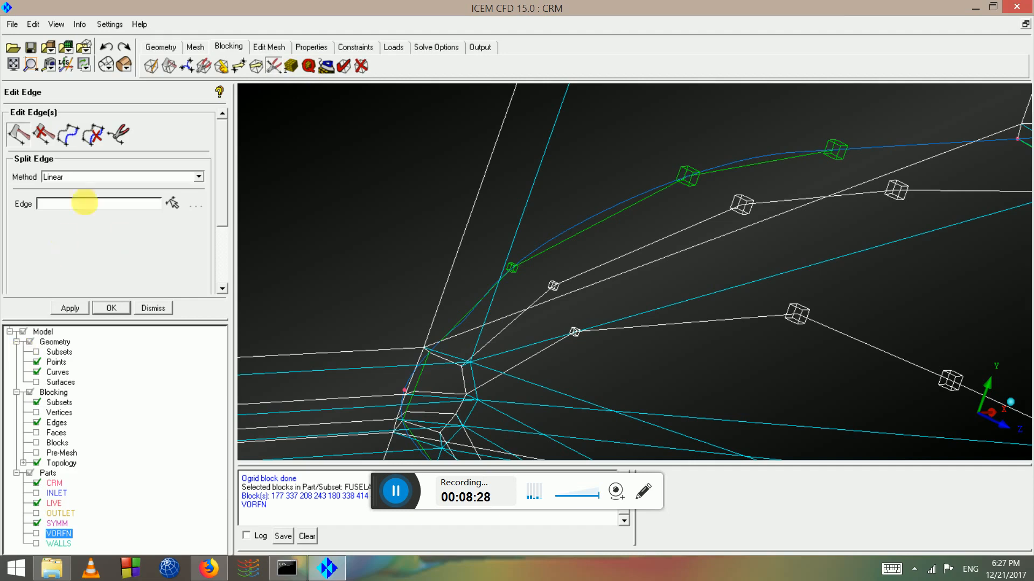
{"action": "left_click", "coordinate": [67, 138]}
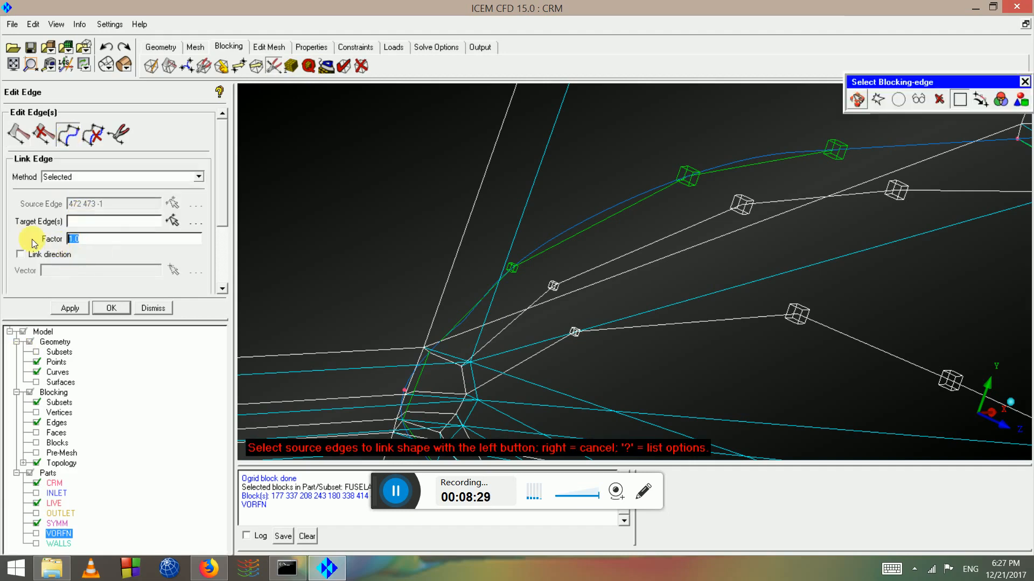
{"action": "type", "text": "1.24"}
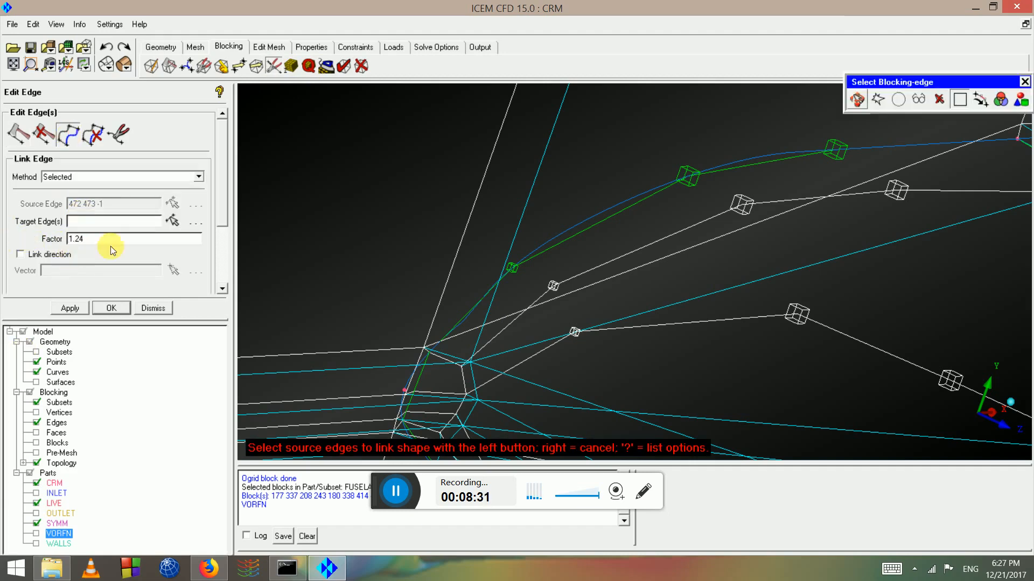
{"action": "left_click", "coordinate": [323, 348]}
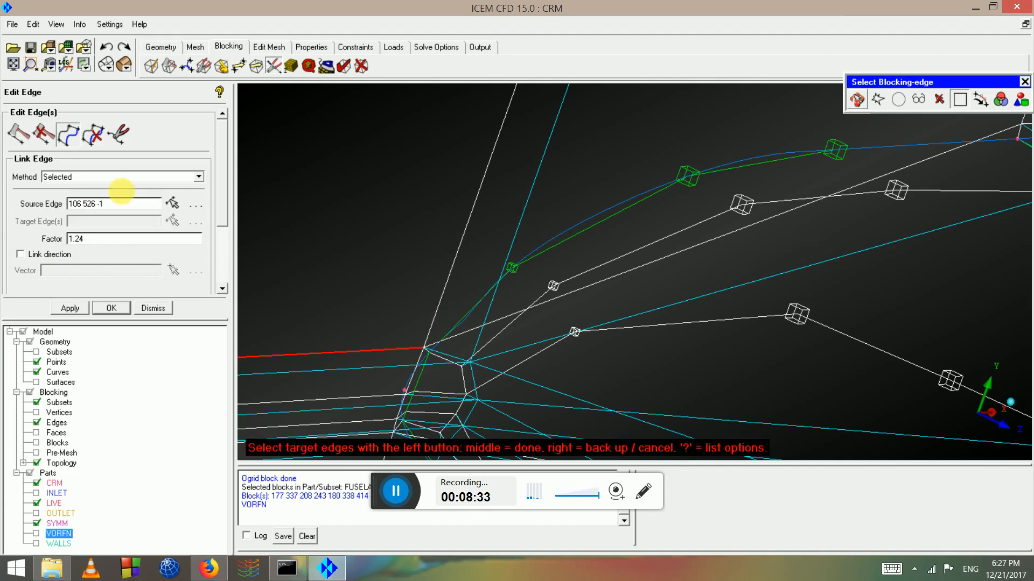
{"action": "left_click", "coordinate": [173, 204]}
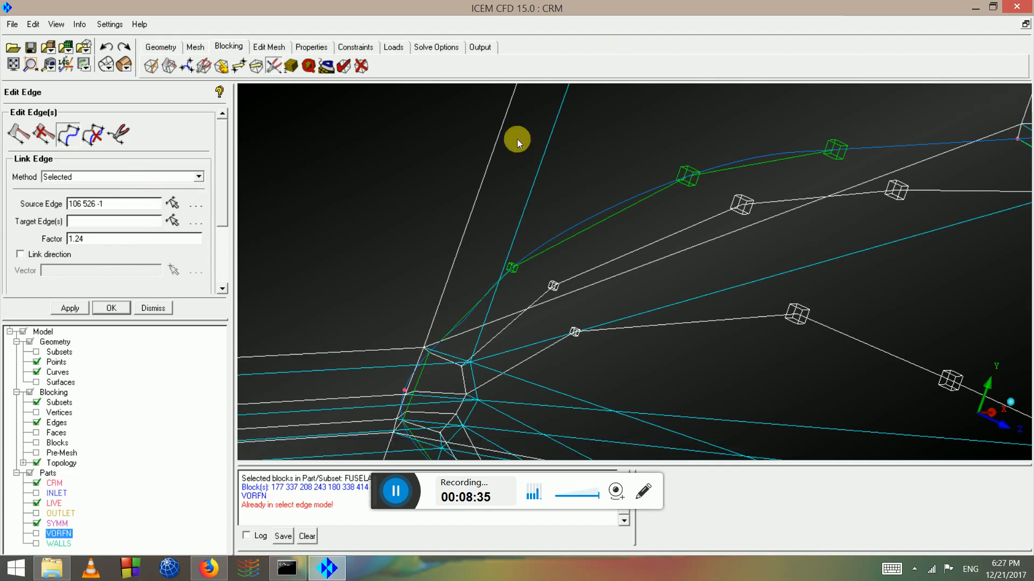
{"action": "left_click", "coordinate": [173, 204]}
{"action": "scroll", "coordinate": [792, 231], "scroll_direction": "down", "scroll_amount": 3}
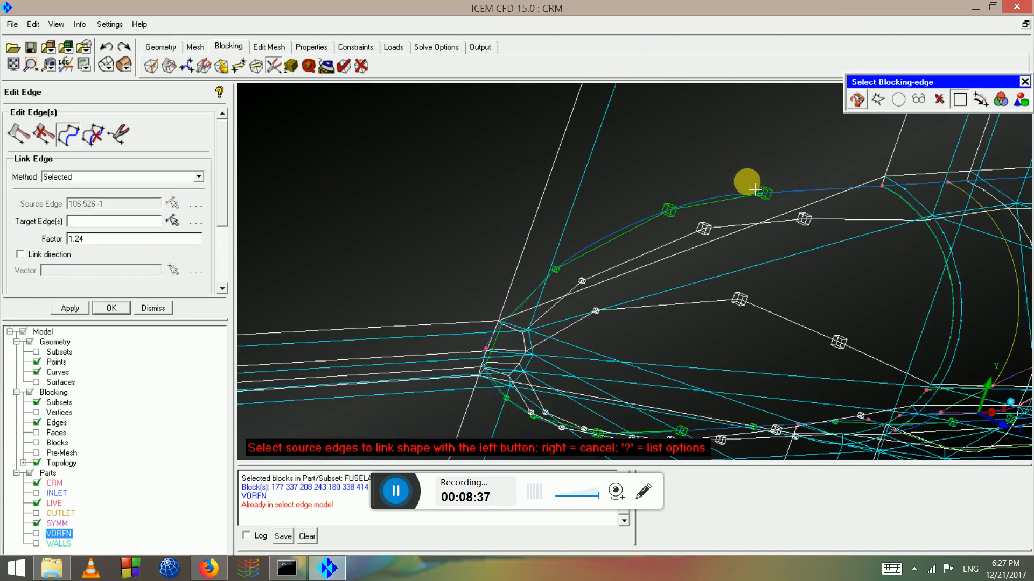
{"action": "left_click", "coordinate": [745, 183]}
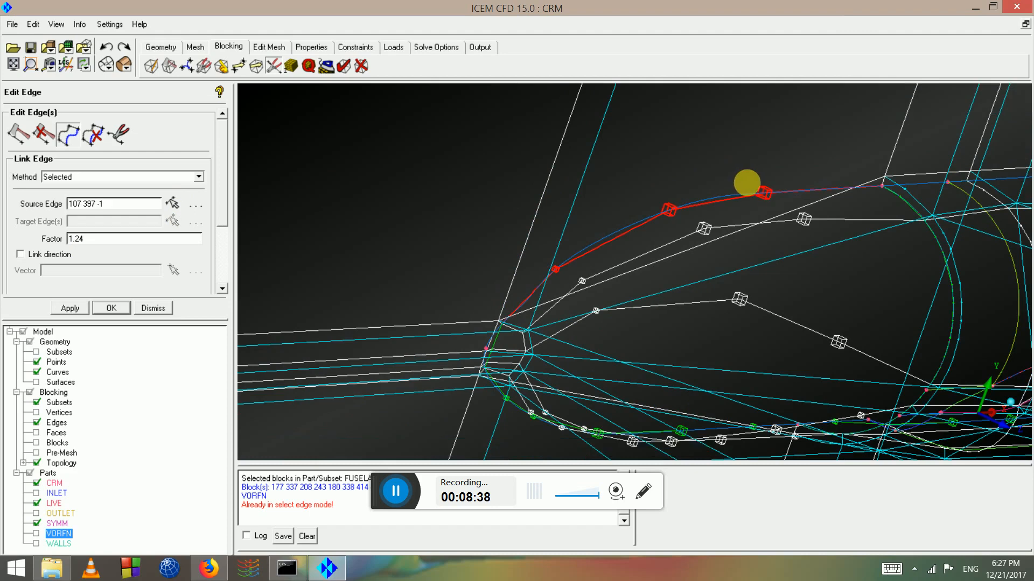
{"action": "left_click", "coordinate": [818, 216]}
{"action": "middle_click", "coordinate": [816, 211]}
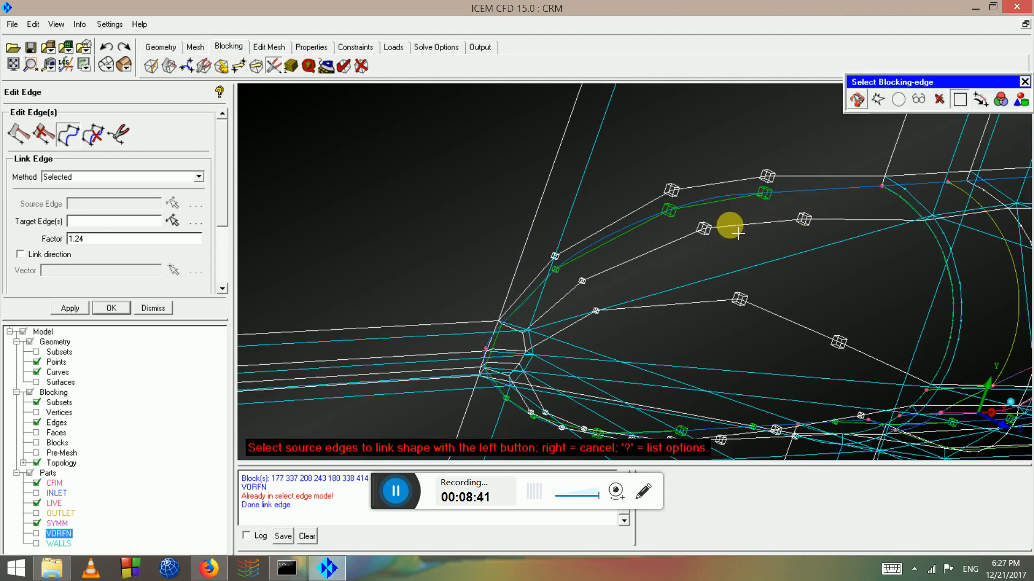
Orbit and zoom onto the wing leading edge to inspect the linked edge
{"action": "left_click_drag", "start_coordinate": [750, 240], "coordinate": [565, 298]}
{"action": "middle_click_drag", "start_coordinate": [564, 298], "coordinate": [888, 257]}
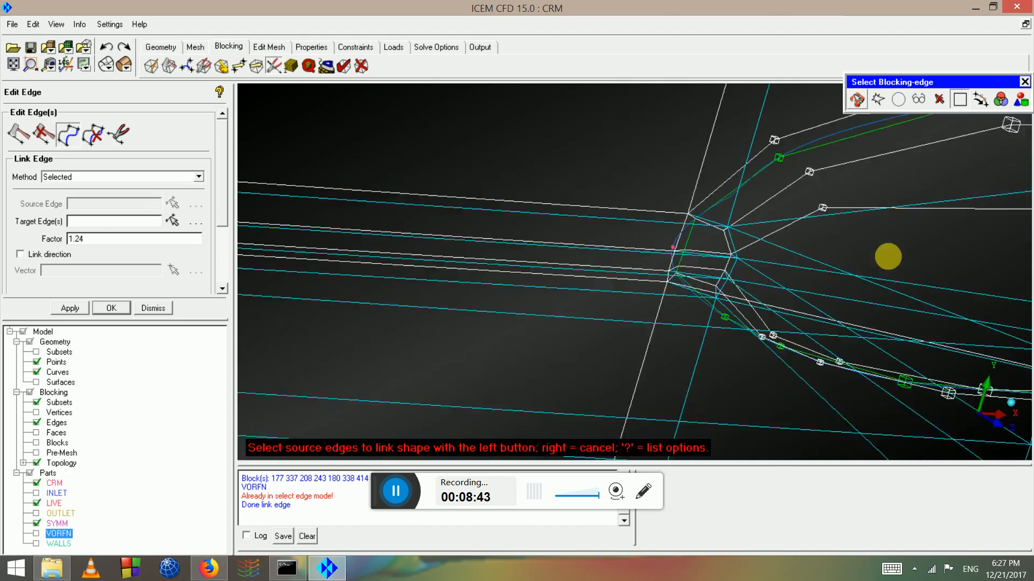
{"action": "scroll", "coordinate": [722, 256], "scroll_direction": "up", "scroll_amount": 3}
{"action": "middle_click_drag", "start_coordinate": [722, 257], "coordinate": [630, 302]}
{"action": "scroll", "coordinate": [637, 258], "scroll_direction": "up", "scroll_amount": 1}
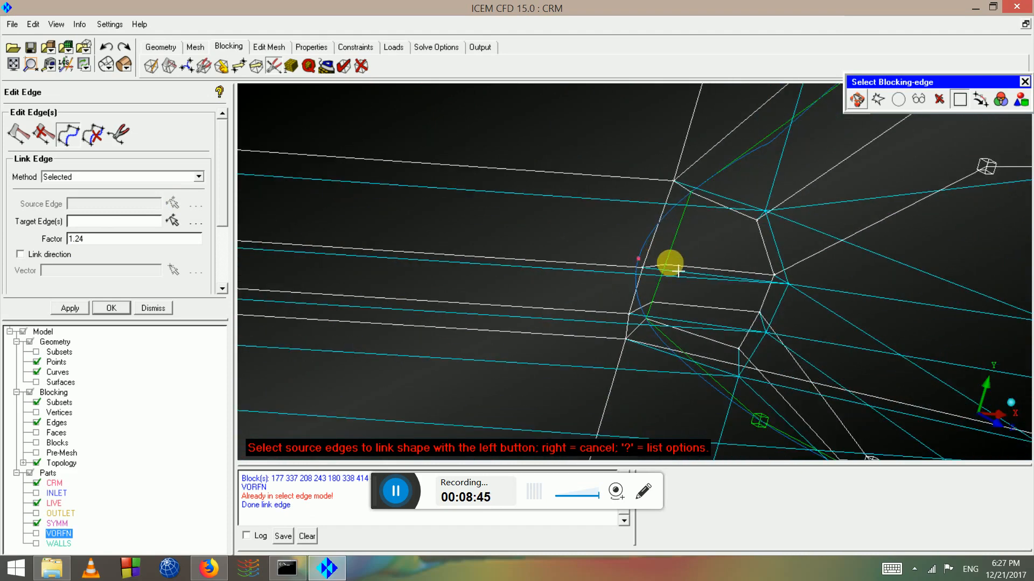
{"action": "scroll", "coordinate": [699, 249], "scroll_direction": "up", "scroll_amount": 2}
{"action": "right_click", "coordinate": [696, 246]}
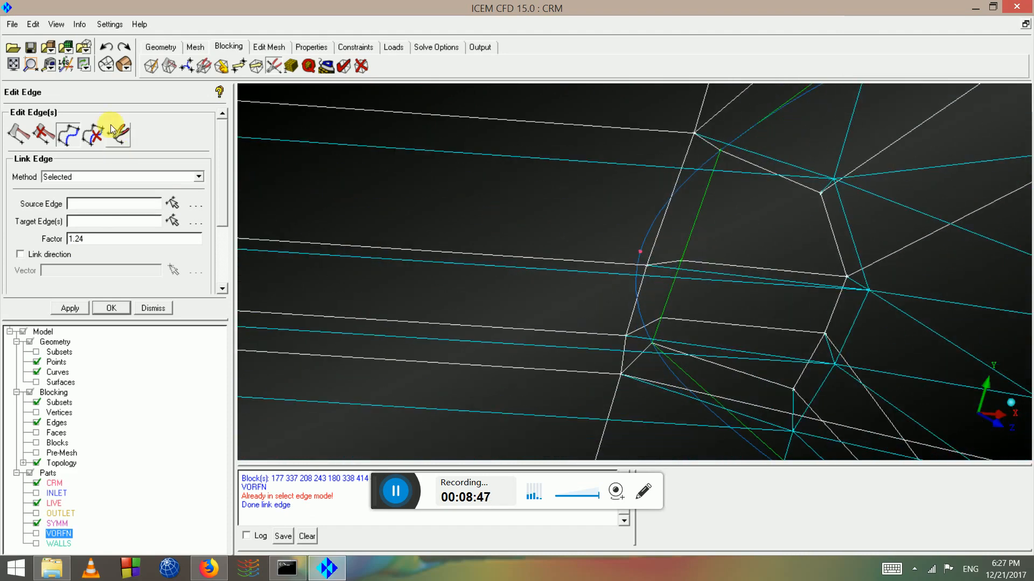
Split the green leading-edge edge twice, placing the new points onto the blue curve
{"action": "left_click", "coordinate": [25, 129]}
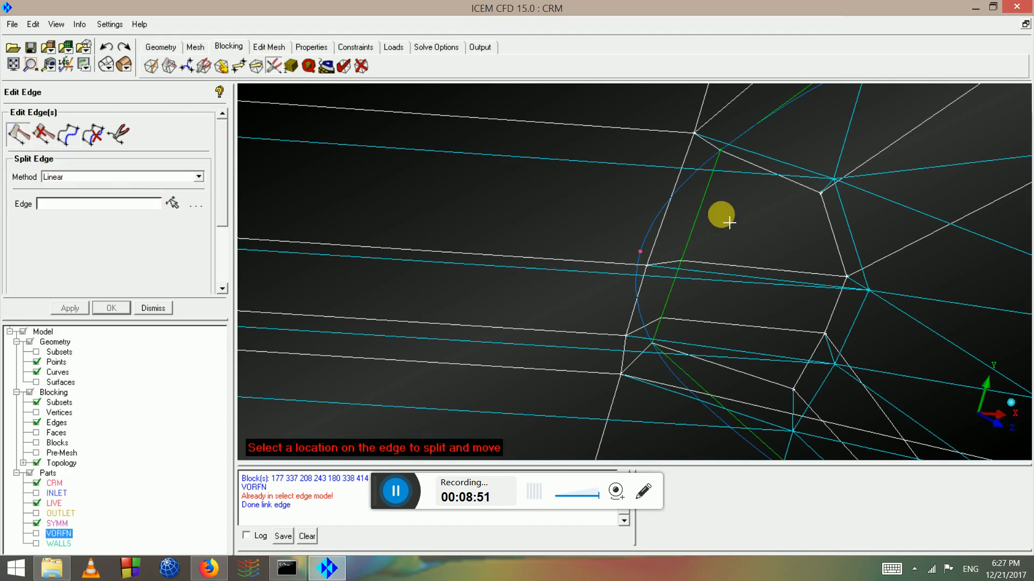
{"action": "left_click_drag", "start_coordinate": [699, 213], "coordinate": [639, 218]}
{"action": "scroll", "coordinate": [677, 297], "scroll_direction": "up", "scroll_amount": 2}
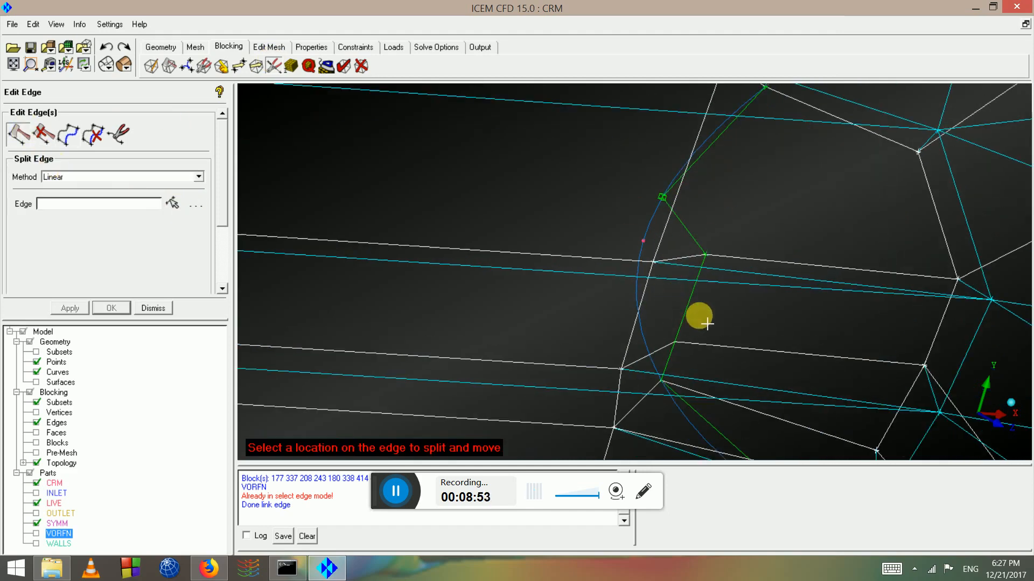
{"action": "left_click_drag", "start_coordinate": [689, 302], "coordinate": [611, 295]}
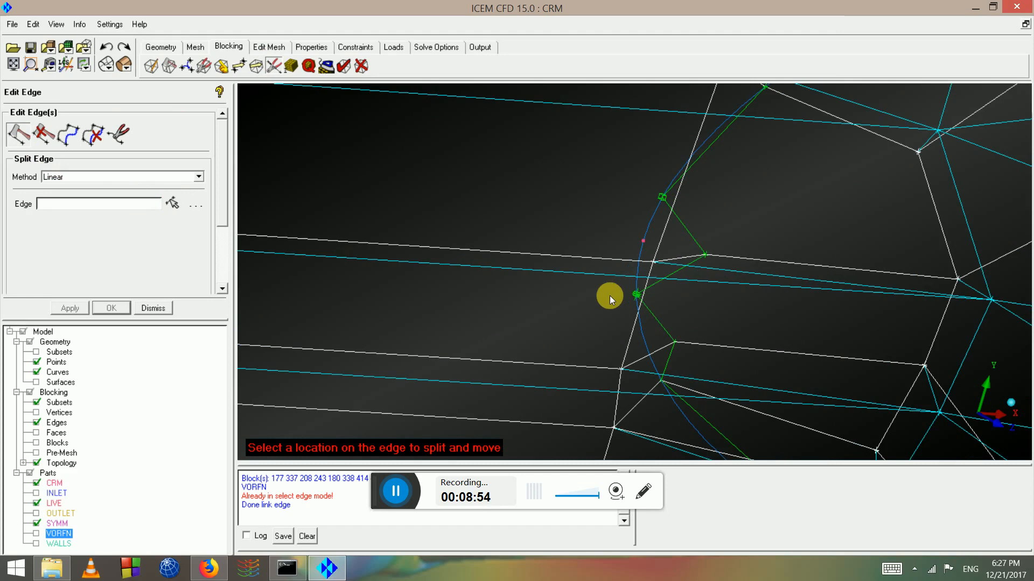
Move the split edge's vertices individually onto the blue junction curve
{"action": "left_click", "coordinate": [243, 66]}
{"action": "left_click", "coordinate": [20, 133]}
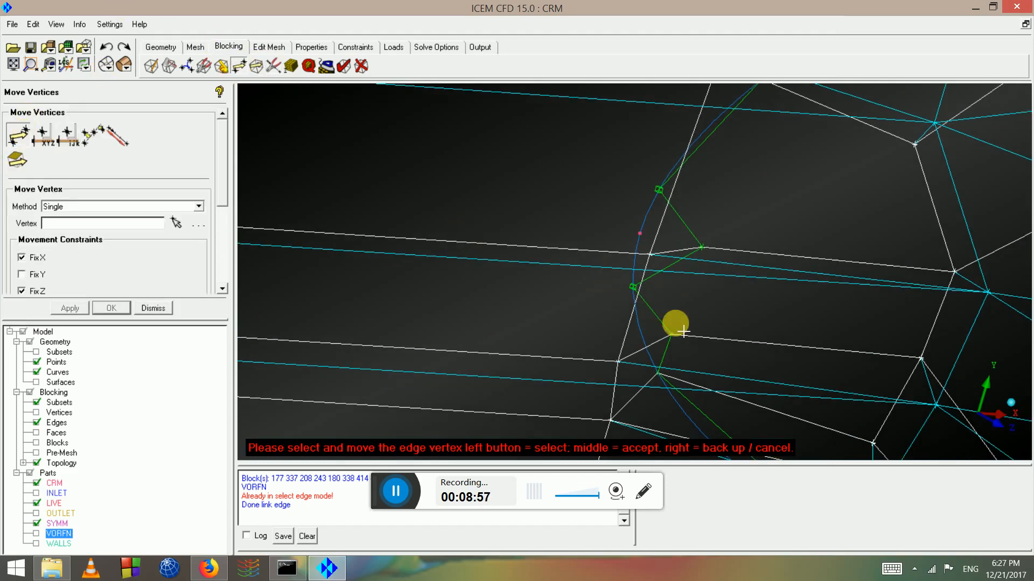
{"action": "left_click_drag", "start_coordinate": [672, 334], "coordinate": [618, 349]}
{"action": "left_click_drag", "start_coordinate": [695, 238], "coordinate": [489, 265]}
{"action": "scroll", "coordinate": [654, 259], "scroll_direction": "up", "scroll_amount": 2}
{"action": "middle_click", "coordinate": [629, 265]}
{"action": "scroll", "coordinate": [620, 238], "scroll_direction": "down", "scroll_amount": 5}
{"action": "middle_click_drag", "start_coordinate": [489, 265], "coordinate": [728, 267]}
{"action": "scroll", "coordinate": [652, 254], "scroll_direction": "up", "scroll_amount": 4}
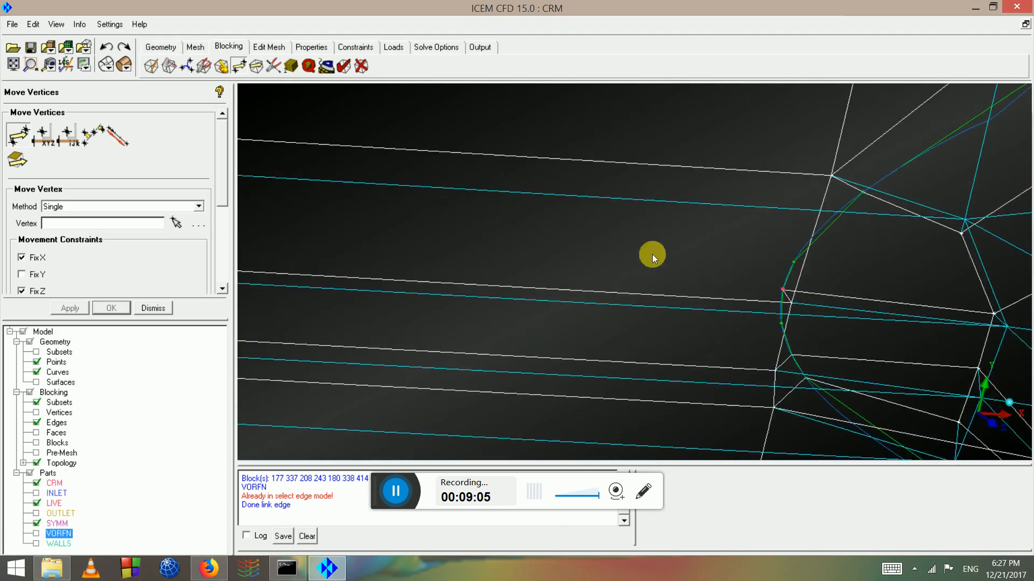
{"action": "middle_click_drag", "start_coordinate": [815, 285], "coordinate": [622, 250]}
{"action": "scroll", "coordinate": [622, 250], "scroll_direction": "up", "scroll_amount": 4}
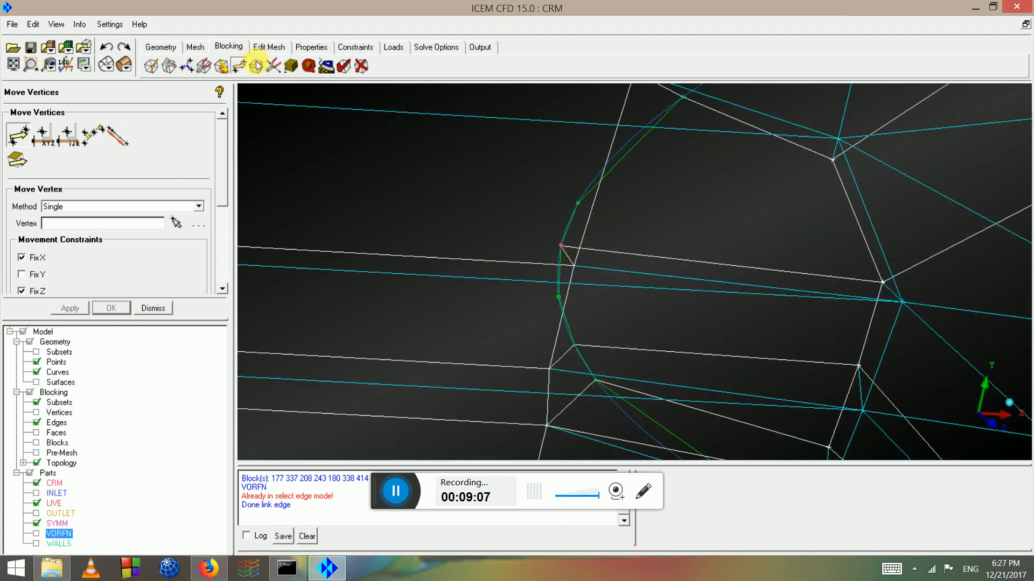
Split one more leading-edge junction edge, then rotate to see the lower edges
{"action": "left_click", "coordinate": [274, 66]}
{"action": "left_click", "coordinate": [176, 203]}
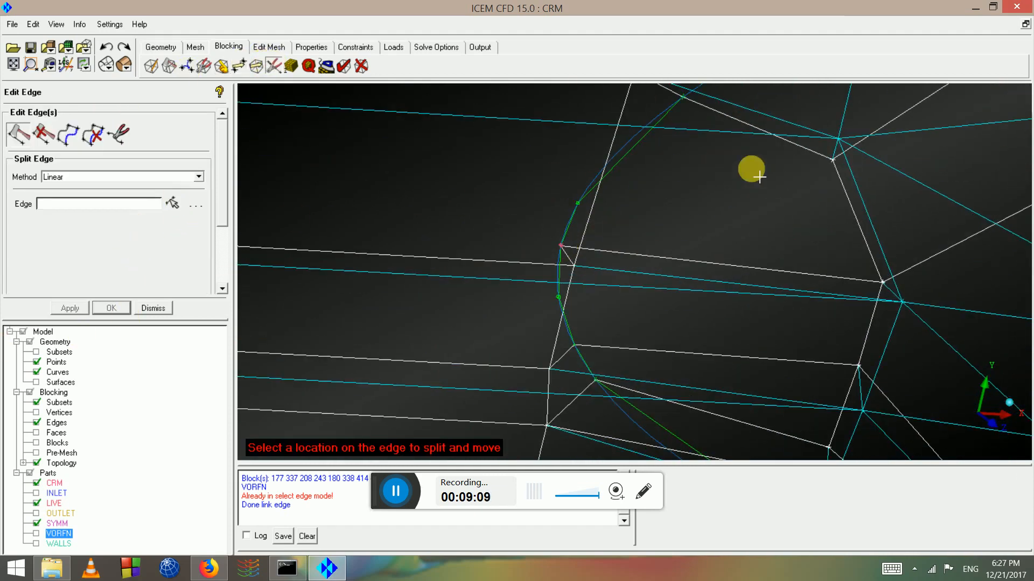
{"action": "scroll", "coordinate": [632, 385], "scroll_direction": "down", "scroll_amount": 3}
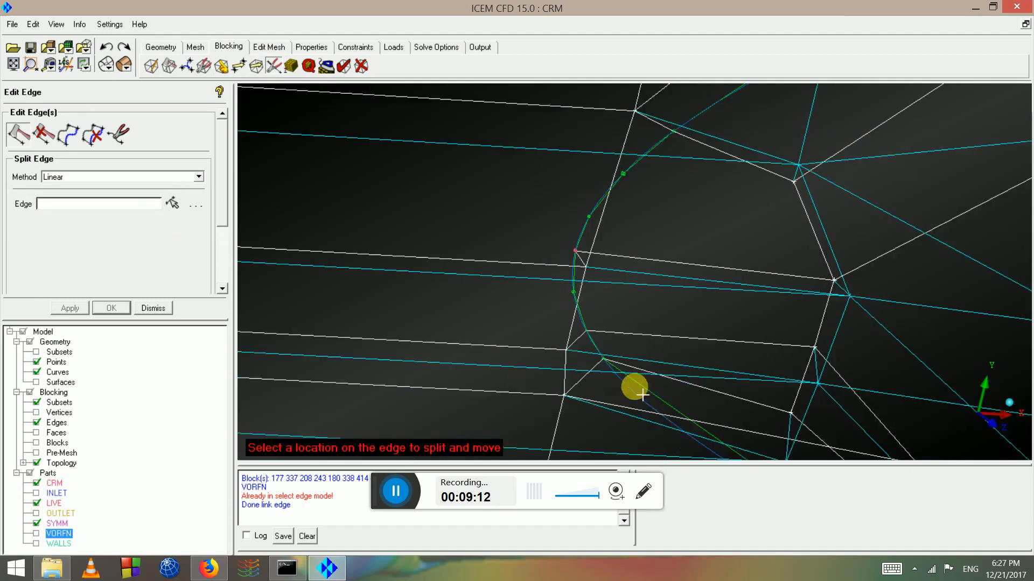
{"action": "scroll", "coordinate": [646, 395], "scroll_direction": "down", "scroll_amount": 2}
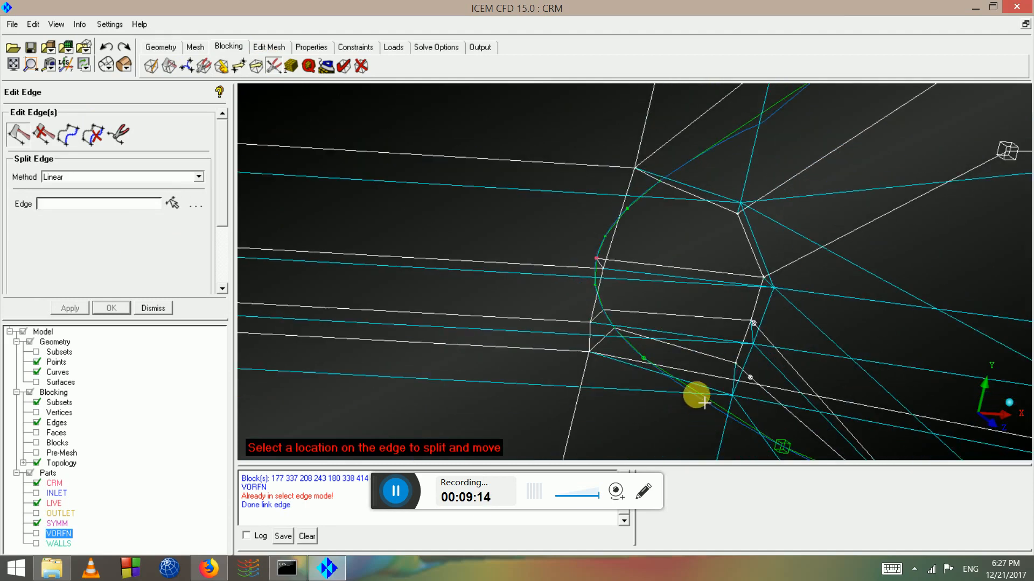
{"action": "middle_click", "coordinate": [696, 414]}
{"action": "scroll", "coordinate": [683, 393], "scroll_direction": "down", "scroll_amount": 5}
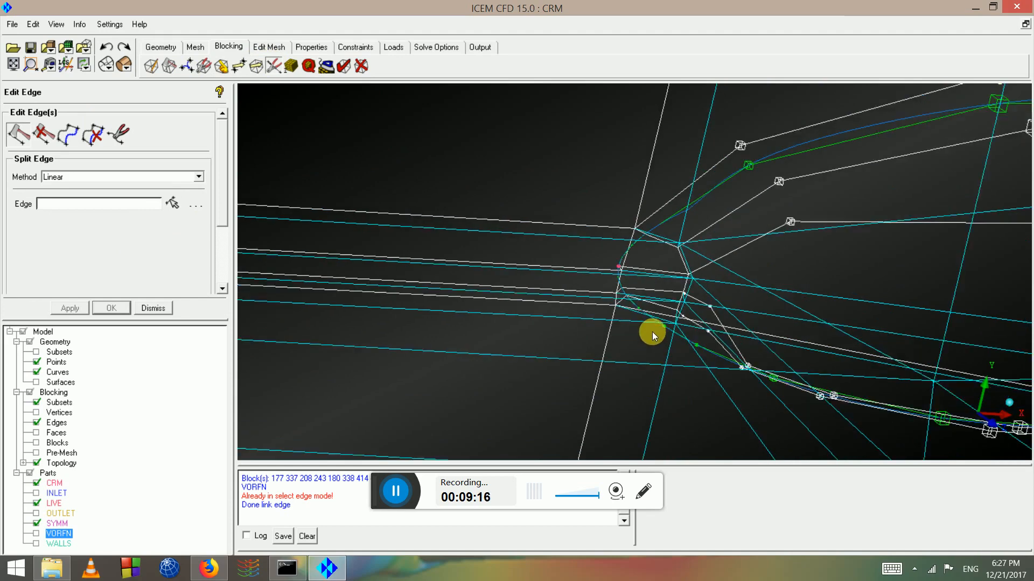
{"action": "scroll", "coordinate": [668, 308], "scroll_direction": "down", "scroll_amount": 3}
{"action": "left_click_drag", "start_coordinate": [666, 308], "coordinate": [380, 198]}
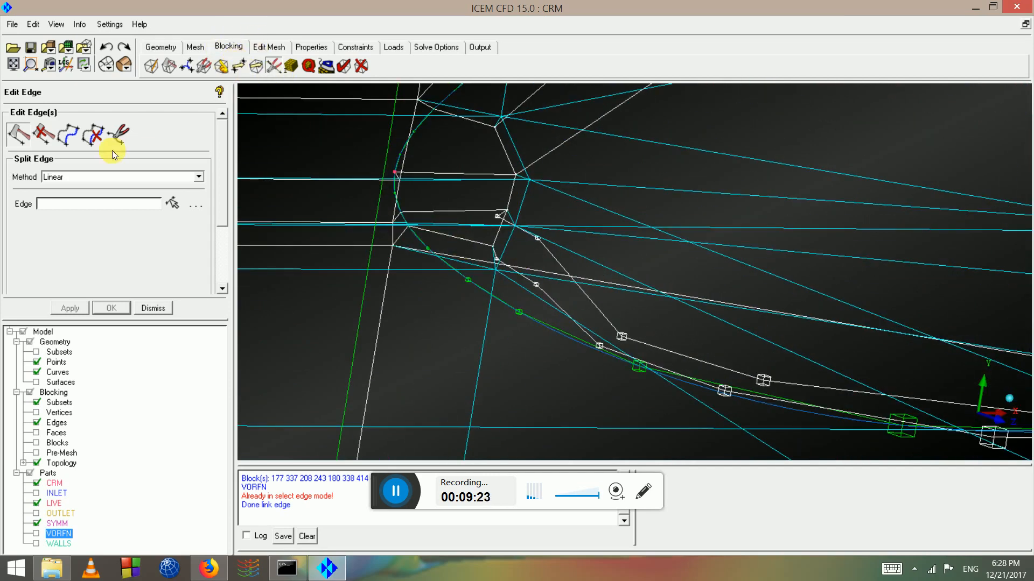
Unlink the first linked edge near the wing leading edge
{"action": "left_click", "coordinate": [90, 137]}
{"action": "scroll", "coordinate": [528, 281], "scroll_direction": "up", "scroll_amount": 2}
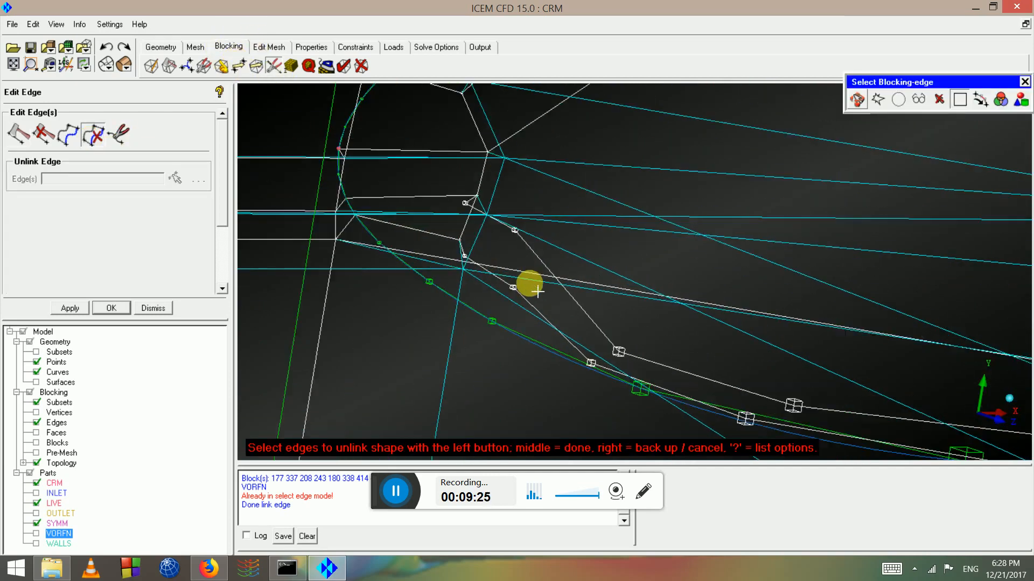
{"action": "scroll", "coordinate": [409, 186], "scroll_direction": "up", "scroll_amount": 2}
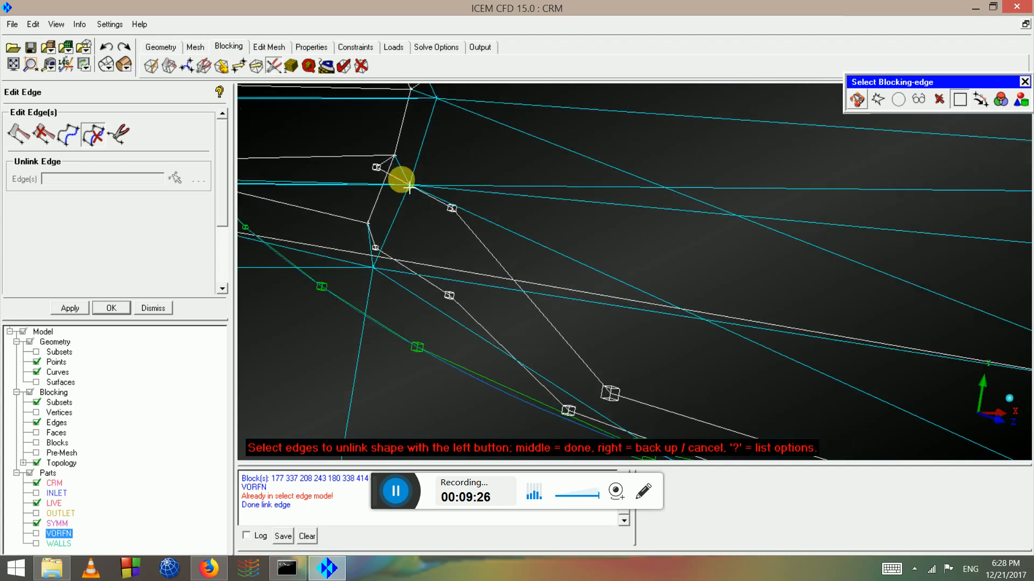
{"action": "left_click", "coordinate": [484, 248]}
{"action": "scroll", "coordinate": [496, 260], "scroll_direction": "down", "scroll_amount": 3}
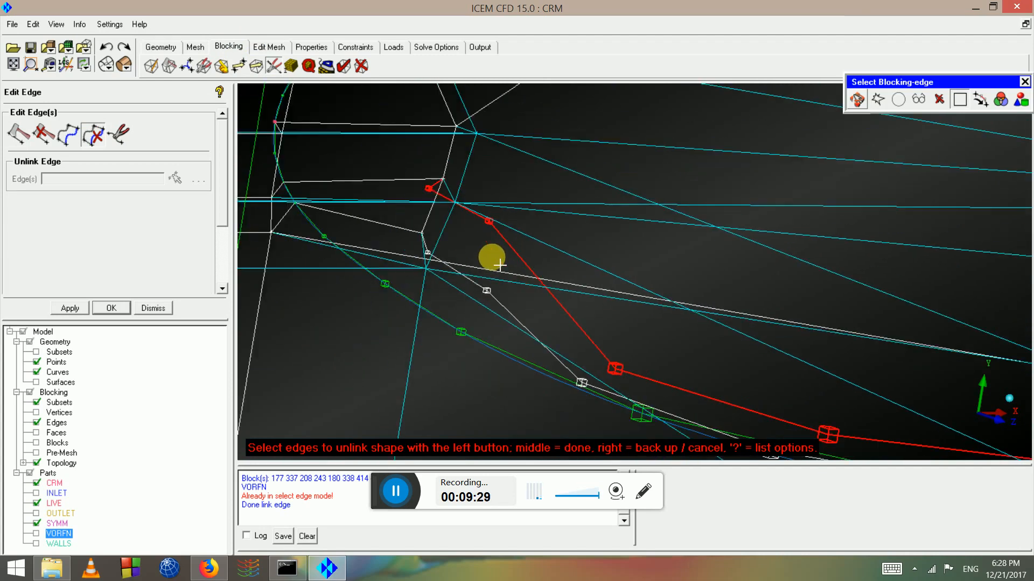
{"action": "scroll", "coordinate": [498, 264], "scroll_direction": "down", "scroll_amount": 2}
{"action": "middle_click", "coordinate": [485, 292]}
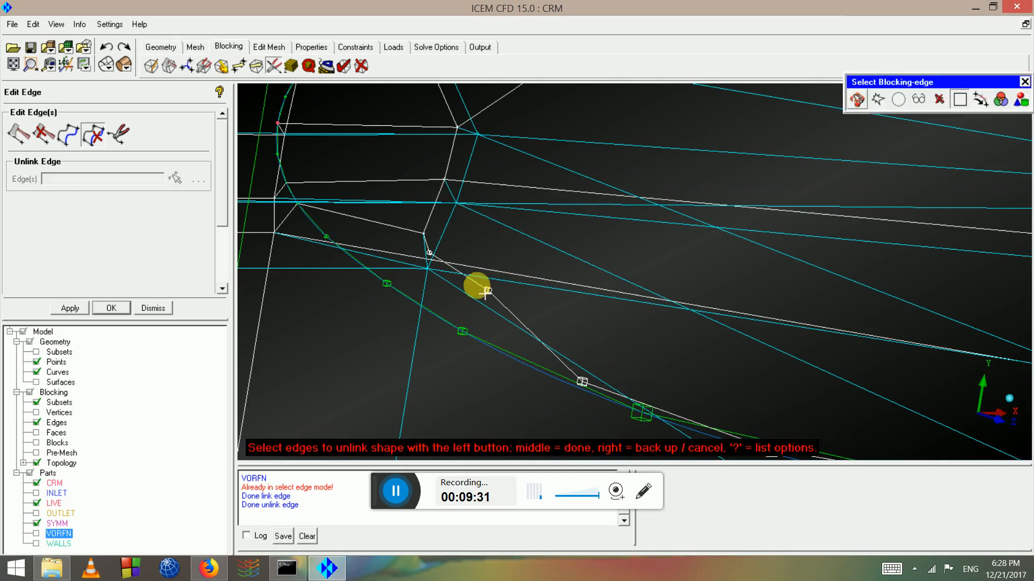
Unlink a second edge and orbit around the wing-fuselage junction
{"action": "left_click", "coordinate": [467, 281]}
{"action": "scroll", "coordinate": [476, 276], "scroll_direction": "up", "scroll_amount": 1}
{"action": "middle_click", "coordinate": [480, 273]}
{"action": "scroll", "coordinate": [491, 270], "scroll_direction": "down", "scroll_amount": 3}
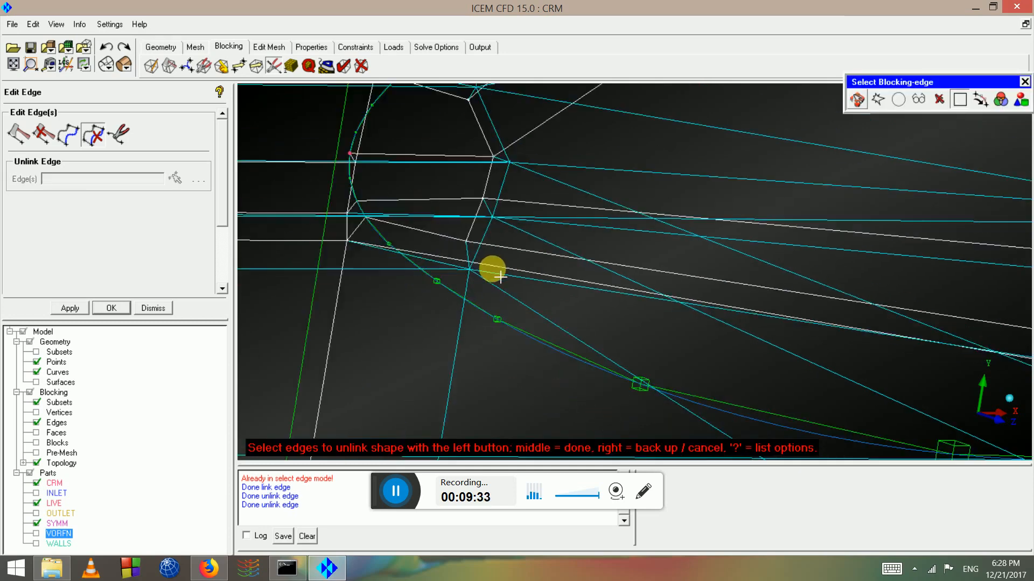
{"action": "middle_click", "coordinate": [560, 256]}
{"action": "scroll", "coordinate": [558, 247], "scroll_direction": "down", "scroll_amount": 10}
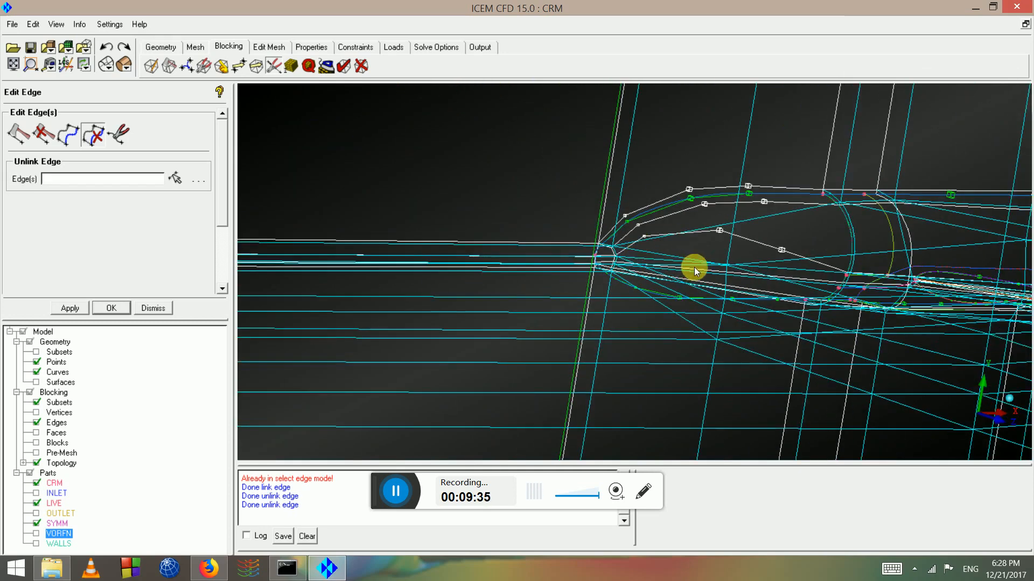
{"action": "scroll", "coordinate": [660, 258], "scroll_direction": "down", "scroll_amount": 2}
{"action": "left_click_drag", "start_coordinate": [660, 259], "coordinate": [541, 269]}
{"action": "scroll", "coordinate": [541, 269], "scroll_direction": "up", "scroll_amount": 2}
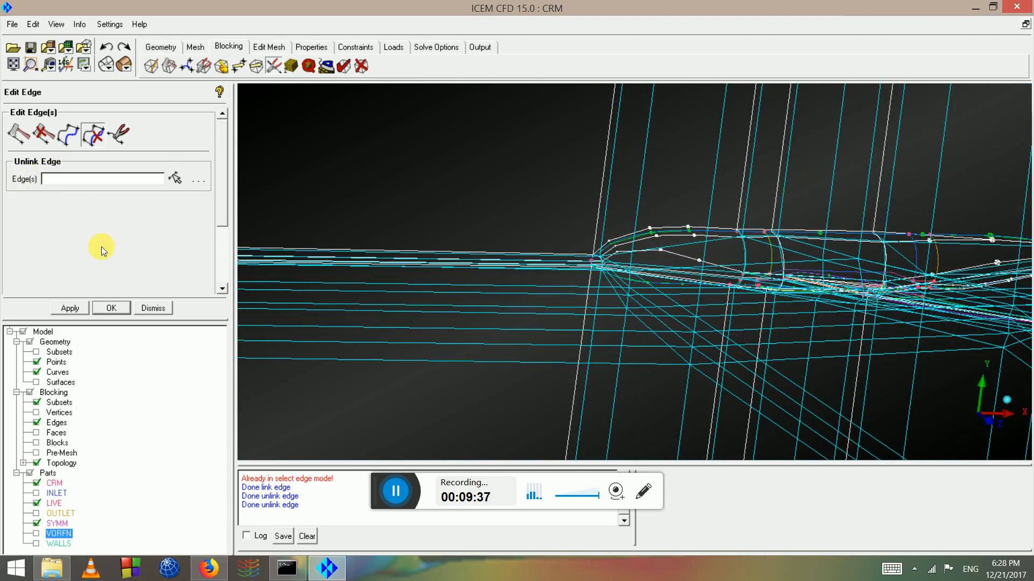
{"action": "right_click", "coordinate": [61, 395]}
Lower the Index Control K Max to 1 and zoom onto the leading-edge nose
{"action": "left_click", "coordinate": [82, 403]}
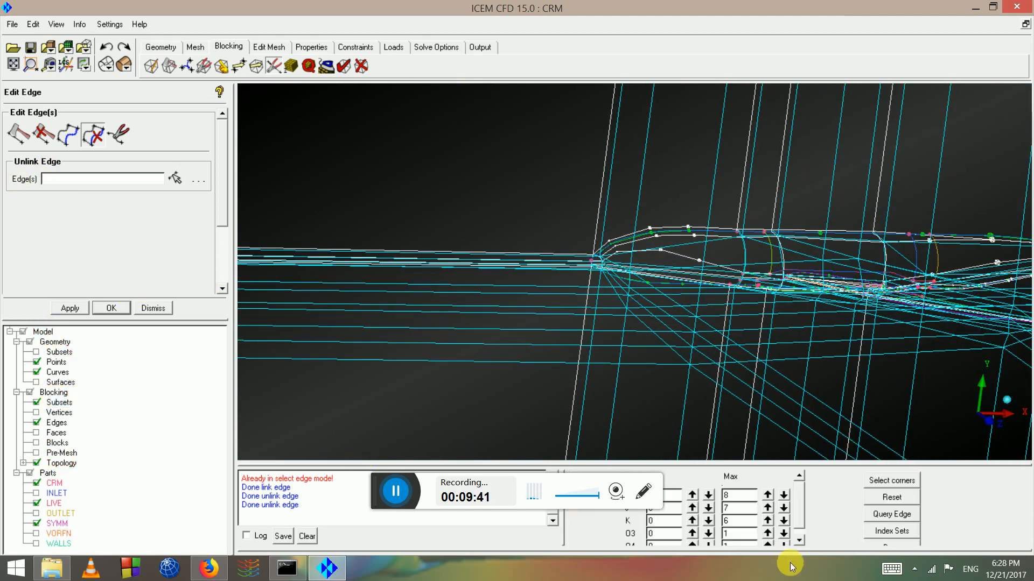
{"action": "left_click", "coordinate": [784, 522]}
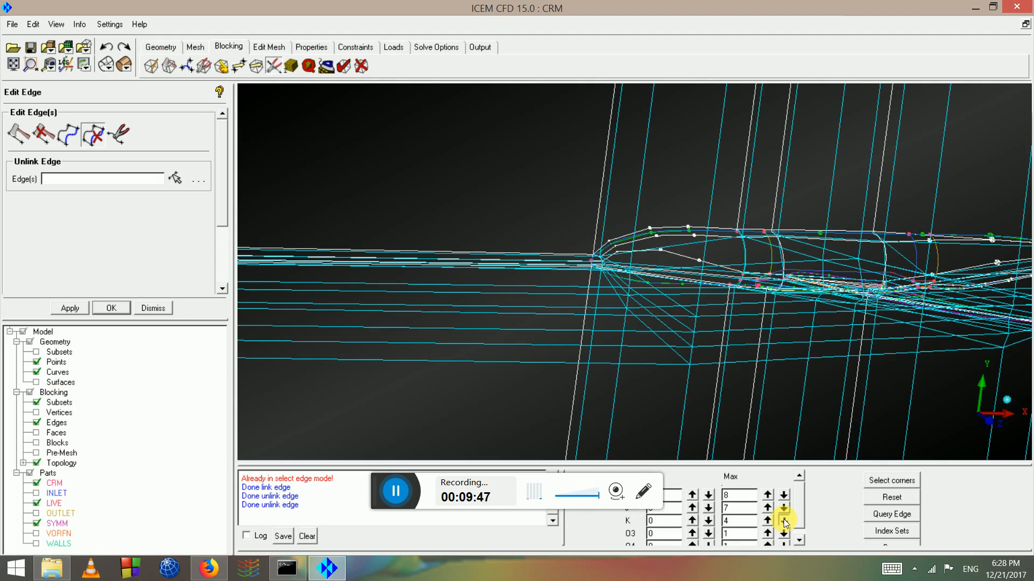
{"action": "left_click", "coordinate": [784, 521]}
{"action": "left_click", "coordinate": [784, 522]}
{"action": "left_click", "coordinate": [784, 522]}
{"action": "scroll", "coordinate": [579, 270], "scroll_direction": "up", "scroll_amount": 6}
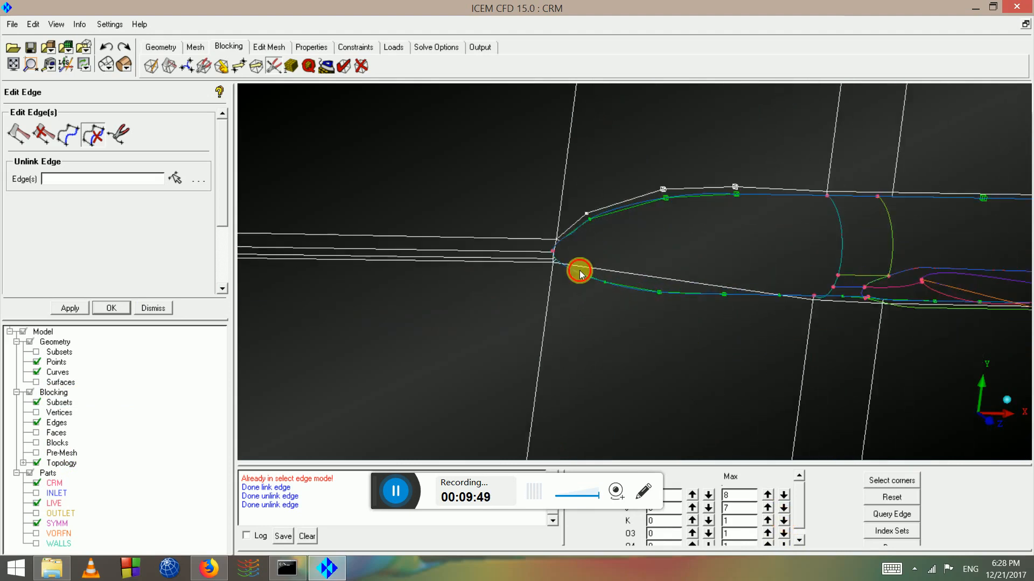
{"action": "scroll", "coordinate": [489, 266], "scroll_direction": "up", "scroll_amount": 6}
{"action": "middle_click_drag", "start_coordinate": [601, 312], "coordinate": [673, 330]}
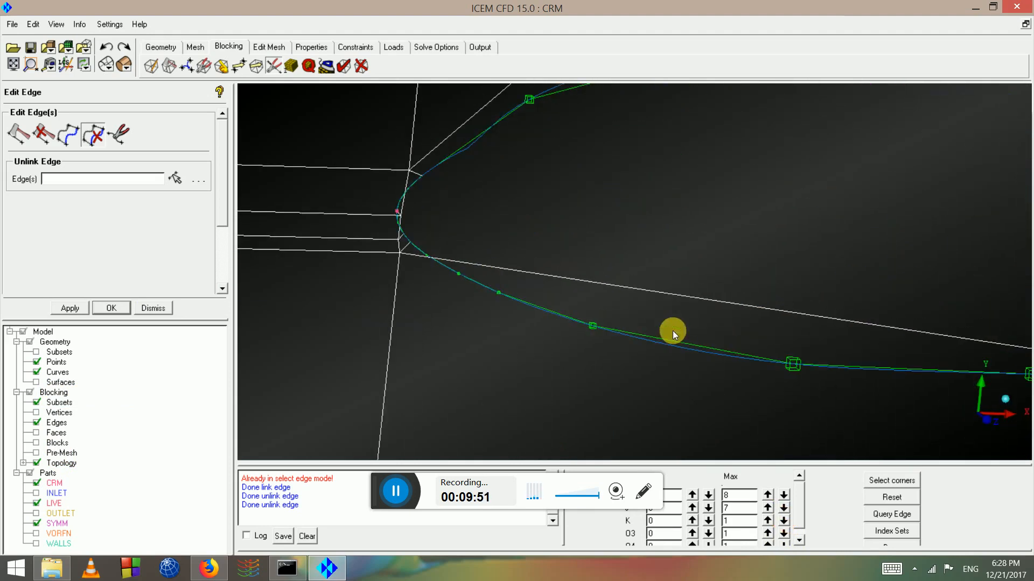
{"action": "scroll", "coordinate": [345, 243], "scroll_direction": "up", "scroll_amount": 3}
{"action": "middle_click_drag", "start_coordinate": [332, 244], "coordinate": [619, 346]}
{"action": "scroll", "coordinate": [618, 346], "scroll_direction": "up", "scroll_amount": 2}
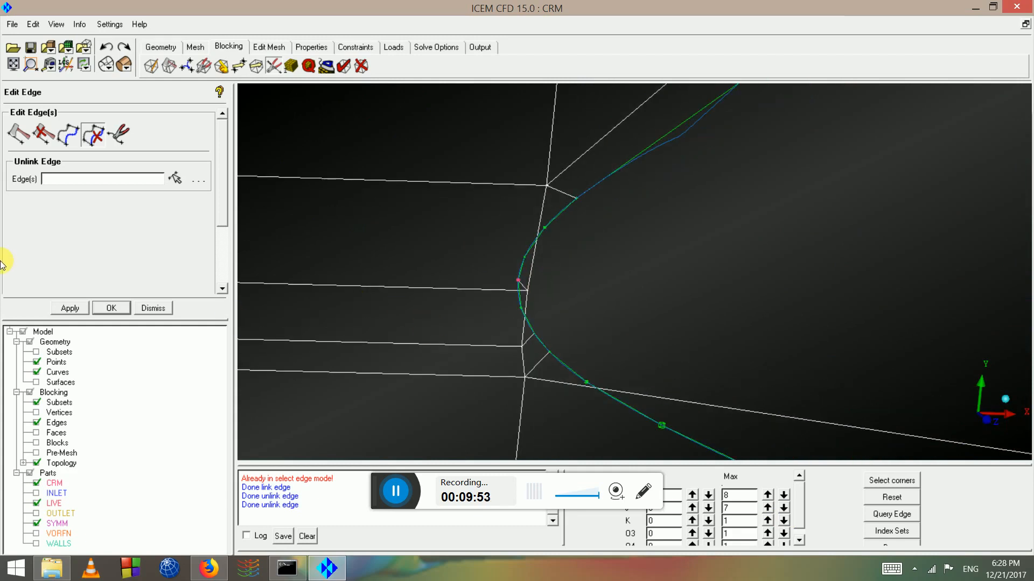
Link several leading-edge blocking edges to the shapes of curved source edges
{"action": "left_click", "coordinate": [75, 130]}
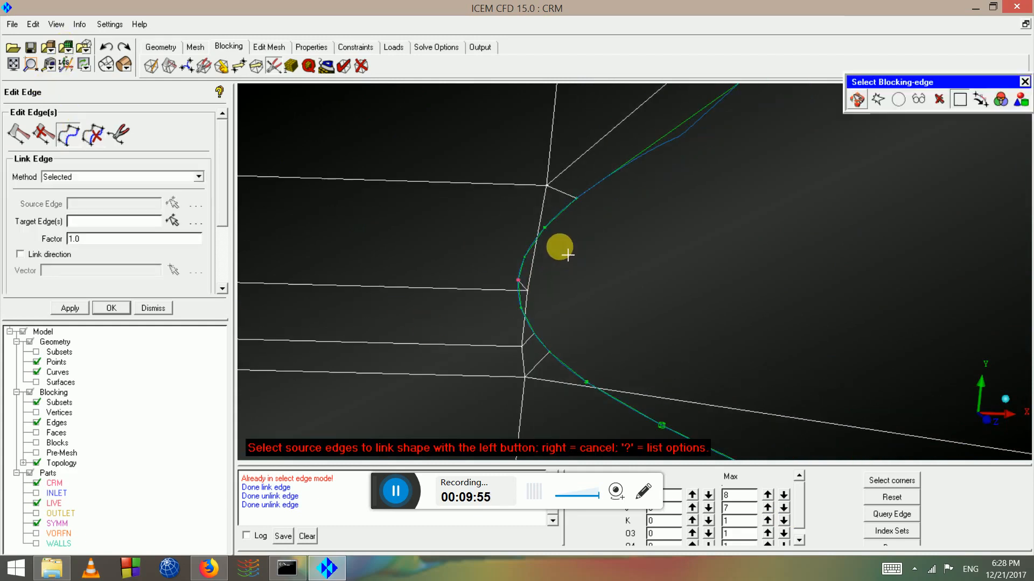
{"action": "left_click", "coordinate": [554, 230]}
{"action": "middle_click", "coordinate": [543, 225]}
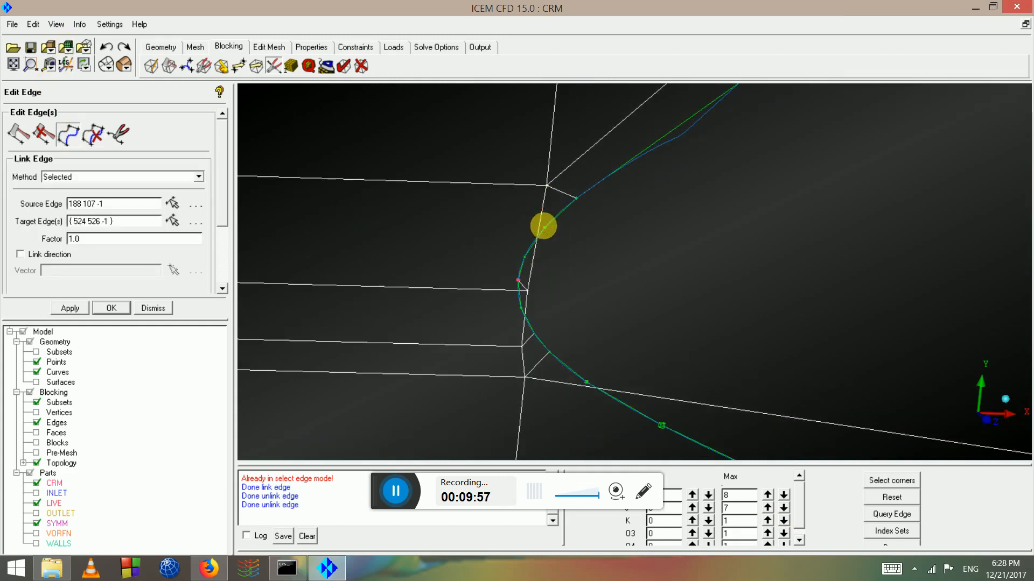
{"action": "left_click", "coordinate": [526, 317]}
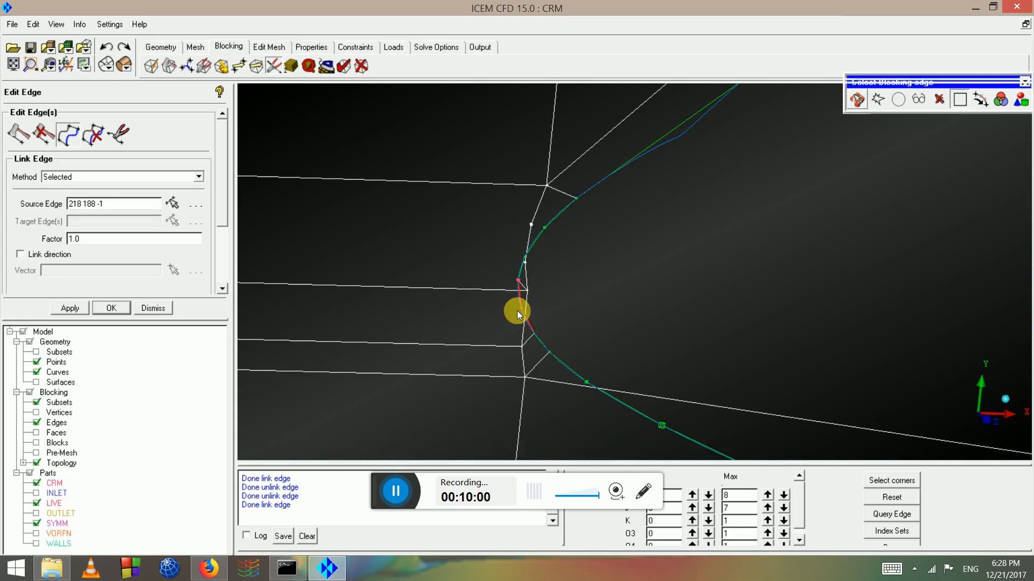
{"action": "middle_click", "coordinate": [562, 370]}
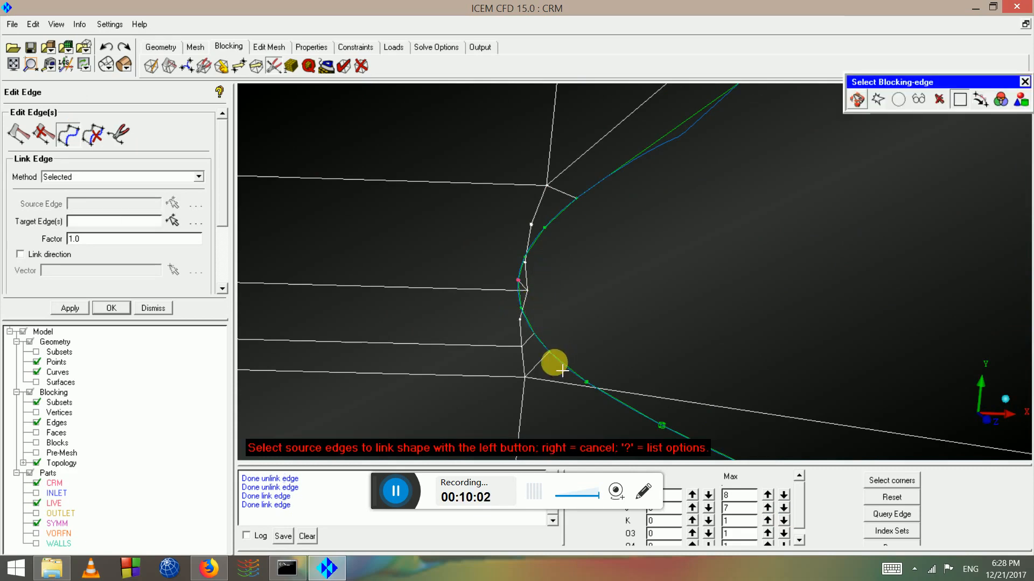
{"action": "scroll", "coordinate": [608, 389], "scroll_direction": "down", "scroll_amount": 2}
{"action": "scroll", "coordinate": [650, 369], "scroll_direction": "down", "scroll_amount": 2}
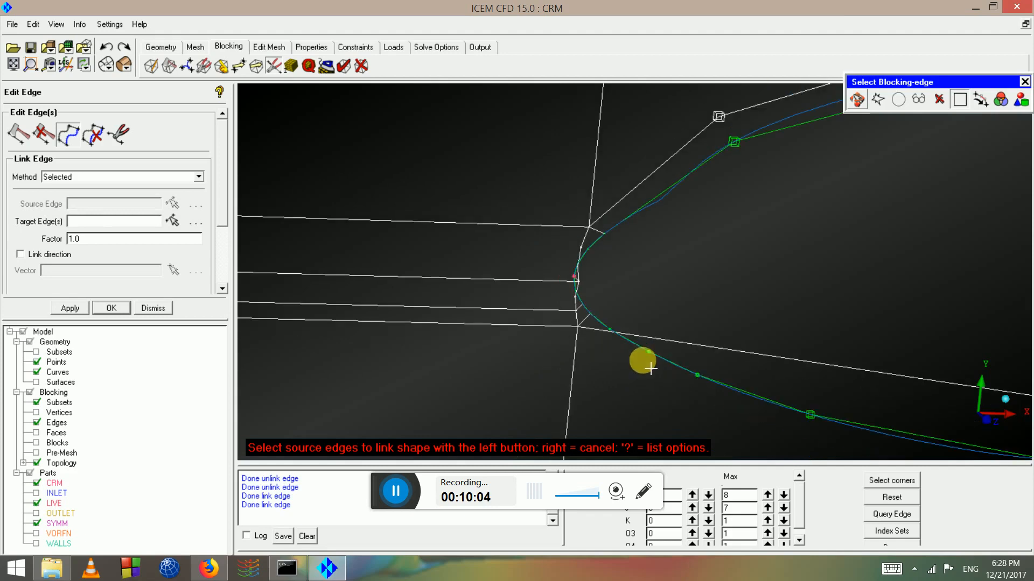
{"action": "left_click", "coordinate": [664, 366]}
{"action": "left_click", "coordinate": [668, 341]}
{"action": "middle_click", "coordinate": [671, 344]}
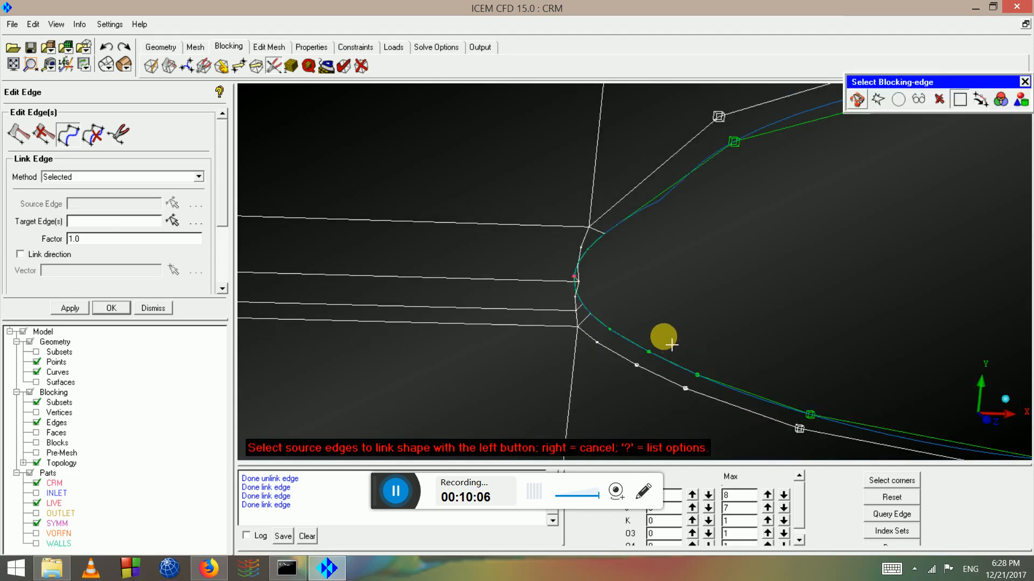
{"action": "scroll", "coordinate": [660, 323], "scroll_direction": "up", "scroll_amount": 3}
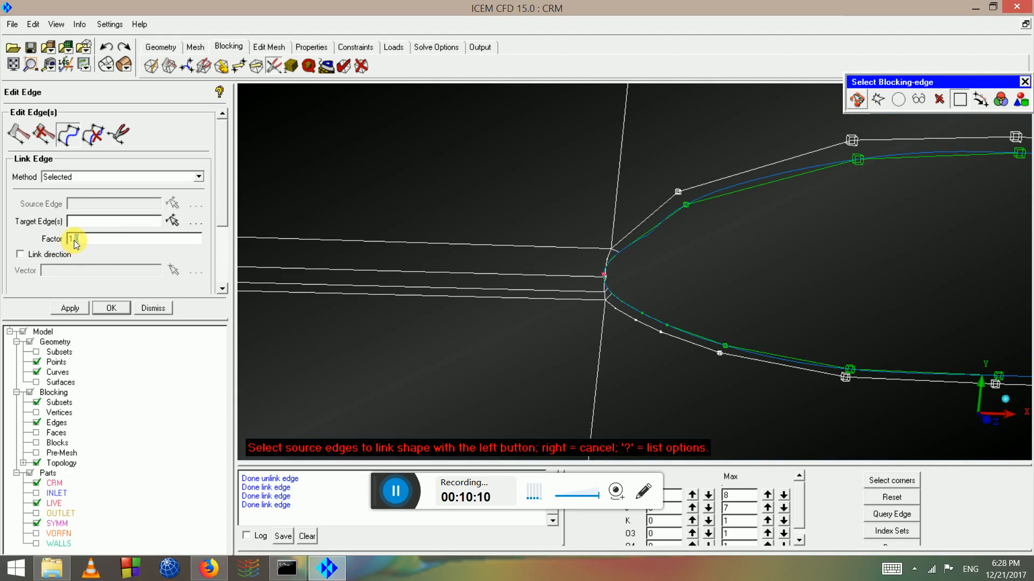
Link the lower white edge to source edge 87 394 with factor 1.25
{"action": "type", "text": "1.25"}
{"action": "right_click", "coordinate": [319, 236]}
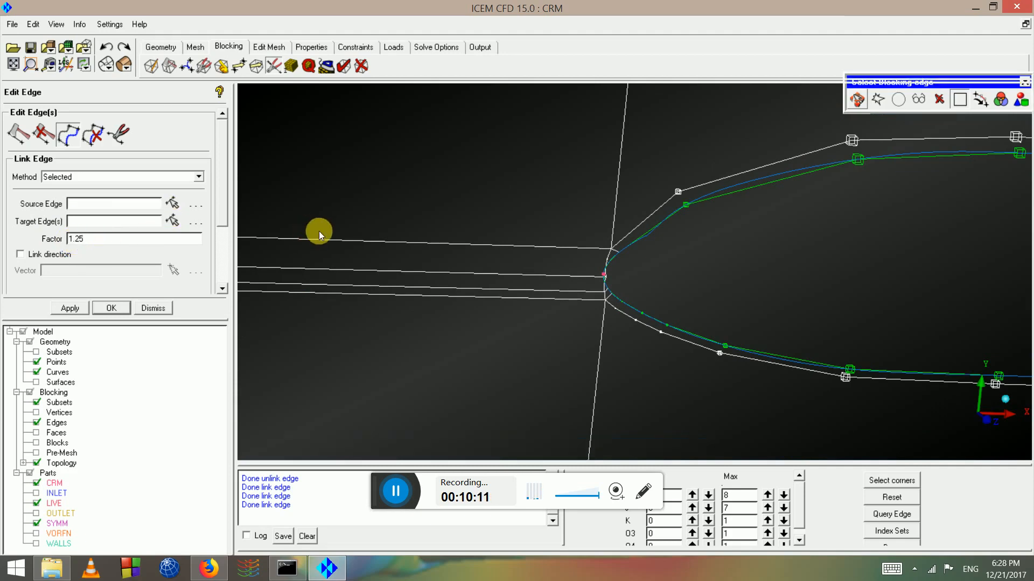
{"action": "left_click", "coordinate": [704, 336]}
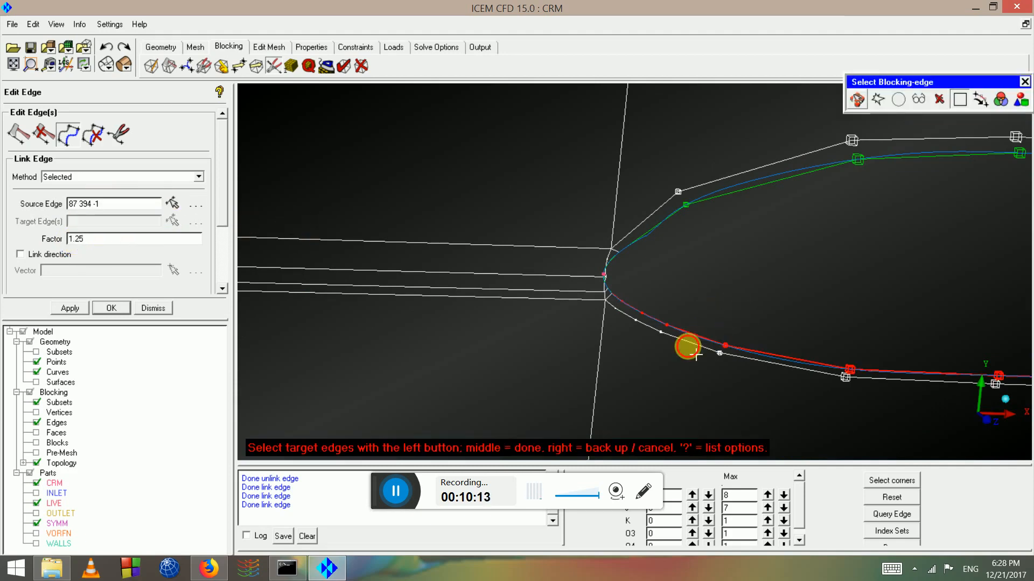
{"action": "left_click", "coordinate": [687, 346]}
{"action": "middle_click", "coordinate": [681, 352]}
{"action": "left_click_drag", "start_coordinate": [692, 358], "coordinate": [619, 286]}
{"action": "right_click", "coordinate": [274, 95]}
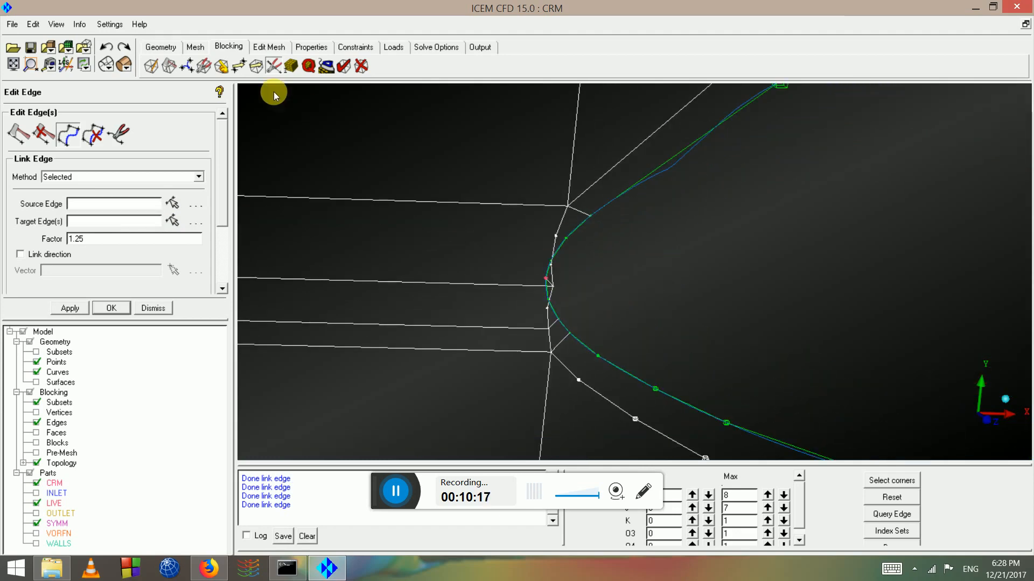
Pull the leading-edge block vertices forward ahead of the wing nose with single-vertex moves
{"action": "left_click", "coordinate": [240, 66]}
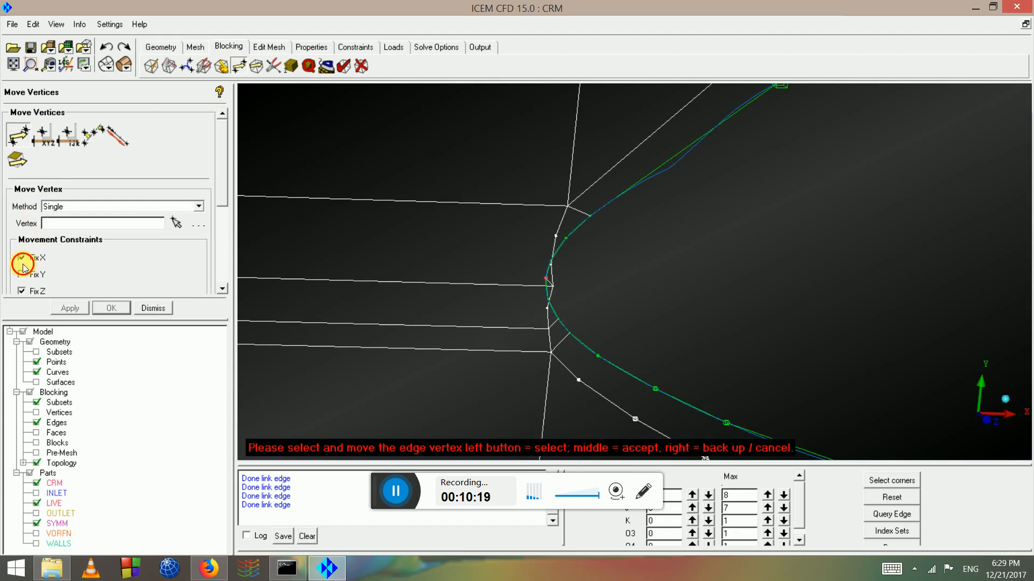
{"action": "left_click", "coordinate": [176, 223]}
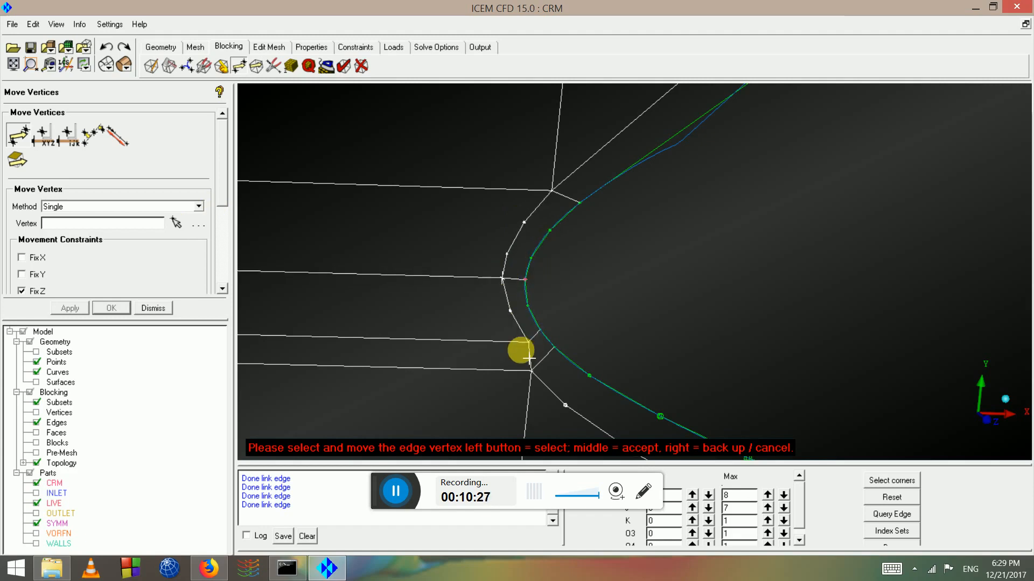
{"action": "scroll", "coordinate": [745, 316], "scroll_direction": "down", "scroll_amount": 5}
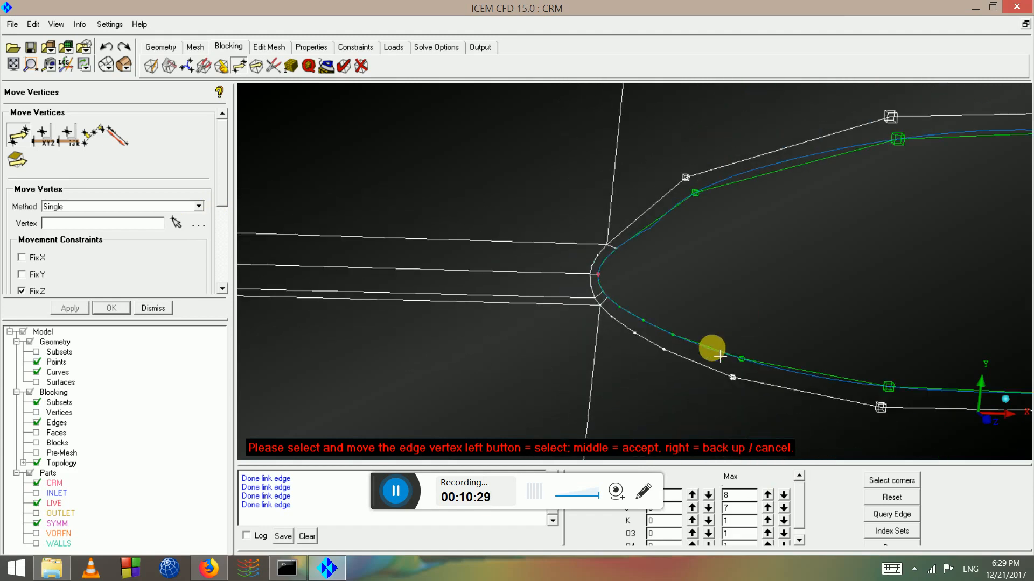
{"action": "left_click_drag", "start_coordinate": [697, 300], "coordinate": [610, 267]}
{"action": "scroll", "coordinate": [609, 267], "scroll_direction": "up", "scroll_amount": 3}
{"action": "middle_click_drag", "start_coordinate": [444, 240], "coordinate": [351, 240]}
{"action": "middle_click_drag", "start_coordinate": [746, 296], "coordinate": [254, 232]}
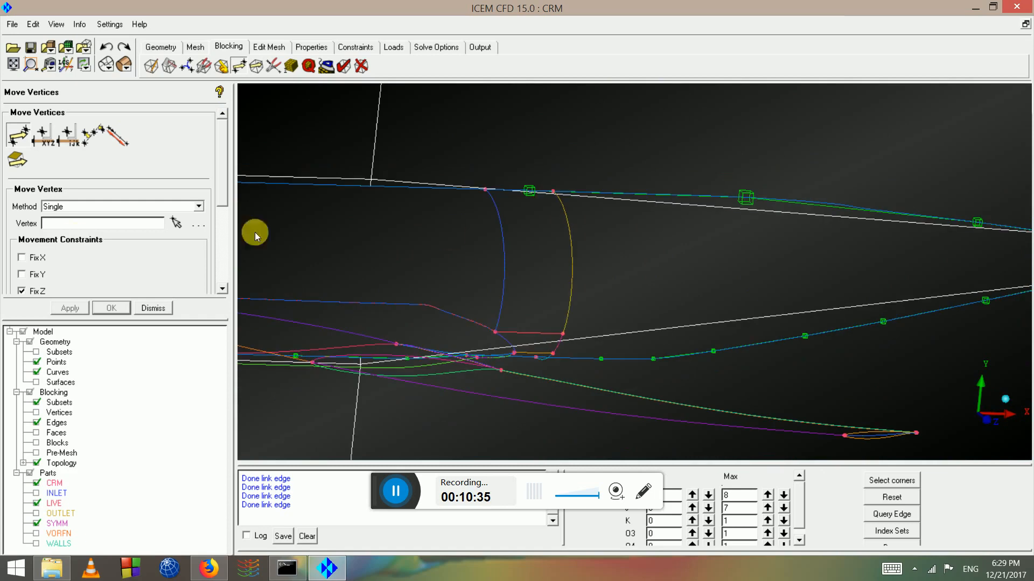
Link two more junction edges to their neighbouring source edges
{"action": "left_click", "coordinate": [273, 66]}
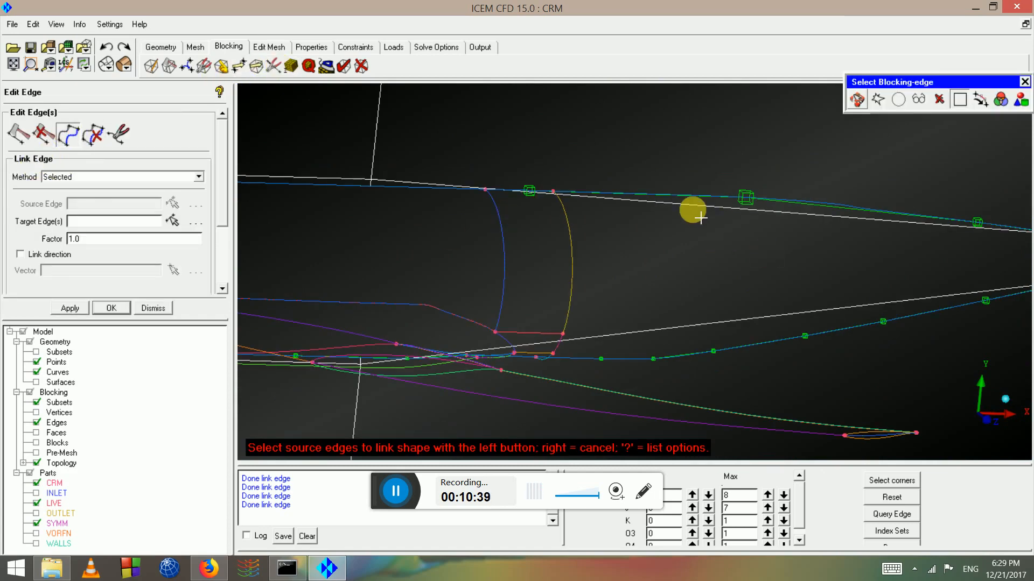
{"action": "left_click", "coordinate": [684, 195]}
{"action": "left_click", "coordinate": [686, 216]}
{"action": "middle_click", "coordinate": [789, 382]}
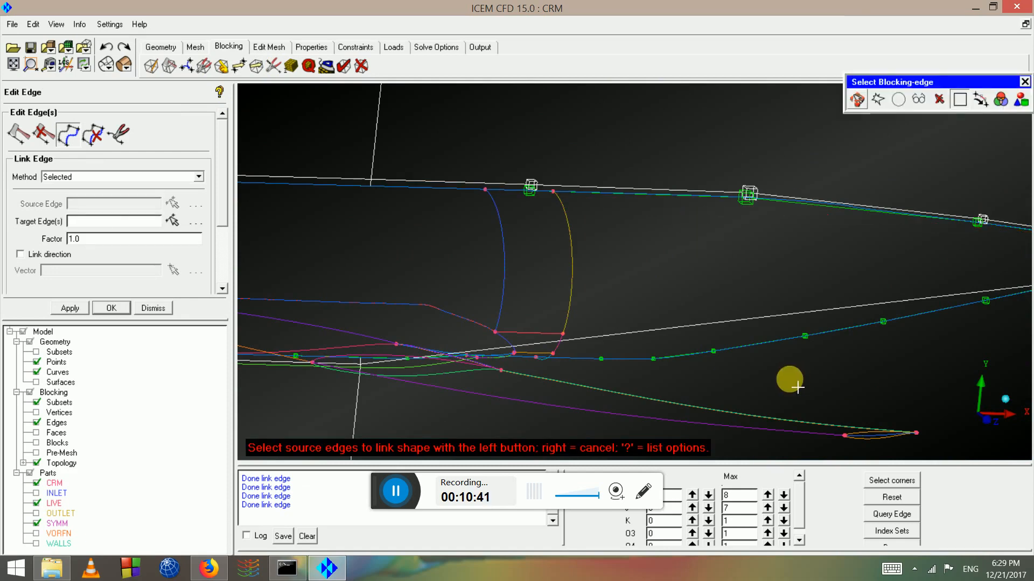
{"action": "left_click", "coordinate": [764, 322]}
{"action": "left_click", "coordinate": [761, 315]}
{"action": "middle_click", "coordinate": [816, 355]}
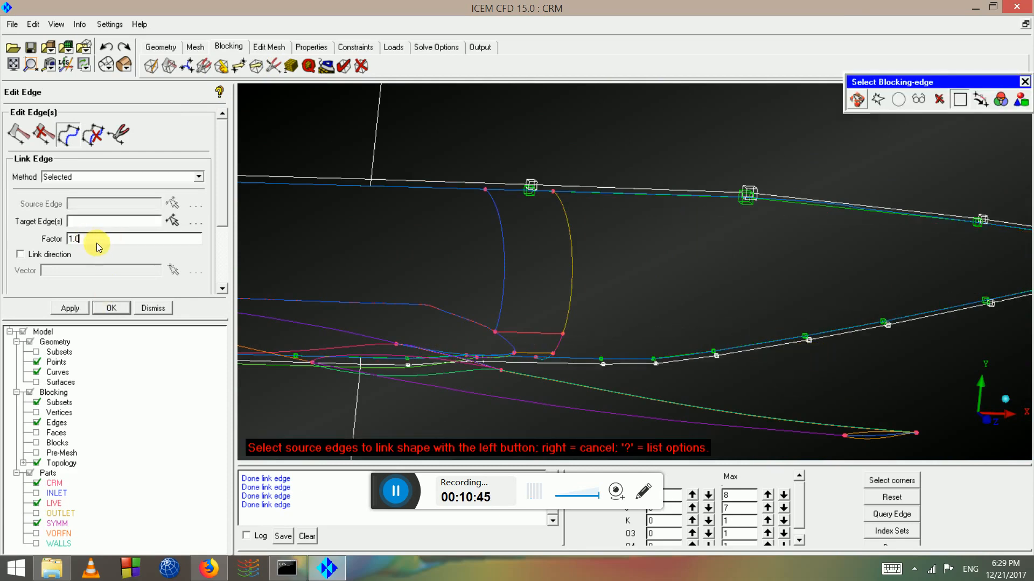
Set the link factor to 1.3 and link two more white edges
{"action": "type", "text": "1.3"}
{"action": "left_click", "coordinate": [770, 343]}
{"action": "left_click", "coordinate": [770, 355]}
{"action": "middle_click", "coordinate": [770, 354]}
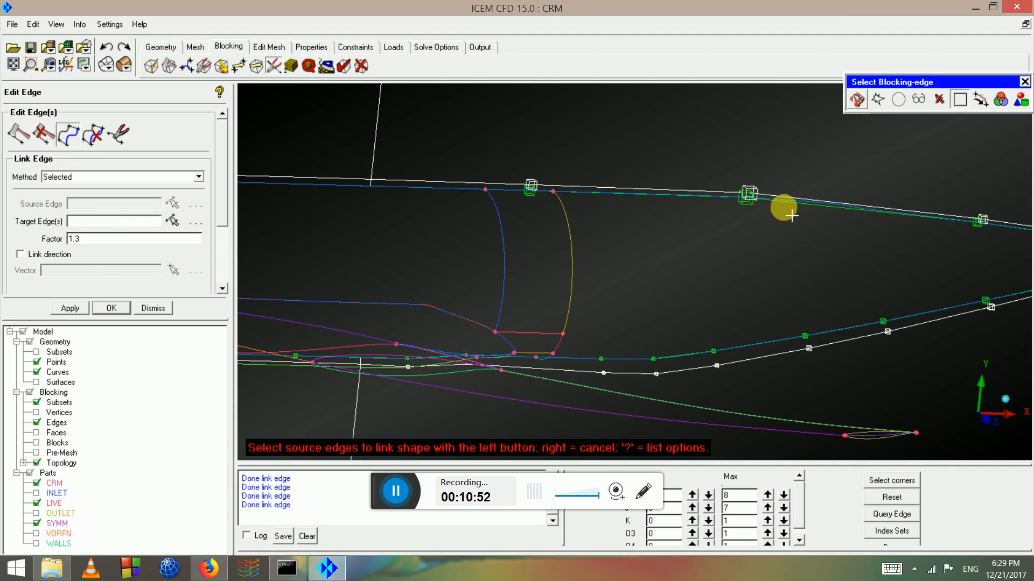
{"action": "left_click", "coordinate": [775, 197]}
{"action": "left_click", "coordinate": [778, 197]}
{"action": "middle_click", "coordinate": [778, 197]}
{"action": "scroll", "coordinate": [767, 223], "scroll_direction": "down", "scroll_amount": 2}
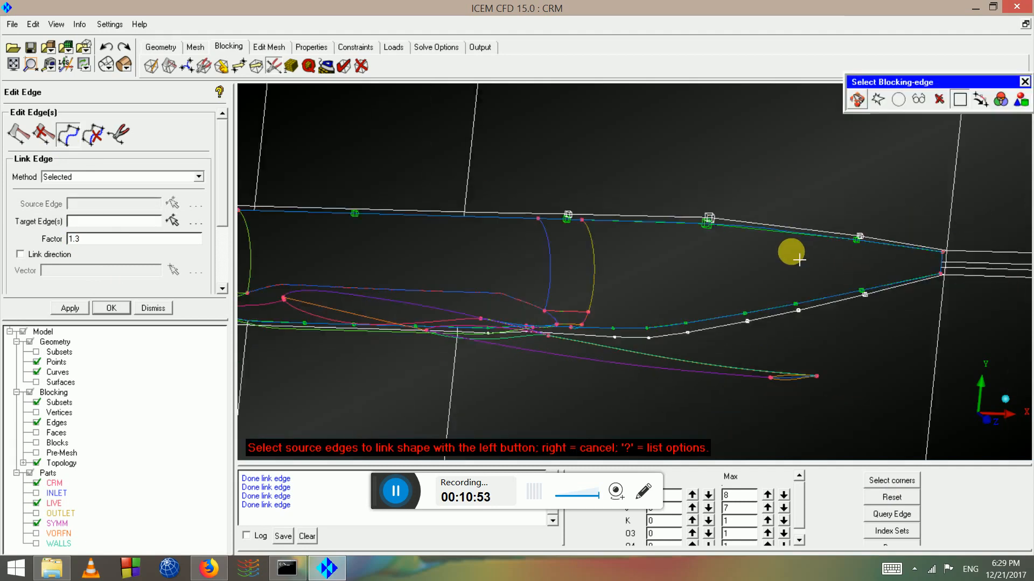
{"action": "scroll", "coordinate": [799, 260], "scroll_direction": "down", "scroll_amount": 1}
{"action": "scroll", "coordinate": [905, 304], "scroll_direction": "up", "scroll_amount": 1}
{"action": "scroll", "coordinate": [383, 292], "scroll_direction": "down", "scroll_amount": 1}
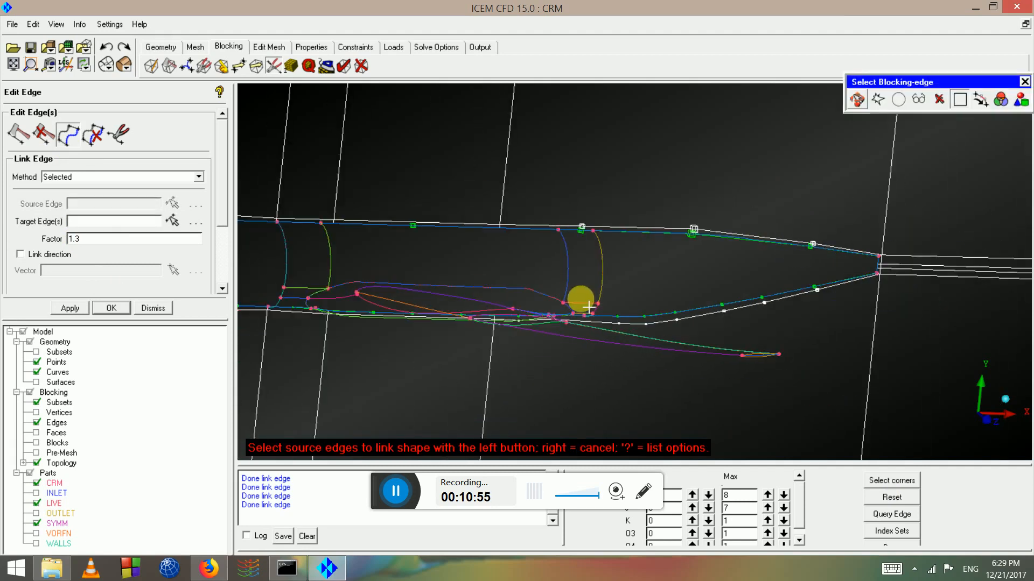
{"action": "right_click", "coordinate": [588, 308]}
Link the edge along the lower wing-body line to source edge 298 346
{"action": "scroll", "coordinate": [588, 307], "scroll_direction": "down", "scroll_amount": 1}
{"action": "left_click_drag", "start_coordinate": [588, 307], "coordinate": [568, 348]}
{"action": "scroll", "coordinate": [567, 348], "scroll_direction": "up", "scroll_amount": 1}
{"action": "middle_click_drag", "start_coordinate": [567, 348], "coordinate": [763, 301]}
{"action": "scroll", "coordinate": [712, 311], "scroll_direction": "up", "scroll_amount": 2}
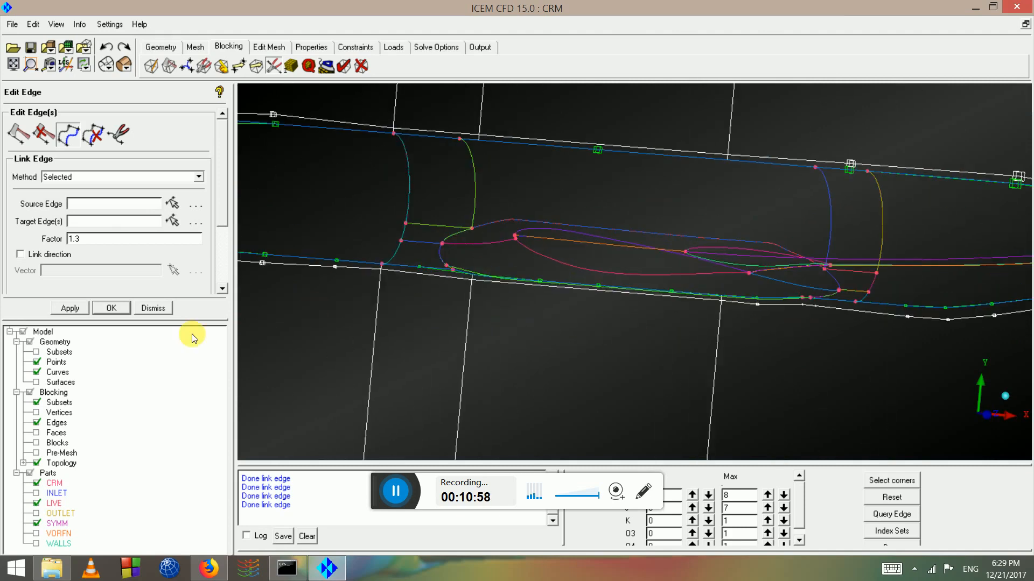
{"action": "left_click", "coordinate": [172, 202]}
{"action": "scroll", "coordinate": [581, 318], "scroll_direction": "up", "scroll_amount": 1}
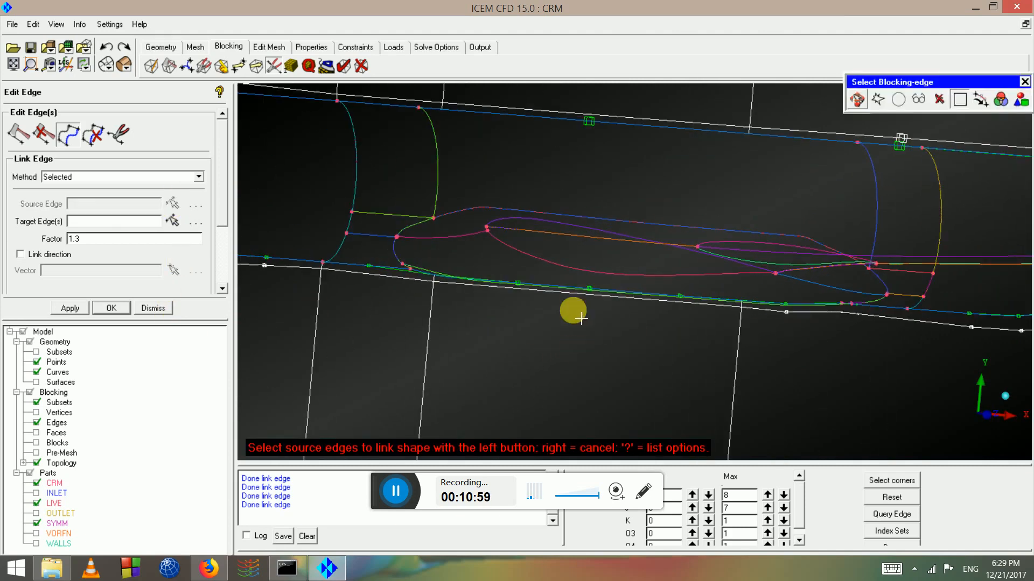
{"action": "left_click", "coordinate": [575, 289]}
{"action": "middle_click", "coordinate": [565, 300]}
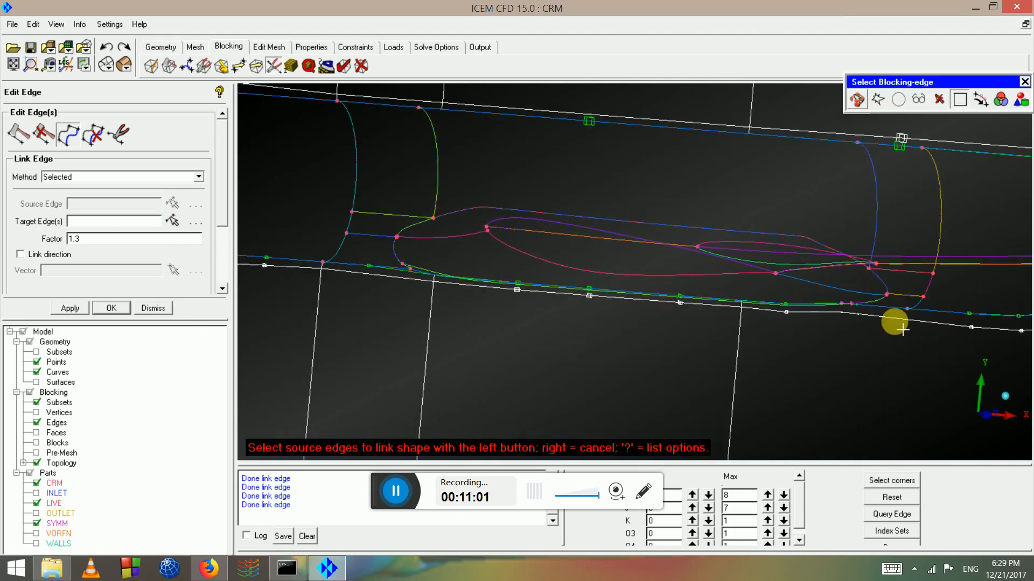
{"action": "right_click", "coordinate": [376, 276]}
{"action": "scroll", "coordinate": [636, 342], "scroll_direction": "down", "scroll_amount": 4}
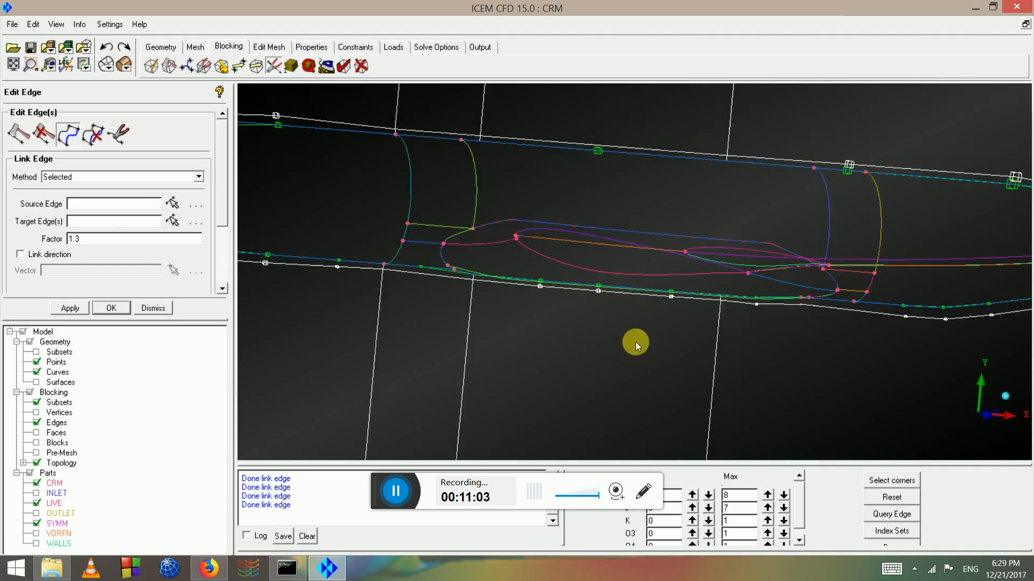
Raise K Max from 1 to 2 and orbit to view the blocks around the fuselage nose
{"action": "left_click_drag", "start_coordinate": [619, 312], "coordinate": [649, 469]}
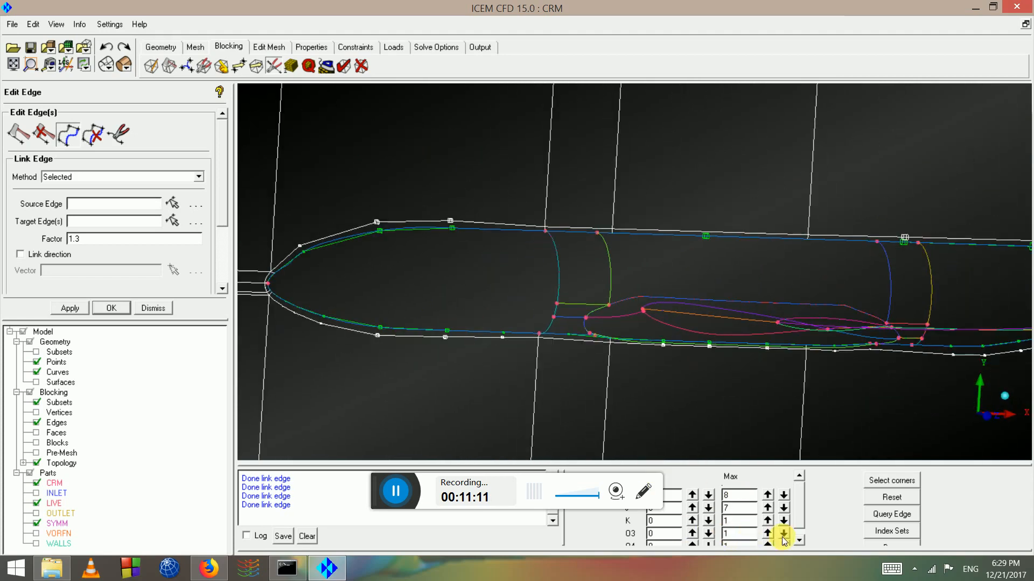
{"action": "left_click", "coordinate": [768, 523]}
{"action": "left_click_drag", "start_coordinate": [595, 335], "coordinate": [745, 258]}
{"action": "middle_click_drag", "start_coordinate": [357, 302], "coordinate": [561, 262]}
{"action": "mouse_move", "coordinate": [561, 261]}
{"action": "left_mouse_down"}
{"action": "mouse_move", "coordinate": [573, 273]}
{"action": "mouse_move", "coordinate": [436, 239]}
{"action": "mouse_move", "coordinate": [413, 270]}
{"action": "mouse_move", "coordinate": [559, 306]}
{"action": "mouse_move", "coordinate": [453, 289]}
{"action": "left_mouse_up"}
{"action": "scroll", "coordinate": [570, 272], "scroll_direction": "up", "scroll_amount": 3}
{"action": "mouse_move", "coordinate": [663, 269]}
{"action": "left_mouse_down"}
{"action": "mouse_move", "coordinate": [481, 277]}
{"action": "mouse_move", "coordinate": [725, 576]}
{"action": "left_mouse_up"}
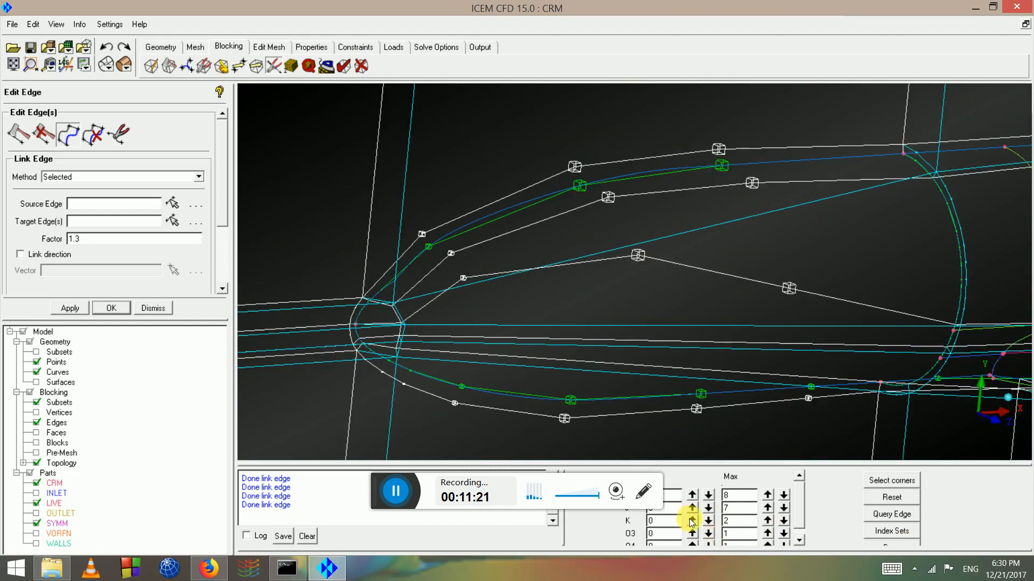
{"action": "mouse_move", "coordinate": [997, 422]}
{"action": "left_mouse_down"}
{"action": "mouse_move", "coordinate": [704, 179]}
{"action": "mouse_move", "coordinate": [767, 226]}
{"action": "mouse_move", "coordinate": [819, 210]}
{"action": "mouse_move", "coordinate": [782, 253]}
{"action": "mouse_move", "coordinate": [743, 223]}
{"action": "mouse_move", "coordinate": [690, 251]}
{"action": "mouse_move", "coordinate": [671, 221]}
{"action": "left_mouse_up"}
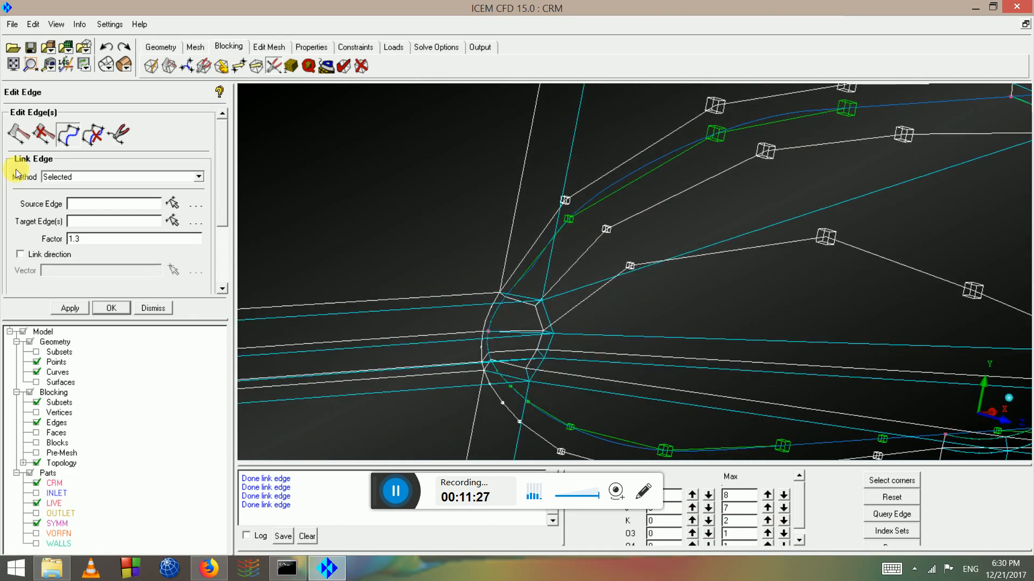
Link the nose blocking edge to follow source edge 164 405
{"action": "left_click", "coordinate": [84, 135]}
{"action": "left_click", "coordinate": [663, 195]}
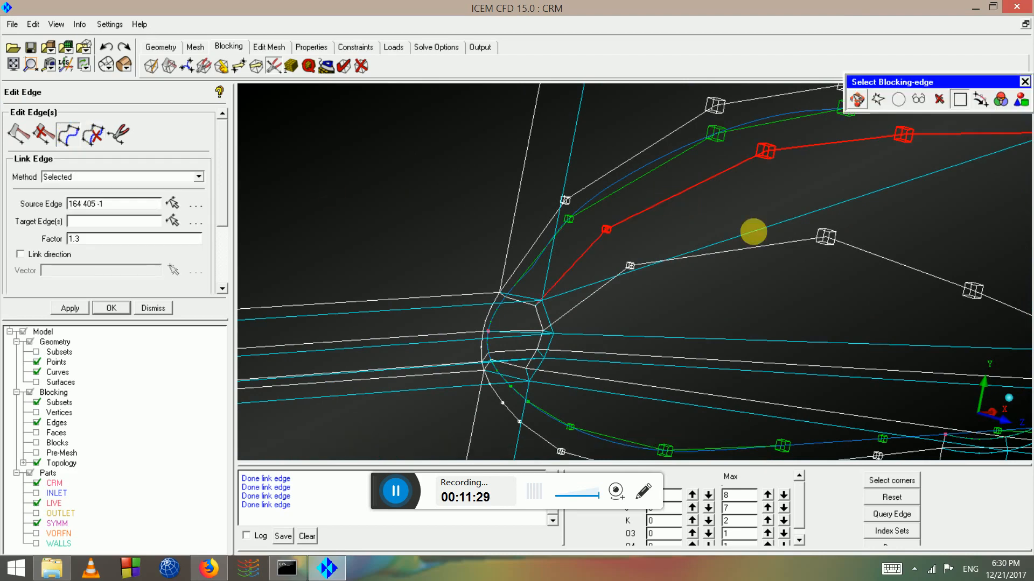
{"action": "middle_click", "coordinate": [835, 213]}
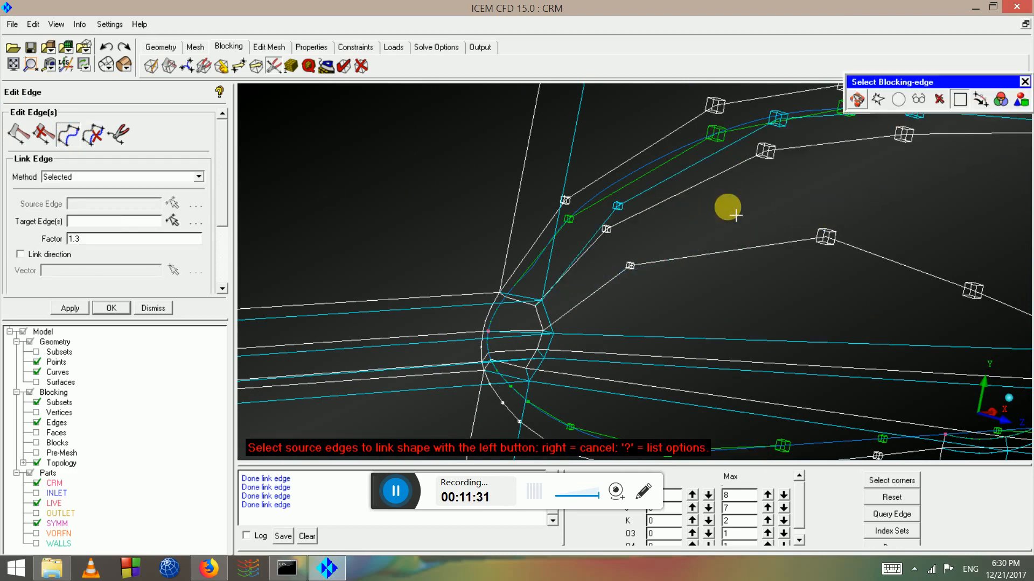
{"action": "scroll", "coordinate": [727, 218], "scroll_direction": "down", "scroll_amount": 4}
{"action": "right_click", "coordinate": [685, 233]}
{"action": "left_click_drag", "start_coordinate": [683, 233], "coordinate": [670, 236]}
{"action": "left_click_drag", "start_coordinate": [549, 269], "coordinate": [408, 226]}
{"action": "scroll", "coordinate": [411, 246], "scroll_direction": "up", "scroll_amount": 4}
{"action": "middle_click_drag", "start_coordinate": [291, 231], "coordinate": [656, 250]}
{"action": "left_click_drag", "start_coordinate": [657, 250], "coordinate": [590, 238]}
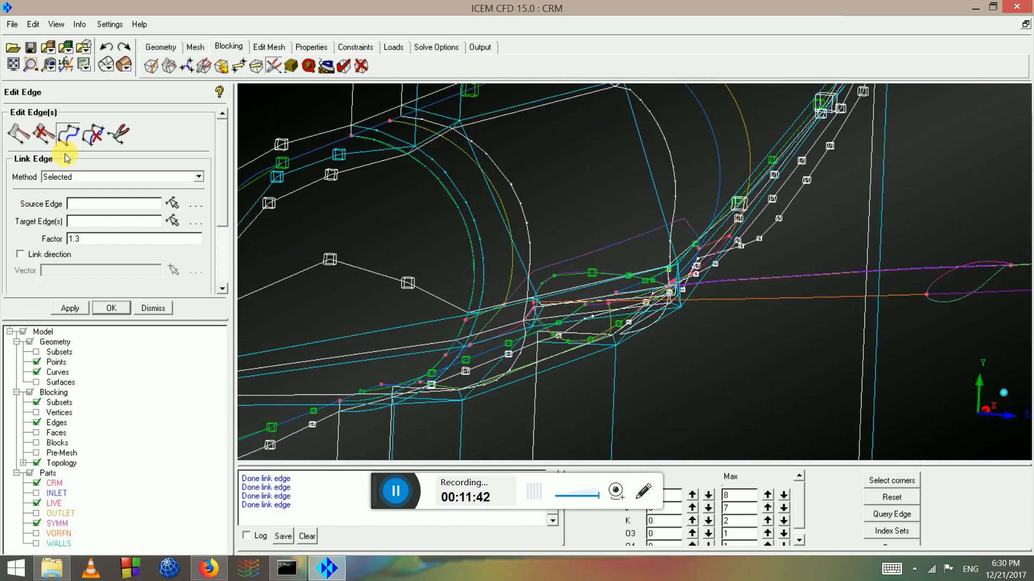
Link a target edge to the fuselage-arc source edge 509 309
{"action": "left_click", "coordinate": [71, 134]}
{"action": "left_click", "coordinate": [499, 172]}
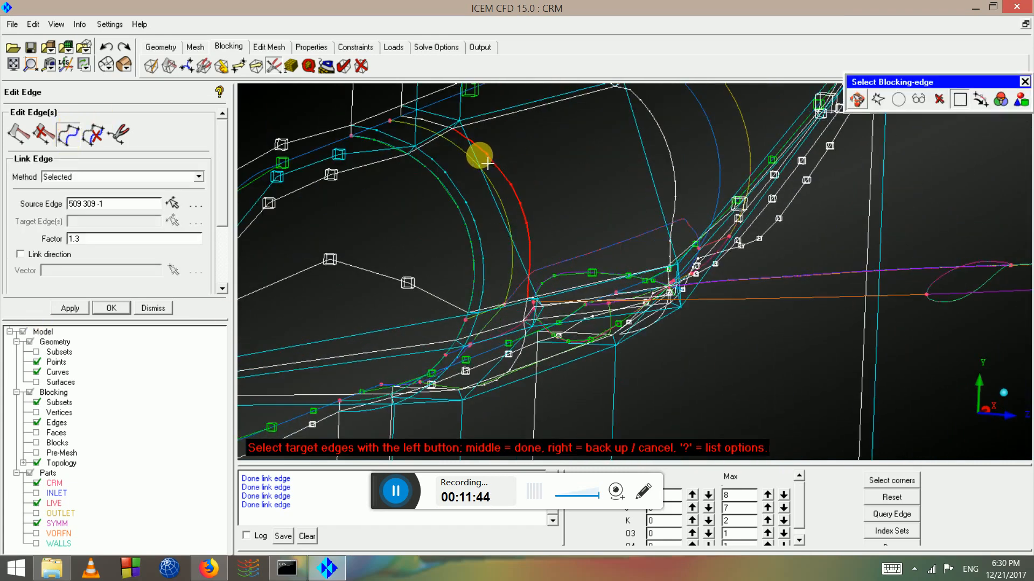
{"action": "middle_click", "coordinate": [529, 202]}
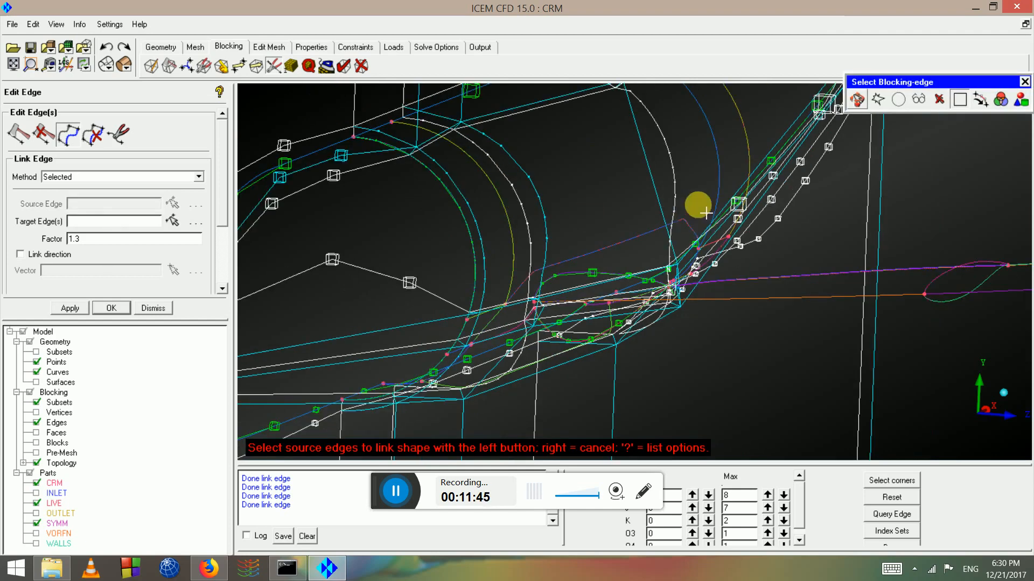
{"action": "middle_click_drag", "start_coordinate": [699, 207], "coordinate": [599, 295]}
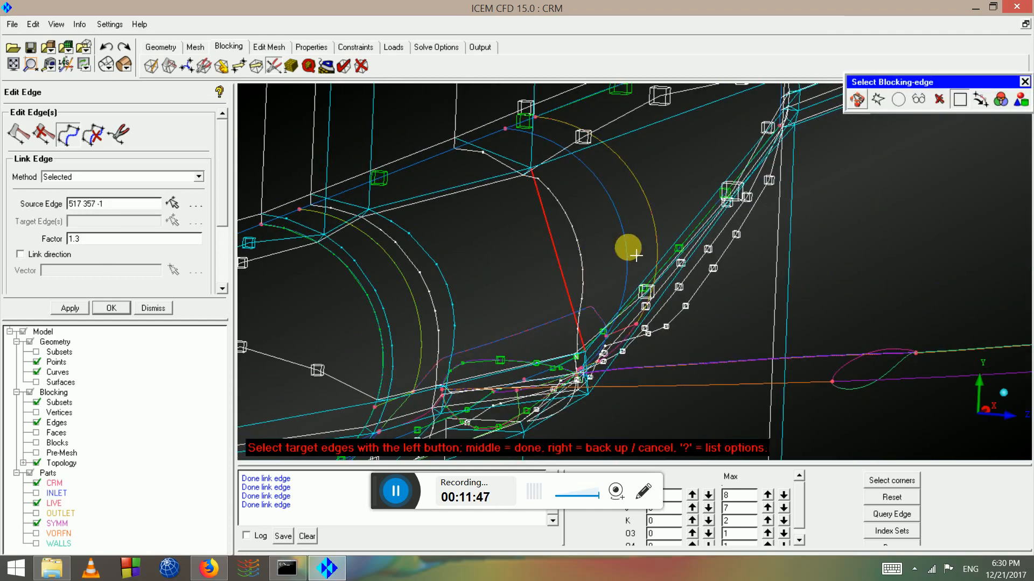
{"action": "middle_click", "coordinate": [629, 248]}
Link the white junction edge to source edge 517 357
{"action": "middle_click_drag", "start_coordinate": [674, 277], "coordinate": [614, 327]}
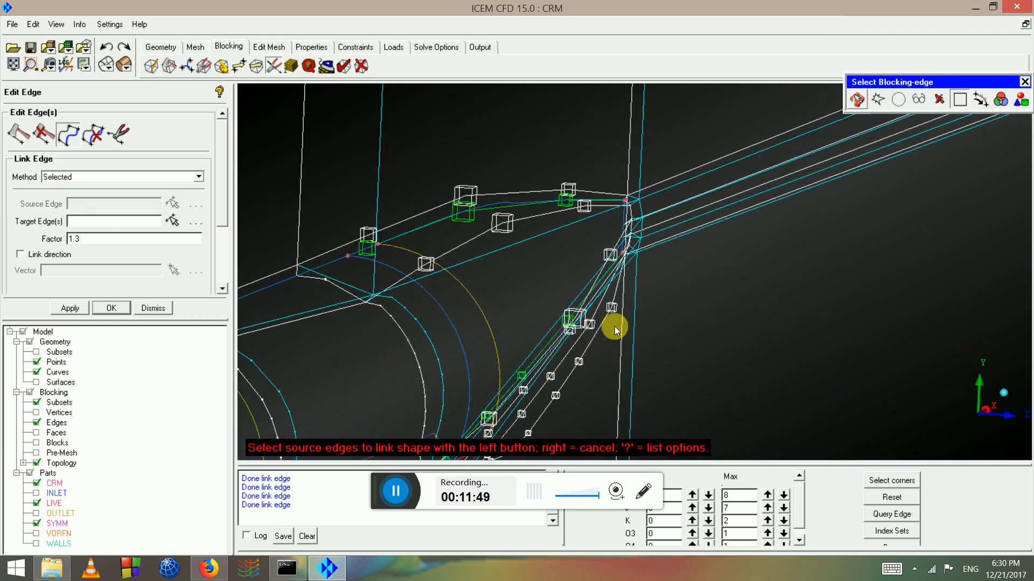
{"action": "middle_click_drag", "start_coordinate": [434, 318], "coordinate": [507, 309]}
{"action": "scroll", "coordinate": [508, 310], "scroll_direction": "up", "scroll_amount": 3}
{"action": "middle_click_drag", "start_coordinate": [259, 291], "coordinate": [524, 268]}
{"action": "scroll", "coordinate": [520, 266], "scroll_direction": "up", "scroll_amount": 2}
{"action": "left_click", "coordinate": [479, 259]}
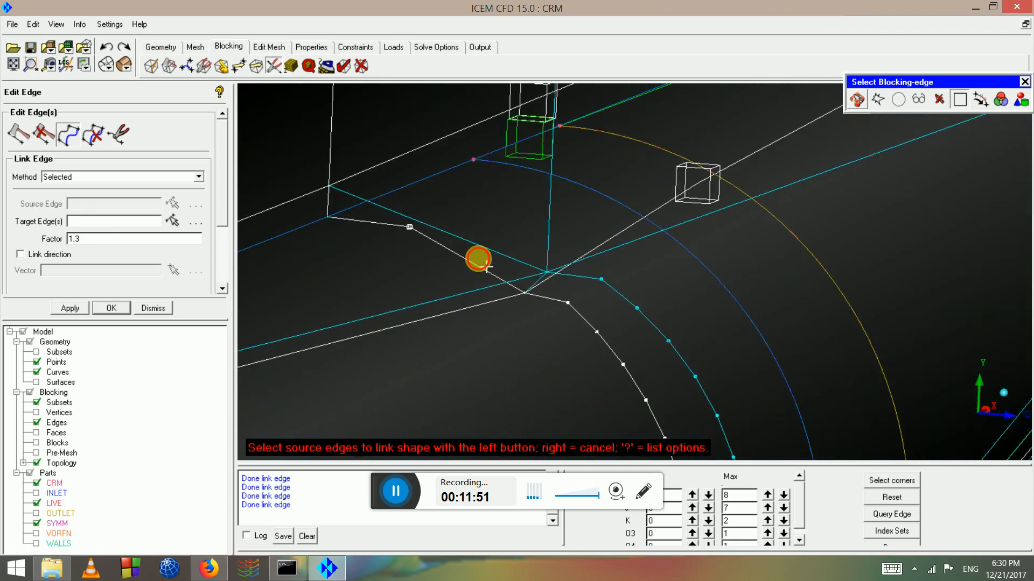
{"action": "left_click", "coordinate": [494, 243]}
{"action": "middle_click", "coordinate": [494, 244]}
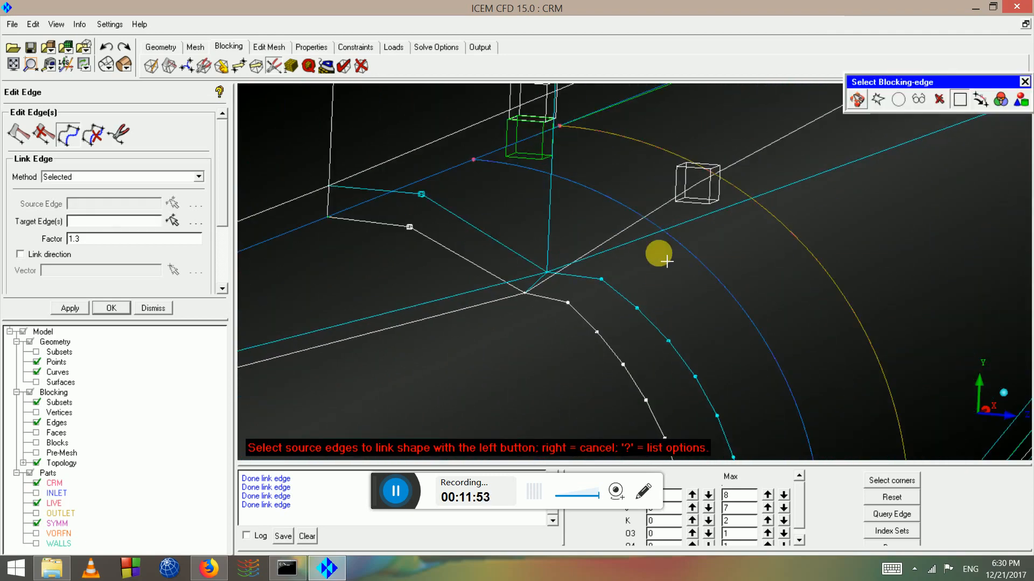
Select the long straight edge 357 165 as the next link source
{"action": "scroll", "coordinate": [667, 262], "scroll_direction": "down", "scroll_amount": 4}
{"action": "middle_click_drag", "start_coordinate": [825, 249], "coordinate": [625, 254]}
{"action": "scroll", "coordinate": [651, 240], "scroll_direction": "up", "scroll_amount": 2}
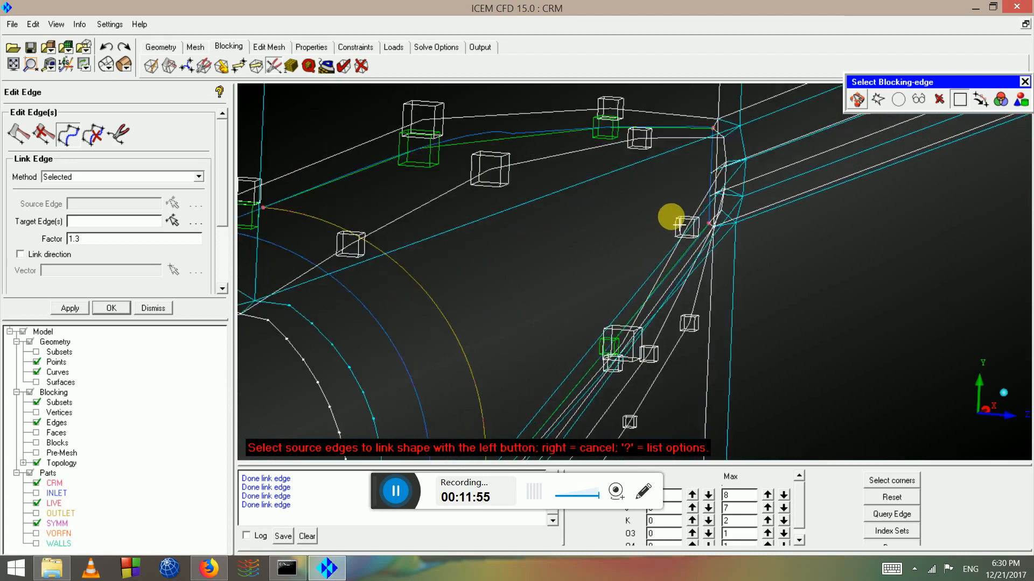
{"action": "scroll", "coordinate": [679, 226], "scroll_direction": "up", "scroll_amount": 2}
{"action": "middle_click_drag", "start_coordinate": [684, 231], "coordinate": [615, 216]}
{"action": "scroll", "coordinate": [592, 269], "scroll_direction": "down", "scroll_amount": 5}
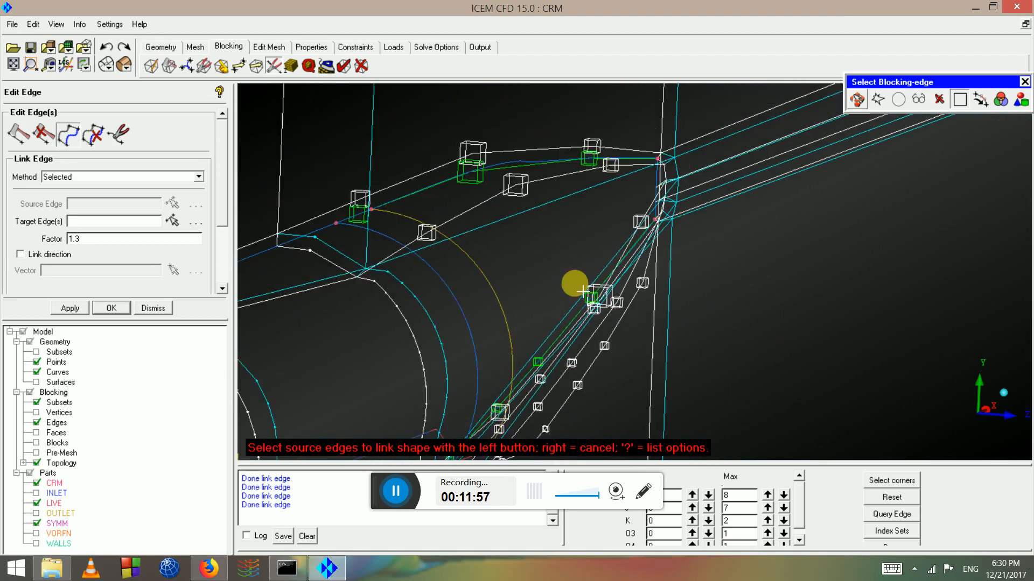
{"action": "scroll", "coordinate": [638, 264], "scroll_direction": "down", "scroll_amount": 2}
{"action": "left_click_drag", "start_coordinate": [625, 235], "coordinate": [625, 269]}
{"action": "scroll", "coordinate": [646, 304], "scroll_direction": "up", "scroll_amount": 3}
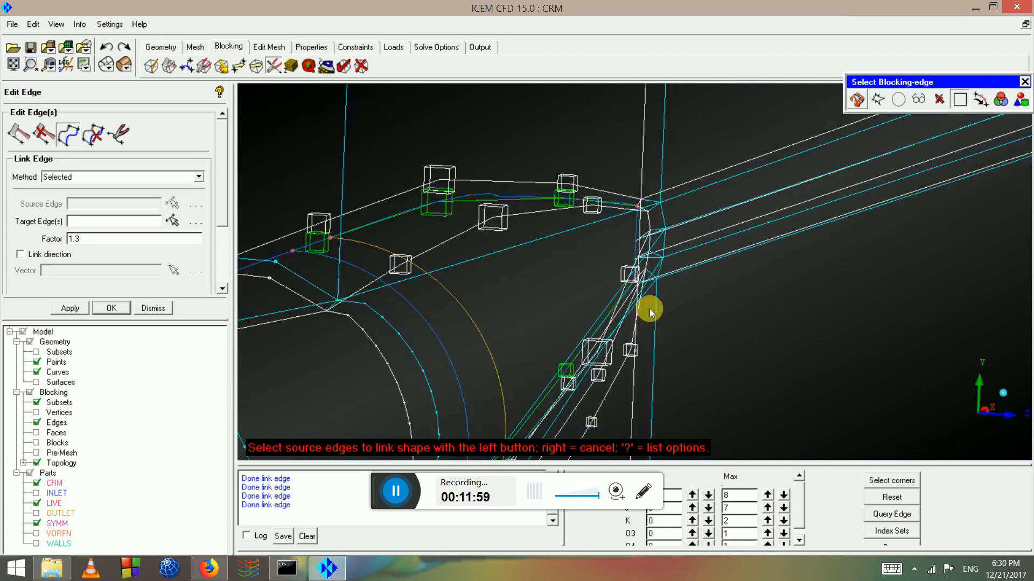
{"action": "scroll", "coordinate": [650, 312], "scroll_direction": "up", "scroll_amount": 2}
{"action": "left_click", "coordinate": [535, 211]}
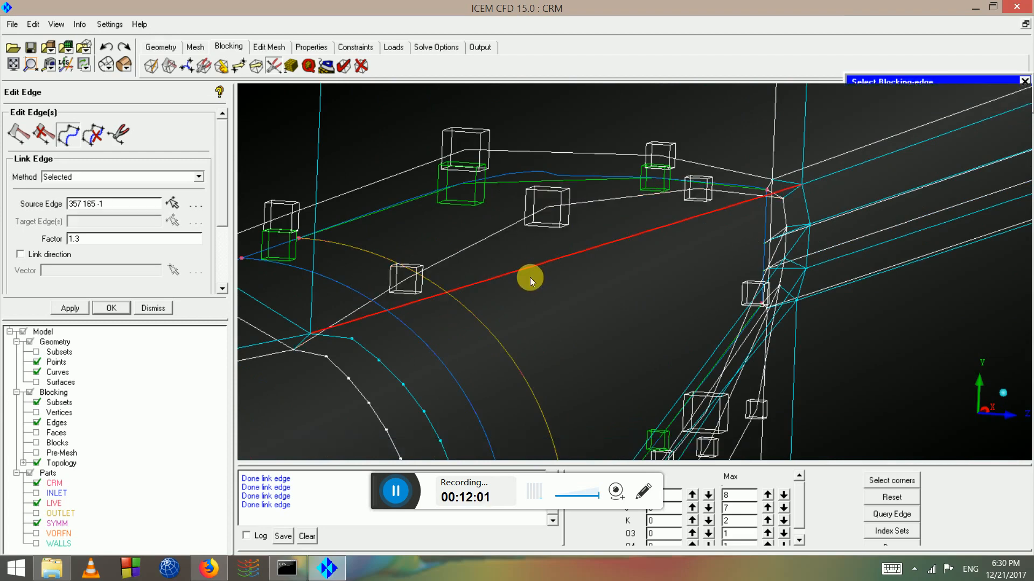
{"action": "scroll", "coordinate": [625, 299], "scroll_direction": "down", "scroll_amount": 5}
{"action": "middle_click_drag", "start_coordinate": [575, 335], "coordinate": [681, 169]}
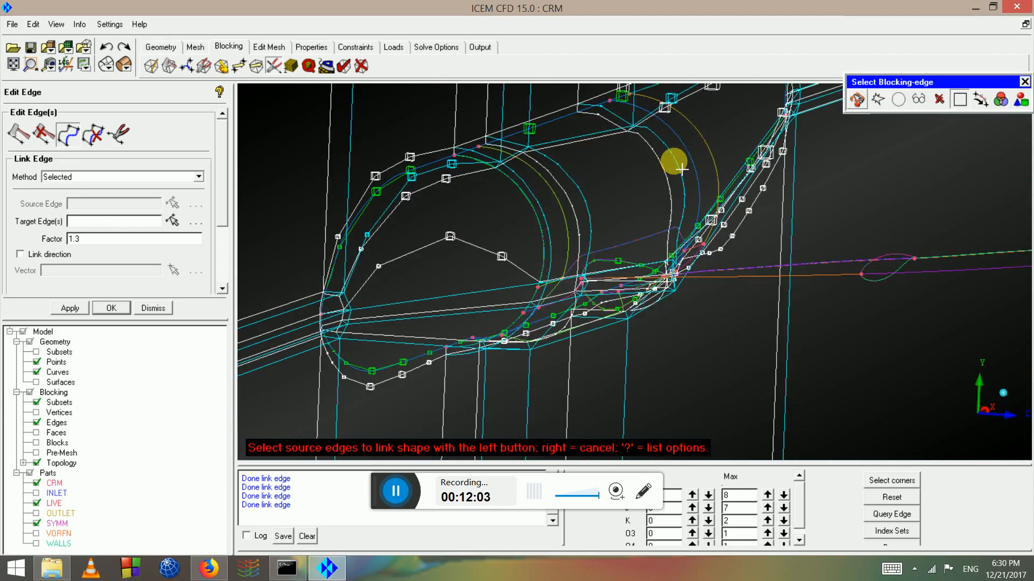
{"action": "scroll", "coordinate": [485, 346], "scroll_direction": "down", "scroll_amount": 2}
{"action": "left_click_drag", "start_coordinate": [492, 350], "coordinate": [547, 345]}
{"action": "scroll", "coordinate": [549, 358], "scroll_direction": "up", "scroll_amount": 4}
{"action": "middle_click_drag", "start_coordinate": [549, 357], "coordinate": [634, 277]}
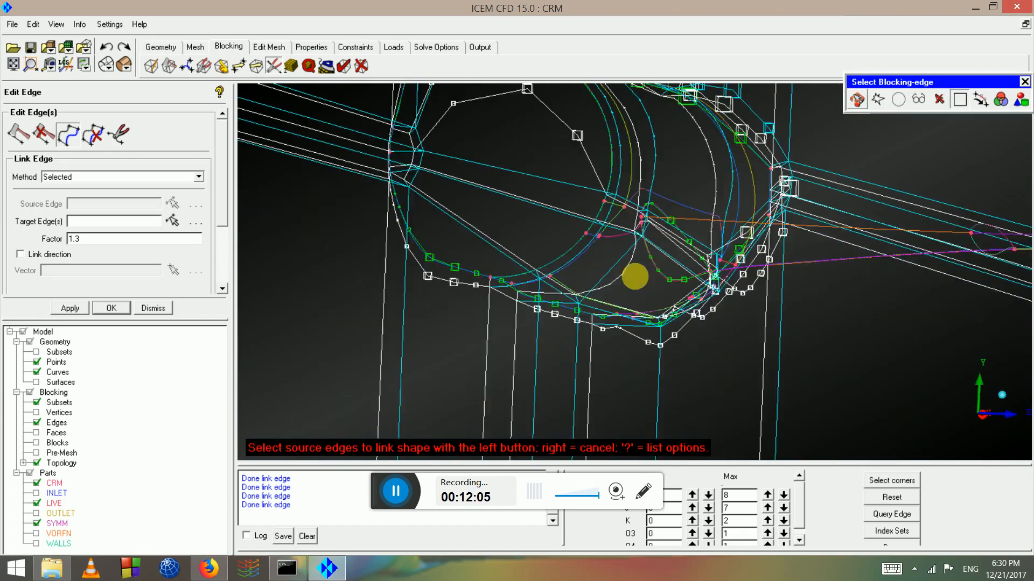
{"action": "scroll", "coordinate": [620, 281], "scroll_direction": "up", "scroll_amount": 3}
Link a junction edge to curved source edge 306 505 with factor 1.3
{"action": "left_click", "coordinate": [584, 278]}
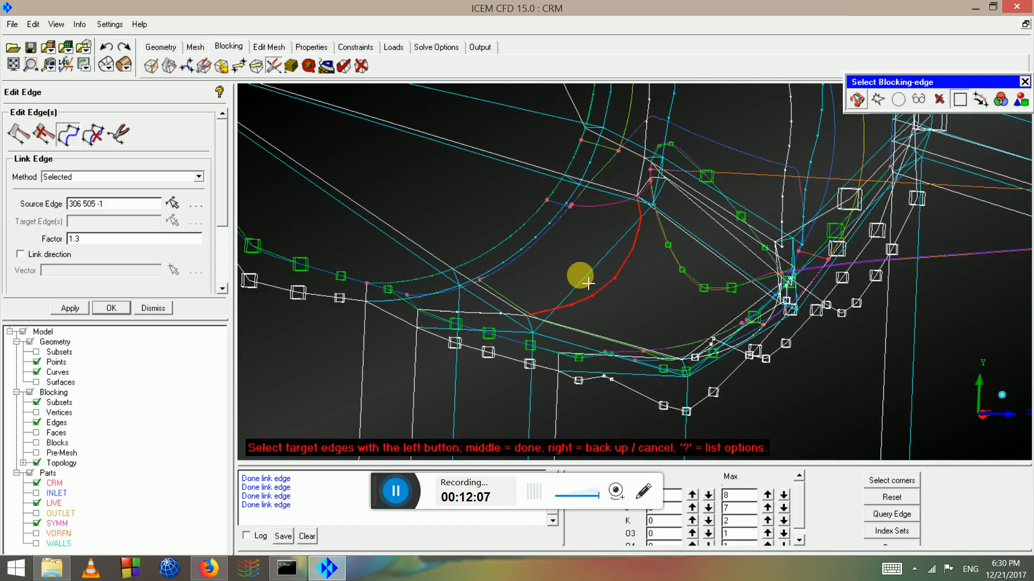
{"action": "left_click", "coordinate": [585, 277]}
{"action": "middle_click", "coordinate": [586, 277]}
{"action": "scroll", "coordinate": [586, 276], "scroll_direction": "down", "scroll_amount": 2}
{"action": "left_click_drag", "start_coordinate": [696, 293], "coordinate": [568, 251]}
{"action": "scroll", "coordinate": [762, 264], "scroll_direction": "up", "scroll_amount": 3}
{"action": "middle_click_drag", "start_coordinate": [764, 261], "coordinate": [234, 135]}
{"action": "middle_click_drag", "start_coordinate": [859, 216], "coordinate": [640, 335]}
{"action": "middle_click_drag", "start_coordinate": [814, 160], "coordinate": [652, 221]}
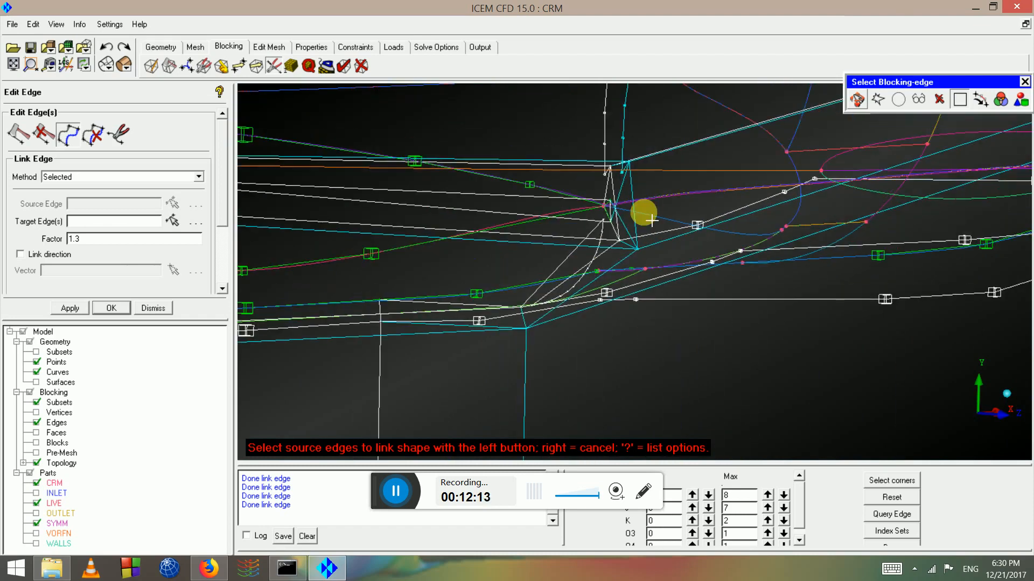
{"action": "left_click_drag", "start_coordinate": [651, 220], "coordinate": [696, 201]}
{"action": "scroll", "coordinate": [632, 271], "scroll_direction": "up", "scroll_amount": 3}
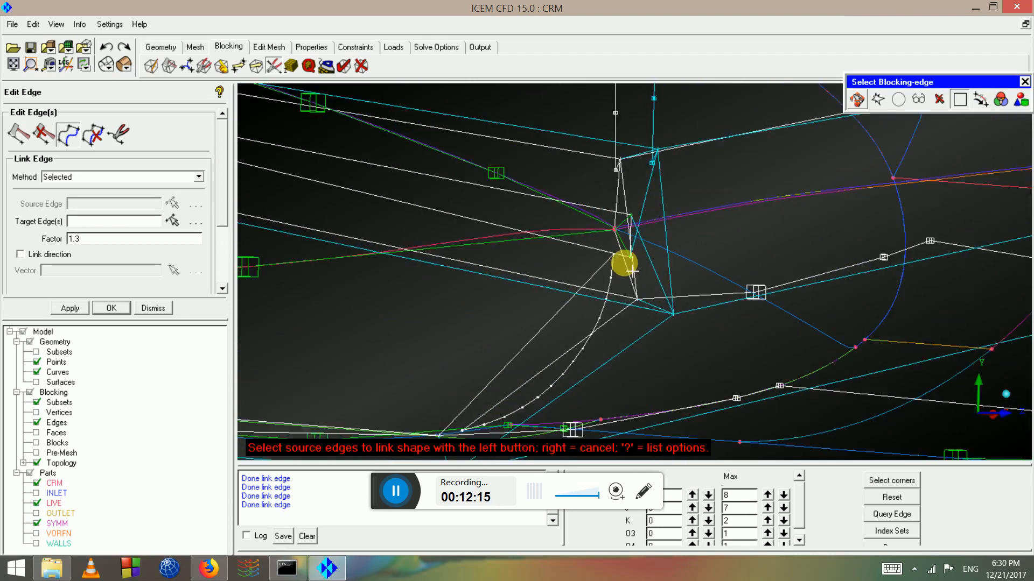
{"action": "scroll", "coordinate": [633, 271], "scroll_direction": "up", "scroll_amount": 2}
{"action": "right_click", "coordinate": [604, 249]}
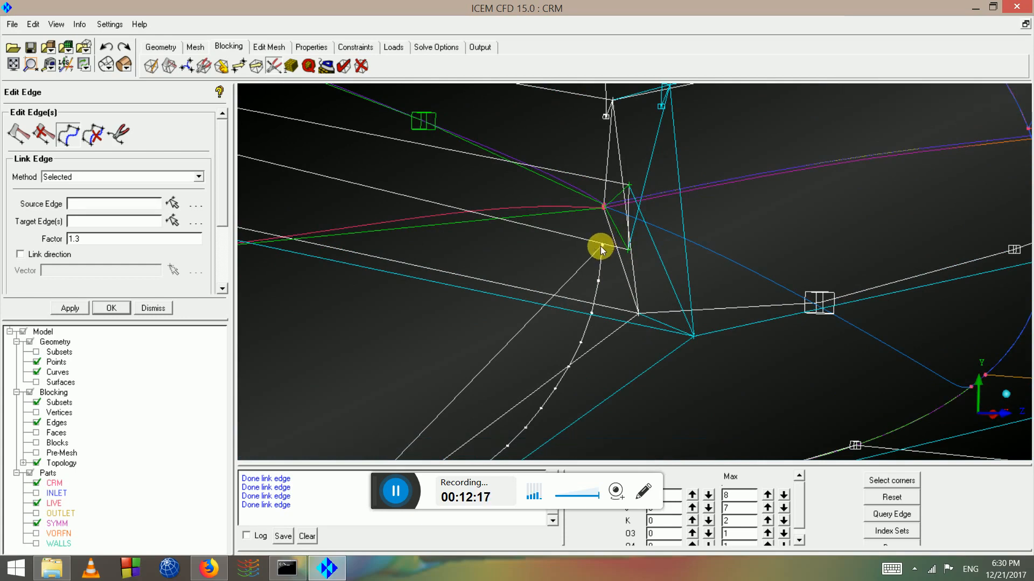
{"action": "scroll", "coordinate": [601, 245], "scroll_direction": "down", "scroll_amount": 5}
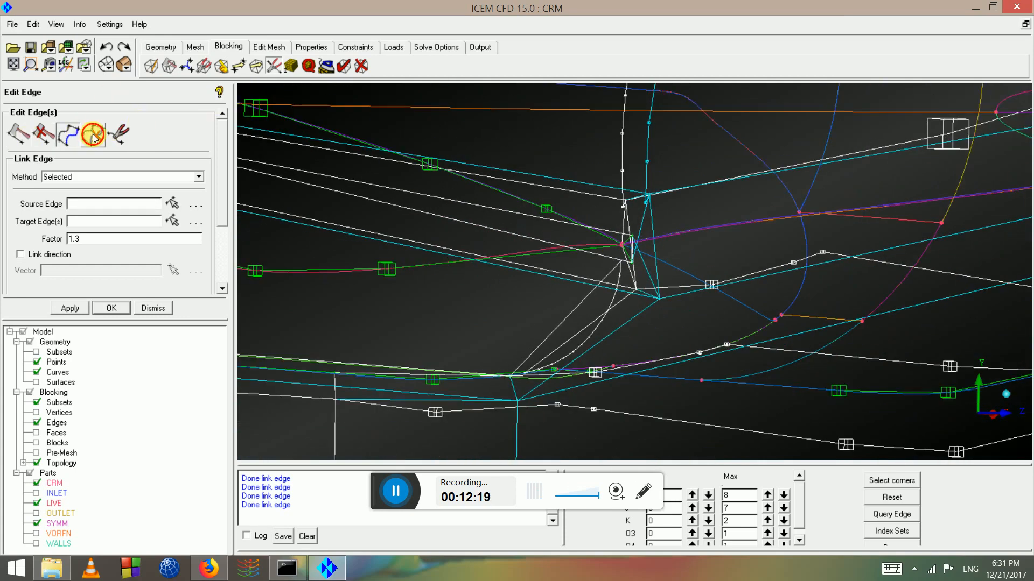
Unlink the two picked wing-fuselage junction edges so they become straight again
{"action": "left_click", "coordinate": [93, 137]}
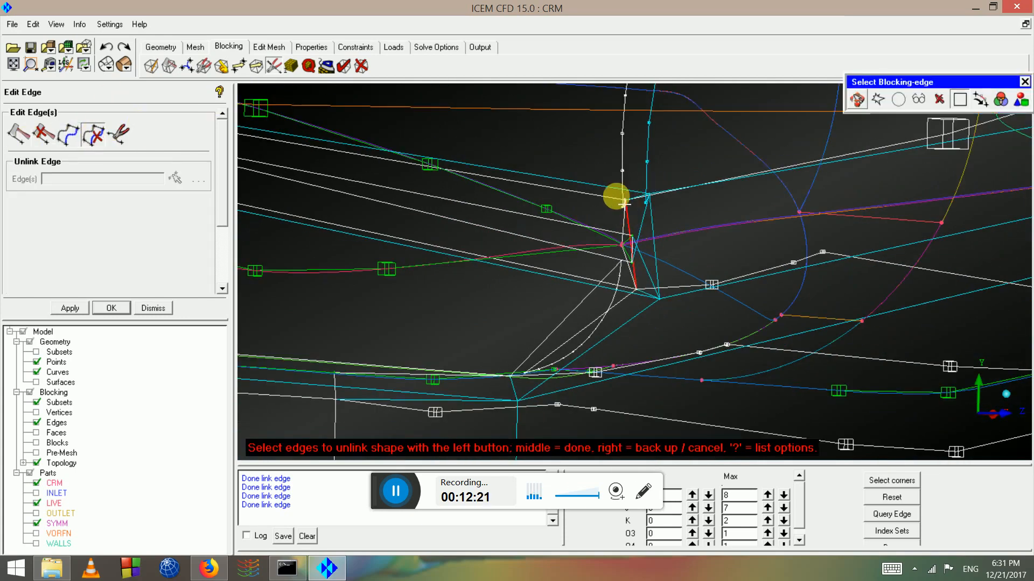
{"action": "middle_click", "coordinate": [660, 173]}
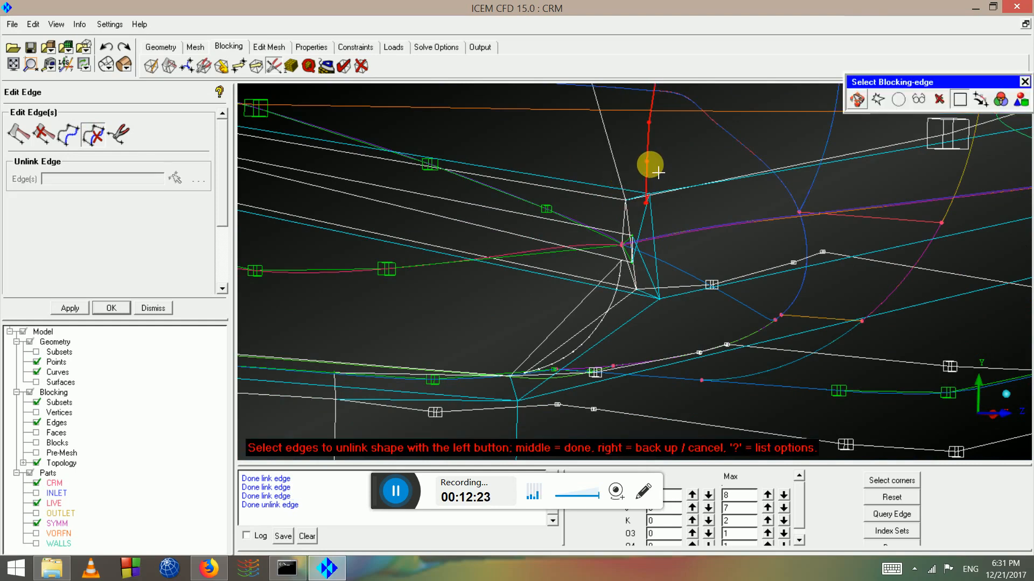
{"action": "middle_click", "coordinate": [658, 173]}
{"action": "scroll", "coordinate": [657, 204], "scroll_direction": "down", "scroll_amount": 3}
{"action": "right_click", "coordinate": [649, 237]}
{"action": "scroll", "coordinate": [638, 246], "scroll_direction": "down", "scroll_amount": 2}
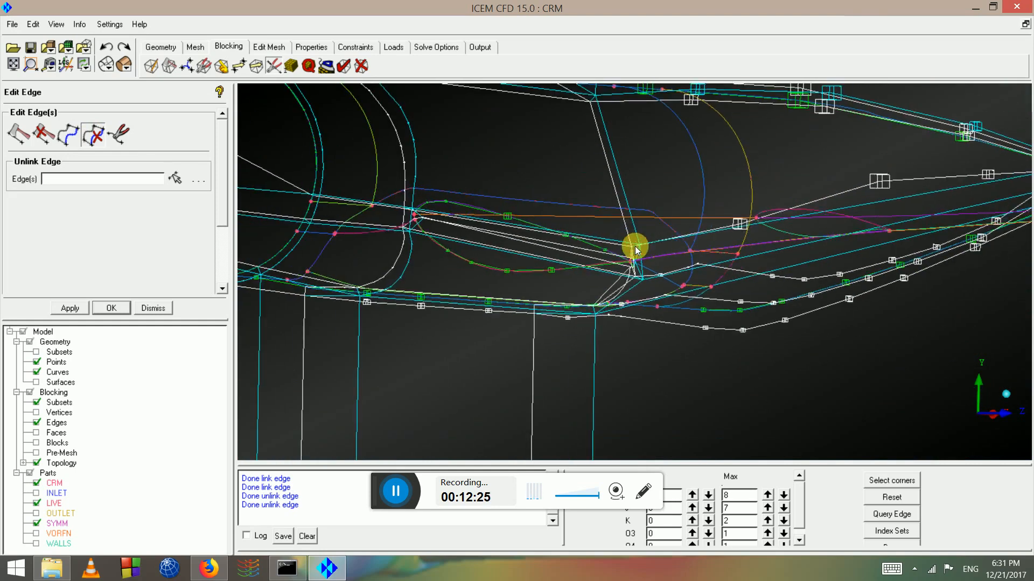
{"action": "left_click_drag", "start_coordinate": [636, 250], "coordinate": [22, 339]}
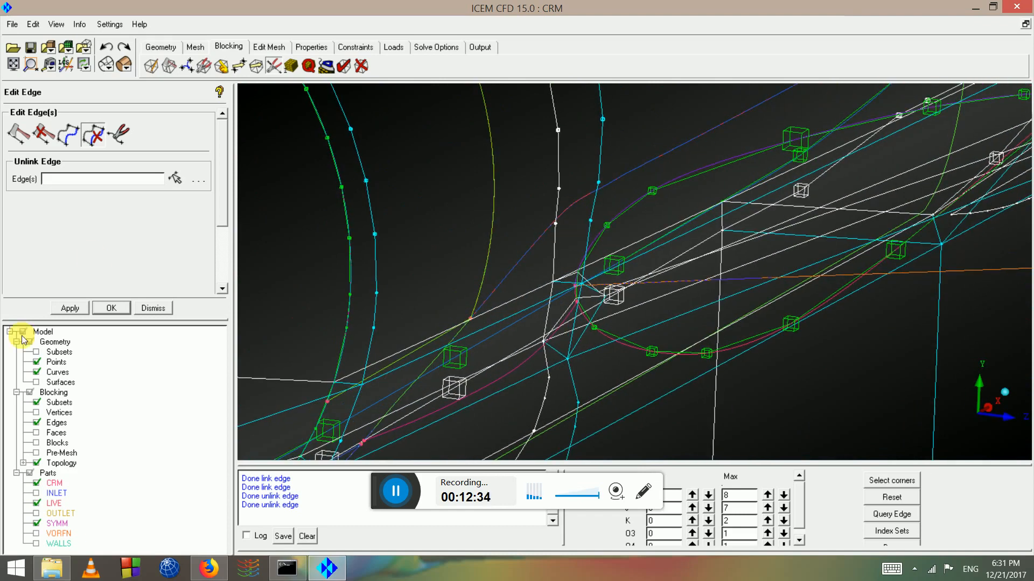
Hide the internal blocking edges via the Edges tree entry
{"action": "right_click", "coordinate": [57, 425]}
{"action": "left_click", "coordinate": [88, 286]}
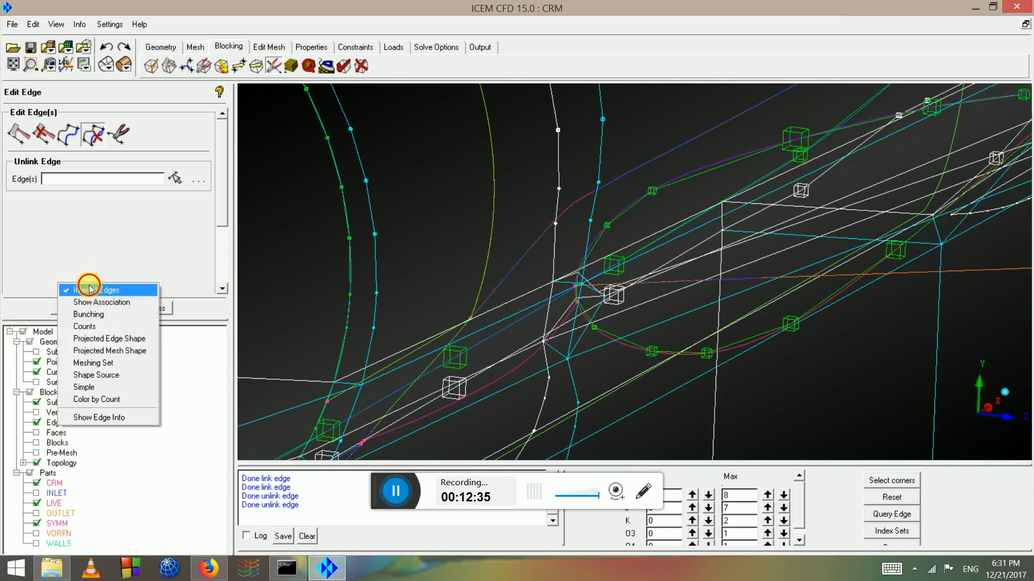
{"action": "left_click_drag", "start_coordinate": [709, 244], "coordinate": [28, 105]}
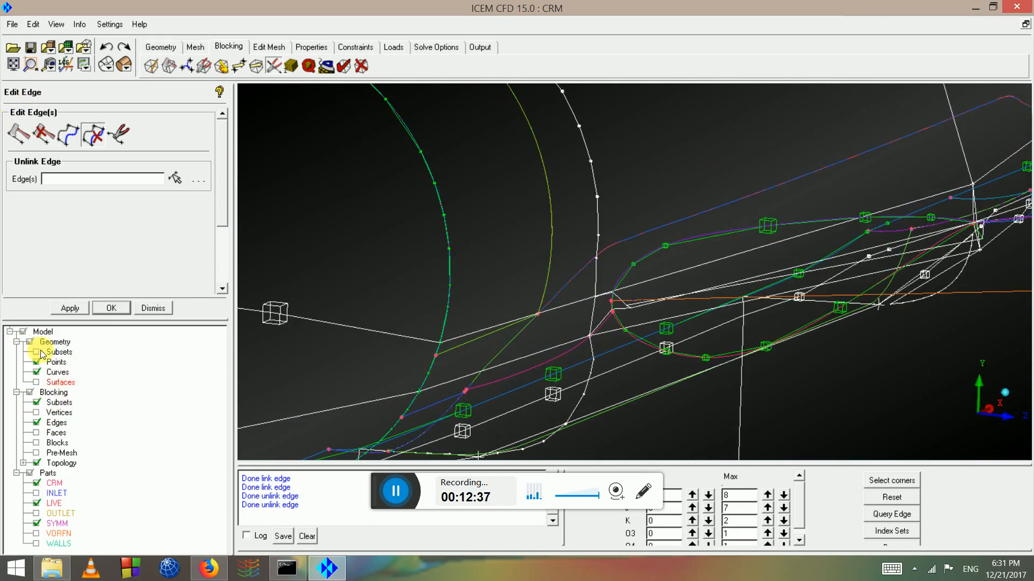
{"action": "left_click_drag", "start_coordinate": [754, 377], "coordinate": [593, 227]}
{"action": "scroll", "coordinate": [592, 228], "scroll_direction": "down", "scroll_amount": 2}
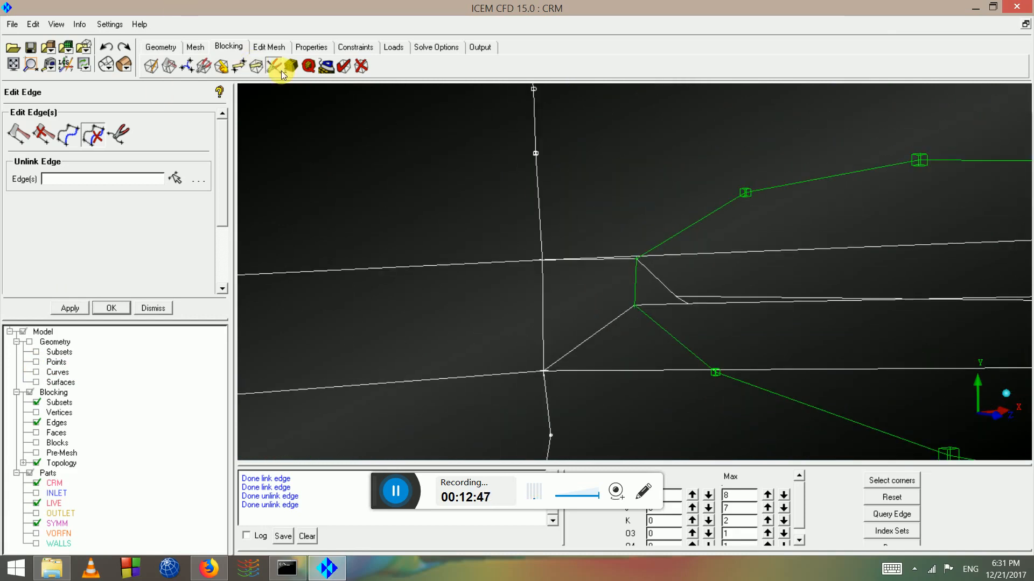
Link the lower junction edge to source edge 307 355 -1 at factor 1.3
{"action": "left_click", "coordinate": [117, 137]}
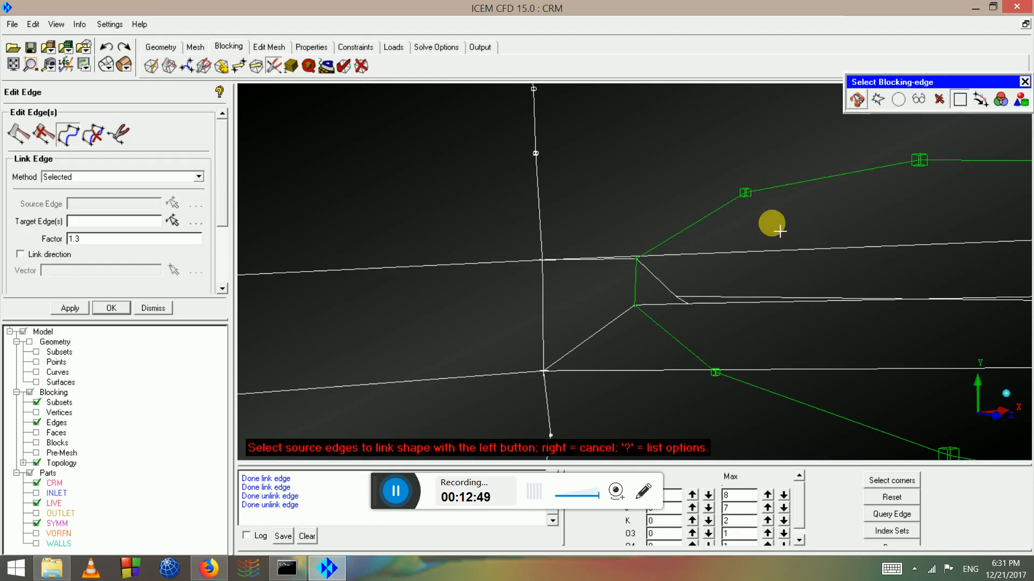
{"action": "middle_click", "coordinate": [754, 256]}
{"action": "left_click_drag", "start_coordinate": [754, 256], "coordinate": [722, 338]}
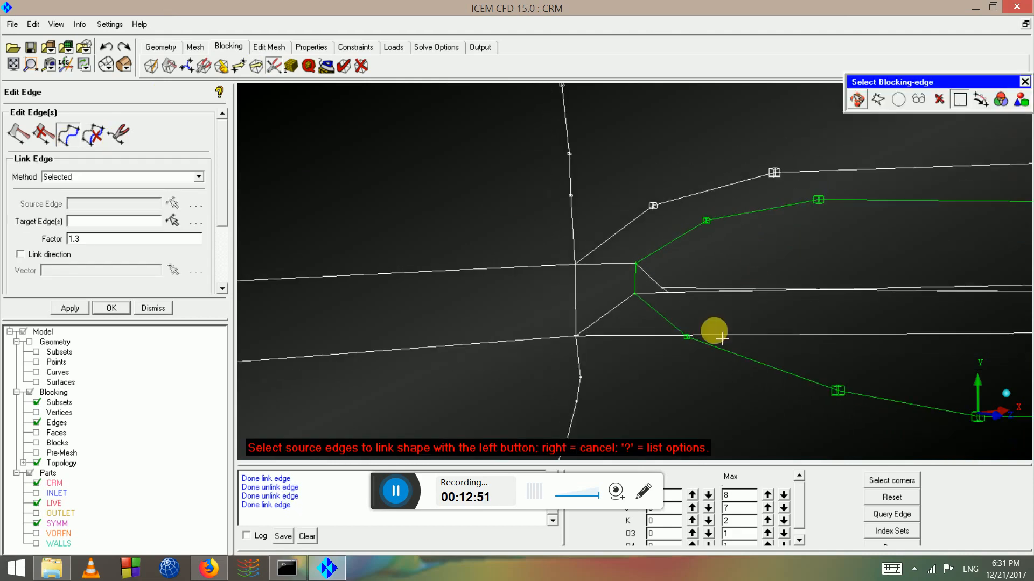
{"action": "left_click", "coordinate": [716, 352]}
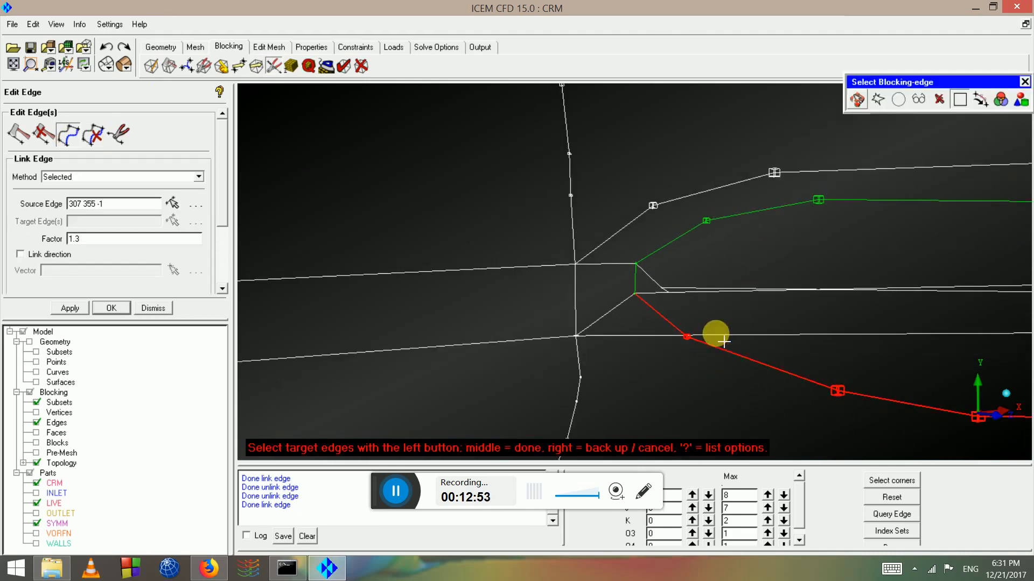
{"action": "middle_click", "coordinate": [740, 338]}
{"action": "scroll", "coordinate": [751, 330], "scroll_direction": "down", "scroll_amount": 5}
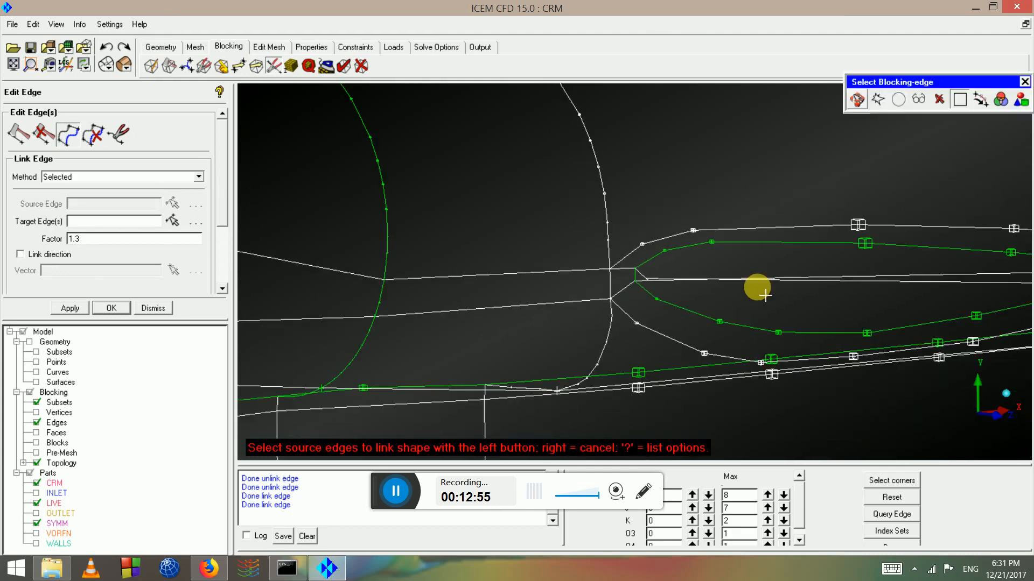
{"action": "right_click", "coordinate": [706, 285]}
Orbit and zoom toward the leading-edge vertices at the wing-fuselage junction
{"action": "left_click_drag", "start_coordinate": [706, 284], "coordinate": [618, 321]}
{"action": "scroll", "coordinate": [618, 322], "scroll_direction": "up", "scroll_amount": 4}
{"action": "middle_click_drag", "start_coordinate": [602, 311], "coordinate": [655, 298]}
{"action": "scroll", "coordinate": [603, 314], "scroll_direction": "up", "scroll_amount": 8}
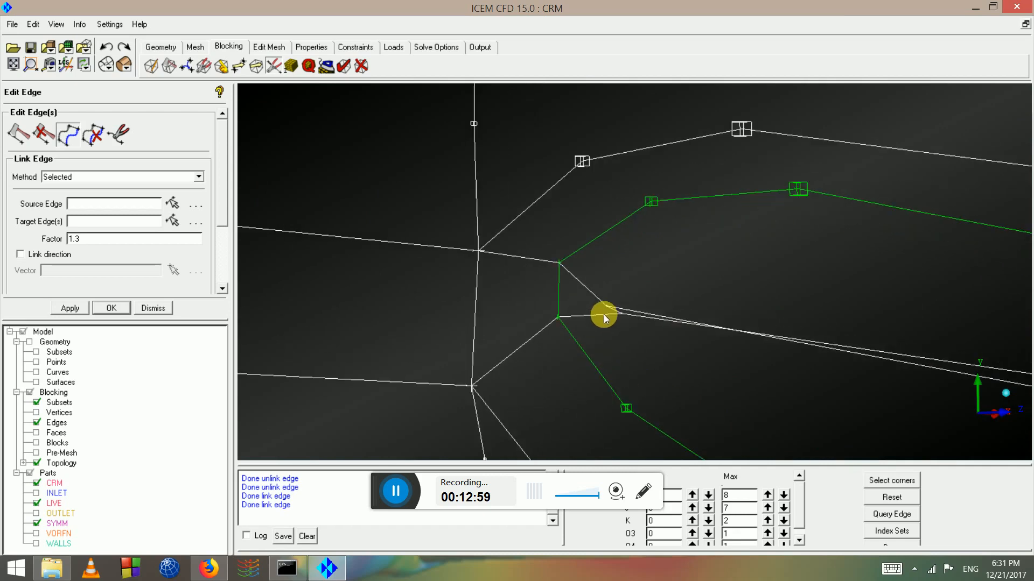
{"action": "scroll", "coordinate": [582, 335], "scroll_direction": "down", "scroll_amount": 2}
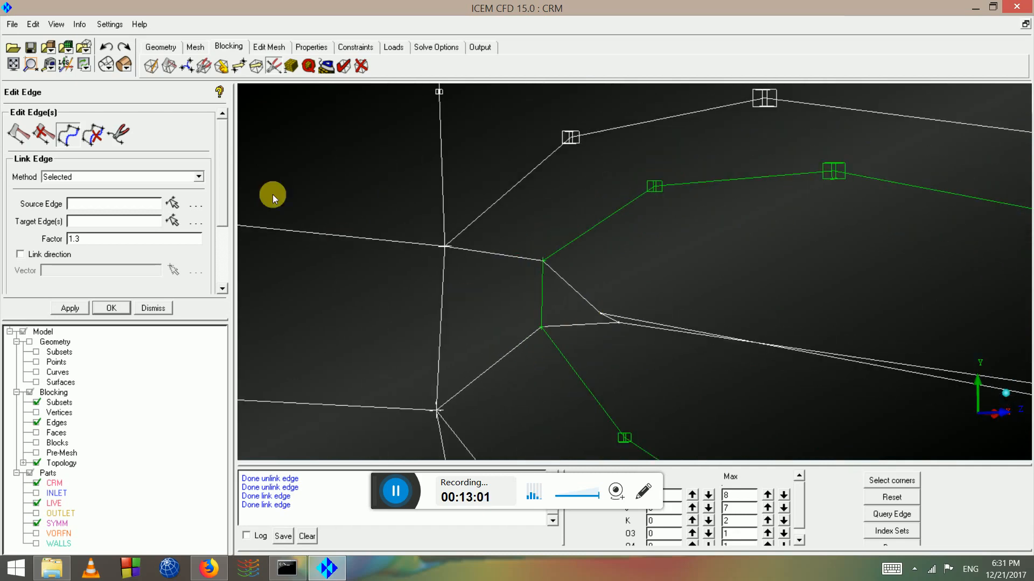
{"action": "scroll", "coordinate": [628, 233], "scroll_direction": "down", "scroll_amount": 6}
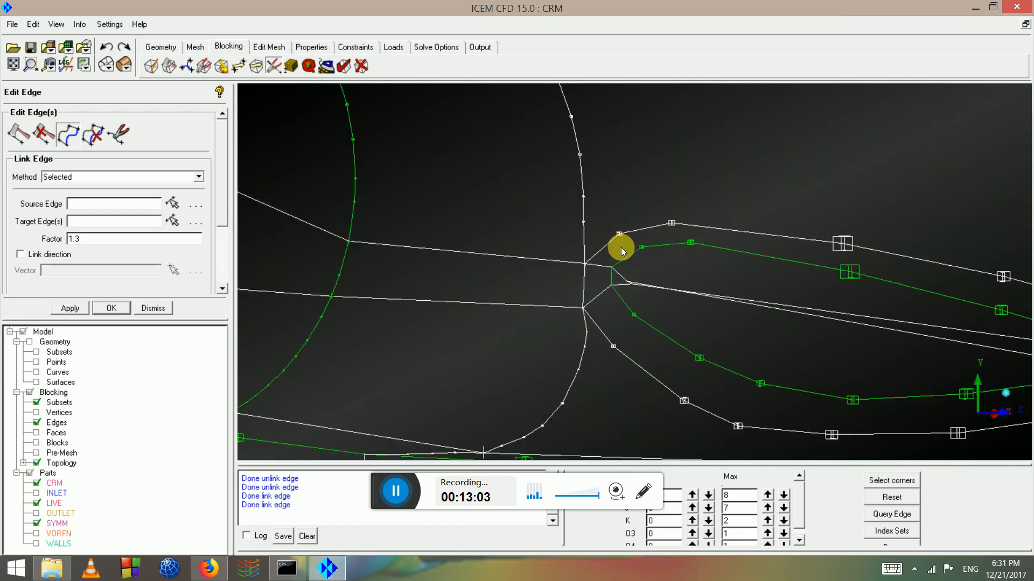
{"action": "left_click_drag", "start_coordinate": [622, 247], "coordinate": [581, 264]}
{"action": "scroll", "coordinate": [582, 264], "scroll_direction": "up", "scroll_amount": 3}
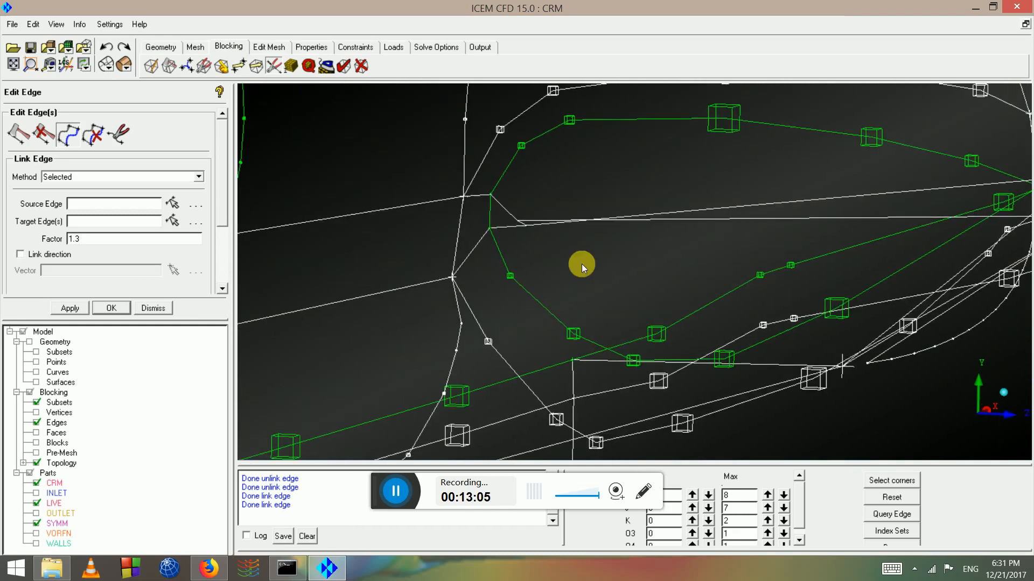
{"action": "left_click_drag", "start_coordinate": [511, 217], "coordinate": [550, 234]}
{"action": "middle_click_drag", "start_coordinate": [581, 275], "coordinate": [729, 316]}
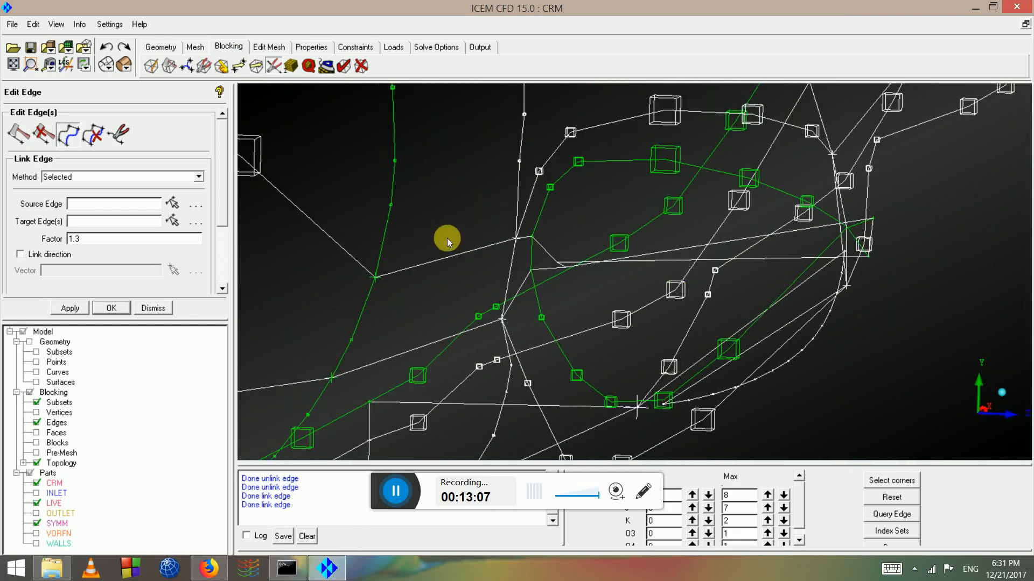
{"action": "scroll", "coordinate": [409, 247], "scroll_direction": "up", "scroll_amount": 5}
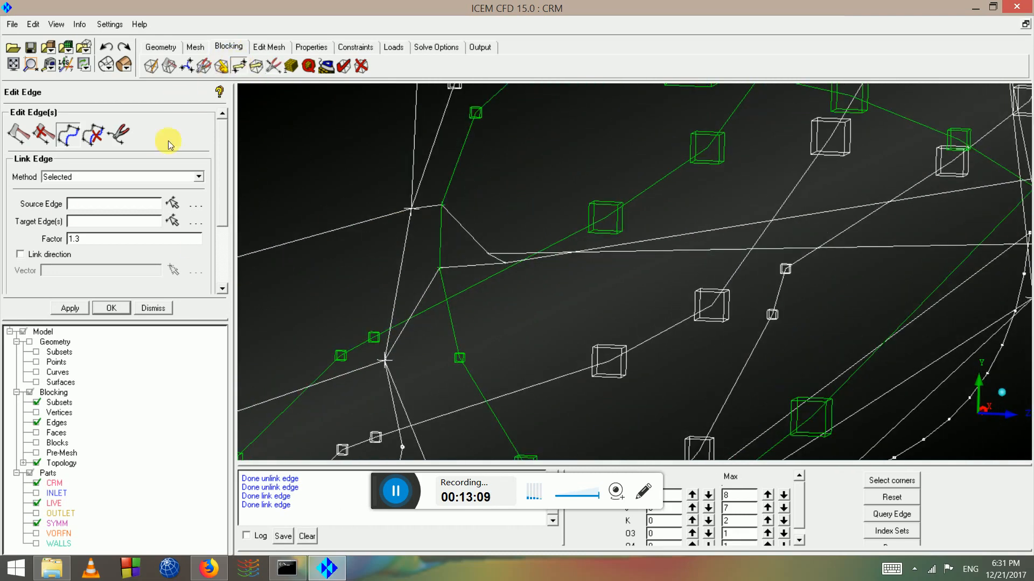
With X and Z fixed, drag the junction vertex slightly downward
{"action": "left_click", "coordinate": [179, 223]}
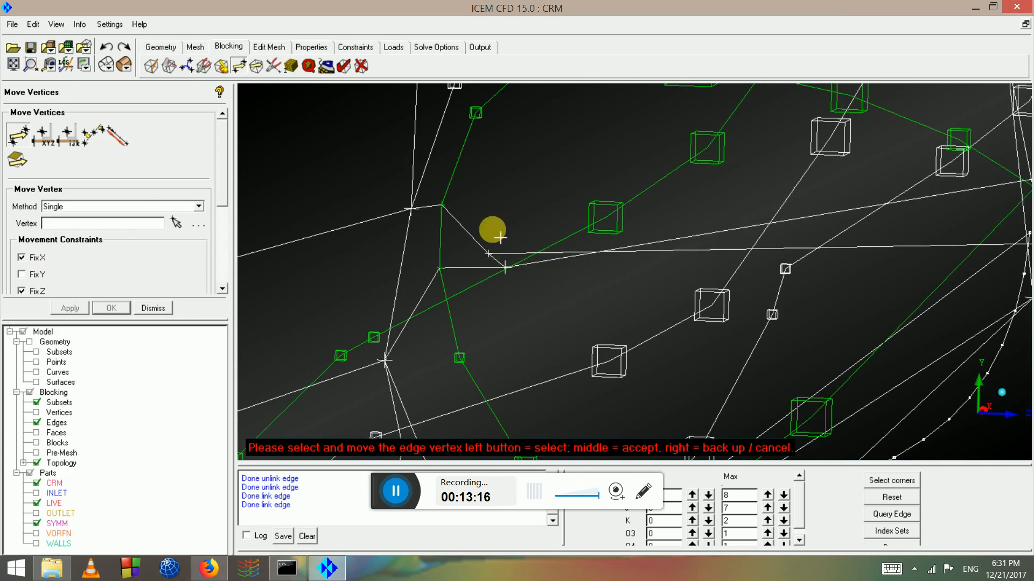
{"action": "scroll", "coordinate": [535, 208], "scroll_direction": "down", "scroll_amount": 4}
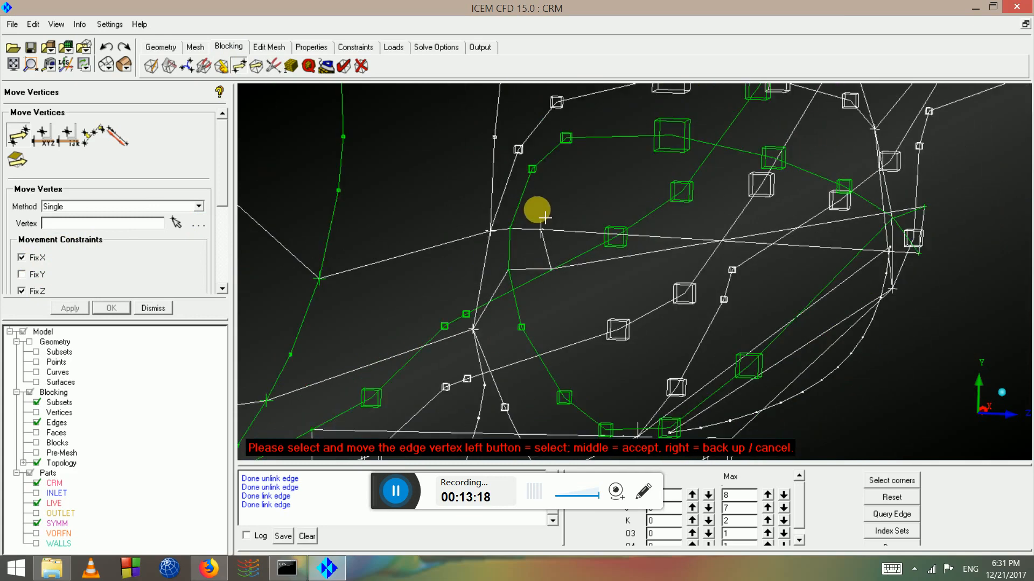
{"action": "left_click_drag", "start_coordinate": [554, 221], "coordinate": [592, 230]}
{"action": "middle_click_drag", "start_coordinate": [592, 230], "coordinate": [381, 327]}
{"action": "scroll", "coordinate": [962, 94], "scroll_direction": "up", "scroll_amount": 2}
{"action": "middle_click_drag", "start_coordinate": [859, 177], "coordinate": [819, 295]}
{"action": "left_click_drag", "start_coordinate": [758, 157], "coordinate": [811, 252]}
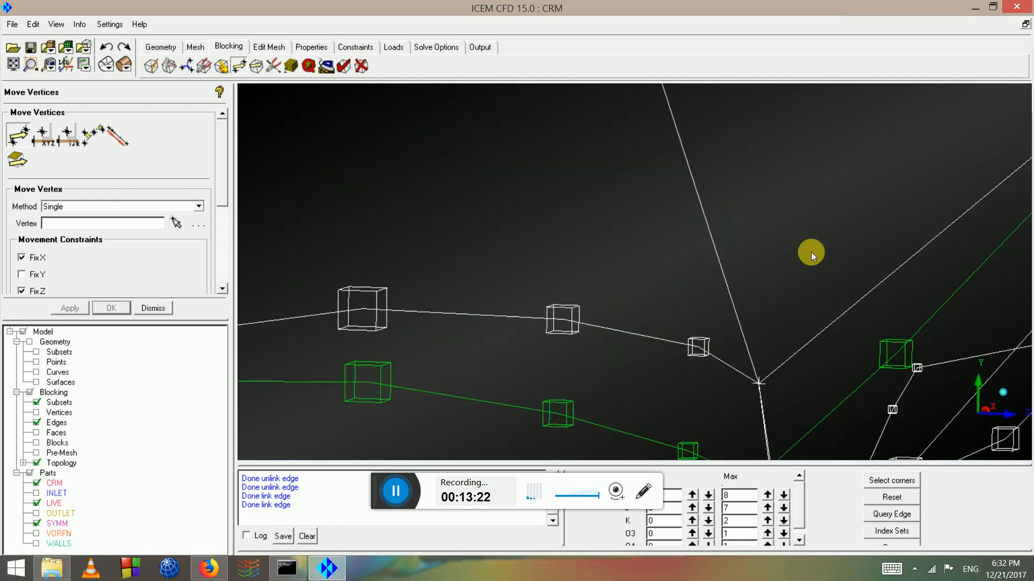
{"action": "middle_click_drag", "start_coordinate": [811, 252], "coordinate": [696, 94]}
{"action": "scroll", "coordinate": [695, 95], "scroll_direction": "up", "scroll_amount": 1}
{"action": "middle_click_drag", "start_coordinate": [782, 298], "coordinate": [766, 225]}
{"action": "scroll", "coordinate": [624, 232], "scroll_direction": "up", "scroll_amount": 3}
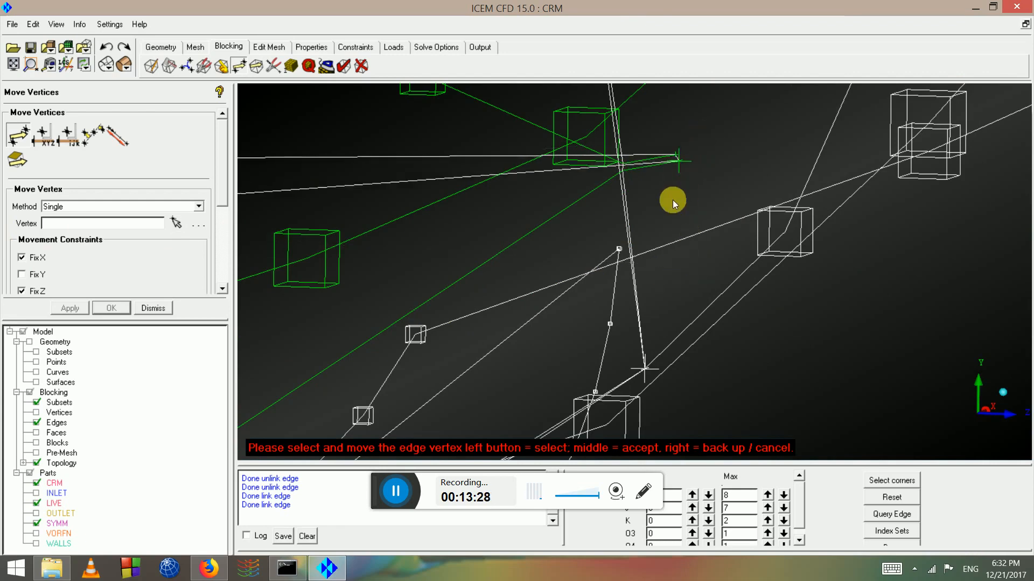
{"action": "left_click_drag", "start_coordinate": [681, 218], "coordinate": [689, 227]}
{"action": "left_click_drag", "start_coordinate": [688, 238], "coordinate": [423, 278]}
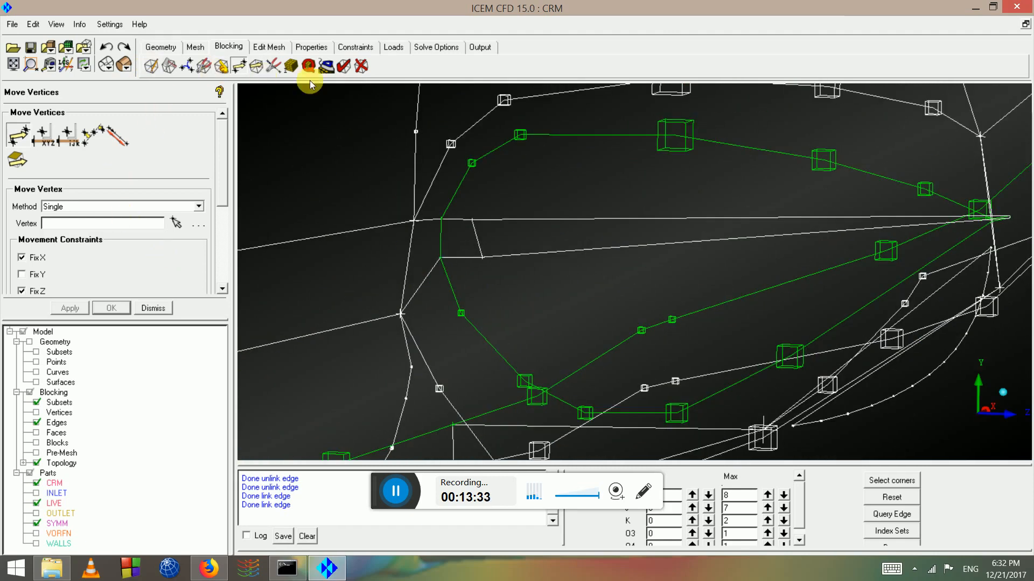
Link the upper junction edge 308 356 to target 544 556 at factor 1.0
{"action": "left_click", "coordinate": [279, 70]}
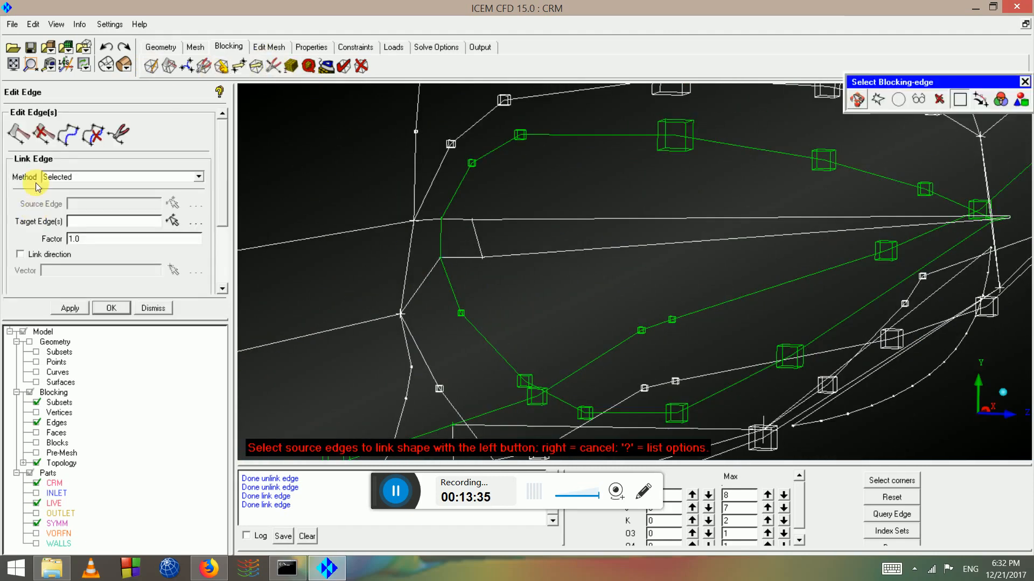
{"action": "left_click", "coordinate": [81, 137]}
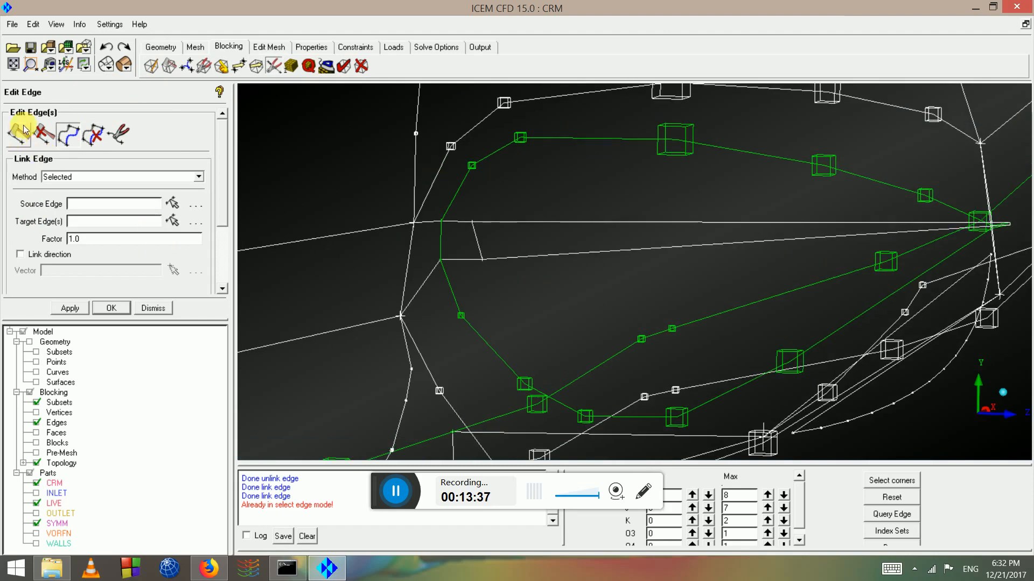
{"action": "left_click", "coordinate": [66, 135]}
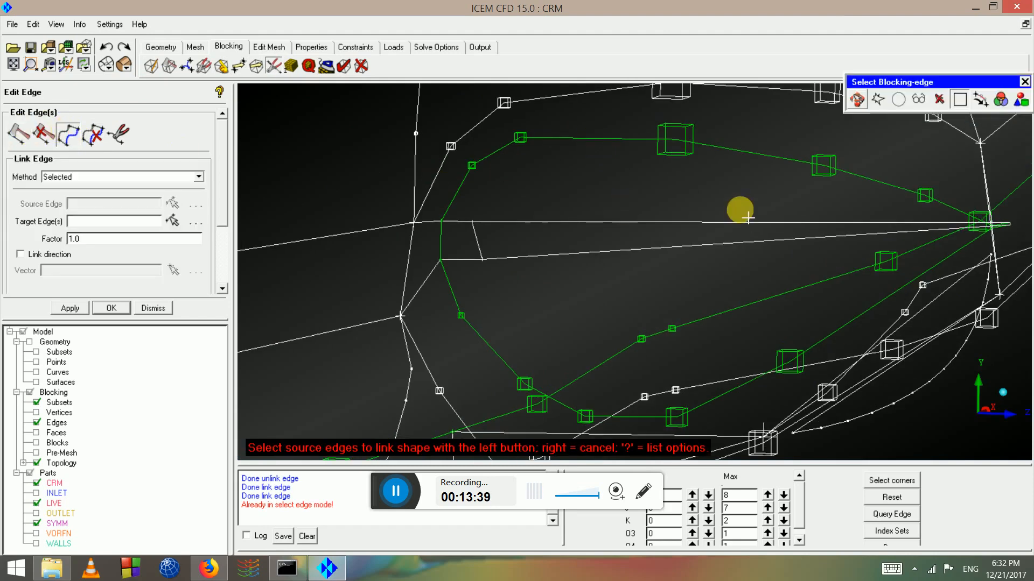
{"action": "left_click", "coordinate": [668, 151]}
{"action": "middle_click", "coordinate": [563, 222]}
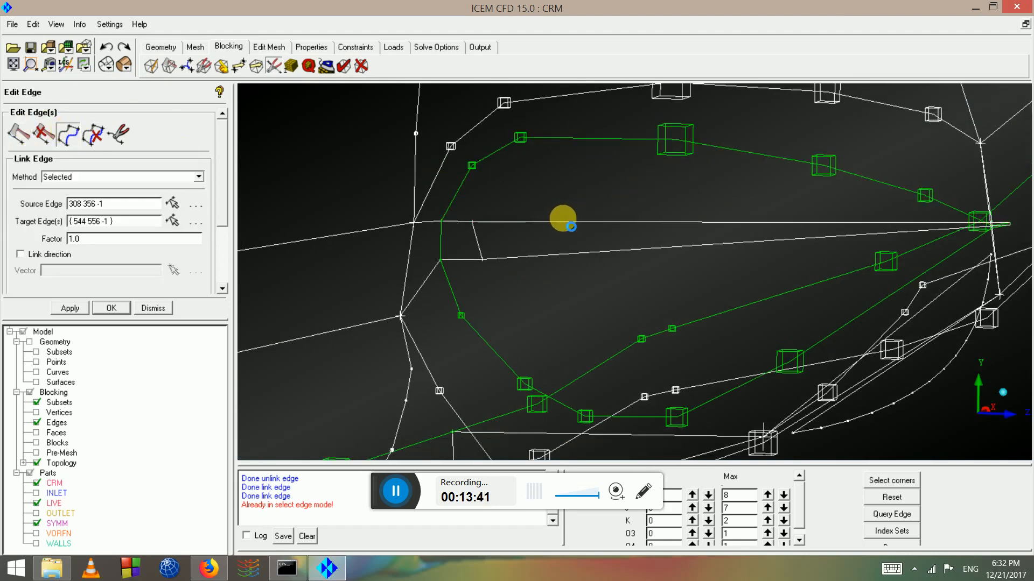
Link the lower junction edge 307 355 to its target edge at factor 1.0
{"action": "left_click", "coordinate": [480, 326]}
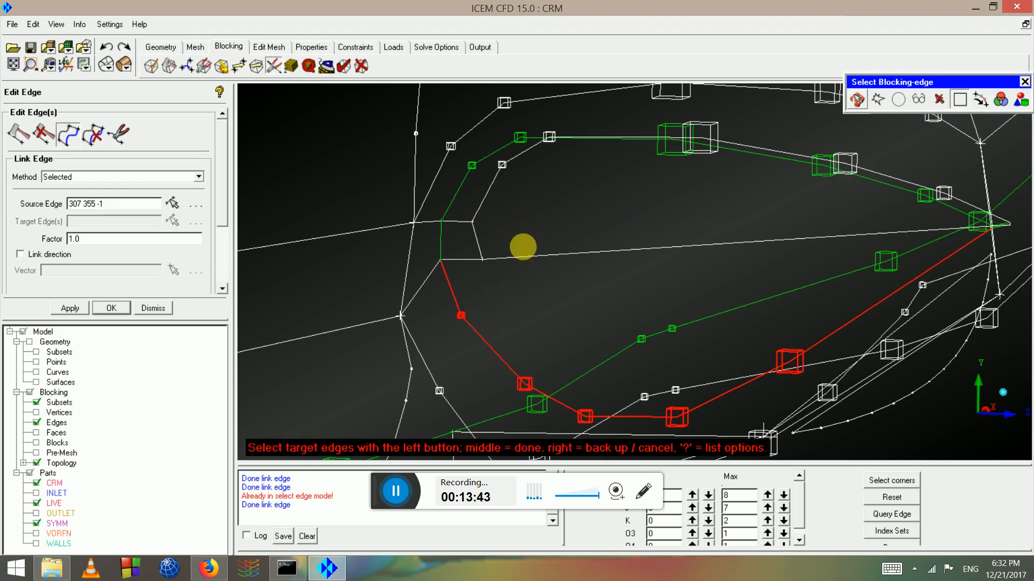
{"action": "left_click", "coordinate": [530, 255]}
{"action": "middle_click", "coordinate": [530, 255]}
{"action": "left_click_drag", "start_coordinate": [523, 247], "coordinate": [65, 423]}
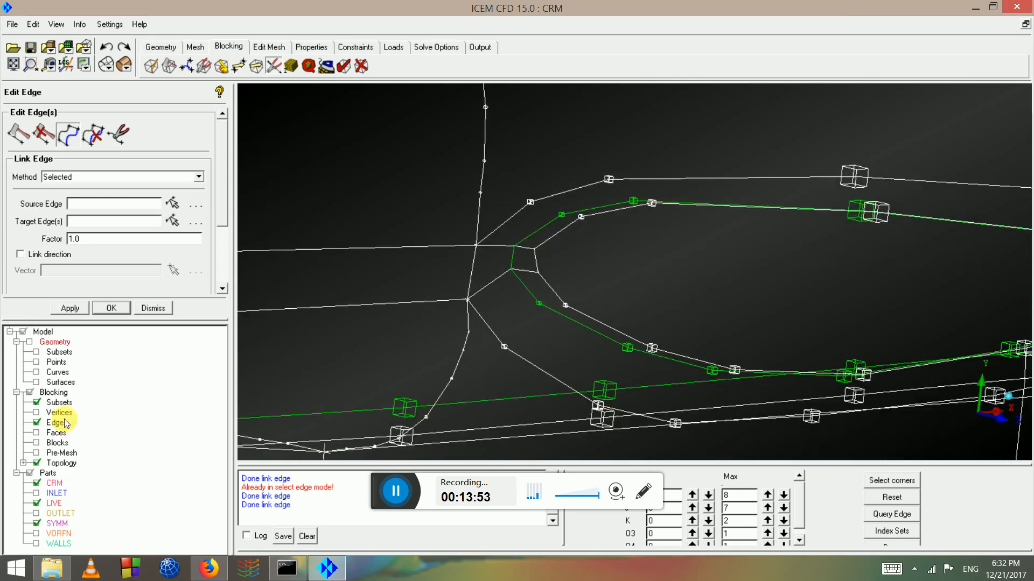
{"action": "right_click", "coordinate": [57, 423]}
Show internal edges again and apply two links from source edge 544 556 -1
{"action": "left_click", "coordinate": [110, 286]}
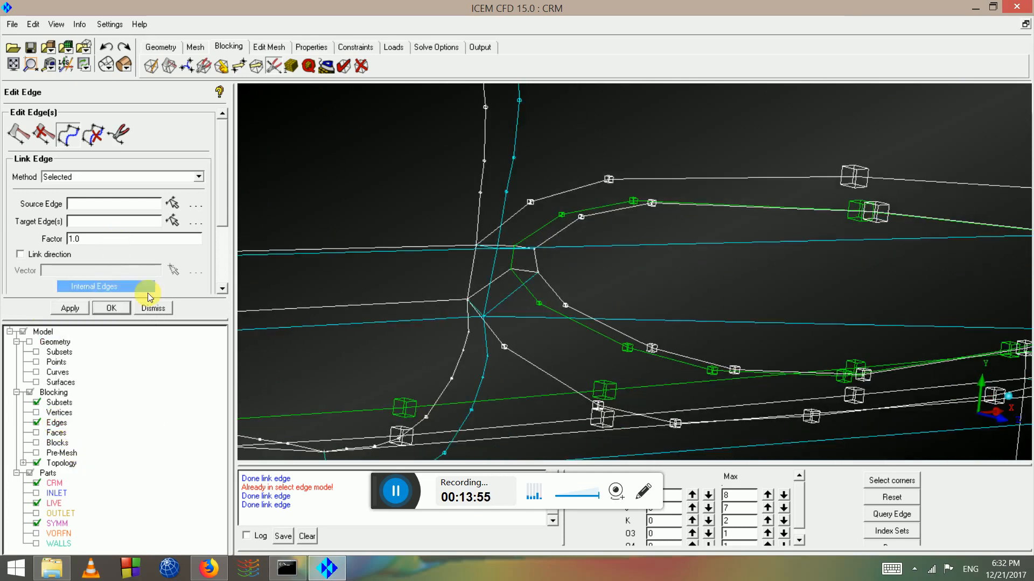
{"action": "left_click_drag", "start_coordinate": [526, 221], "coordinate": [317, 349]}
{"action": "left_click", "coordinate": [78, 139]}
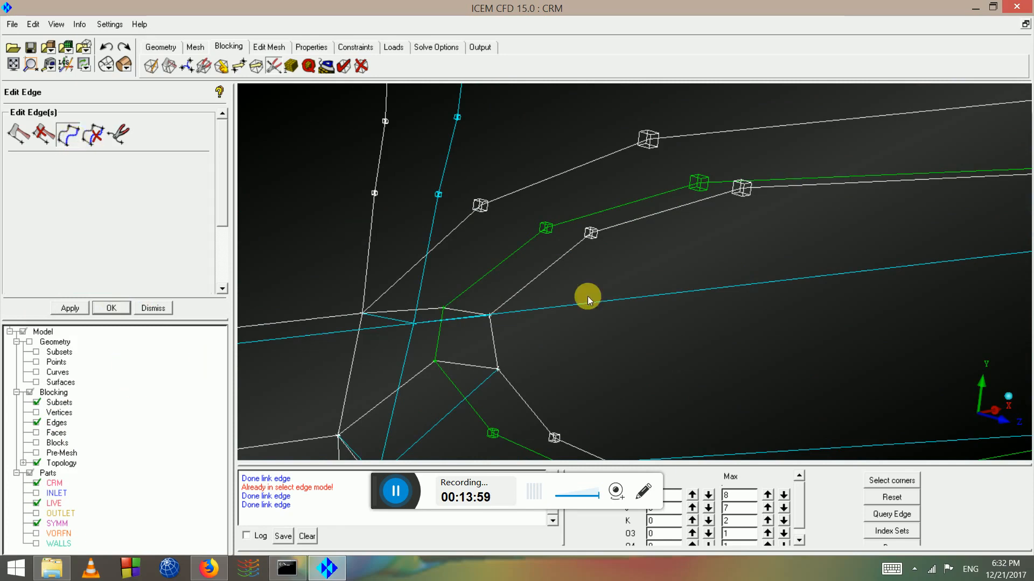
{"action": "left_click", "coordinate": [566, 256]}
{"action": "middle_click", "coordinate": [596, 315]}
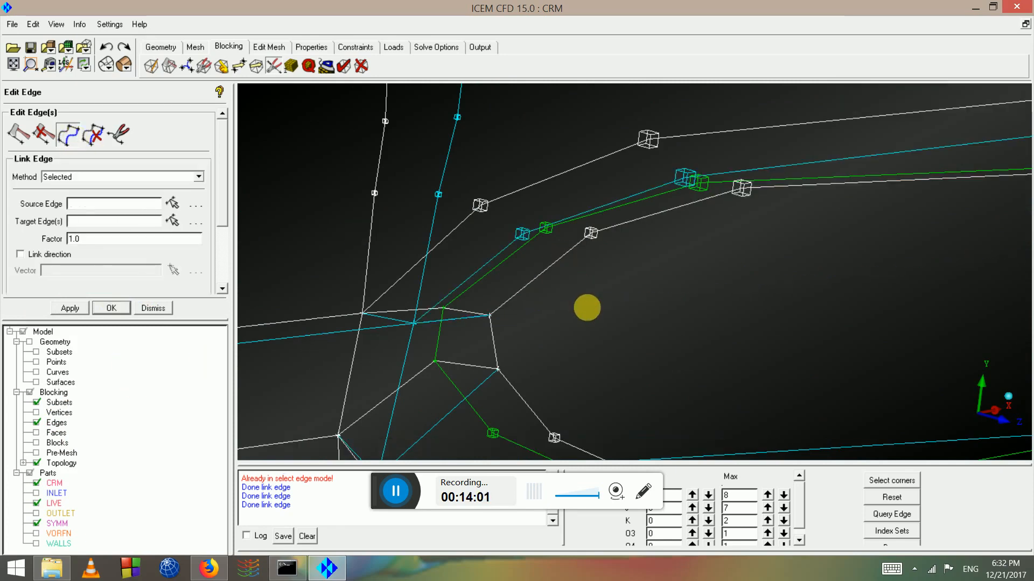
{"action": "left_click_drag", "start_coordinate": [595, 316], "coordinate": [609, 253]}
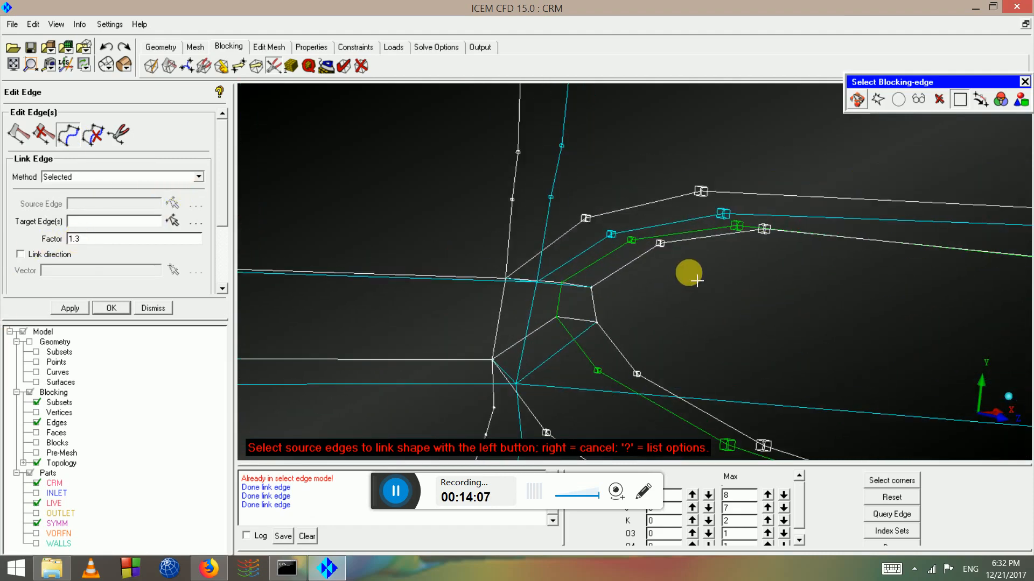
{"action": "left_click", "coordinate": [666, 242]}
{"action": "left_click", "coordinate": [659, 224]}
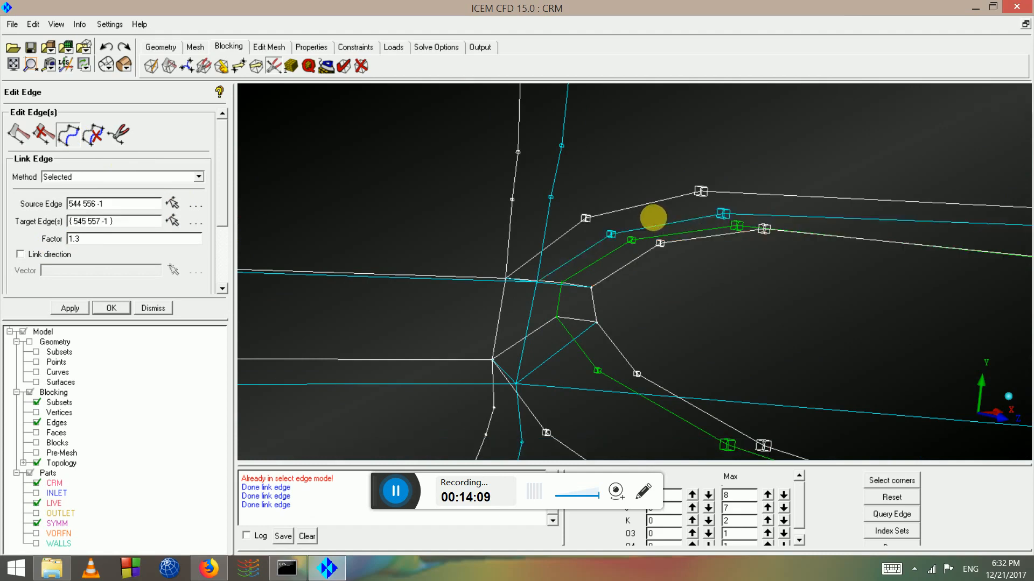
{"action": "middle_click", "coordinate": [715, 270]}
Make another junction edge follow source edge 540 552 -1 at factor 1.3
{"action": "left_click_drag", "start_coordinate": [715, 270], "coordinate": [818, 305]}
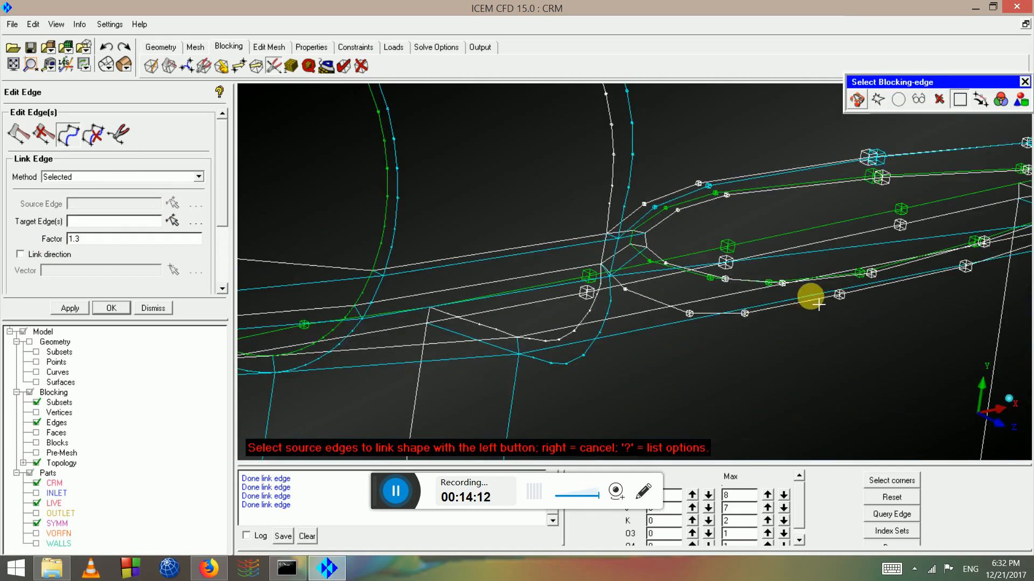
{"action": "left_click_drag", "start_coordinate": [688, 248], "coordinate": [656, 198]}
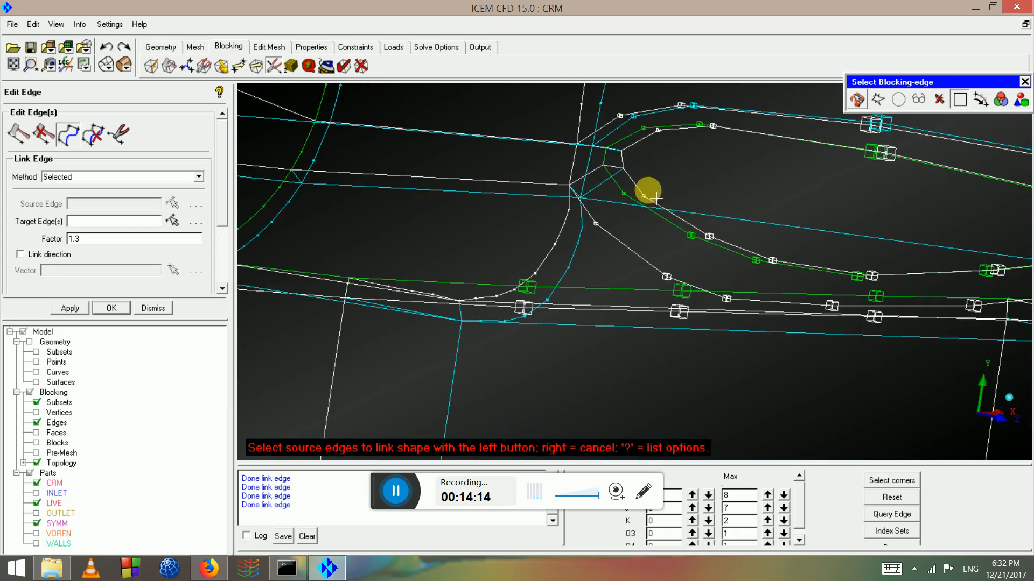
{"action": "left_click", "coordinate": [600, 199]}
{"action": "middle_click", "coordinate": [628, 225]}
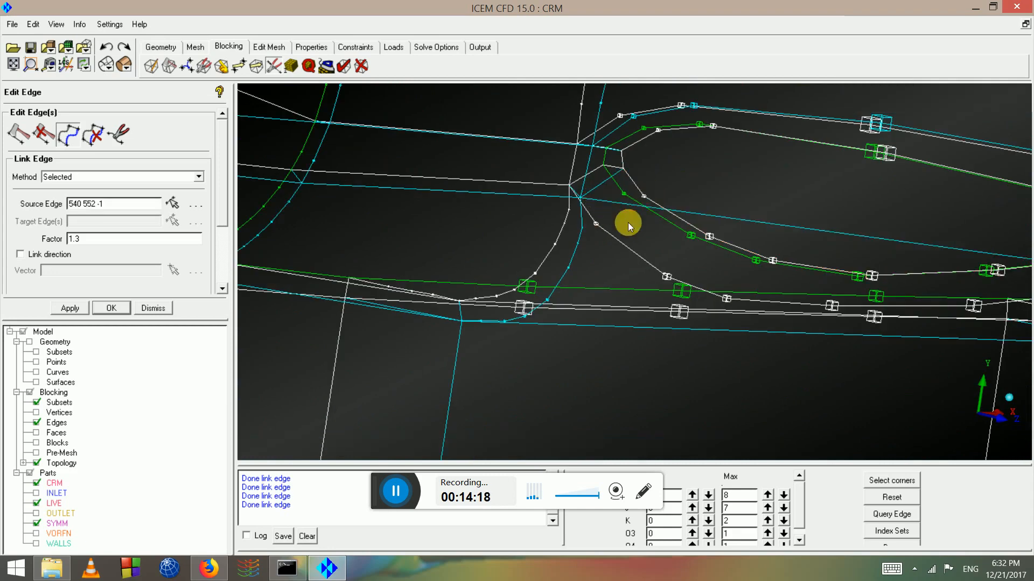
{"action": "left_click_drag", "start_coordinate": [748, 265], "coordinate": [745, 192]}
{"action": "right_click_drag", "start_coordinate": [745, 192], "coordinate": [857, 357]}
{"action": "left_click_drag", "start_coordinate": [857, 358], "coordinate": [588, 248]}
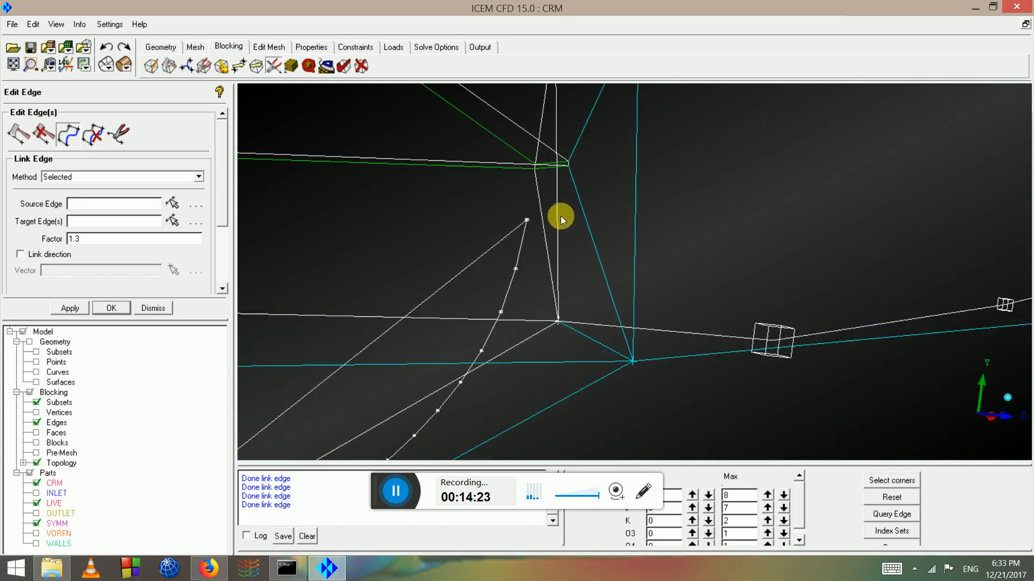
{"action": "left_click_drag", "start_coordinate": [561, 216], "coordinate": [511, 275]}
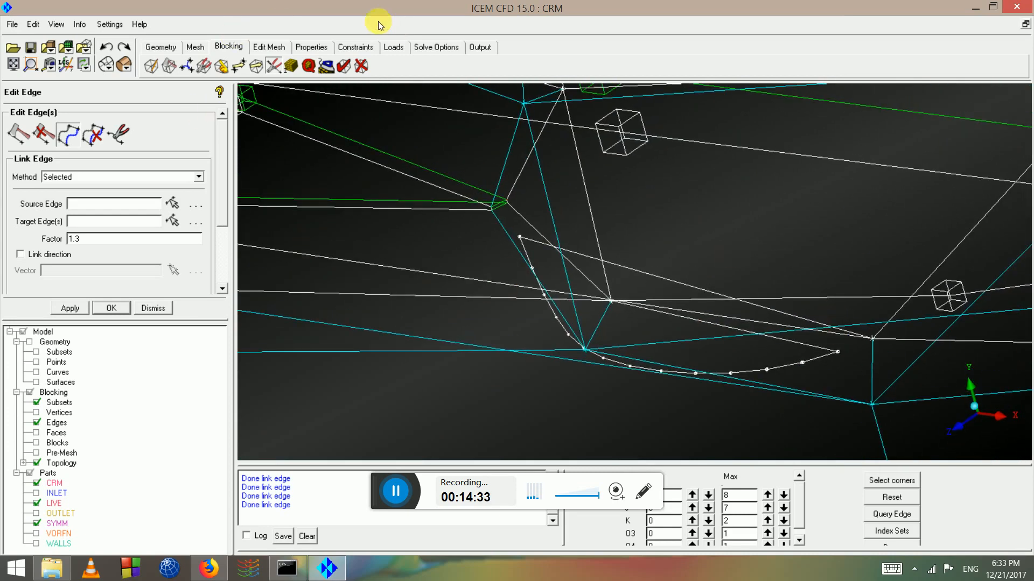
Unlink the red curved junction edge so it returns to a straight line
{"action": "left_click", "coordinate": [94, 136]}
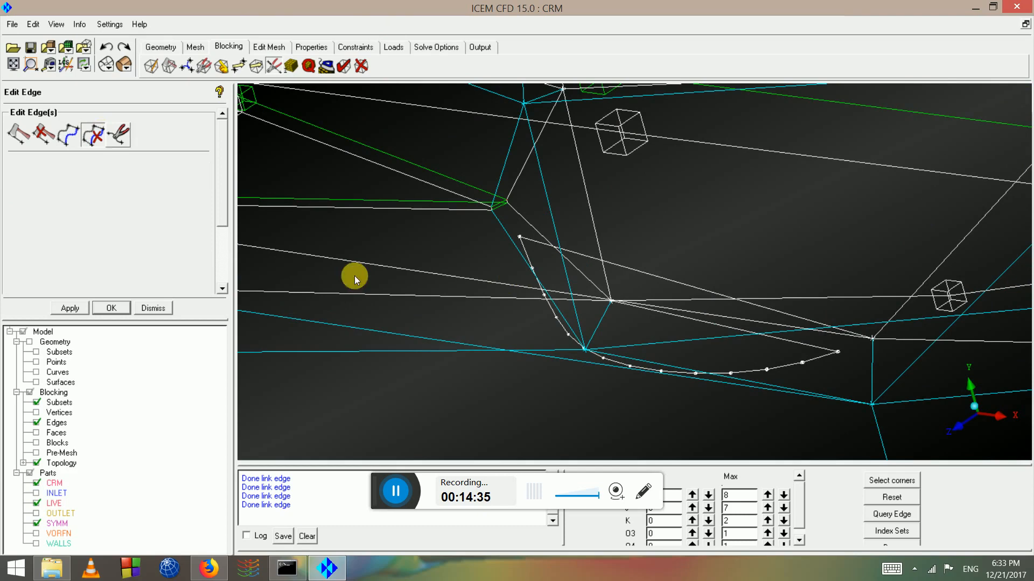
{"action": "left_click", "coordinate": [824, 371]}
{"action": "middle_click", "coordinate": [812, 362]}
{"action": "left_click_drag", "start_coordinate": [812, 362], "coordinate": [510, 281]}
{"action": "middle_click", "coordinate": [608, 269]}
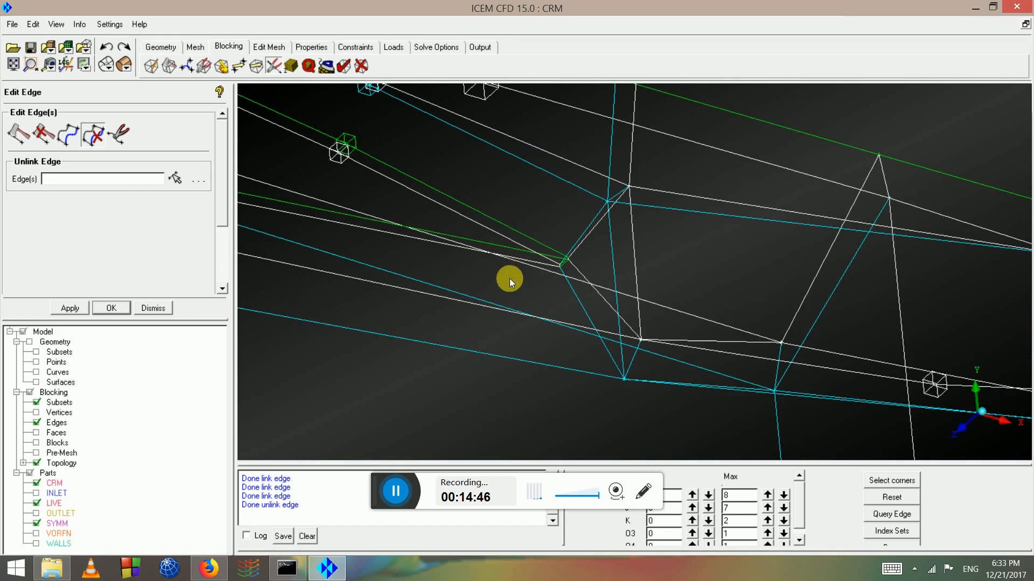
With Single method and Fix Z, drag several junction vertices into place near the wing root
{"action": "left_click", "coordinate": [233, 74]}
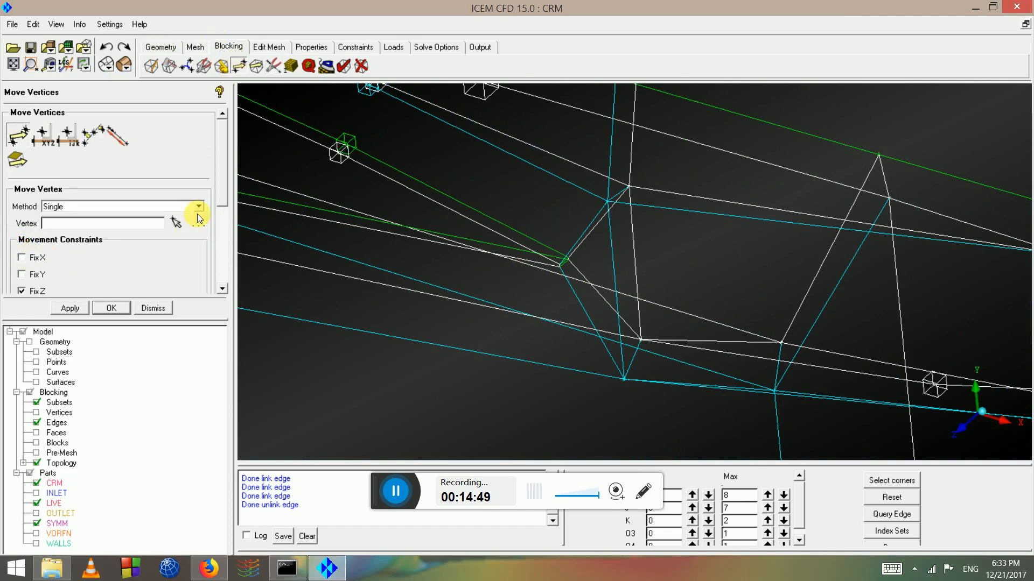
{"action": "left_click", "coordinate": [179, 222]}
{"action": "scroll", "coordinate": [613, 189], "scroll_direction": "up", "scroll_amount": 3}
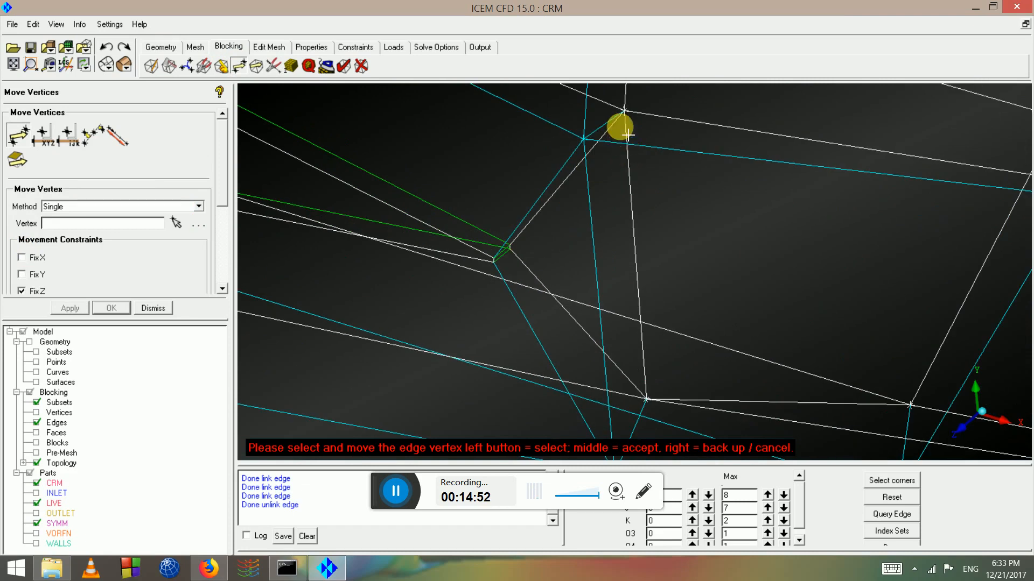
{"action": "left_click_drag", "start_coordinate": [649, 397], "coordinate": [548, 306]}
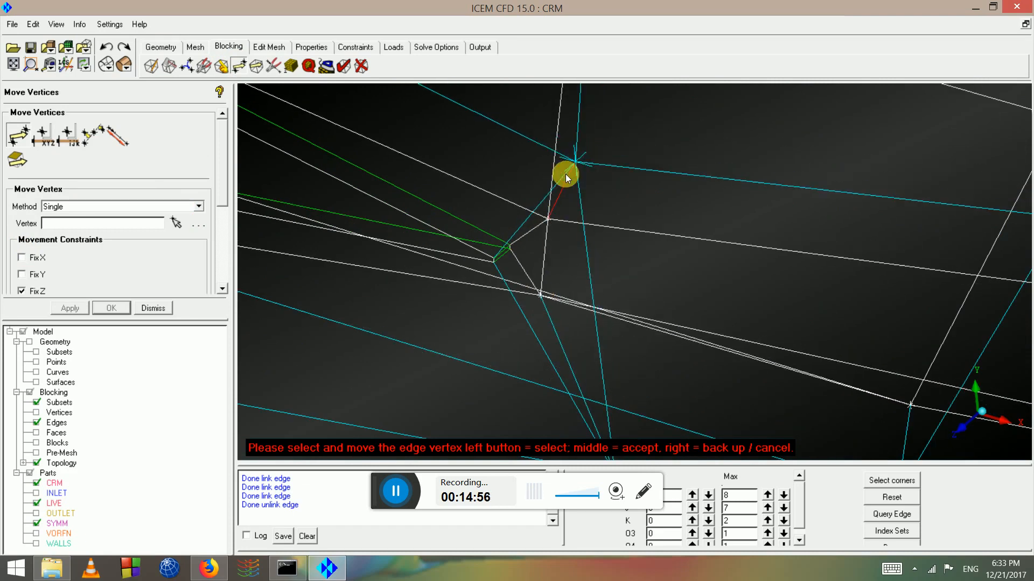
{"action": "scroll", "coordinate": [625, 404], "scroll_direction": "down", "scroll_amount": 2}
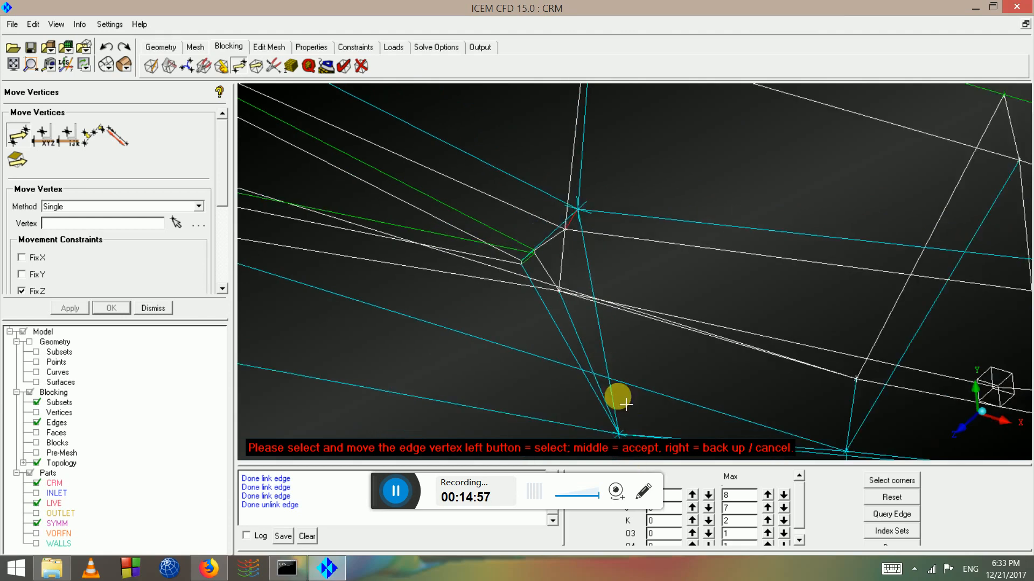
{"action": "left_click_drag", "start_coordinate": [563, 315], "coordinate": [566, 321]}
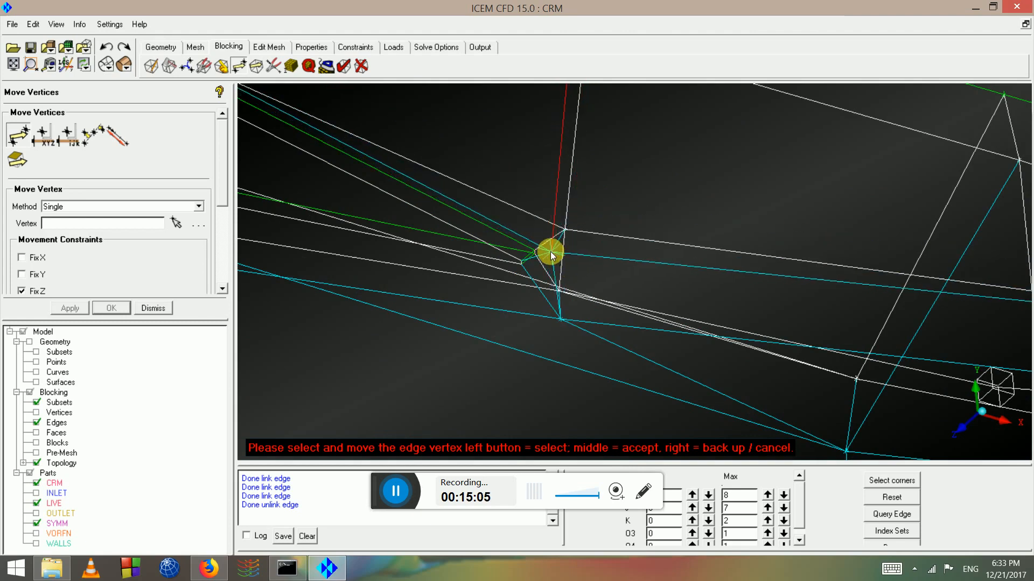
{"action": "left_click_drag", "start_coordinate": [570, 290], "coordinate": [520, 345]}
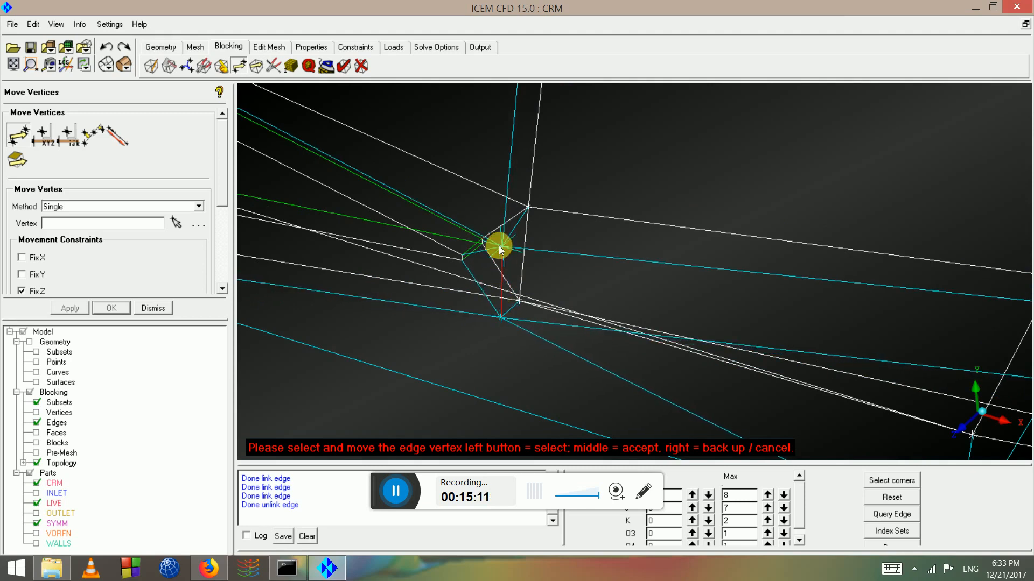
{"action": "left_click_drag", "start_coordinate": [499, 246], "coordinate": [485, 204]}
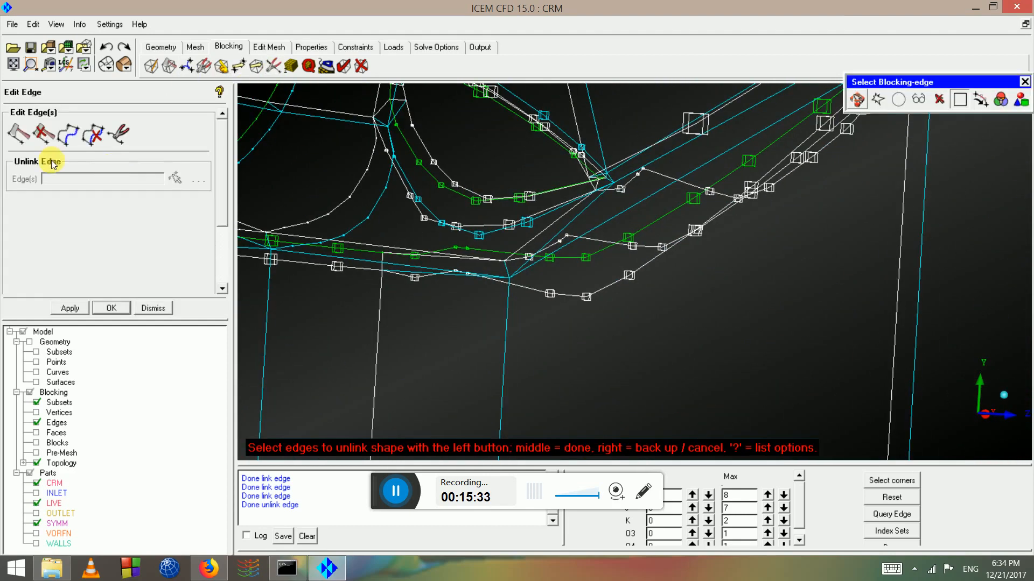
Link a junction edge to its curved source edge at factor 1.0
{"action": "left_click", "coordinate": [68, 135]}
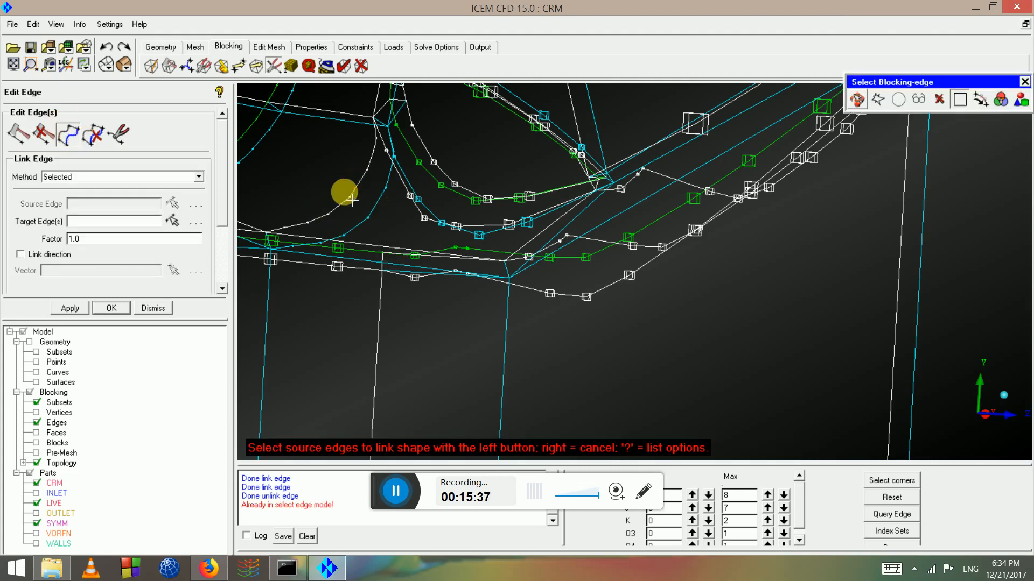
{"action": "scroll", "coordinate": [540, 240], "scroll_direction": "up", "scroll_amount": 2}
{"action": "middle_click", "coordinate": [528, 201]}
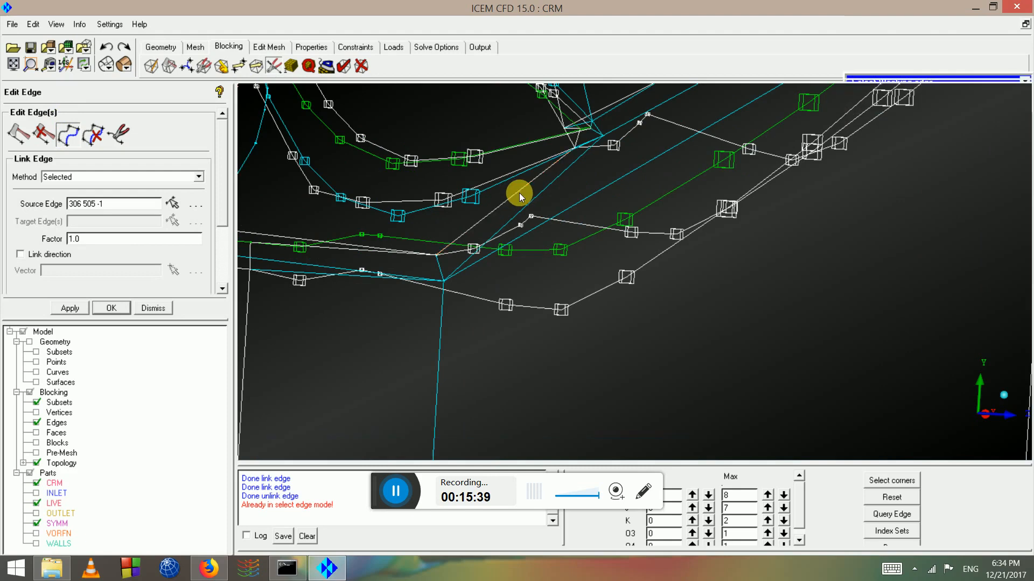
Link another junction edge to source edge 354 513 -1 instead of 549 553 -1
{"action": "left_click", "coordinate": [570, 172]}
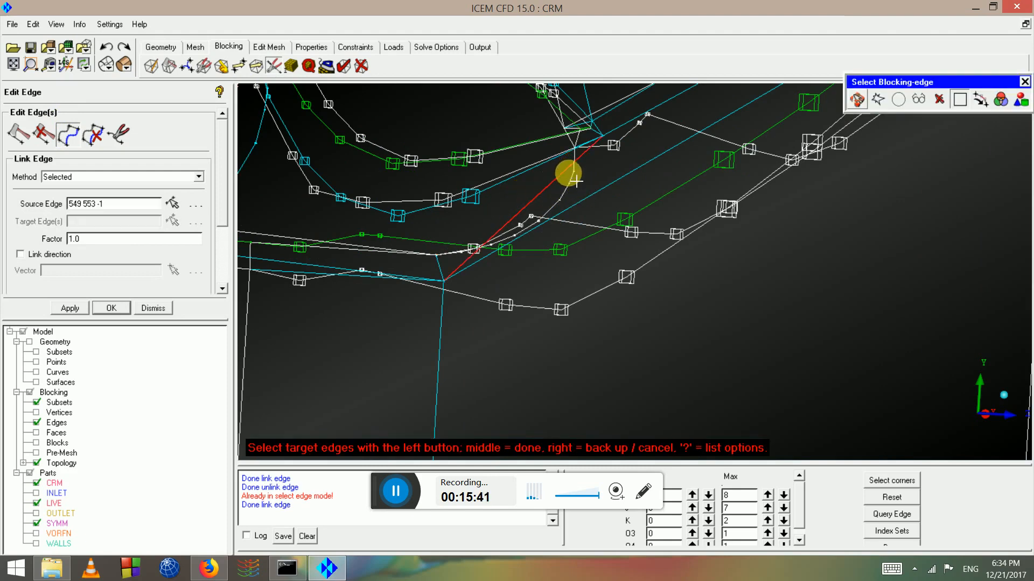
{"action": "left_click", "coordinate": [60, 141]}
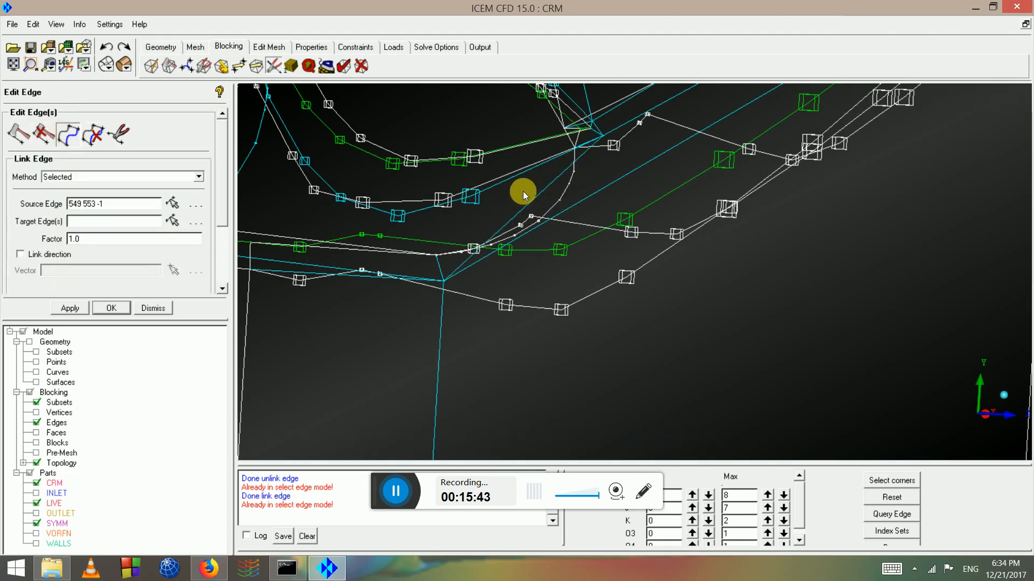
{"action": "left_click", "coordinate": [80, 130]}
{"action": "left_click", "coordinate": [574, 189]}
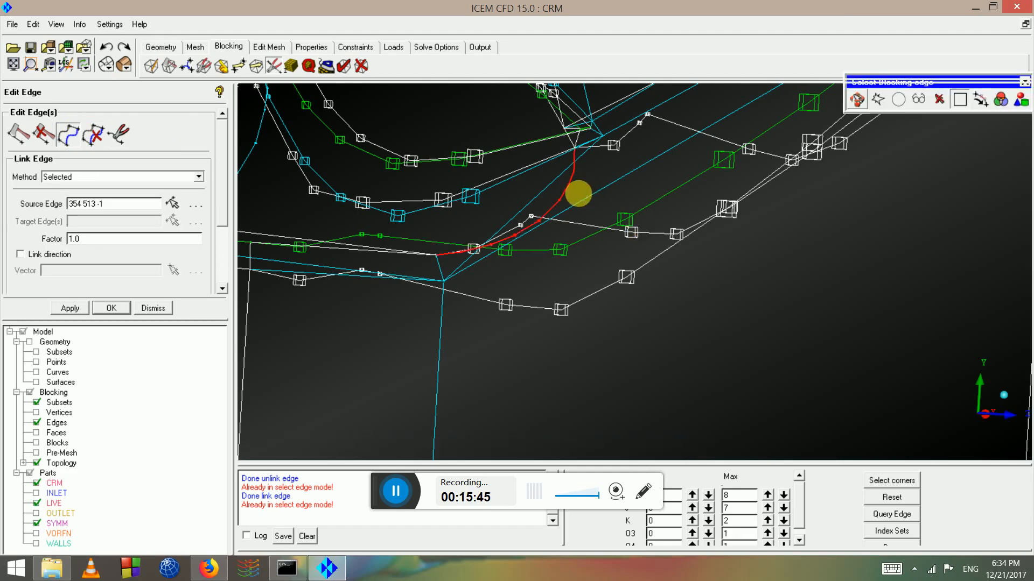
{"action": "middle_click", "coordinate": [569, 198]}
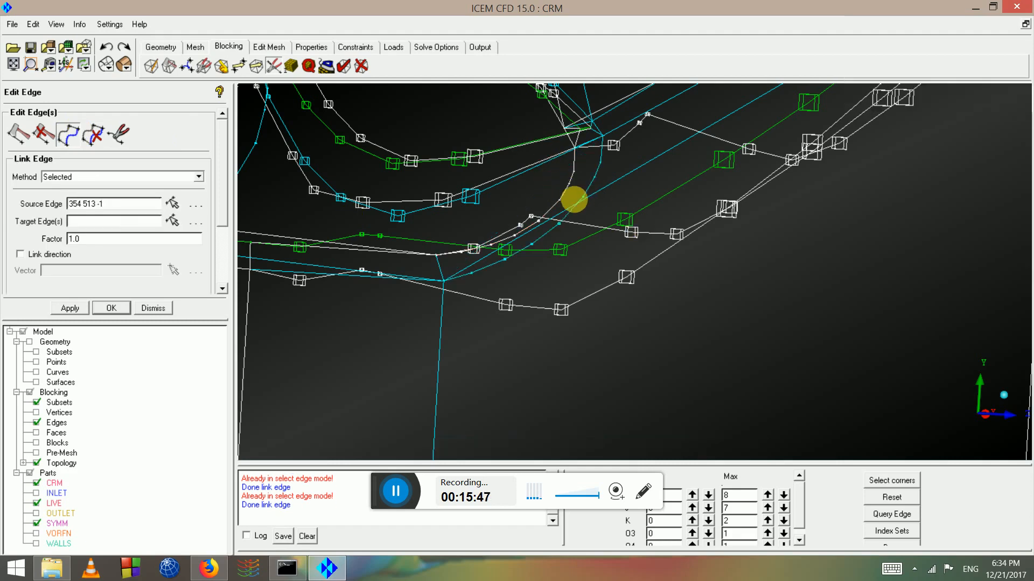
{"action": "scroll", "coordinate": [596, 218], "scroll_direction": "up", "scroll_amount": 1}
{"action": "right_click", "coordinate": [597, 219]}
{"action": "scroll", "coordinate": [597, 222], "scroll_direction": "down", "scroll_amount": 4}
{"action": "left_click_drag", "start_coordinate": [597, 222], "coordinate": [620, 240]}
Inspect the linked junction edges and begin a new edge link with factor 1.25
{"action": "scroll", "coordinate": [599, 234], "scroll_direction": "up", "scroll_amount": 3}
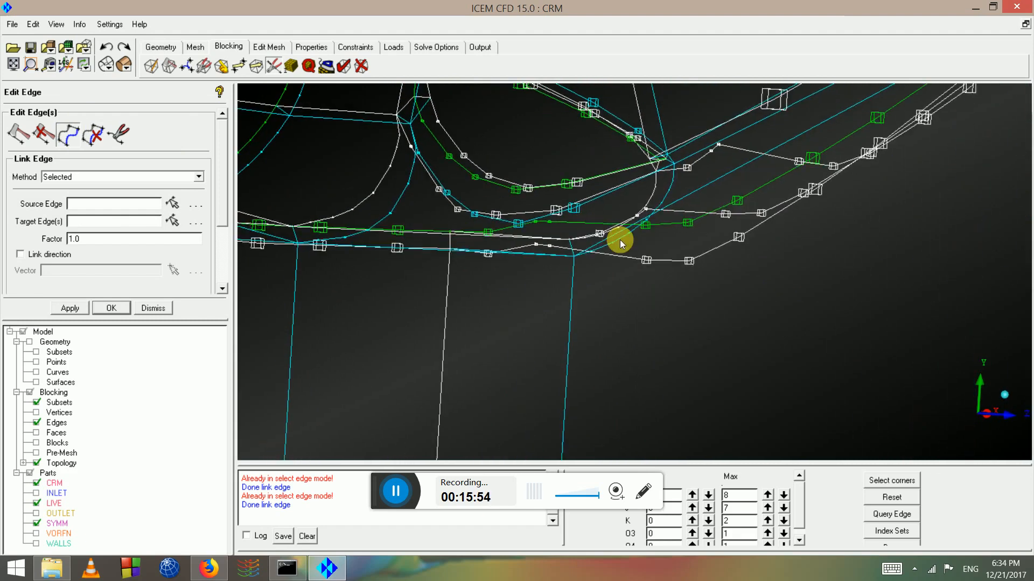
{"action": "scroll", "coordinate": [609, 216], "scroll_direction": "up", "scroll_amount": 3}
{"action": "scroll", "coordinate": [586, 169], "scroll_direction": "up", "scroll_amount": 2}
{"action": "middle_click_drag", "start_coordinate": [585, 169], "coordinate": [11, 86]}
{"action": "scroll", "coordinate": [556, 222], "scroll_direction": "down", "scroll_amount": 5}
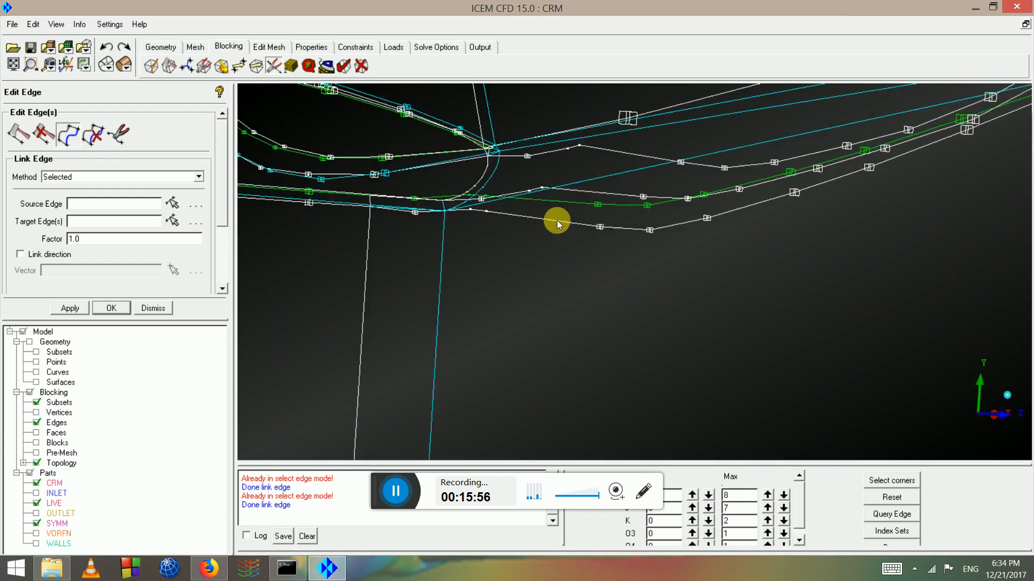
{"action": "left_click_drag", "start_coordinate": [557, 221], "coordinate": [660, 198]}
{"action": "scroll", "coordinate": [660, 198], "scroll_direction": "up", "scroll_amount": 2}
{"action": "left_click_drag", "start_coordinate": [550, 252], "coordinate": [589, 231]}
{"action": "scroll", "coordinate": [589, 231], "scroll_direction": "up", "scroll_amount": 2}
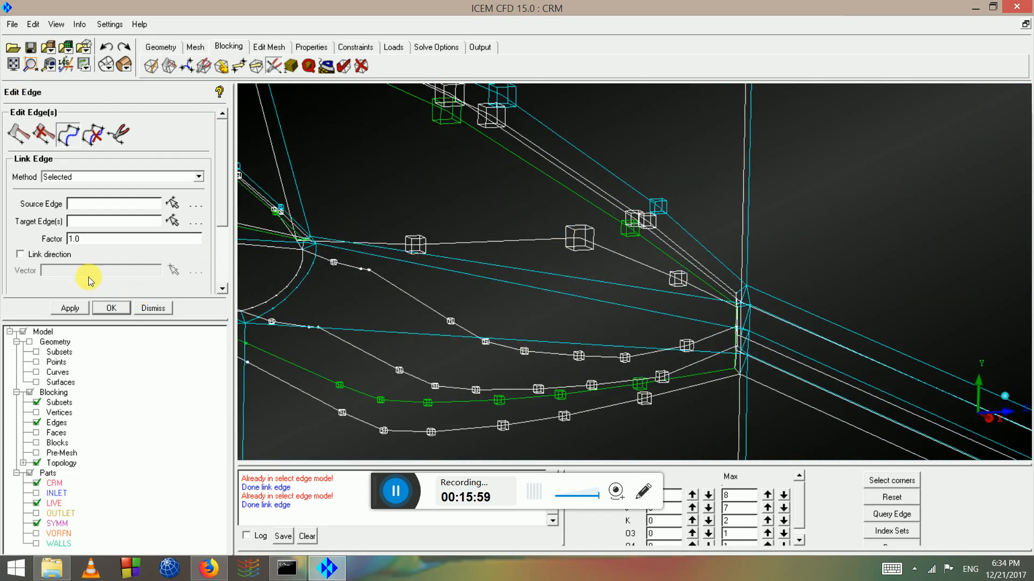
{"action": "left_click", "coordinate": [65, 136]}
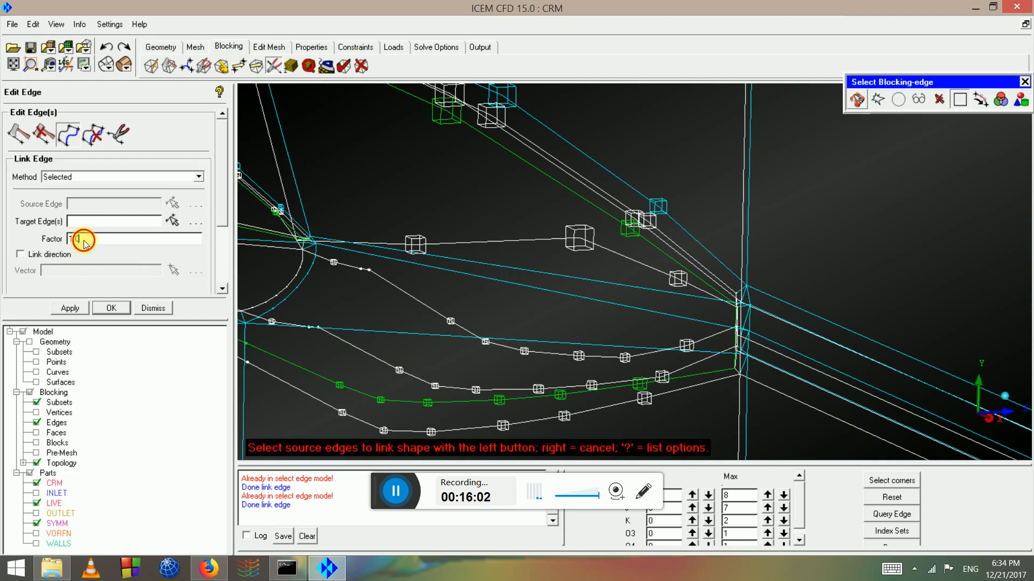
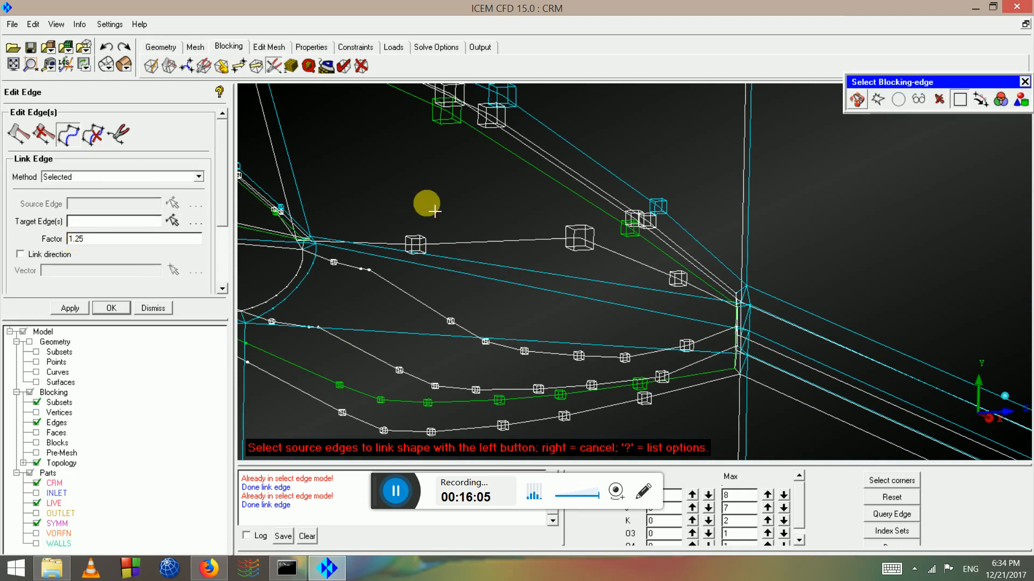
Link the first straight nose edge to its curved source edge at factor 1.25
{"action": "left_click", "coordinate": [478, 243]}
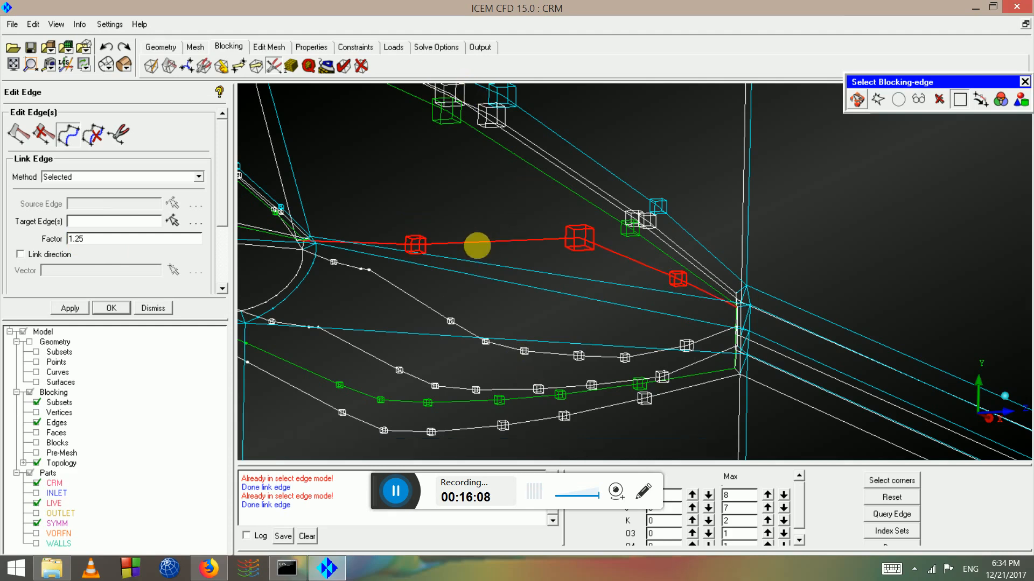
{"action": "middle_click", "coordinate": [497, 273]}
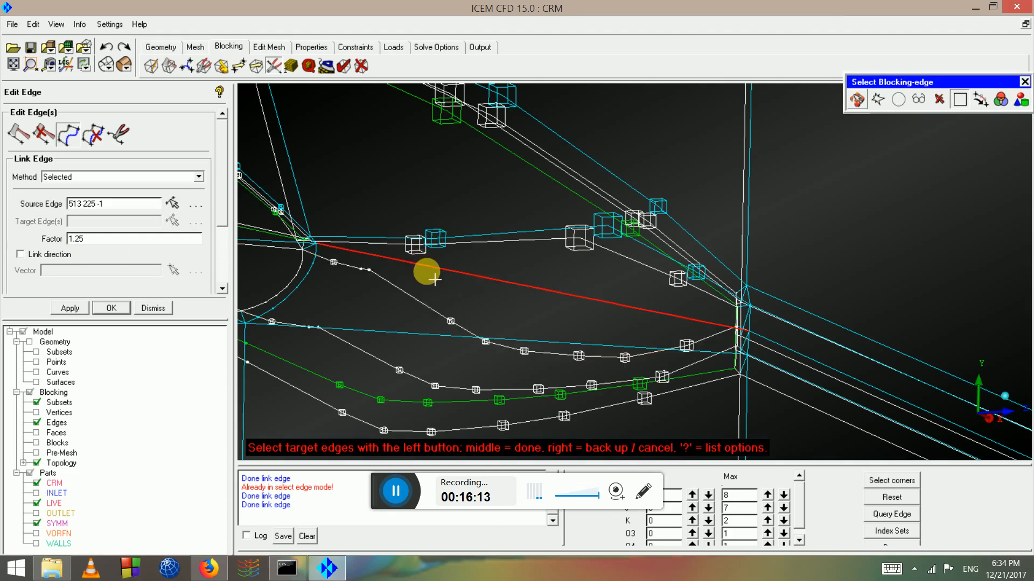
{"action": "middle_click", "coordinate": [525, 280]}
{"action": "scroll", "coordinate": [528, 280], "scroll_direction": "down", "scroll_amount": 4}
{"action": "middle_click", "coordinate": [532, 284]}
{"action": "left_click_drag", "start_coordinate": [525, 284], "coordinate": [487, 264]}
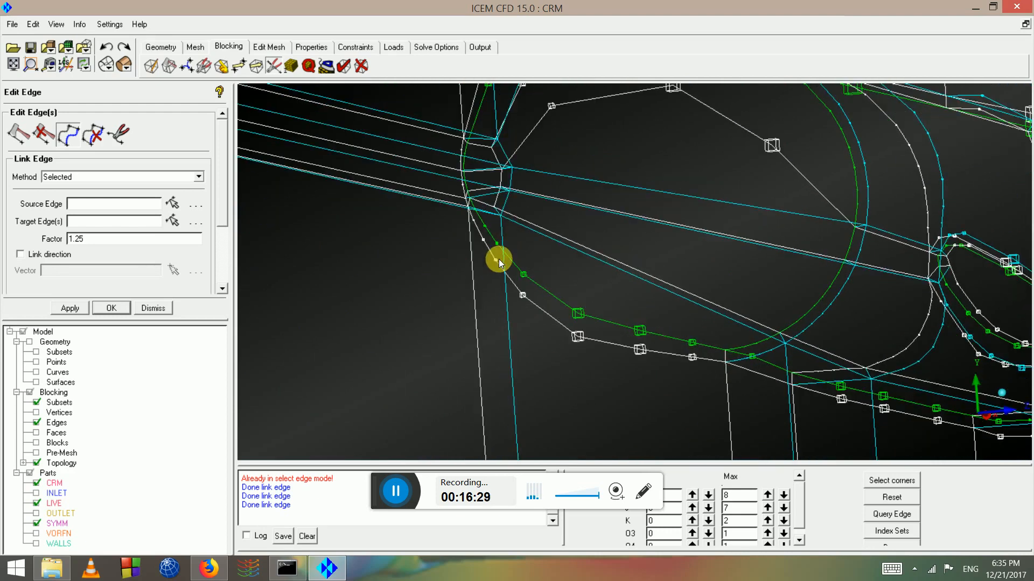
Link two more straight edges to the green and white curved source edges
{"action": "left_click", "coordinate": [69, 135]}
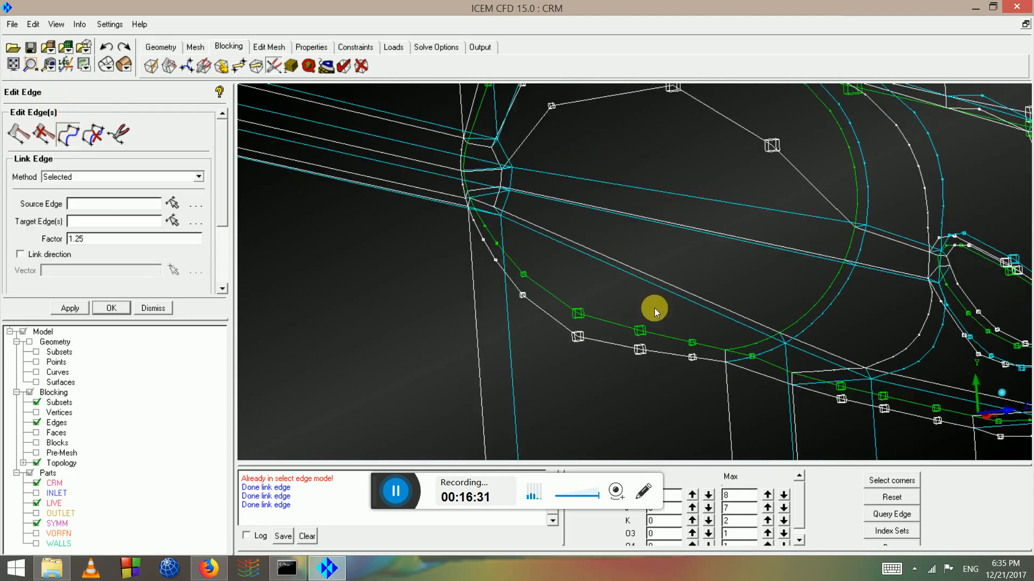
{"action": "scroll", "coordinate": [584, 302], "scroll_direction": "up", "scroll_amount": 2}
{"action": "left_click", "coordinate": [569, 326]}
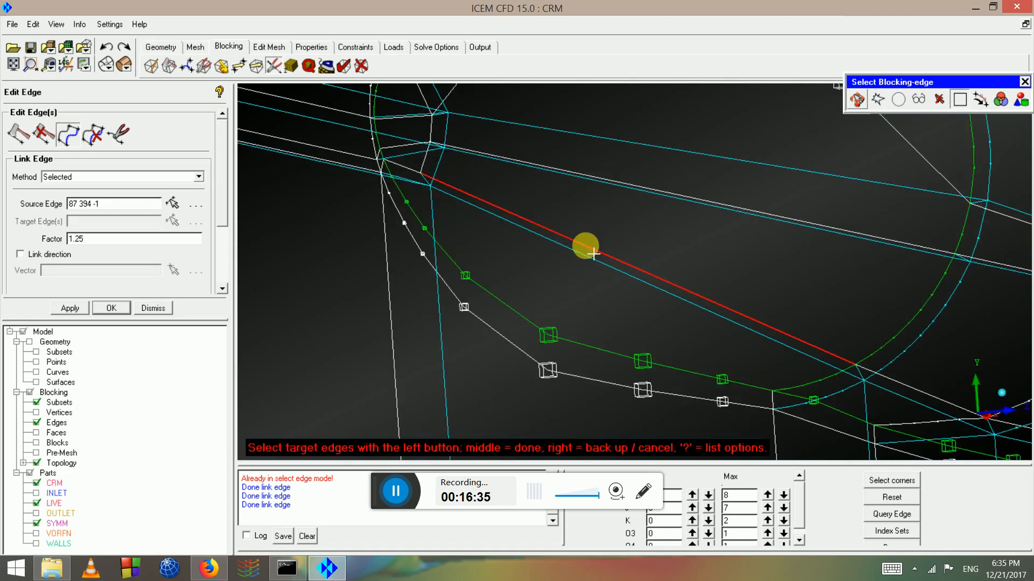
{"action": "middle_click", "coordinate": [592, 253]}
{"action": "left_click", "coordinate": [604, 326]}
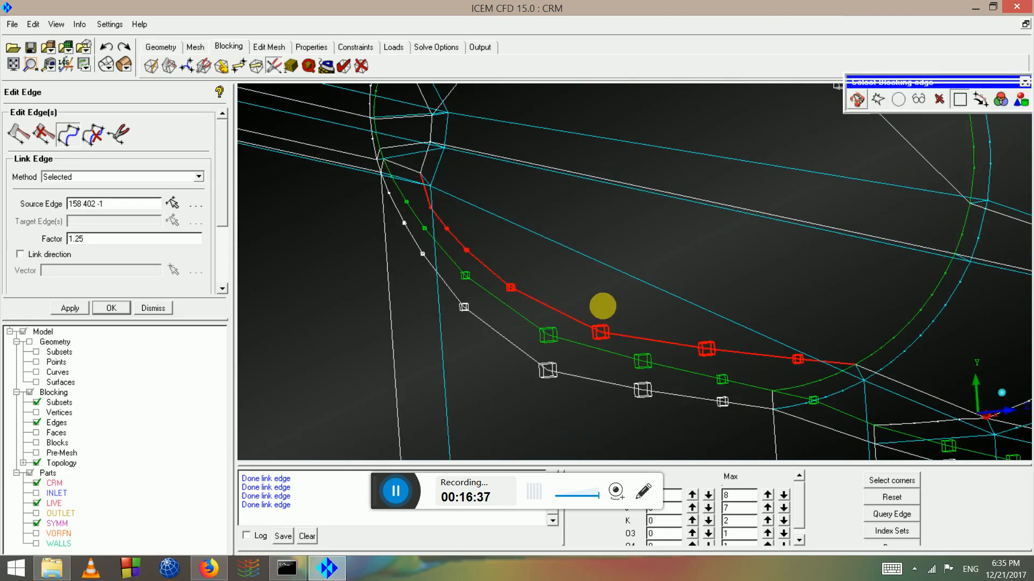
{"action": "left_click", "coordinate": [650, 189]}
{"action": "middle_click", "coordinate": [646, 186]}
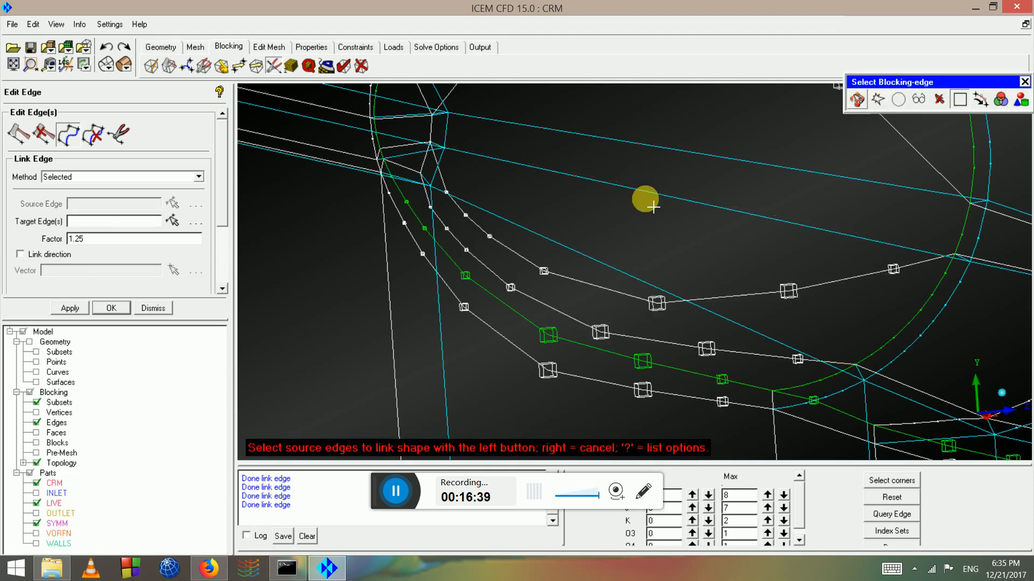
Link the cyan and red target edges to their neighbouring curved source edges
{"action": "scroll", "coordinate": [694, 258], "scroll_direction": "down", "scroll_amount": 2}
{"action": "left_click", "coordinate": [746, 278]}
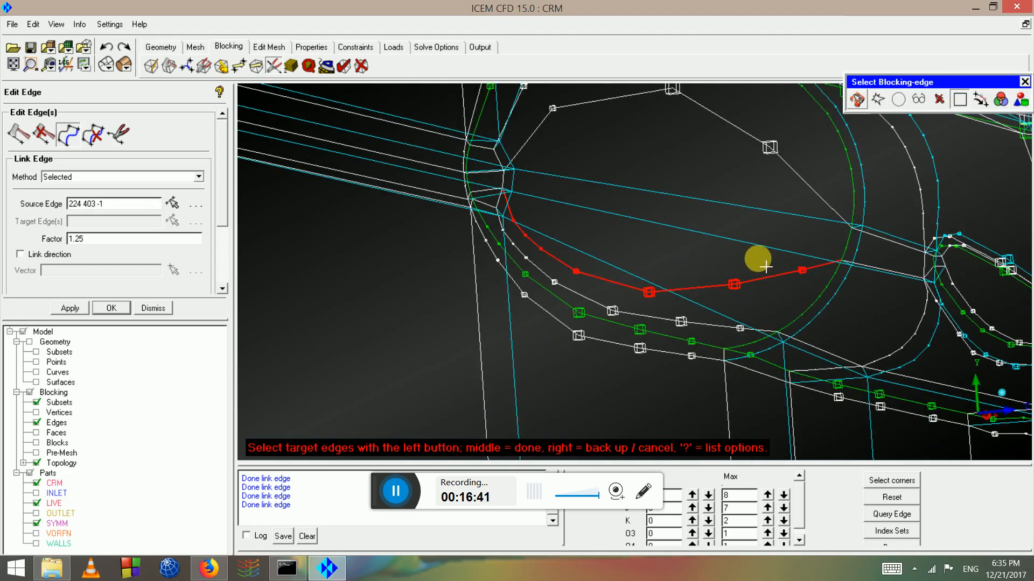
{"action": "left_click", "coordinate": [751, 262]}
{"action": "middle_click", "coordinate": [745, 261]}
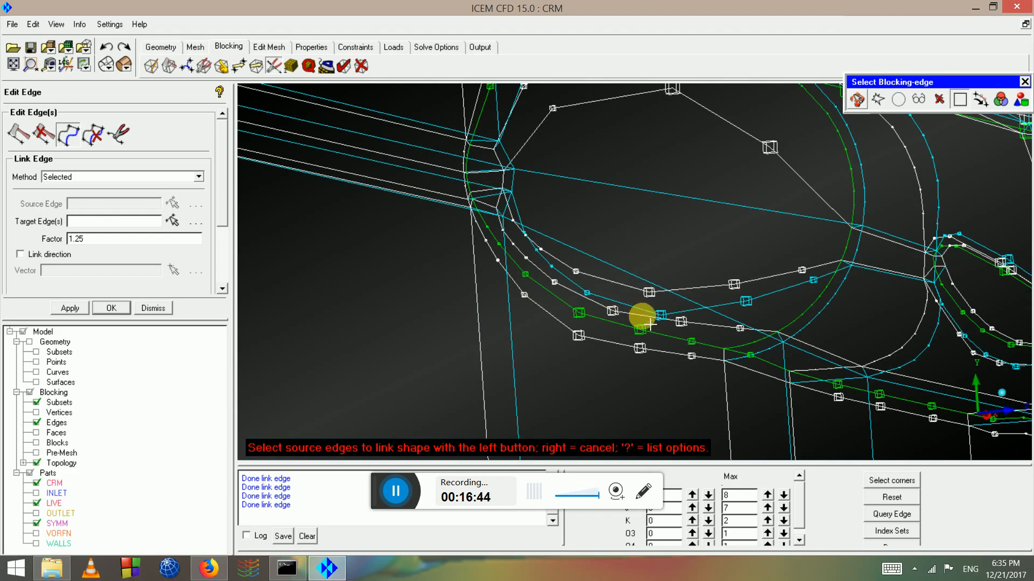
{"action": "scroll", "coordinate": [650, 324], "scroll_direction": "up", "scroll_amount": 2}
{"action": "left_click", "coordinate": [801, 359]}
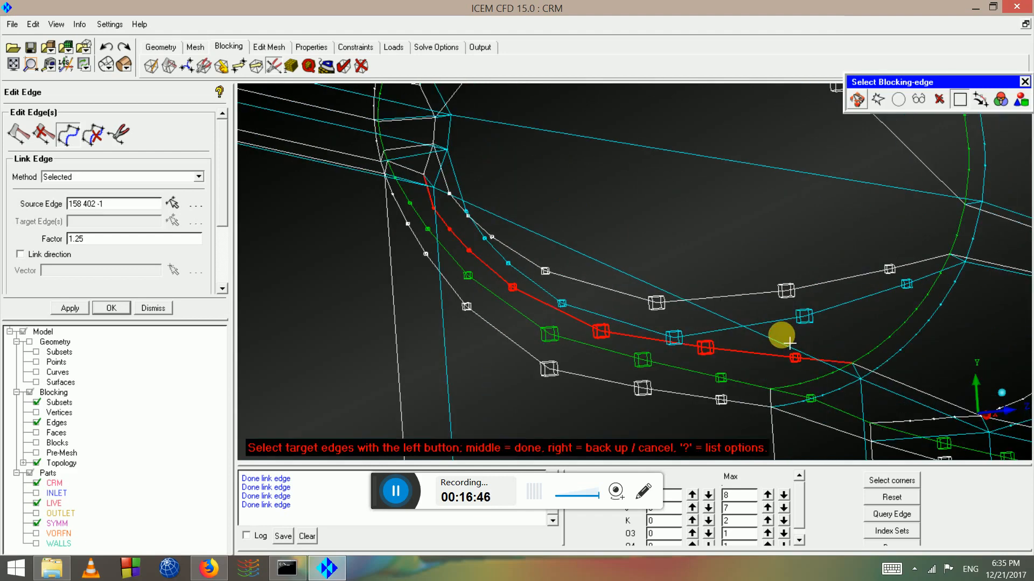
{"action": "middle_click", "coordinate": [797, 347]}
{"action": "middle_click", "coordinate": [782, 342]}
{"action": "scroll", "coordinate": [674, 278], "scroll_direction": "down", "scroll_amount": 4}
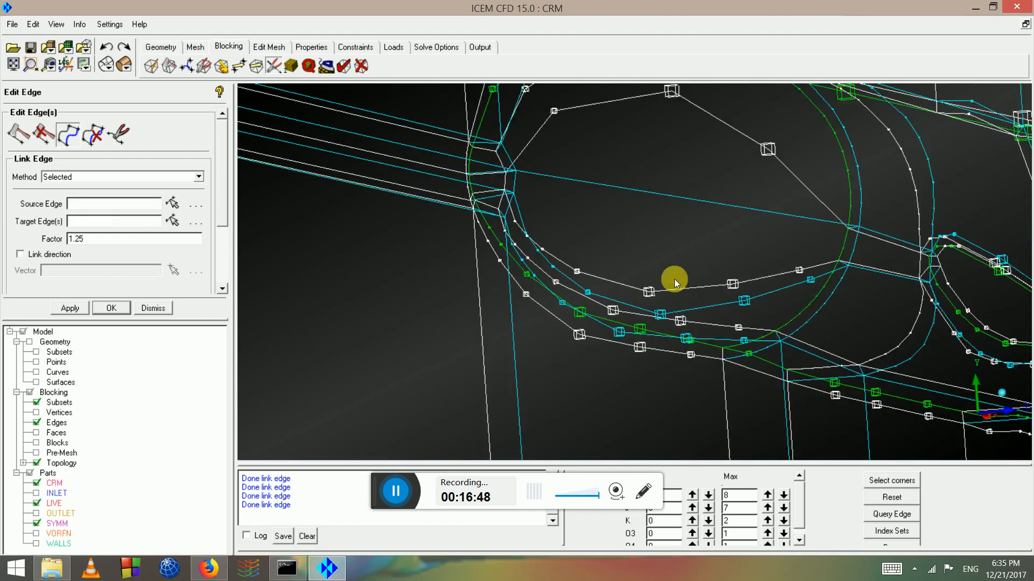
Link one more edge so it follows the upper edge chain around the loop
{"action": "left_click_drag", "start_coordinate": [654, 232], "coordinate": [431, 277]}
{"action": "scroll", "coordinate": [640, 251], "scroll_direction": "up", "scroll_amount": 1}
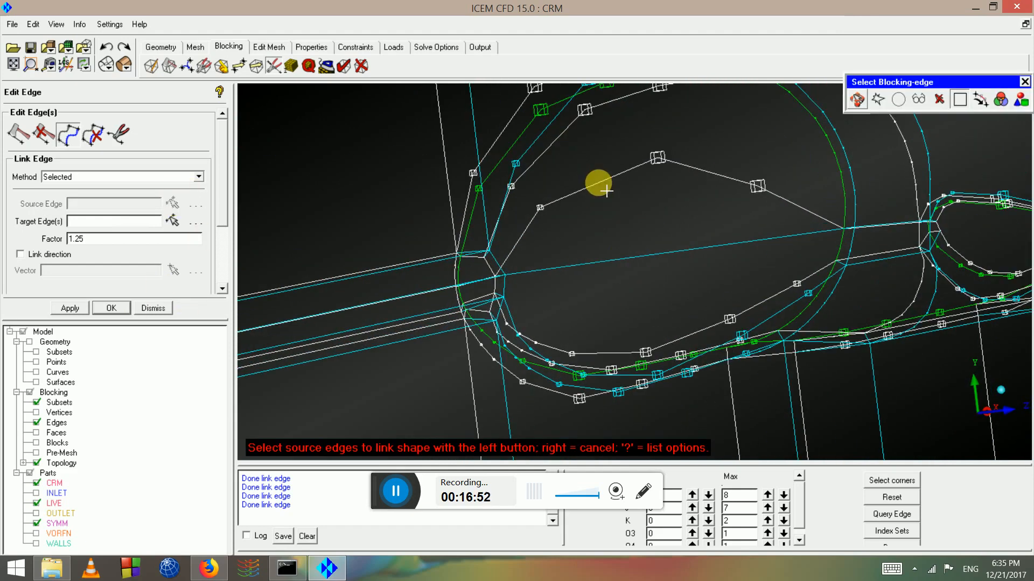
{"action": "left_click", "coordinate": [596, 183]}
{"action": "left_click", "coordinate": [638, 254]}
{"action": "middle_click", "coordinate": [638, 255]}
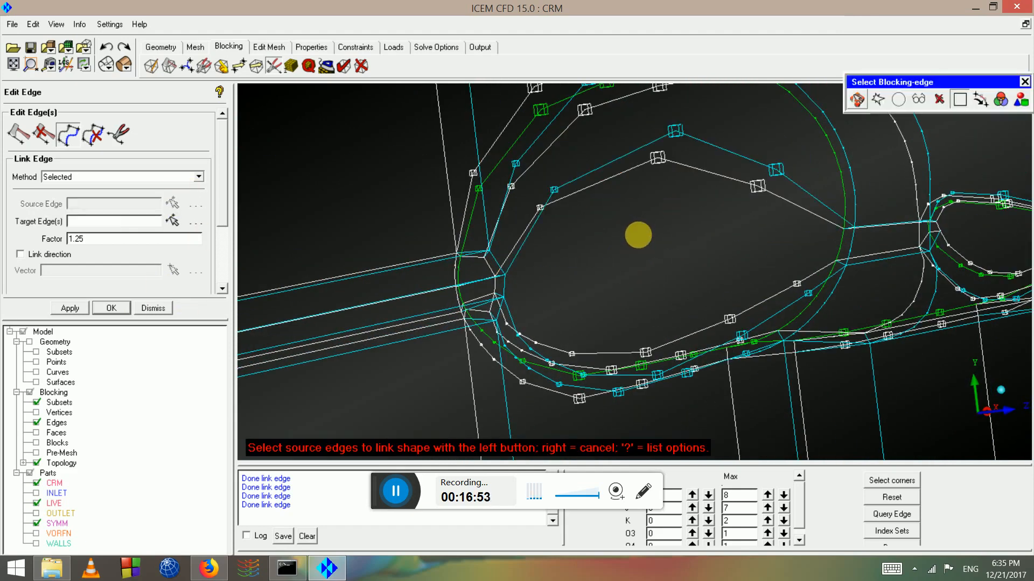
{"action": "scroll", "coordinate": [639, 237], "scroll_direction": "down", "scroll_amount": 2}
{"action": "left_click_drag", "start_coordinate": [667, 243], "coordinate": [20, 167]}
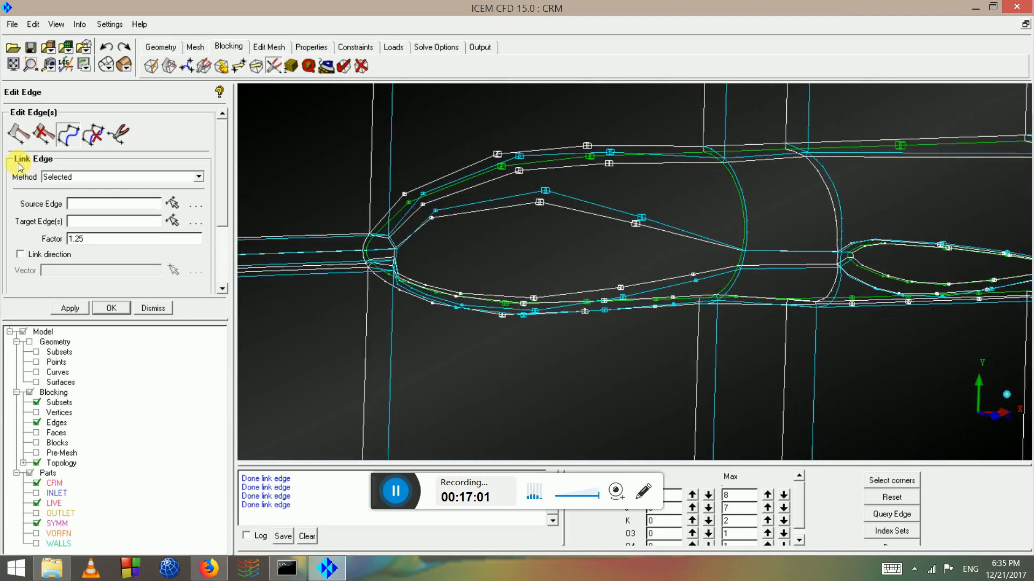
Show the surfaces solid-shaded to check the linked edges against the pink nose, then revert to wireframe
{"action": "left_click", "coordinate": [37, 383]}
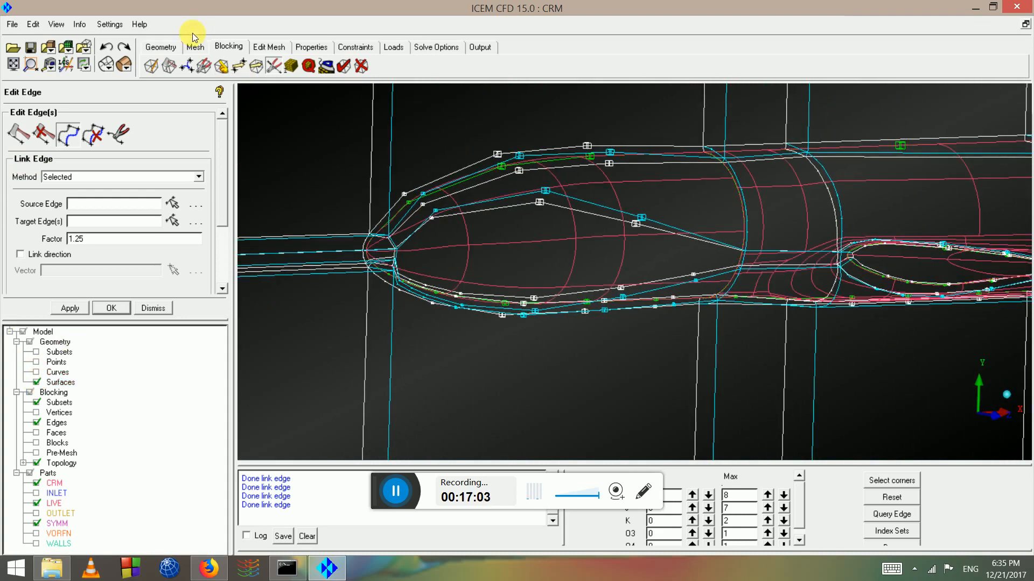
{"action": "left_click", "coordinate": [125, 64]}
{"action": "mouse_move", "coordinate": [461, 208]}
{"action": "left_mouse_down"}
{"action": "mouse_move", "coordinate": [531, 169]}
{"action": "mouse_move", "coordinate": [673, 203]}
{"action": "mouse_move", "coordinate": [671, 235]}
{"action": "mouse_move", "coordinate": [621, 225]}
{"action": "mouse_move", "coordinate": [705, 241]}
{"action": "mouse_move", "coordinate": [560, 227]}
{"action": "mouse_move", "coordinate": [598, 254]}
{"action": "mouse_move", "coordinate": [551, 282]}
{"action": "mouse_move", "coordinate": [498, 277]}
{"action": "mouse_move", "coordinate": [435, 245]}
{"action": "mouse_move", "coordinate": [508, 282]}
{"action": "mouse_move", "coordinate": [495, 227]}
{"action": "left_mouse_up"}
{"action": "scroll", "coordinate": [621, 225], "scroll_direction": "up", "scroll_amount": 4}
{"action": "scroll", "coordinate": [683, 175], "scroll_direction": "down", "scroll_amount": 10}
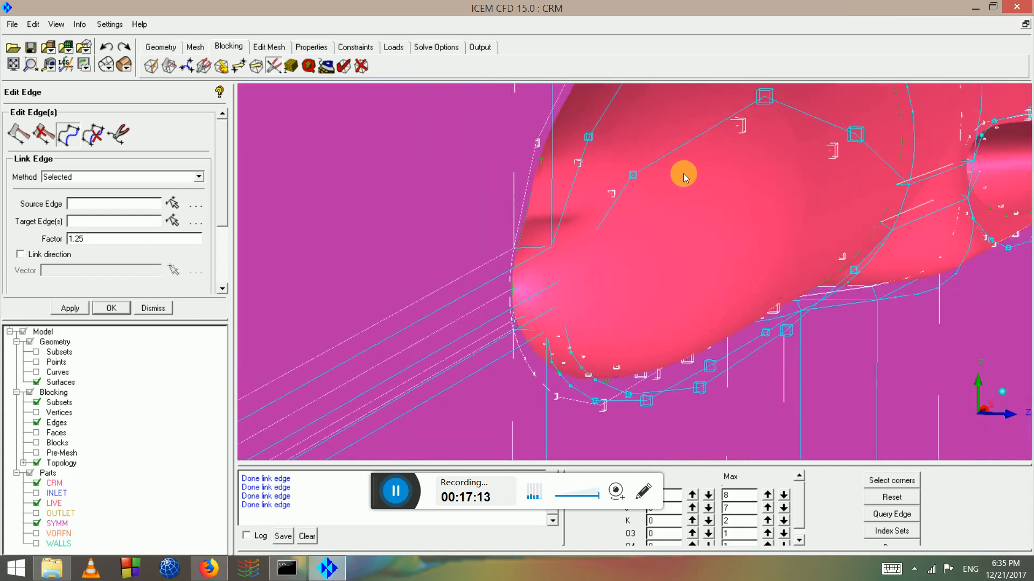
{"action": "left_click_drag", "start_coordinate": [597, 240], "coordinate": [582, 196]}
{"action": "scroll", "coordinate": [515, 220], "scroll_direction": "up", "scroll_amount": 4}
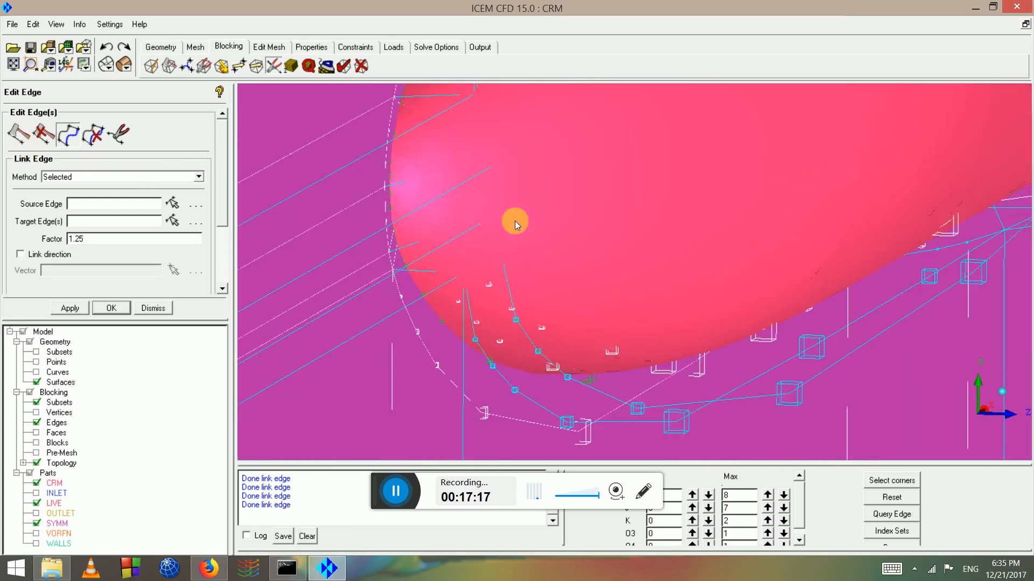
{"action": "middle_click_drag", "start_coordinate": [515, 221], "coordinate": [512, 346]}
{"action": "left_click", "coordinate": [111, 64]}
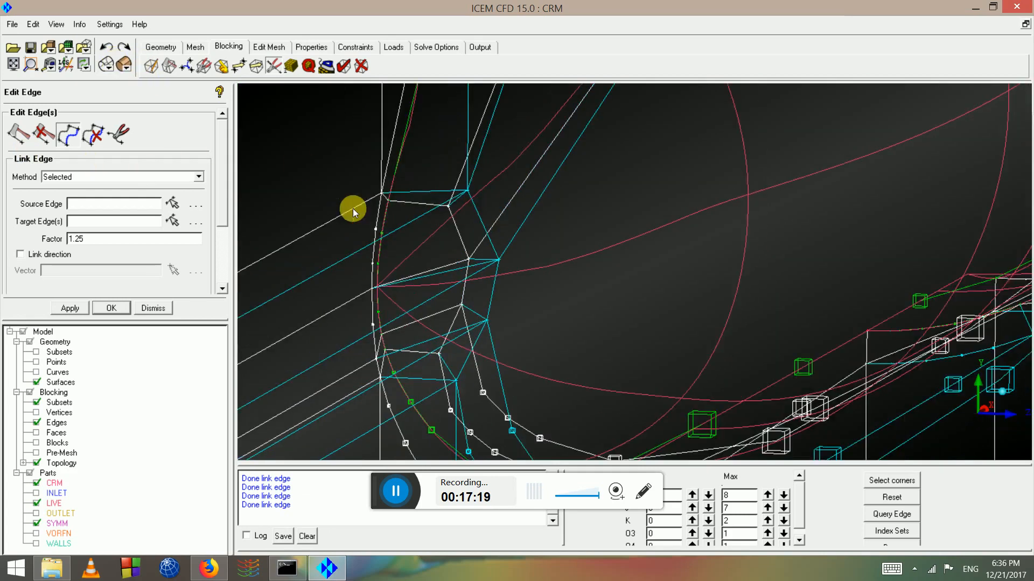
{"action": "left_click", "coordinate": [240, 67]}
Set the vertex-move axis constraints, try dragging several nose vertices, then undo those moves
{"action": "left_click", "coordinate": [22, 257]}
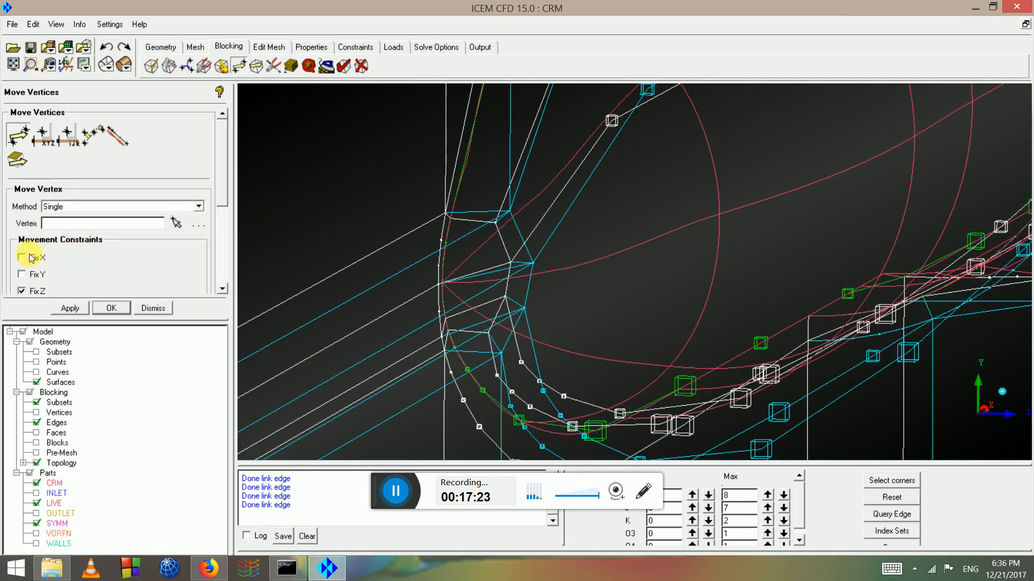
{"action": "left_click", "coordinate": [24, 277]}
{"action": "left_click", "coordinate": [176, 223]}
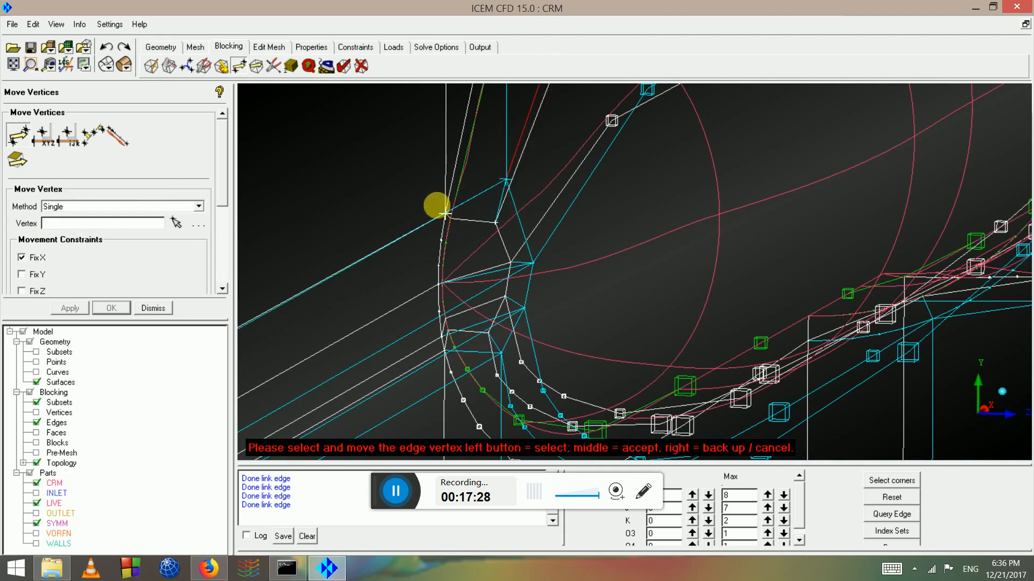
{"action": "left_click_drag", "start_coordinate": [438, 196], "coordinate": [590, 269]}
{"action": "left_click_drag", "start_coordinate": [523, 308], "coordinate": [577, 319]}
{"action": "scroll", "coordinate": [567, 335], "scroll_direction": "down", "scroll_amount": 2}
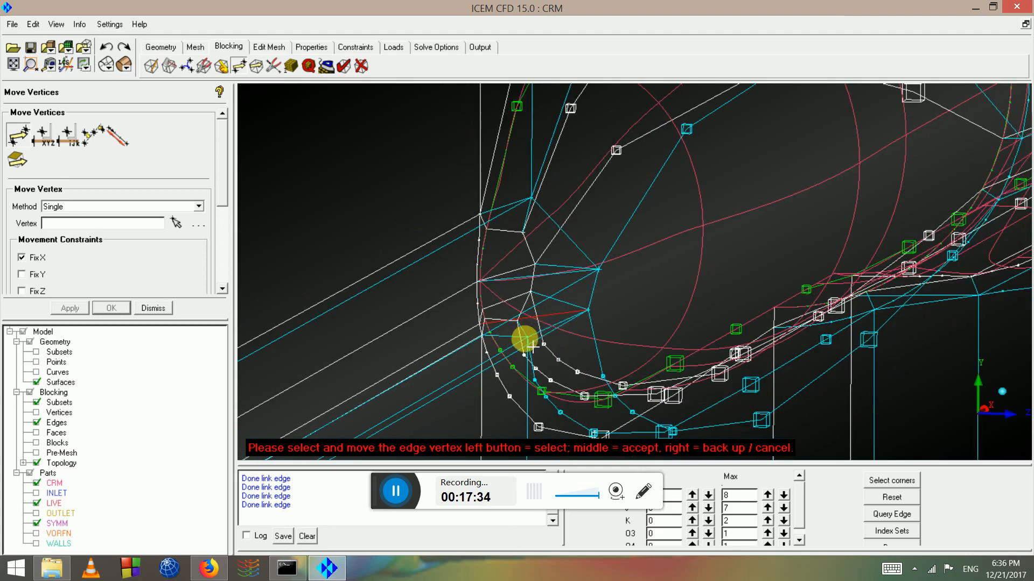
{"action": "left_click_drag", "start_coordinate": [532, 346], "coordinate": [462, 321]}
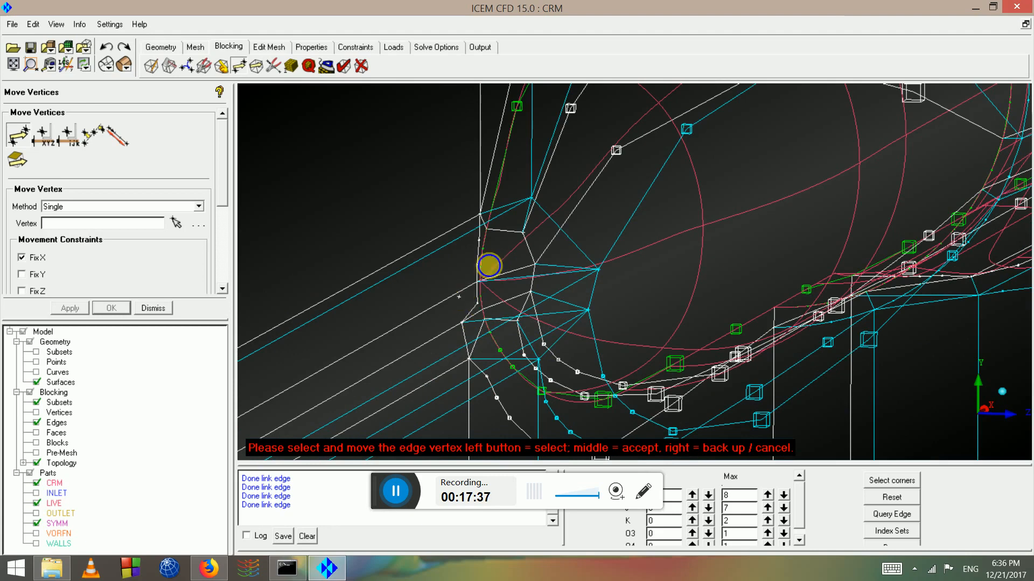
{"action": "left_click_drag", "start_coordinate": [480, 223], "coordinate": [471, 221]}
{"action": "scroll", "coordinate": [475, 275], "scroll_direction": "up", "scroll_amount": 4}
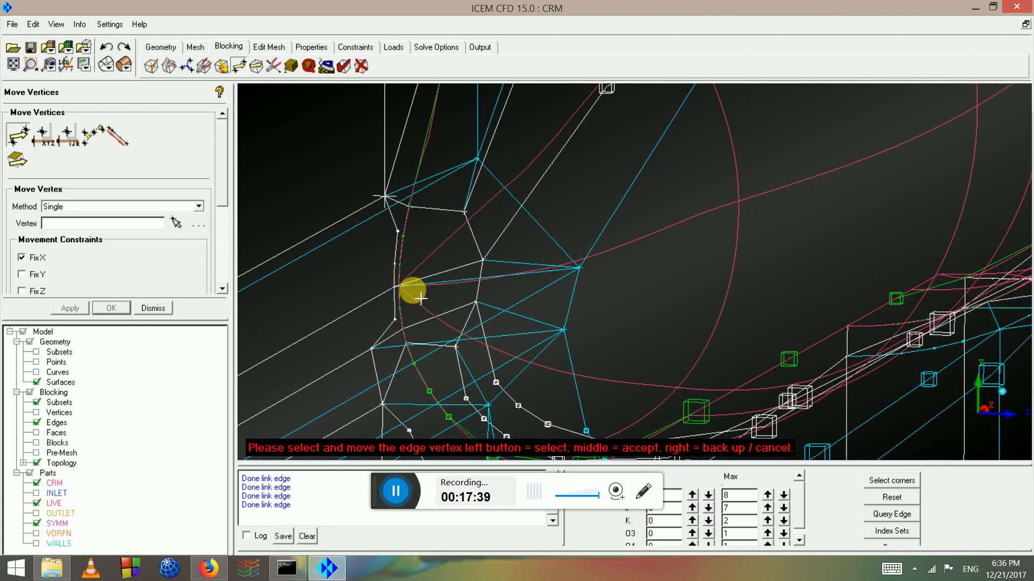
{"action": "scroll", "coordinate": [437, 320], "scroll_direction": "down", "scroll_amount": 6}
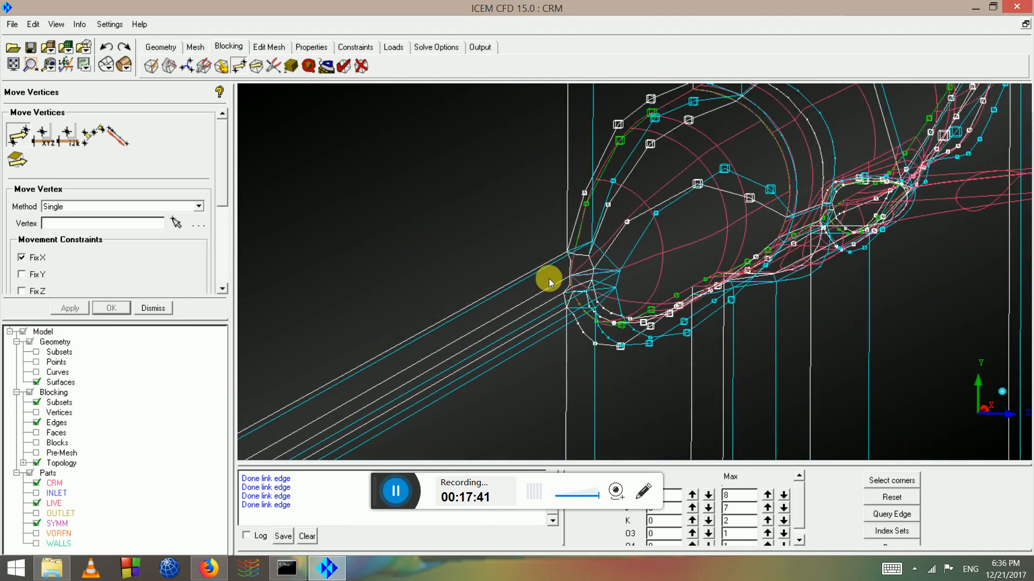
{"action": "left_click", "coordinate": [106, 49]}
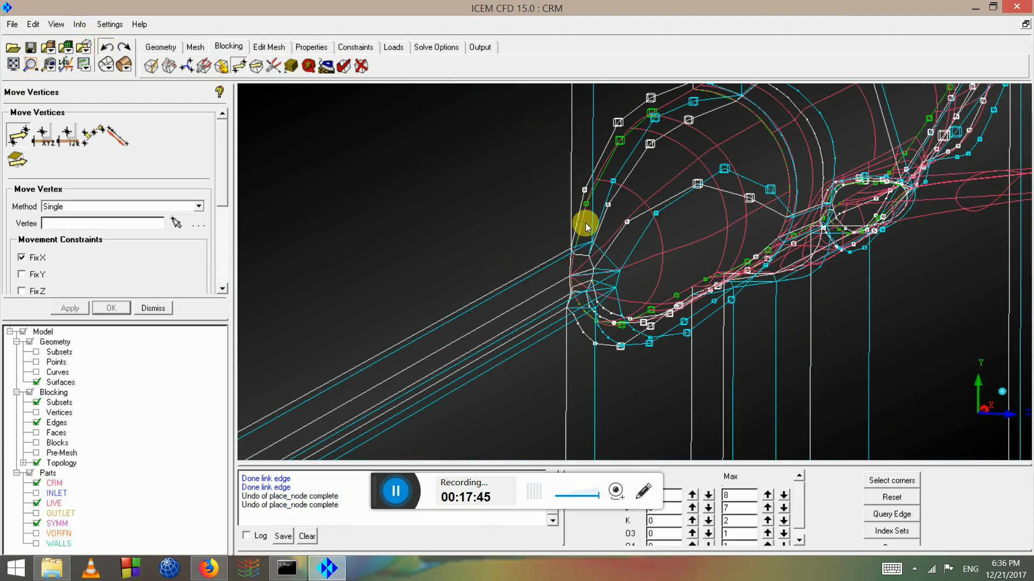
Drag an edge vertex up-left onto the nose curve and accept the move
{"action": "scroll", "coordinate": [564, 274], "scroll_direction": "up", "scroll_amount": 3}
{"action": "left_click_drag", "start_coordinate": [564, 275], "coordinate": [366, 256]}
{"action": "middle_click_drag", "start_coordinate": [367, 255], "coordinate": [622, 276]}
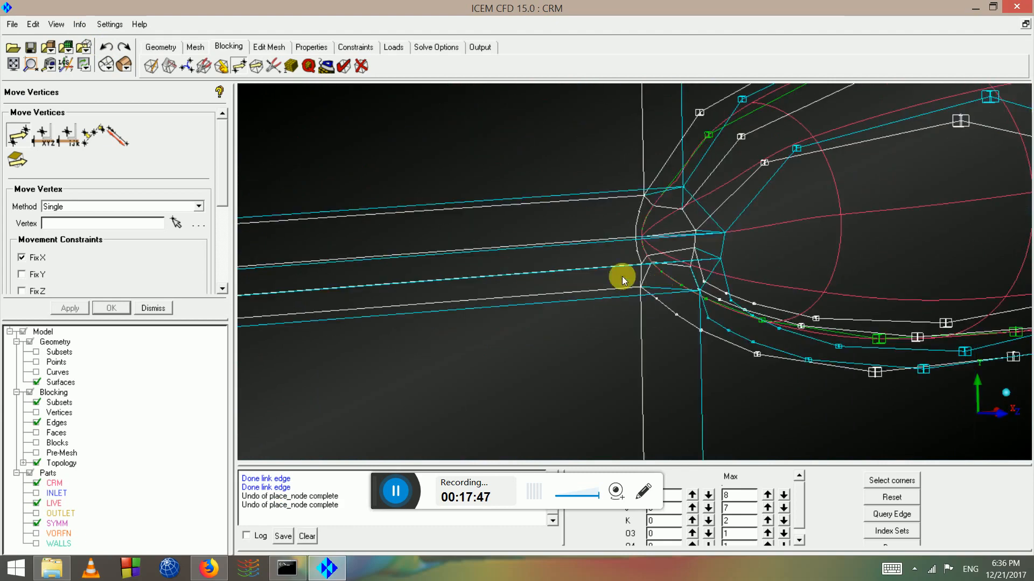
{"action": "left_click_drag", "start_coordinate": [622, 276], "coordinate": [593, 274]}
{"action": "scroll", "coordinate": [303, 290], "scroll_direction": "up", "scroll_amount": 2}
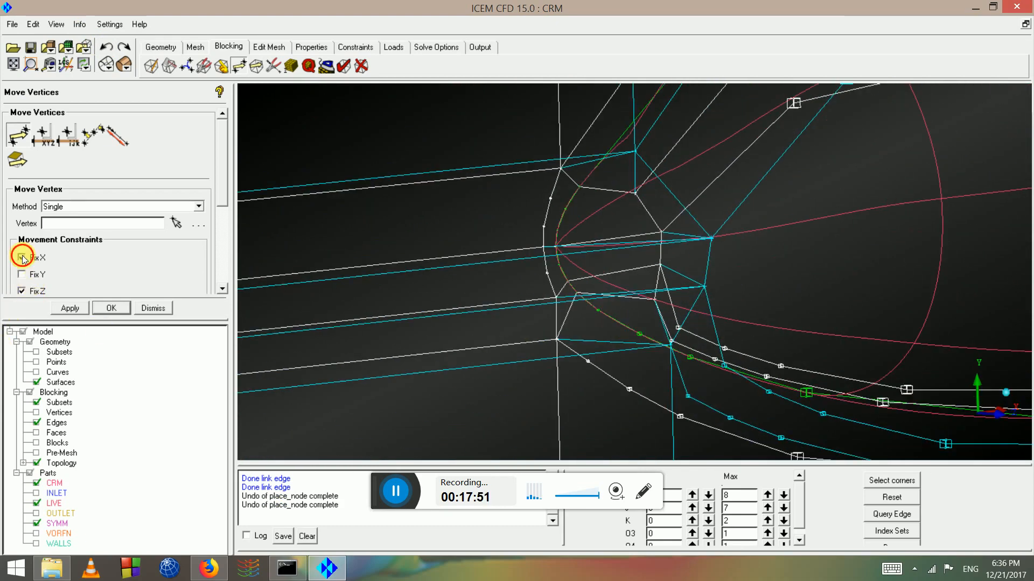
{"action": "left_click", "coordinate": [178, 226]}
{"action": "scroll", "coordinate": [567, 315], "scroll_direction": "up", "scroll_amount": 2}
{"action": "left_click_drag", "start_coordinate": [525, 300], "coordinate": [498, 231]}
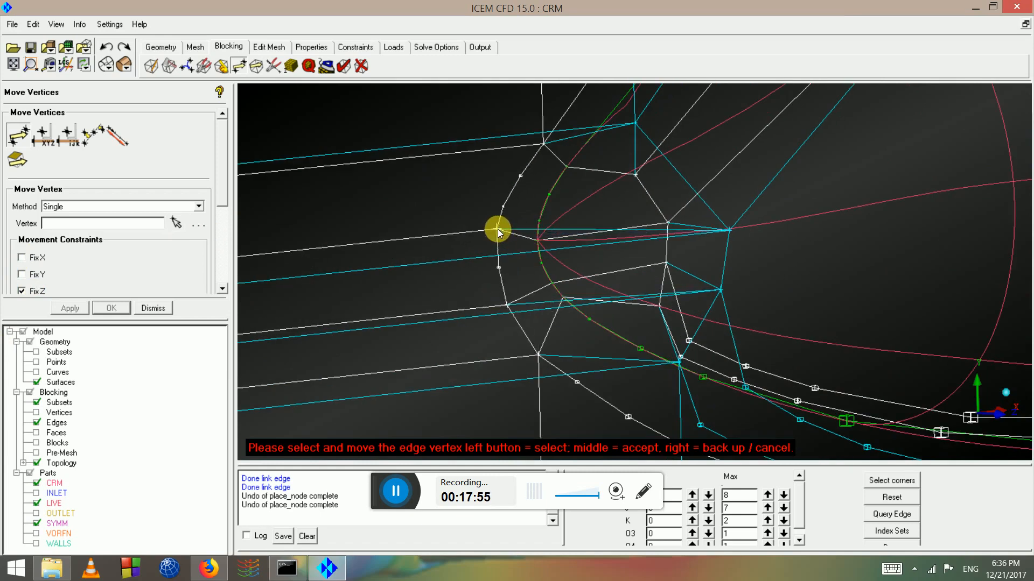
{"action": "left_click_drag", "start_coordinate": [547, 164], "coordinate": [529, 117]}
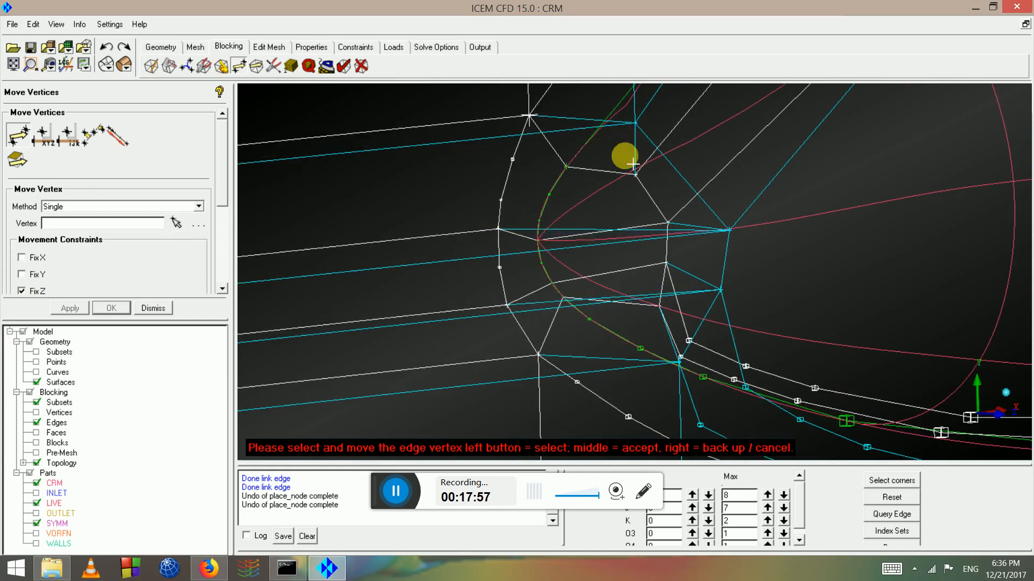
{"action": "scroll", "coordinate": [649, 218], "scroll_direction": "down", "scroll_amount": 3}
{"action": "middle_click", "coordinate": [658, 231]}
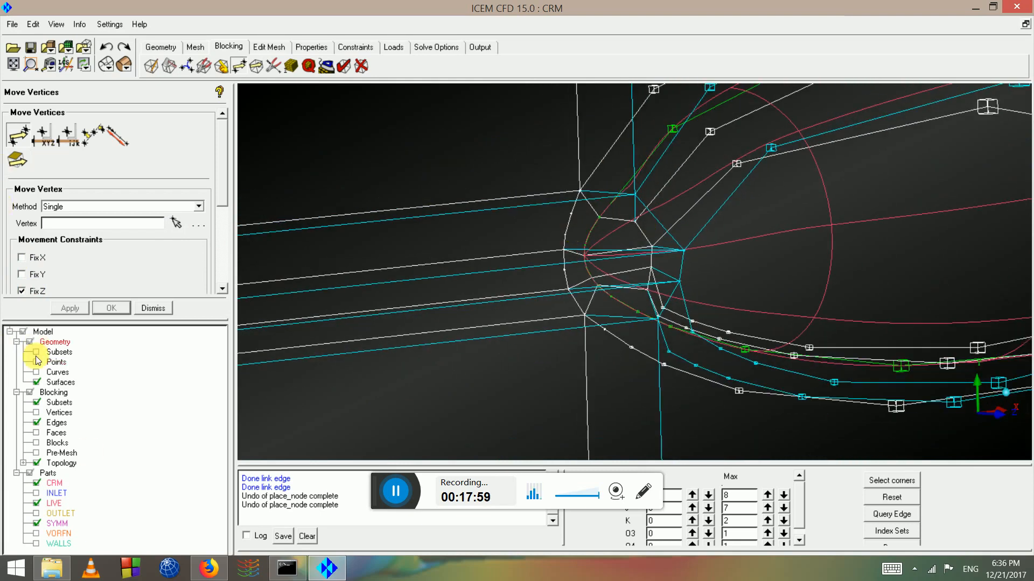
Inspect the wing root against the shaded wing-body surfaces, then hide the geometry surfaces
{"action": "left_click", "coordinate": [124, 62]}
{"action": "scroll", "coordinate": [691, 231], "scroll_direction": "down", "scroll_amount": 4}
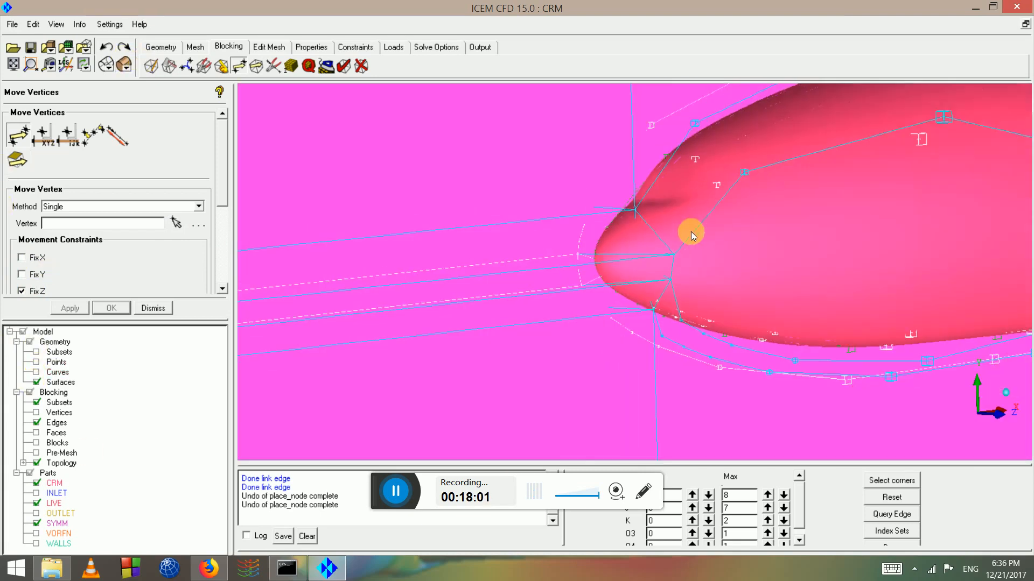
{"action": "left_click_drag", "start_coordinate": [680, 251], "coordinate": [845, 318]}
{"action": "middle_click_drag", "start_coordinate": [844, 318], "coordinate": [457, 150]}
{"action": "mouse_move", "coordinate": [456, 151]}
{"action": "left_mouse_down"}
{"action": "mouse_move", "coordinate": [648, 253]}
{"action": "mouse_move", "coordinate": [679, 240]}
{"action": "mouse_move", "coordinate": [533, 180]}
{"action": "mouse_move", "coordinate": [592, 309]}
{"action": "mouse_move", "coordinate": [573, 252]}
{"action": "mouse_move", "coordinate": [544, 214]}
{"action": "mouse_move", "coordinate": [522, 229]}
{"action": "mouse_move", "coordinate": [492, 199]}
{"action": "mouse_move", "coordinate": [576, 265]}
{"action": "mouse_move", "coordinate": [584, 238]}
{"action": "mouse_move", "coordinate": [479, 187]}
{"action": "mouse_move", "coordinate": [522, 154]}
{"action": "mouse_move", "coordinate": [592, 189]}
{"action": "mouse_move", "coordinate": [607, 154]}
{"action": "mouse_move", "coordinate": [653, 172]}
{"action": "mouse_move", "coordinate": [560, 163]}
{"action": "mouse_move", "coordinate": [598, 237]}
{"action": "mouse_move", "coordinate": [533, 205]}
{"action": "mouse_move", "coordinate": [706, 226]}
{"action": "mouse_move", "coordinate": [819, 166]}
{"action": "mouse_move", "coordinate": [712, 195]}
{"action": "mouse_move", "coordinate": [589, 330]}
{"action": "mouse_move", "coordinate": [623, 277]}
{"action": "mouse_move", "coordinate": [535, 138]}
{"action": "mouse_move", "coordinate": [906, 280]}
{"action": "mouse_move", "coordinate": [555, 296]}
{"action": "mouse_move", "coordinate": [759, 207]}
{"action": "mouse_move", "coordinate": [754, 261]}
{"action": "mouse_move", "coordinate": [600, 280]}
{"action": "mouse_move", "coordinate": [625, 240]}
{"action": "mouse_move", "coordinate": [555, 268]}
{"action": "mouse_move", "coordinate": [670, 377]}
{"action": "mouse_move", "coordinate": [616, 300]}
{"action": "mouse_move", "coordinate": [496, 261]}
{"action": "mouse_move", "coordinate": [557, 250]}
{"action": "mouse_move", "coordinate": [670, 328]}
{"action": "mouse_move", "coordinate": [643, 318]}
{"action": "mouse_move", "coordinate": [586, 245]}
{"action": "mouse_move", "coordinate": [2, 302]}
{"action": "left_mouse_up"}
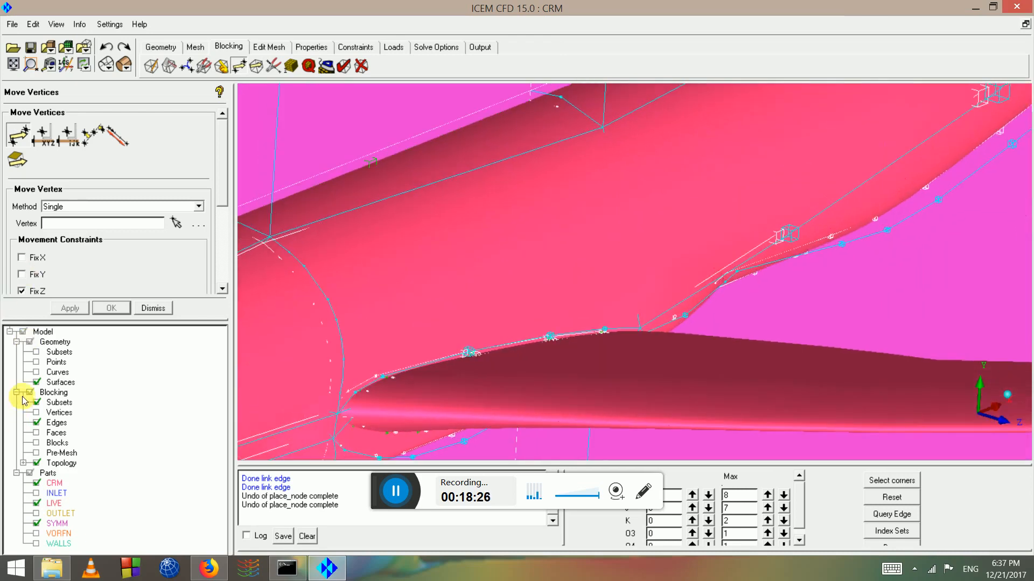
{"action": "left_click_drag", "start_coordinate": [716, 173], "coordinate": [587, 105]}
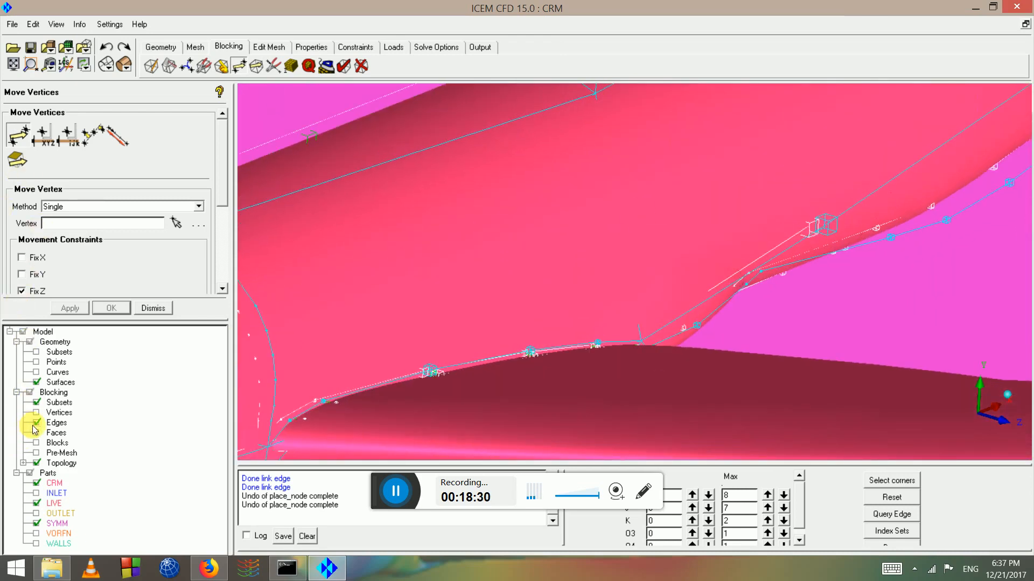
{"action": "left_click", "coordinate": [36, 383]}
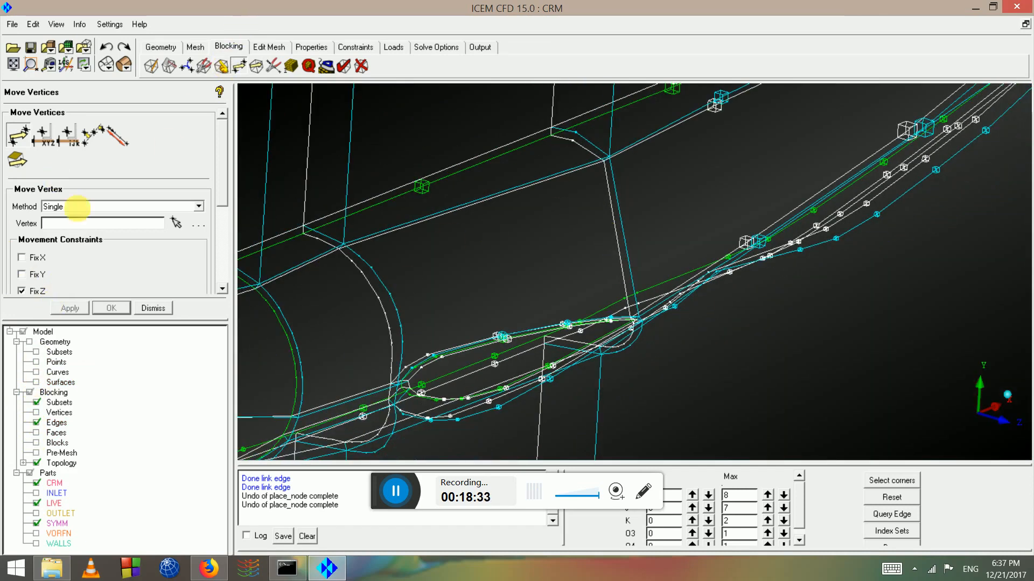
Link two straight fuselage cross-section edges to their adjacent curved source edges
{"action": "left_click", "coordinate": [269, 65]}
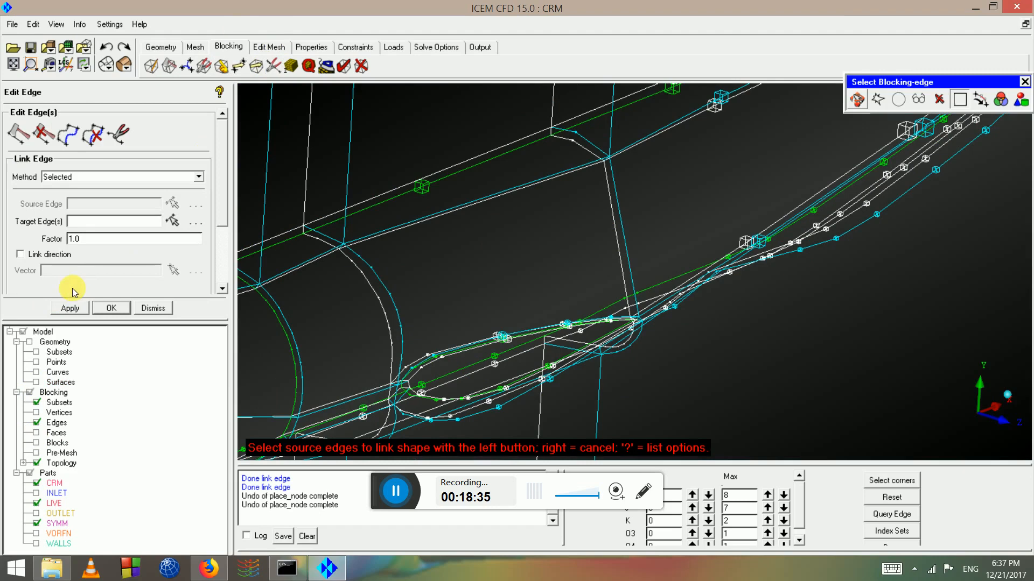
{"action": "left_click", "coordinate": [70, 139]}
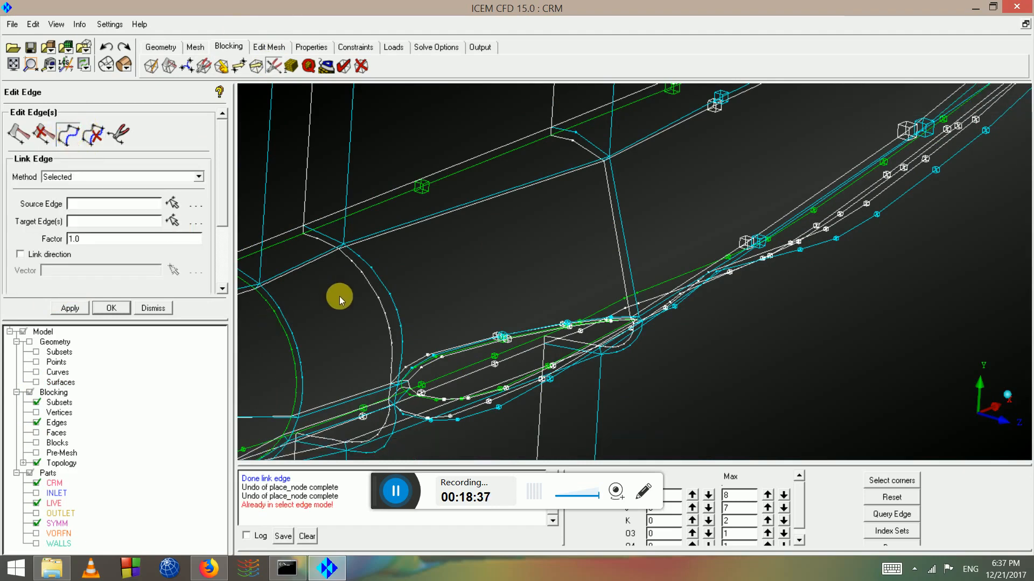
{"action": "left_click", "coordinate": [70, 131]}
{"action": "left_click", "coordinate": [378, 289]}
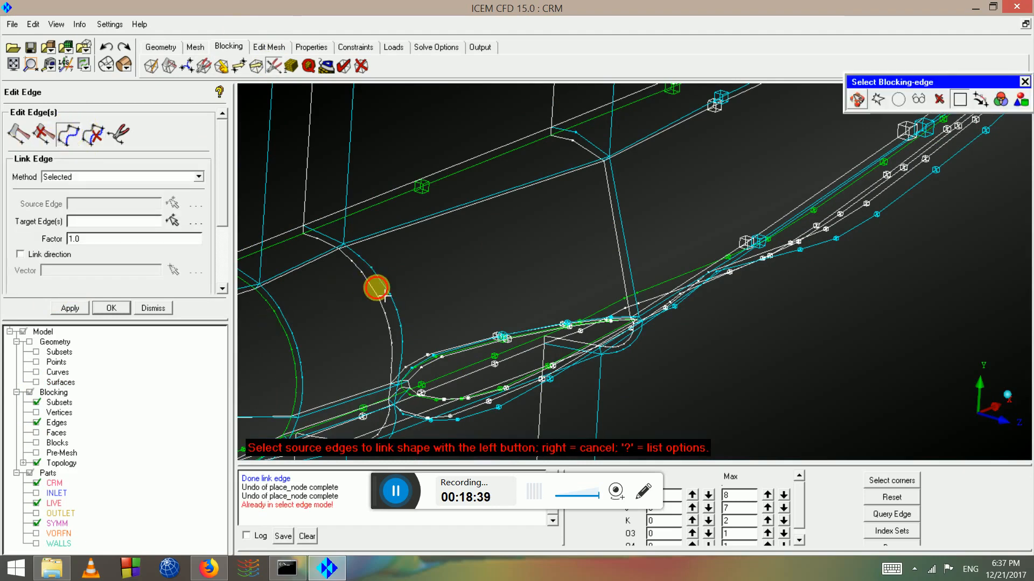
{"action": "left_click", "coordinate": [621, 225]}
{"action": "middle_click", "coordinate": [622, 224]}
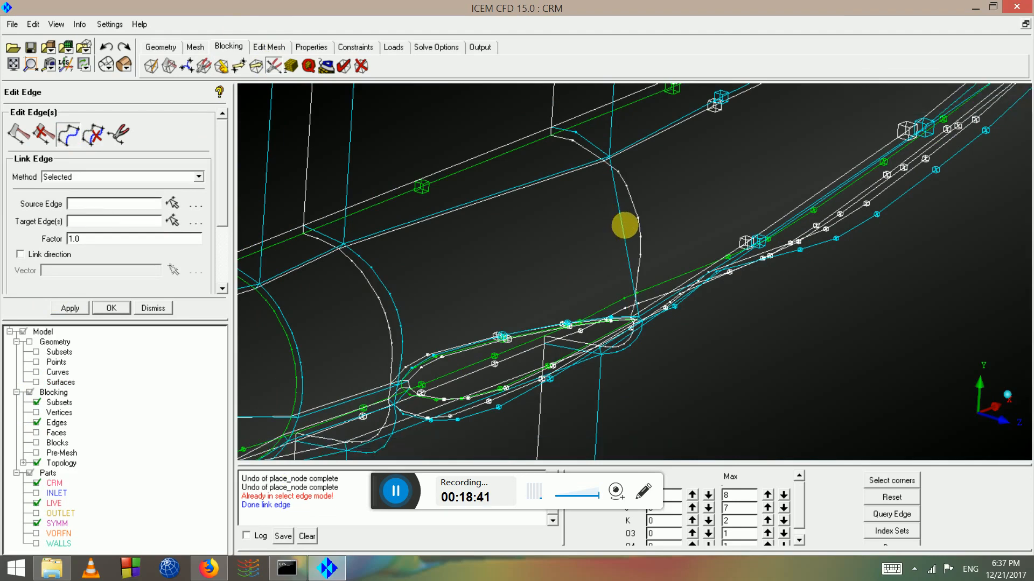
{"action": "left_click", "coordinate": [637, 230]}
{"action": "left_click", "coordinate": [635, 242]}
{"action": "middle_click", "coordinate": [636, 241]}
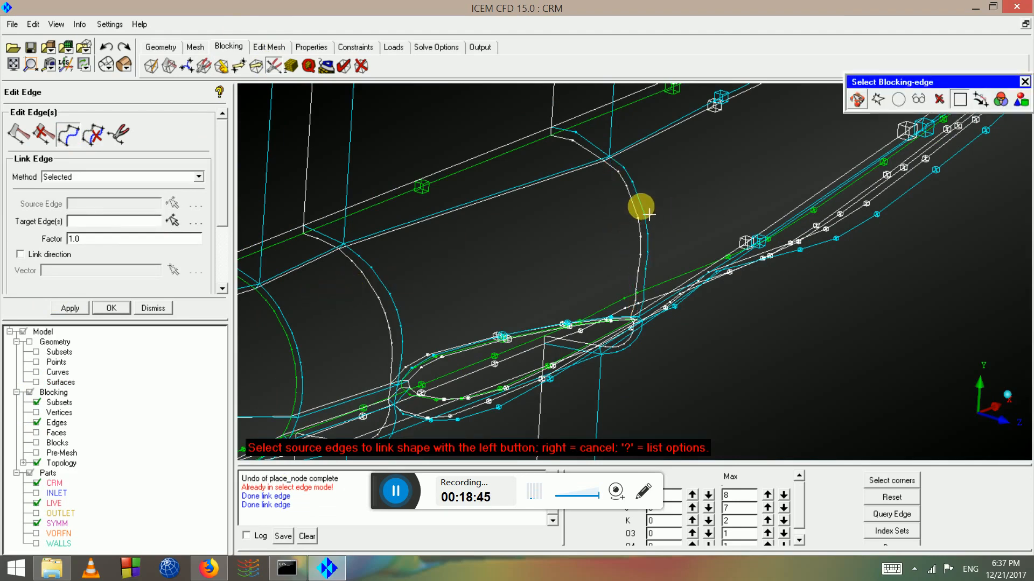
{"action": "scroll", "coordinate": [672, 217], "scroll_direction": "up", "scroll_amount": 2}
{"action": "scroll", "coordinate": [656, 219], "scroll_direction": "down", "scroll_amount": 2}
{"action": "right_click", "coordinate": [652, 242]}
{"action": "scroll", "coordinate": [649, 242], "scroll_direction": "down", "scroll_amount": 2}
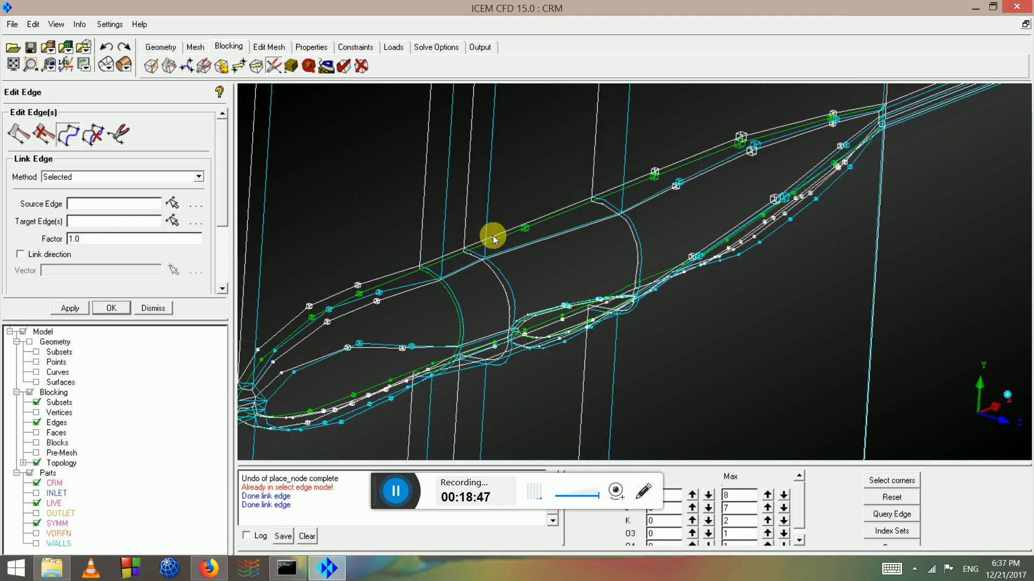
Show the geometry surfaces again and raise the K max index to 4
{"action": "left_click", "coordinate": [36, 383]}
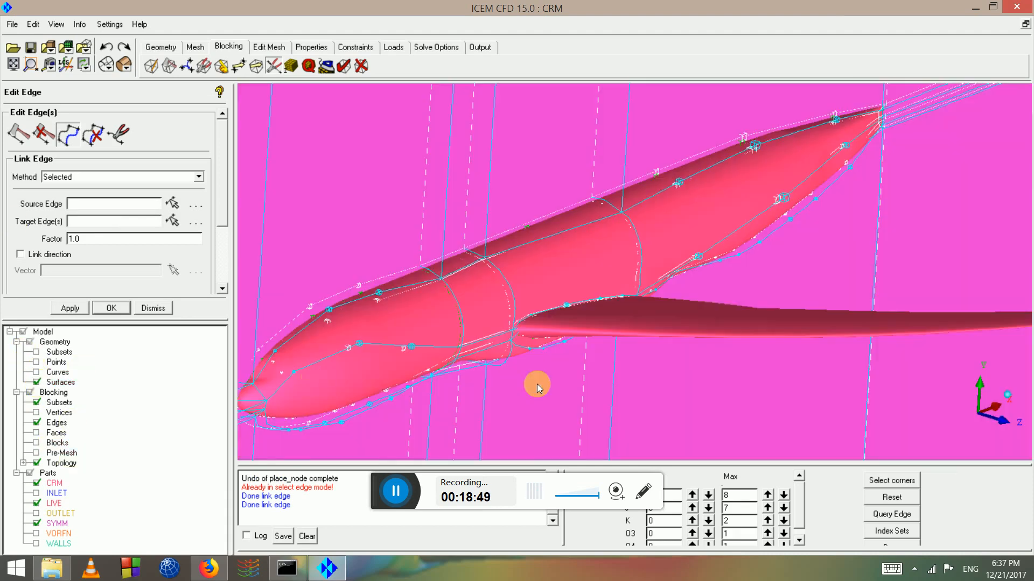
{"action": "left_click_drag", "start_coordinate": [535, 385], "coordinate": [300, 306]}
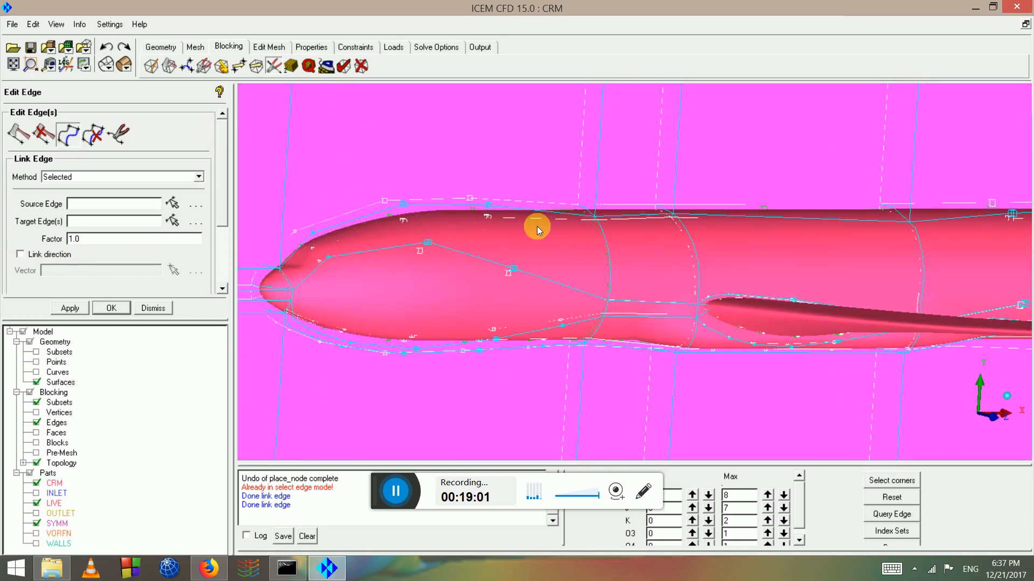
{"action": "left_click_drag", "start_coordinate": [332, 244], "coordinate": [385, 248]}
{"action": "left_click_drag", "start_coordinate": [761, 362], "coordinate": [727, 388]}
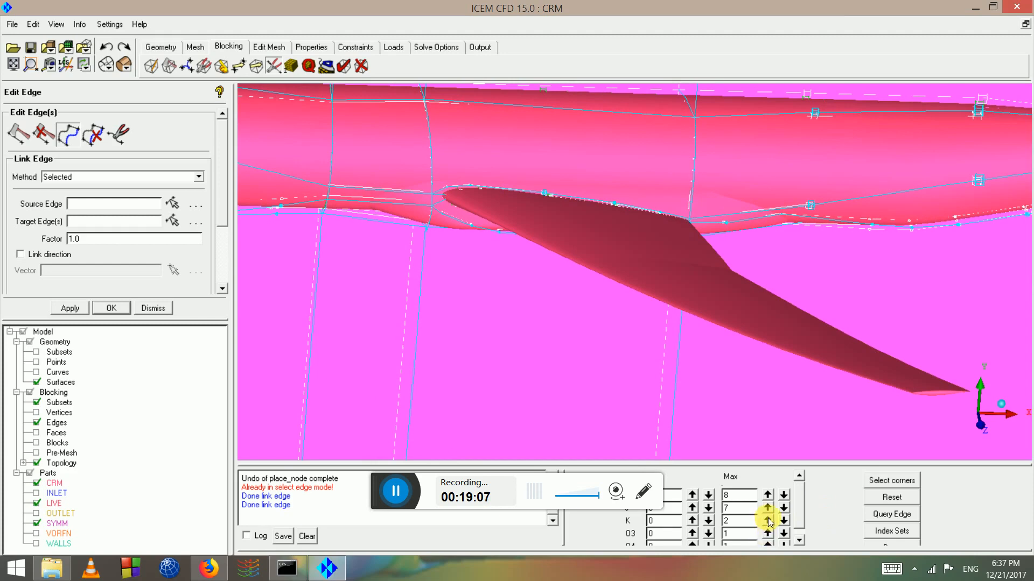
{"action": "left_click", "coordinate": [768, 520]}
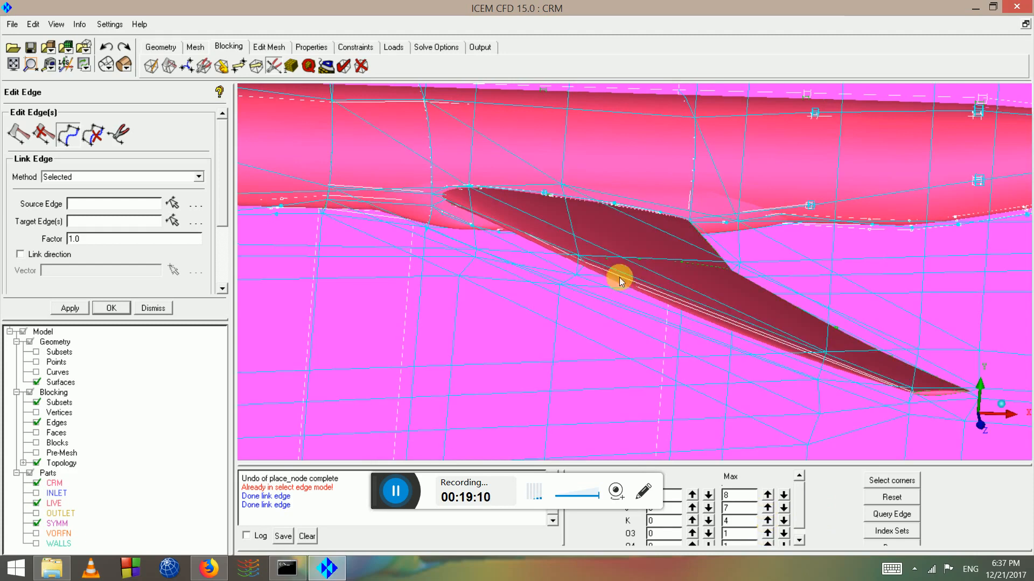
Zoom and pan along the wing to inspect the newly revealed wing blocks
{"action": "left_click_drag", "start_coordinate": [619, 280], "coordinate": [580, 264]}
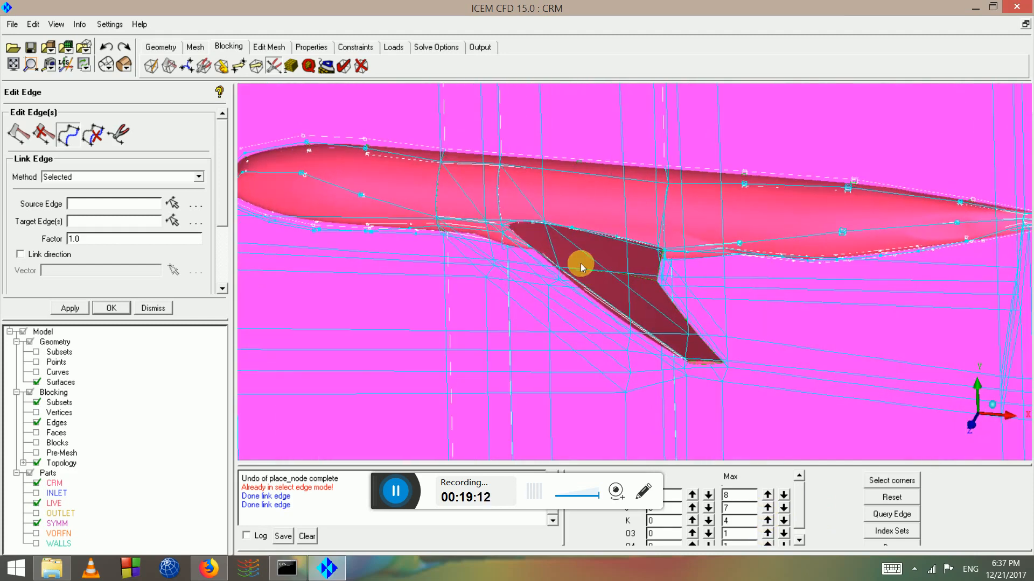
{"action": "scroll", "coordinate": [578, 266], "scroll_direction": "up", "scroll_amount": 4}
{"action": "middle_click_drag", "start_coordinate": [748, 410], "coordinate": [541, 184]}
{"action": "scroll", "coordinate": [525, 198], "scroll_direction": "up", "scroll_amount": 5}
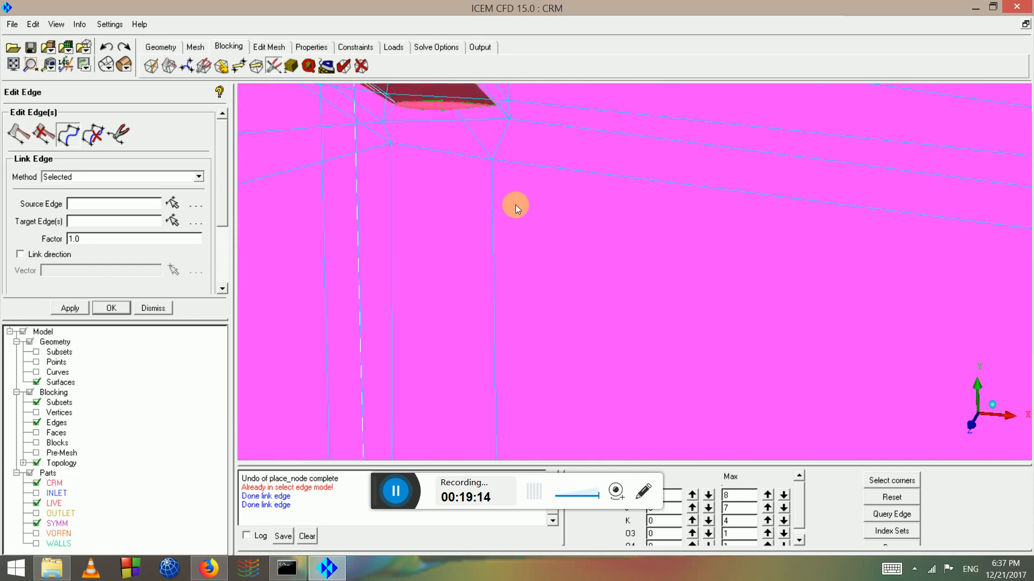
{"action": "middle_click_drag", "start_coordinate": [409, 112], "coordinate": [569, 282]}
{"action": "scroll", "coordinate": [554, 281], "scroll_direction": "up", "scroll_amount": 12}
{"action": "middle_click_drag", "start_coordinate": [505, 293], "coordinate": [474, 309]}
{"action": "middle_click_drag", "start_coordinate": [259, 121], "coordinate": [670, 338]}
{"action": "scroll", "coordinate": [501, 231], "scroll_direction": "down", "scroll_amount": 10}
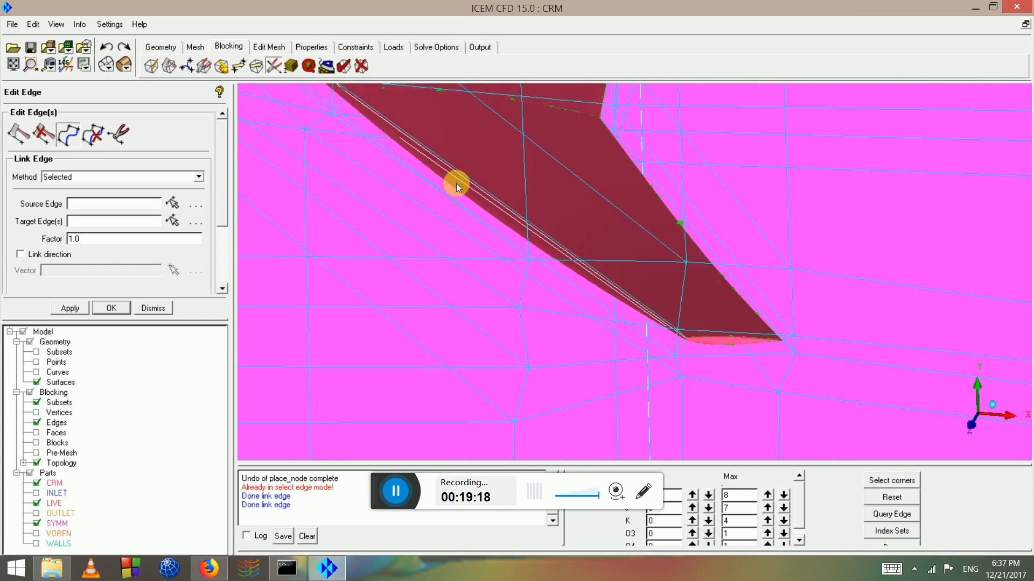
{"action": "scroll", "coordinate": [455, 190], "scroll_direction": "down", "scroll_amount": 5}
{"action": "middle_click_drag", "start_coordinate": [377, 102], "coordinate": [571, 313]}
{"action": "left_click_drag", "start_coordinate": [571, 314], "coordinate": [640, 386]}
{"action": "scroll", "coordinate": [641, 388], "scroll_direction": "up", "scroll_amount": 4}
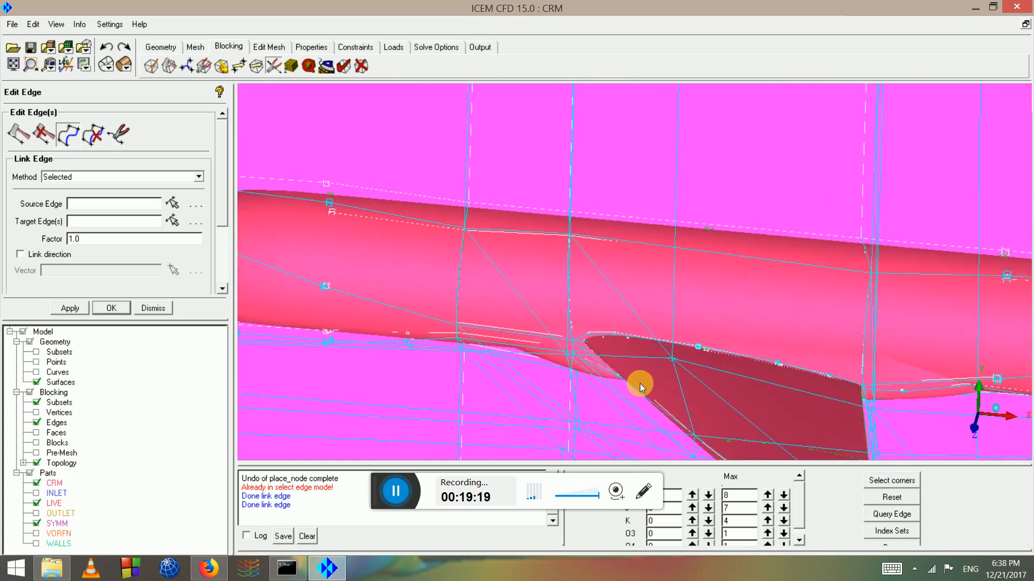
{"action": "middle_click_drag", "start_coordinate": [641, 388], "coordinate": [612, 316]}
{"action": "left_click_drag", "start_coordinate": [607, 301], "coordinate": [591, 274]}
{"action": "scroll", "coordinate": [651, 307], "scroll_direction": "up", "scroll_amount": 4}
{"action": "middle_click_drag", "start_coordinate": [535, 236], "coordinate": [482, 199]}
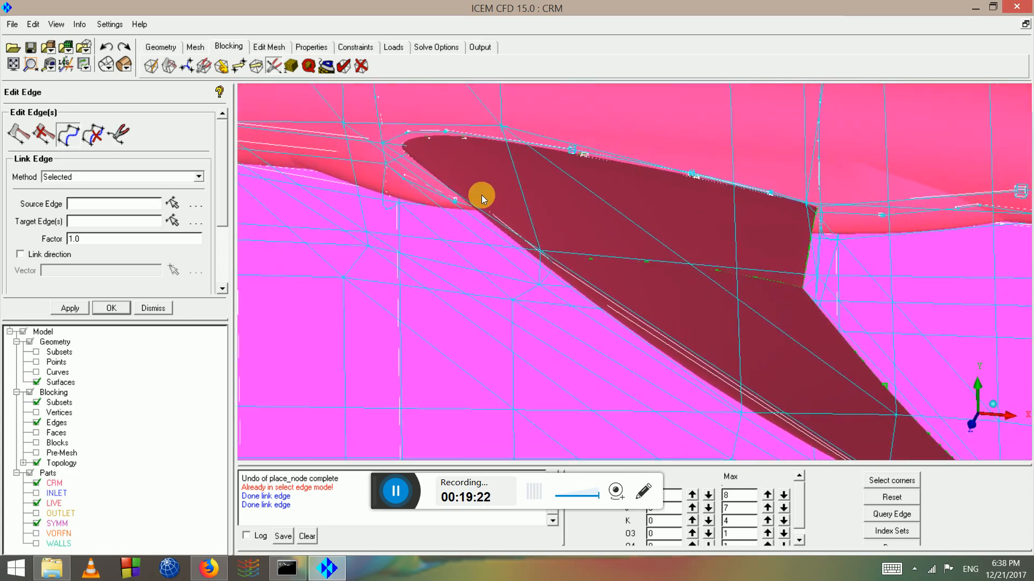
{"action": "scroll", "coordinate": [481, 195], "scroll_direction": "up", "scroll_amount": 6}
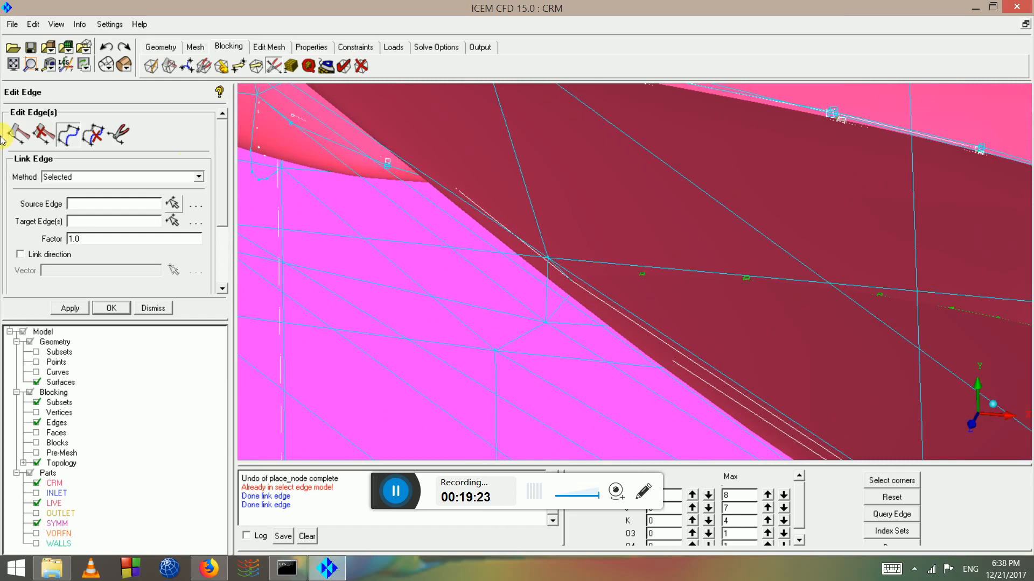
Link two wing-section target edges to the chosen wing source edge
{"action": "left_click", "coordinate": [70, 139]}
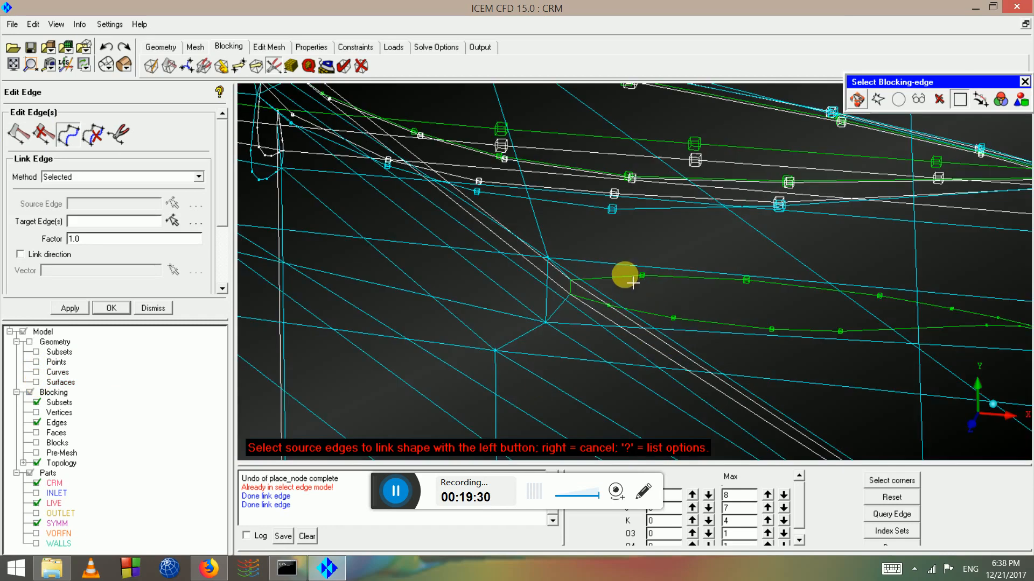
{"action": "left_click", "coordinate": [630, 275]}
{"action": "middle_click", "coordinate": [633, 275]}
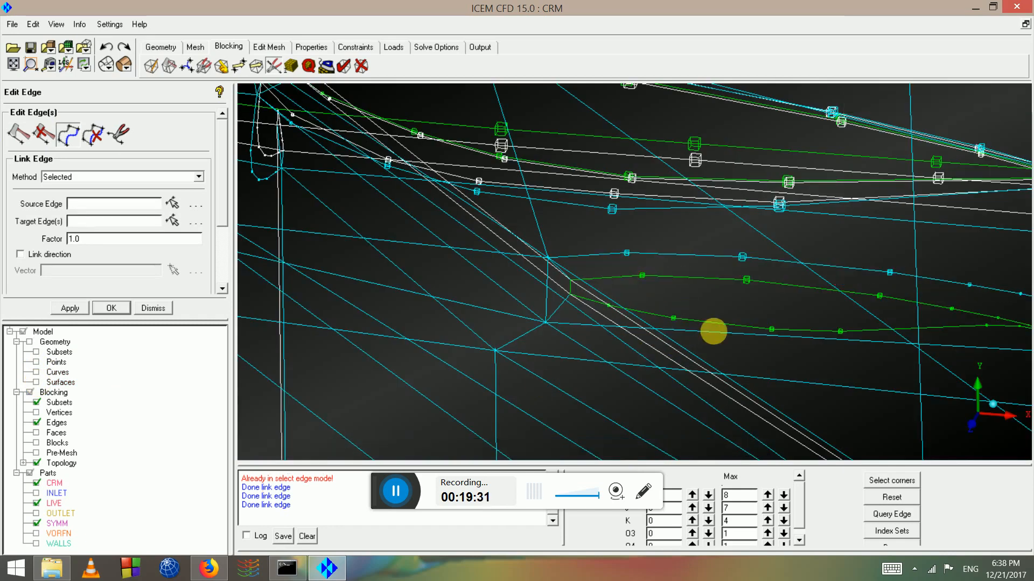
{"action": "left_click", "coordinate": [741, 338]}
{"action": "middle_click", "coordinate": [740, 342]}
{"action": "scroll", "coordinate": [771, 363], "scroll_direction": "down", "scroll_amount": 8}
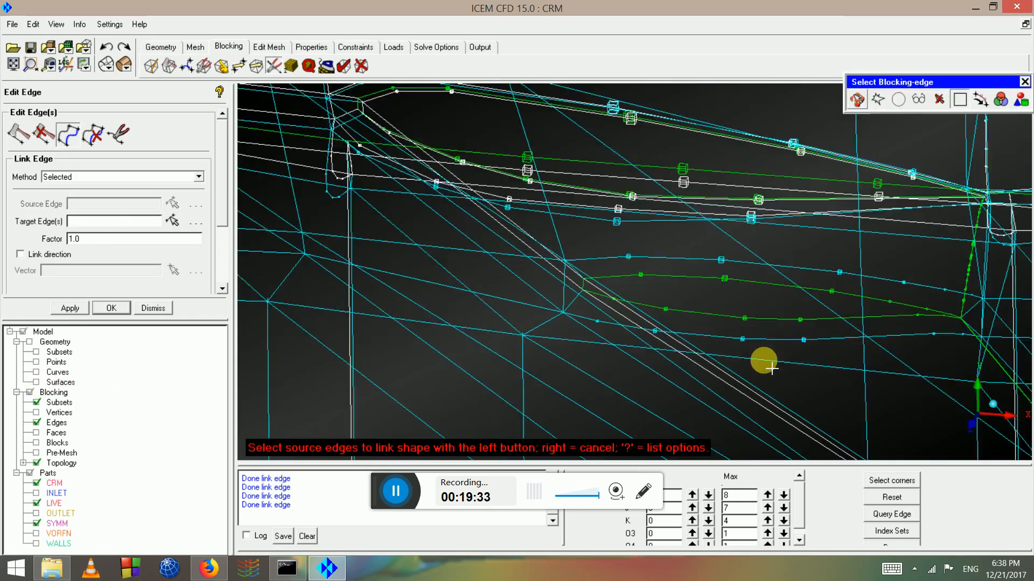
{"action": "scroll", "coordinate": [655, 224], "scroll_direction": "up", "scroll_amount": 4}
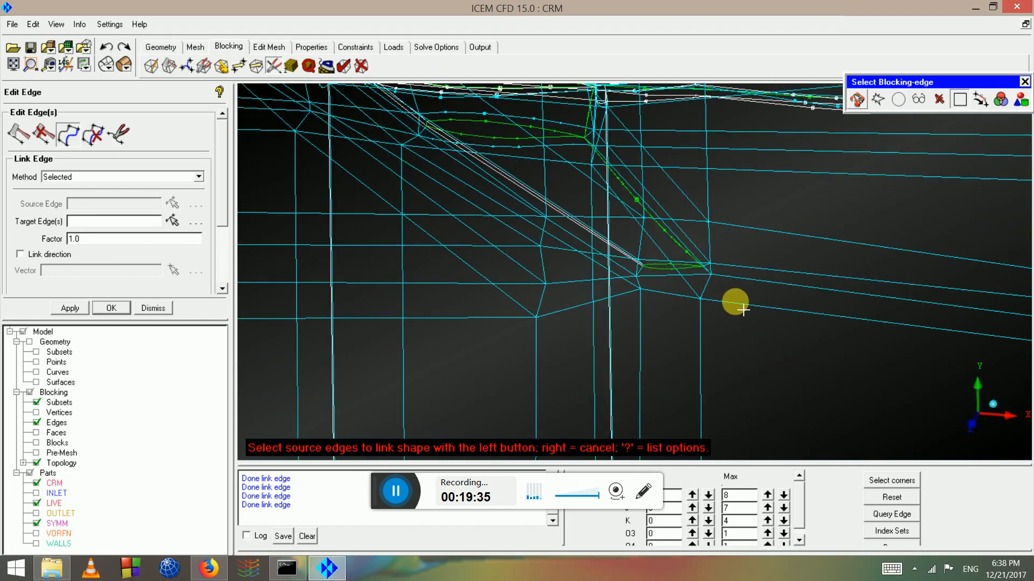
Link the upper and lower airfoil edges to their adjacent target edges
{"action": "left_click", "coordinate": [705, 253]}
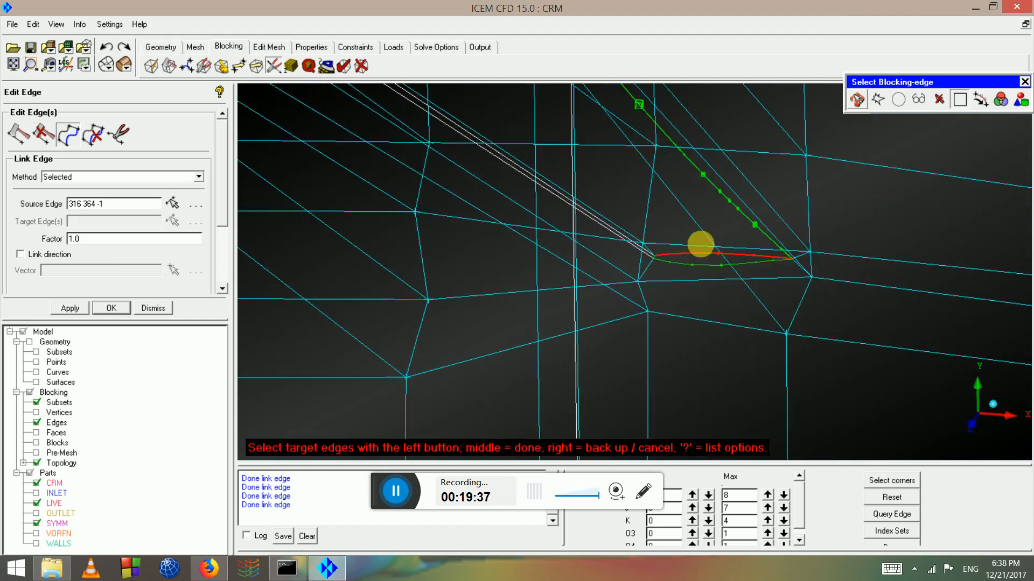
{"action": "left_click", "coordinate": [706, 255]}
{"action": "middle_click", "coordinate": [719, 281]}
{"action": "left_click", "coordinate": [707, 271]}
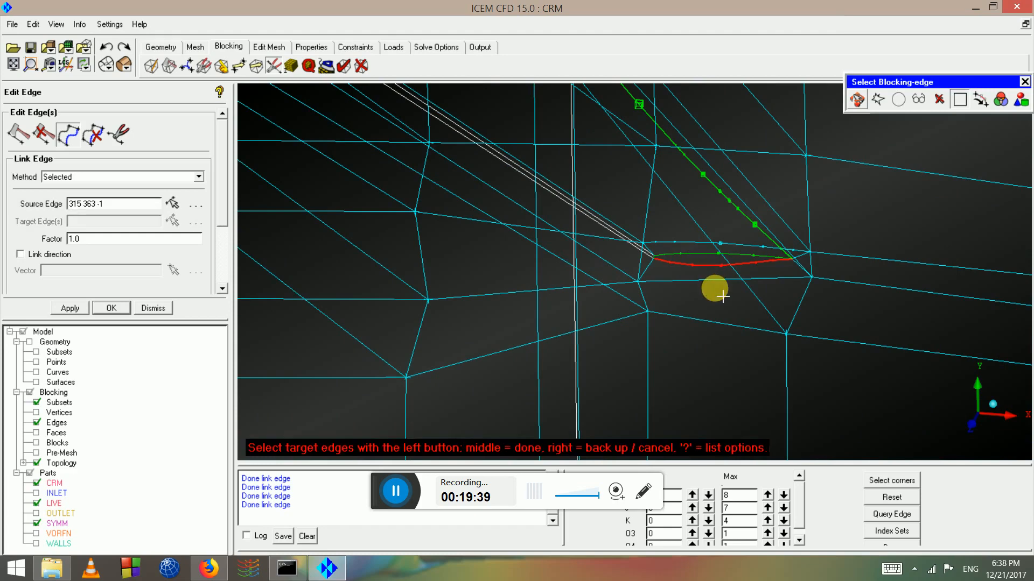
{"action": "left_click", "coordinate": [710, 289]}
{"action": "middle_click", "coordinate": [720, 295]}
{"action": "scroll", "coordinate": [689, 244], "scroll_direction": "down", "scroll_amount": 2}
{"action": "middle_click_drag", "start_coordinate": [641, 265], "coordinate": [749, 390]}
{"action": "scroll", "coordinate": [729, 302], "scroll_direction": "down", "scroll_amount": 2}
{"action": "left_click_drag", "start_coordinate": [729, 302], "coordinate": [851, 344]}
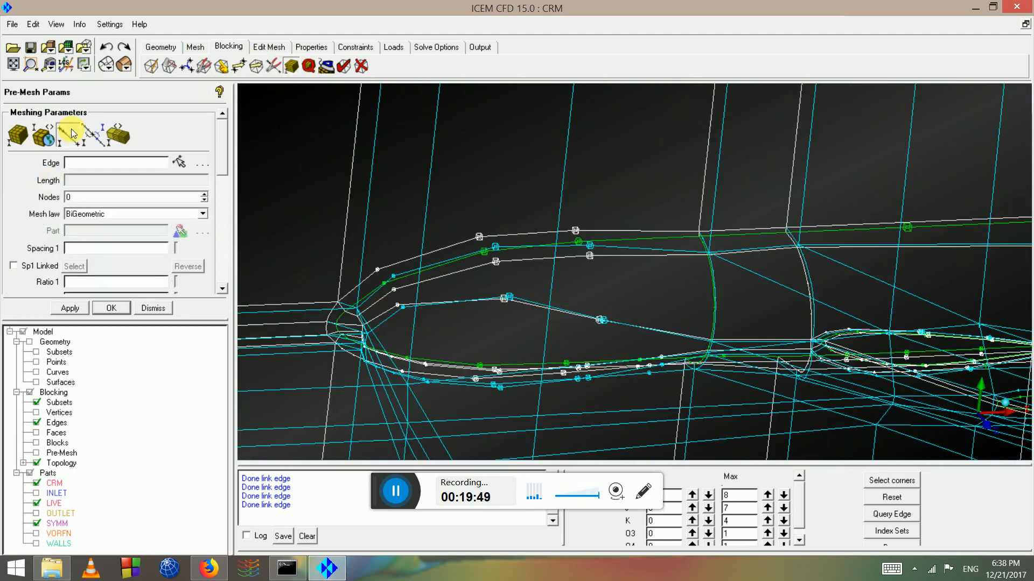
Select the radial edge at the wing nose and apply Spacing 2 of 0.014 with 22 nodes
{"action": "left_click", "coordinate": [70, 133]}
{"action": "scroll", "coordinate": [531, 321], "scroll_direction": "up", "scroll_amount": 4}
{"action": "middle_click_drag", "start_coordinate": [345, 346], "coordinate": [834, 349]}
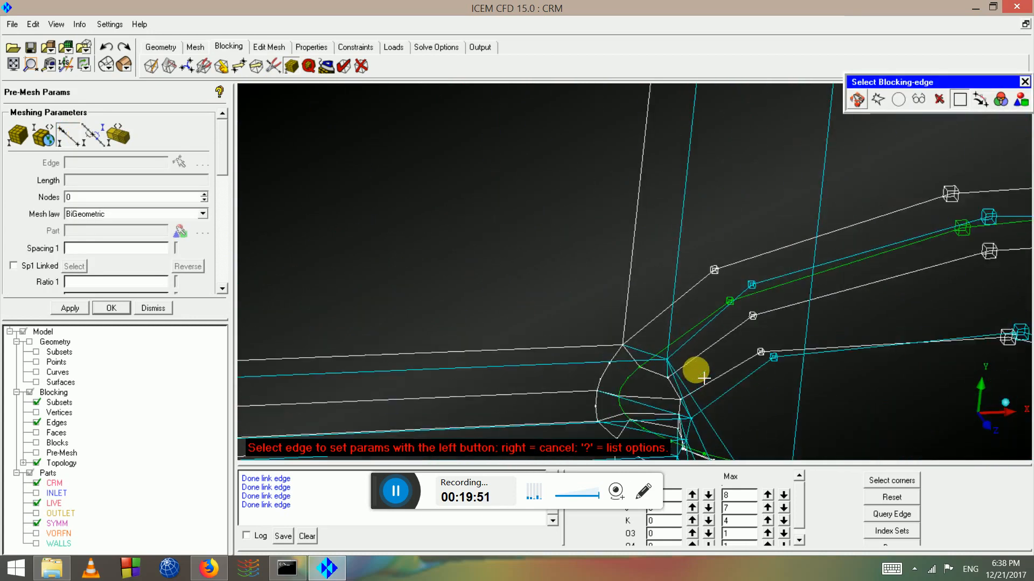
{"action": "left_click", "coordinate": [524, 265]}
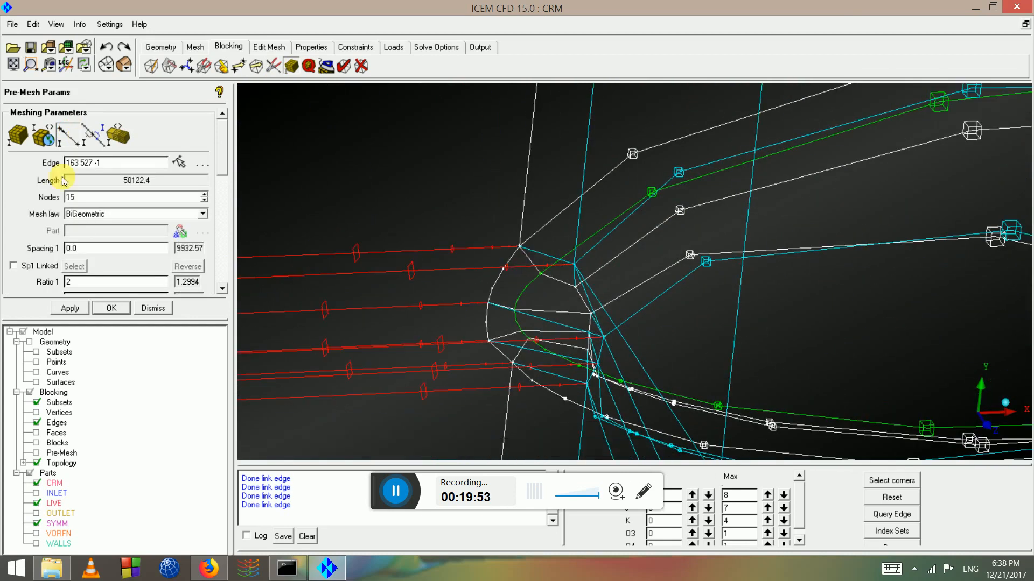
{"action": "left_click", "coordinate": [70, 138]}
{"action": "scroll", "coordinate": [489, 282], "scroll_direction": "up", "scroll_amount": 2}
{"action": "left_click", "coordinate": [474, 247]}
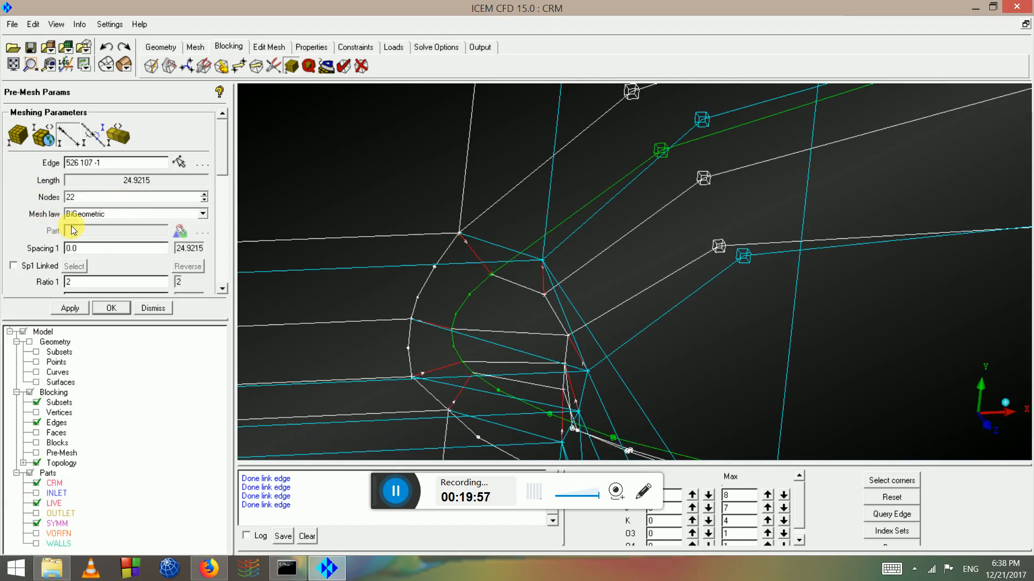
{"action": "scroll", "coordinate": [217, 153], "scroll_direction": "down", "scroll_amount": 3}
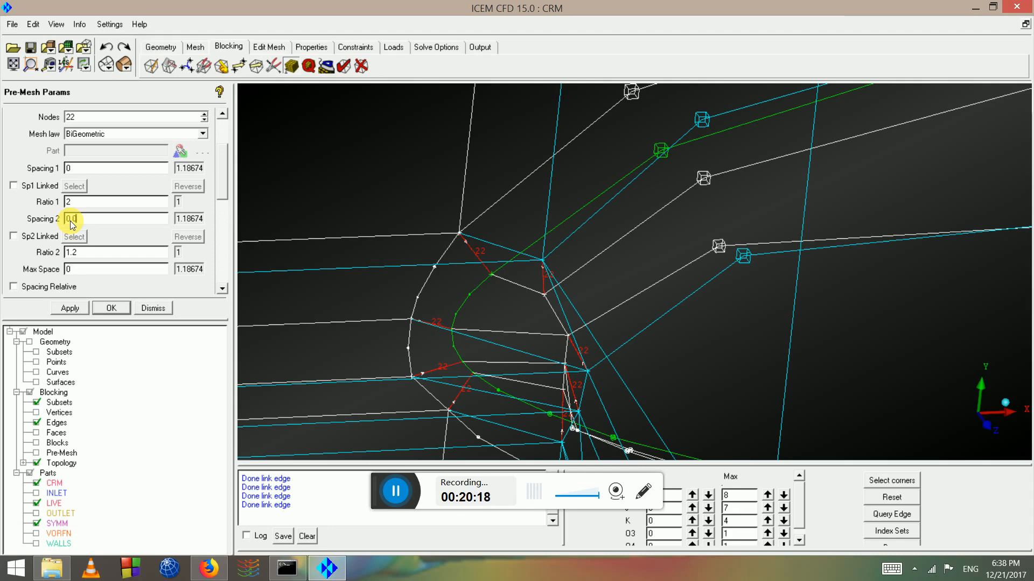
{"action": "type", "text": "14"}
{"action": "left_click", "coordinate": [70, 307]}
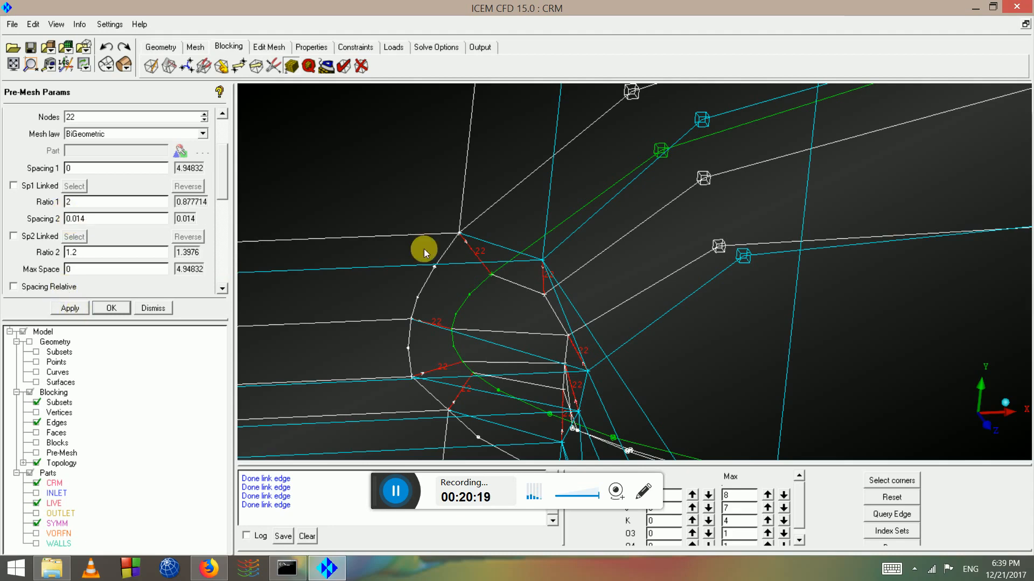
{"action": "left_click_drag", "start_coordinate": [425, 249], "coordinate": [324, 149]}
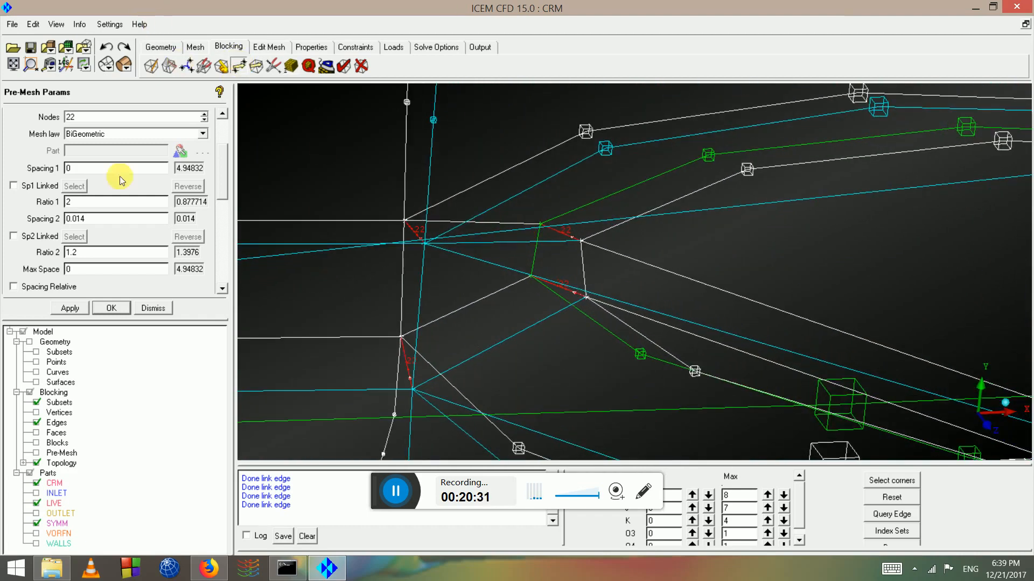
Move a block vertex up and to the right with Move Vertex
{"action": "left_click", "coordinate": [23, 132]}
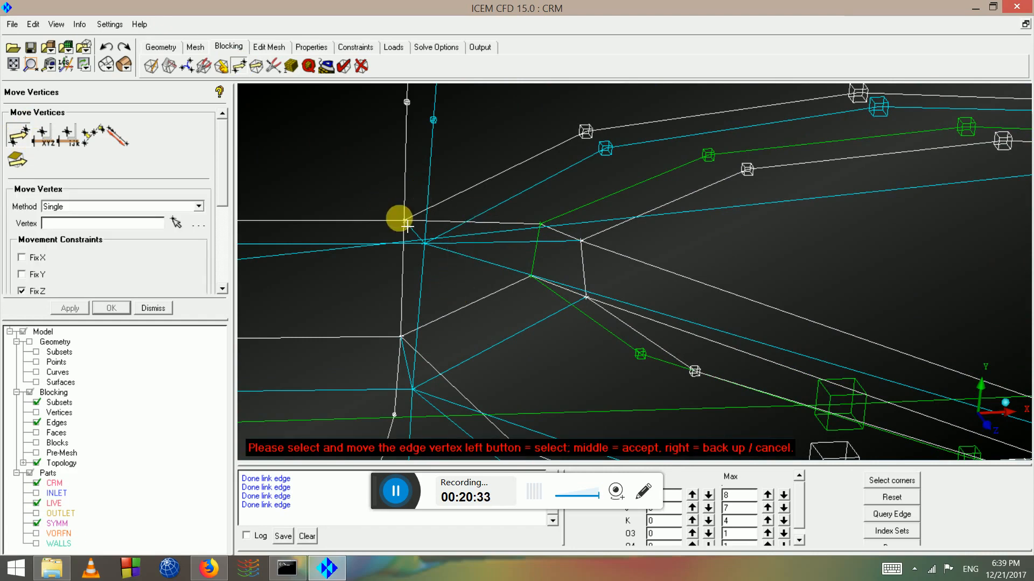
{"action": "left_click_drag", "start_coordinate": [407, 225], "coordinate": [607, 285]}
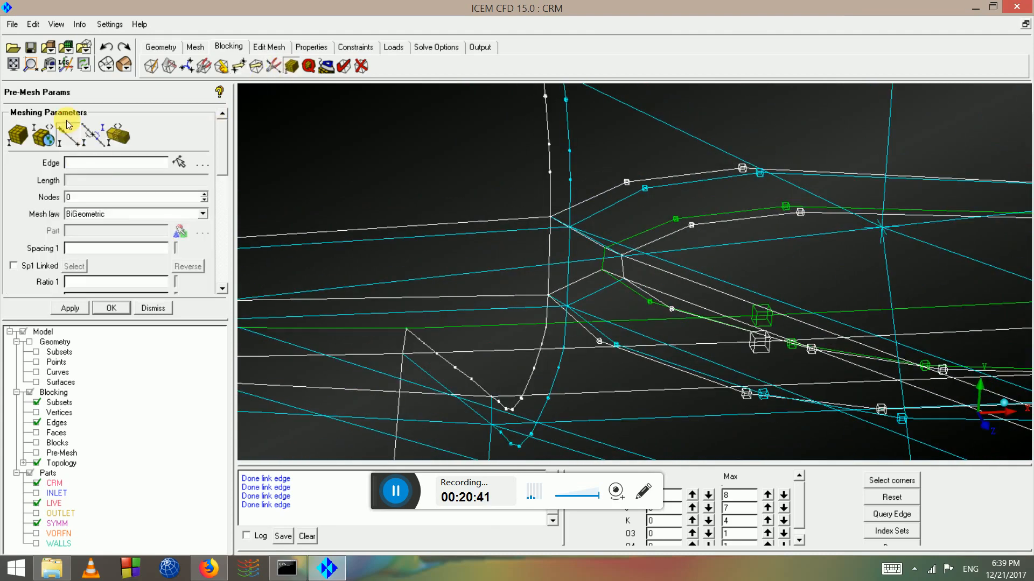
{"action": "scroll", "coordinate": [578, 262], "scroll_direction": "up", "scroll_amount": 4}
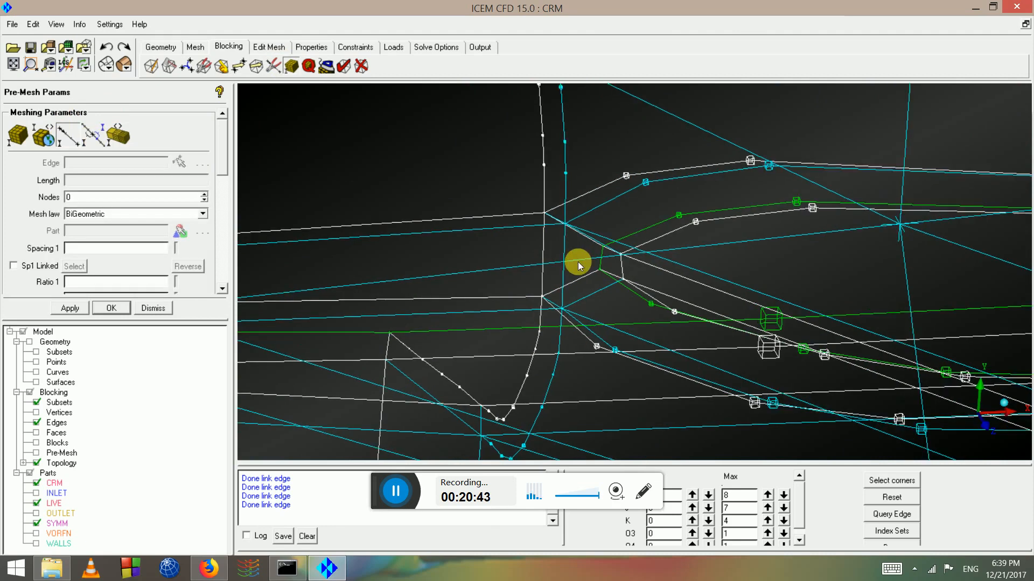
Give nose edge 509 308 -1 32 nodes, Spacing 2 0.014, Ratio 2 1.2, then hide block edges
{"action": "left_click", "coordinate": [567, 222]}
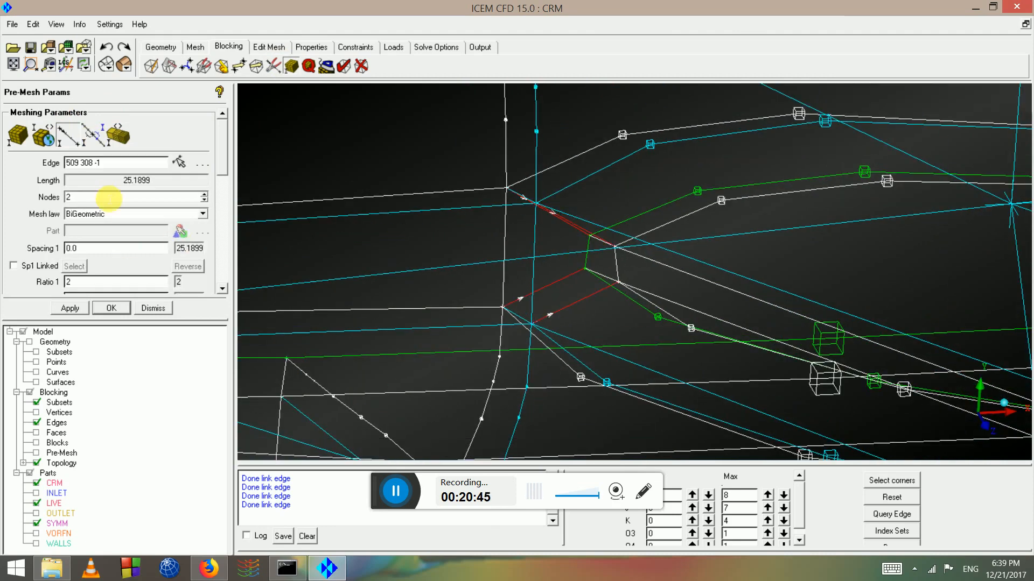
{"action": "left_click", "coordinate": [87, 195]}
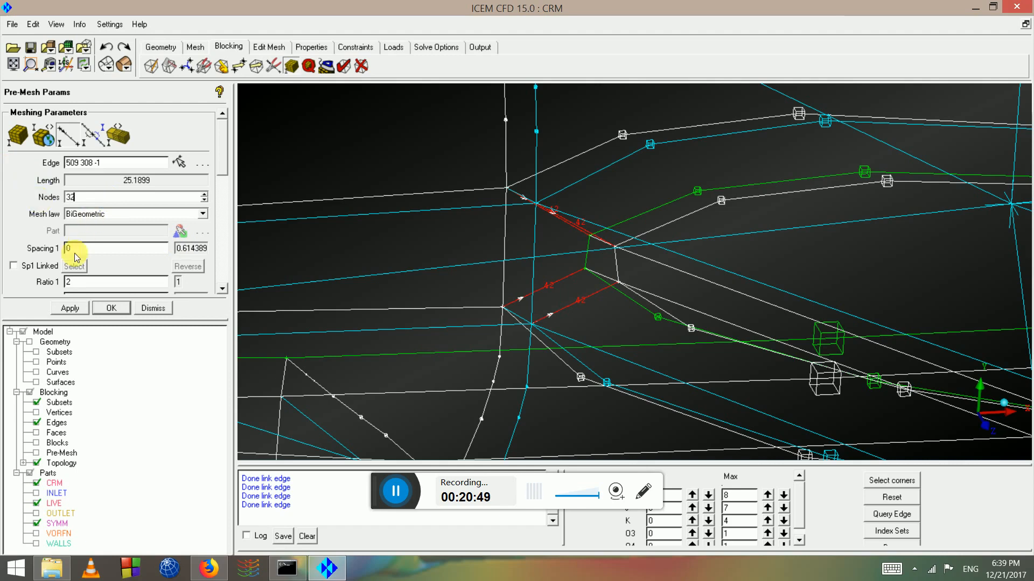
{"action": "key", "text": "Return"}
{"action": "left_click_drag", "start_coordinate": [224, 170], "coordinate": [225, 206]}
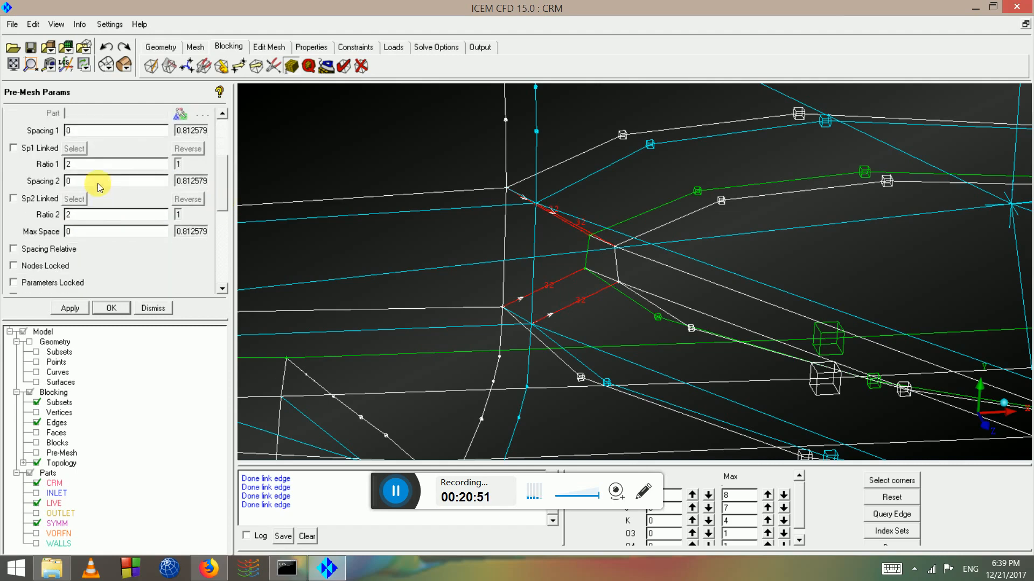
{"action": "double_click", "coordinate": [89, 217]}
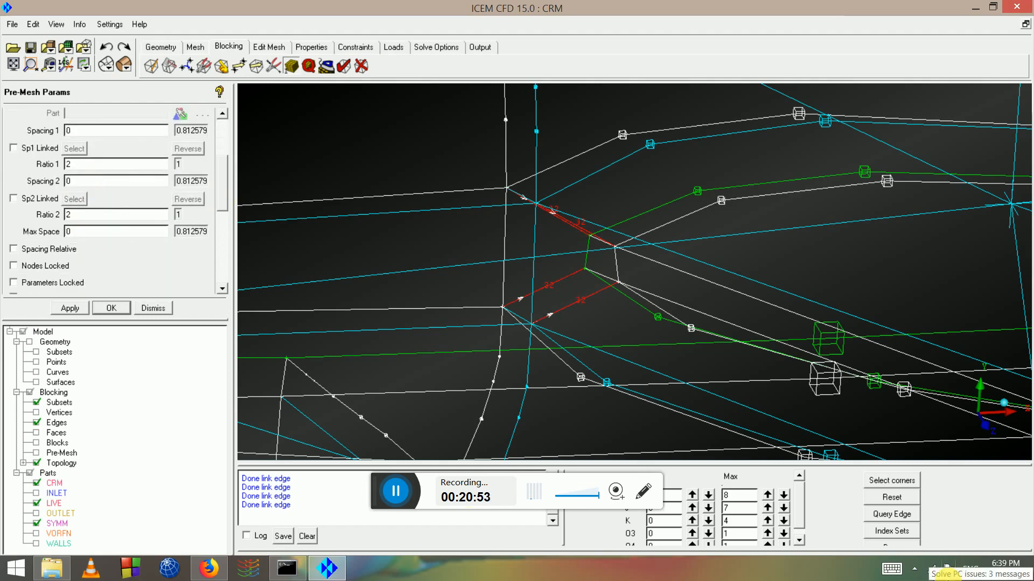
{"action": "double_click", "coordinate": [90, 217]}
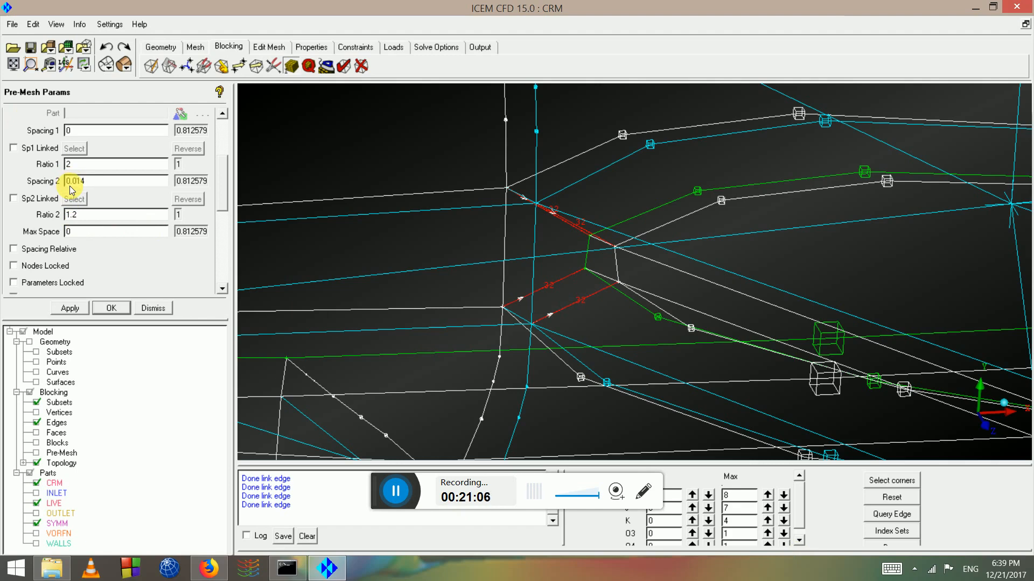
{"action": "scroll", "coordinate": [503, 268], "scroll_direction": "down", "scroll_amount": 6}
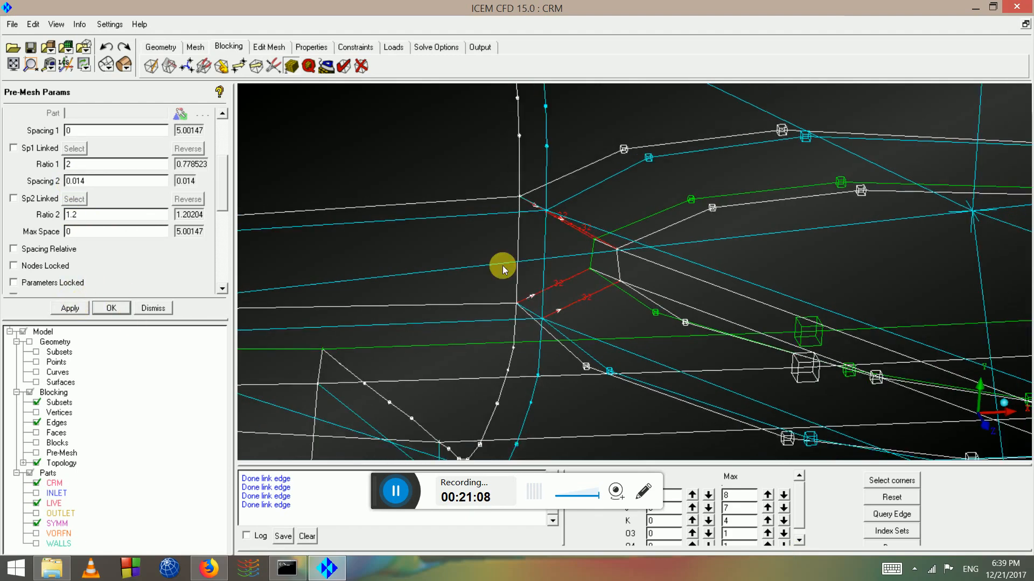
{"action": "left_click", "coordinate": [37, 423]}
Turn on the pre-mesh, recompute it, and rotate to view the wing-body cells
{"action": "left_click", "coordinate": [37, 453]}
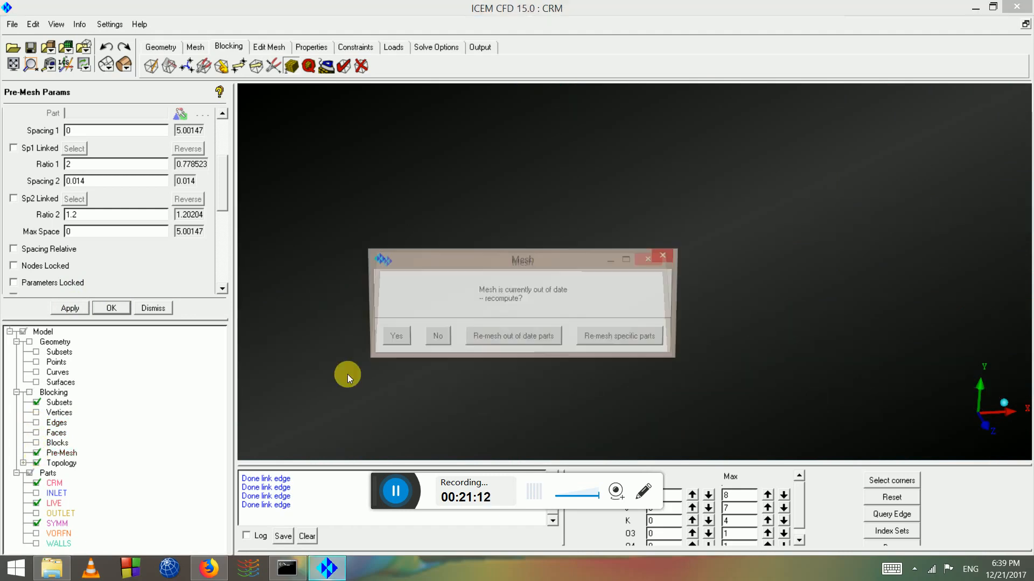
{"action": "left_click", "coordinate": [393, 338]}
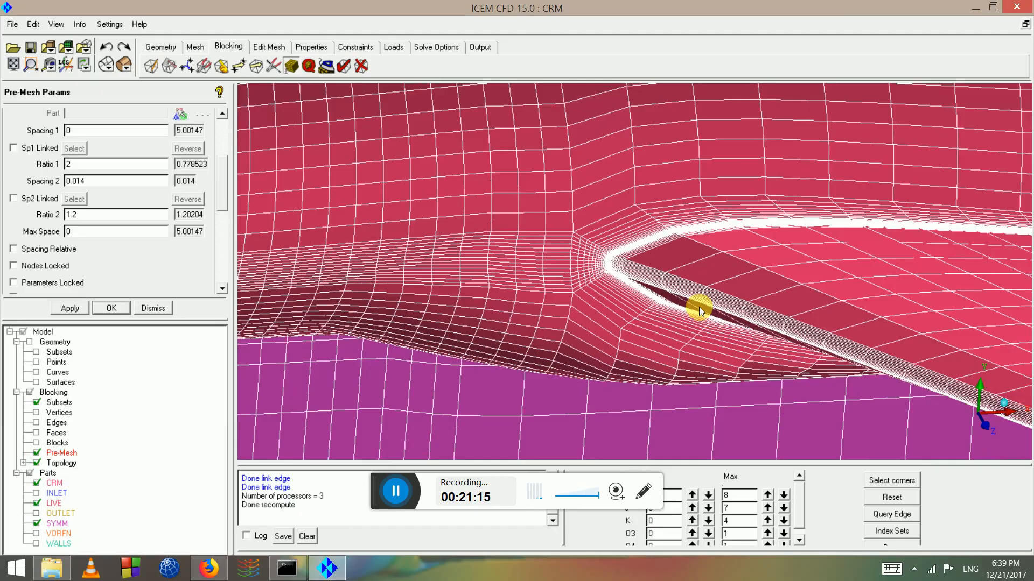
{"action": "left_click_drag", "start_coordinate": [699, 307], "coordinate": [619, 267]}
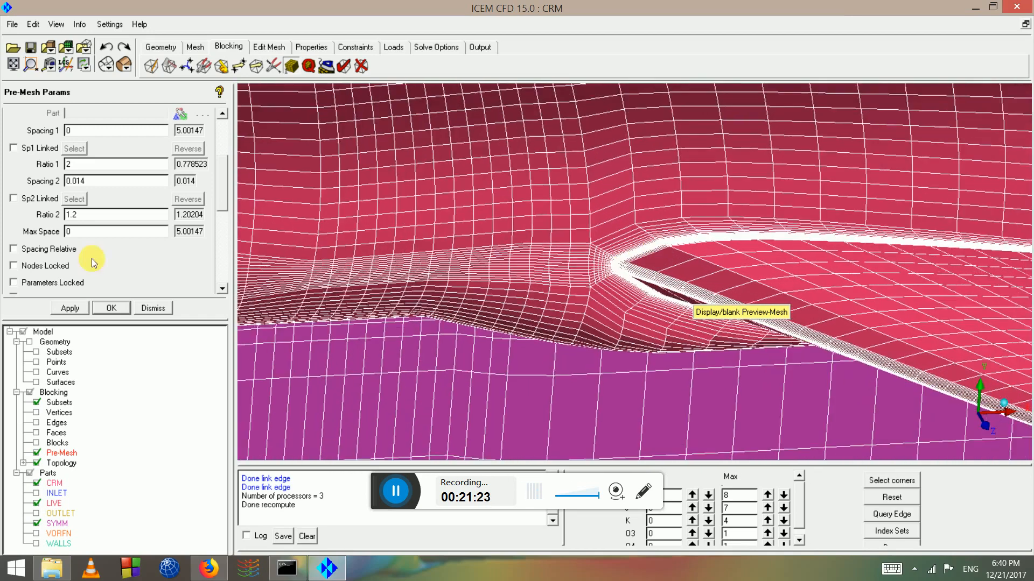
{"action": "scroll", "coordinate": [225, 133], "scroll_direction": "up", "scroll_amount": 3}
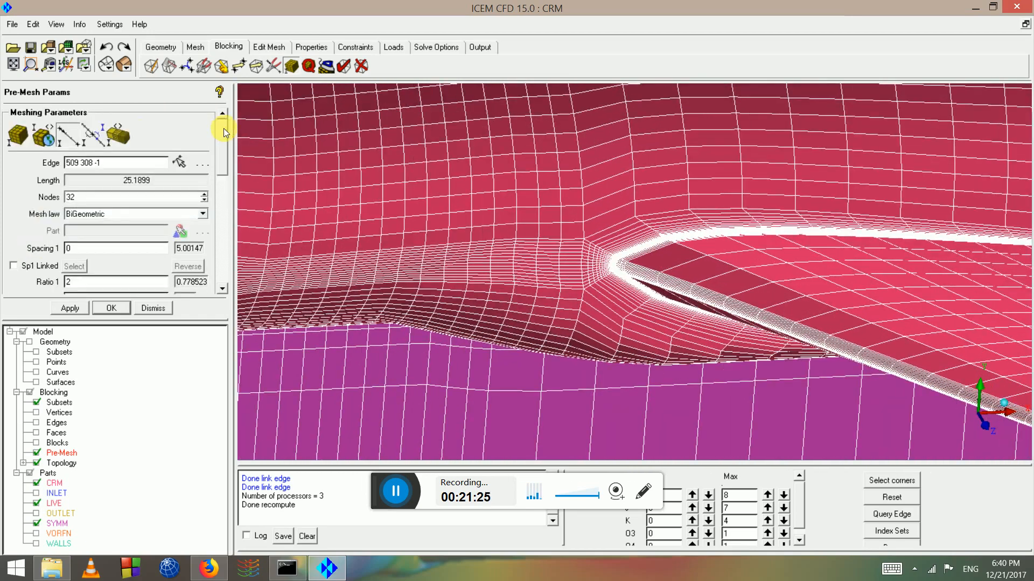
{"action": "left_click", "coordinate": [66, 141]}
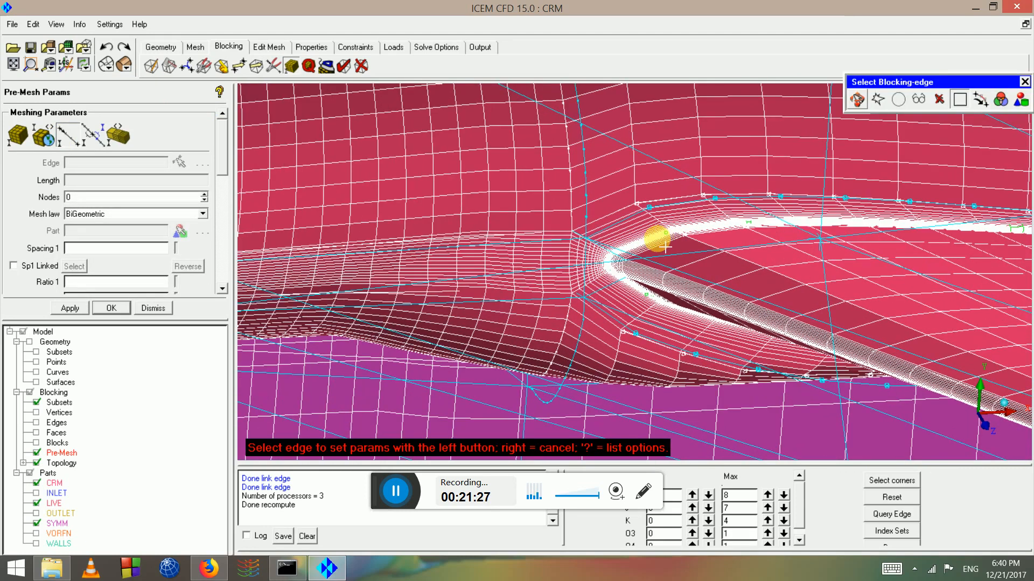
Set wing edge 308 356 -1 to 44 nodes, spacings 0.4, ratios 1.2, then refresh the pre-mesh
{"action": "left_click", "coordinate": [622, 247]}
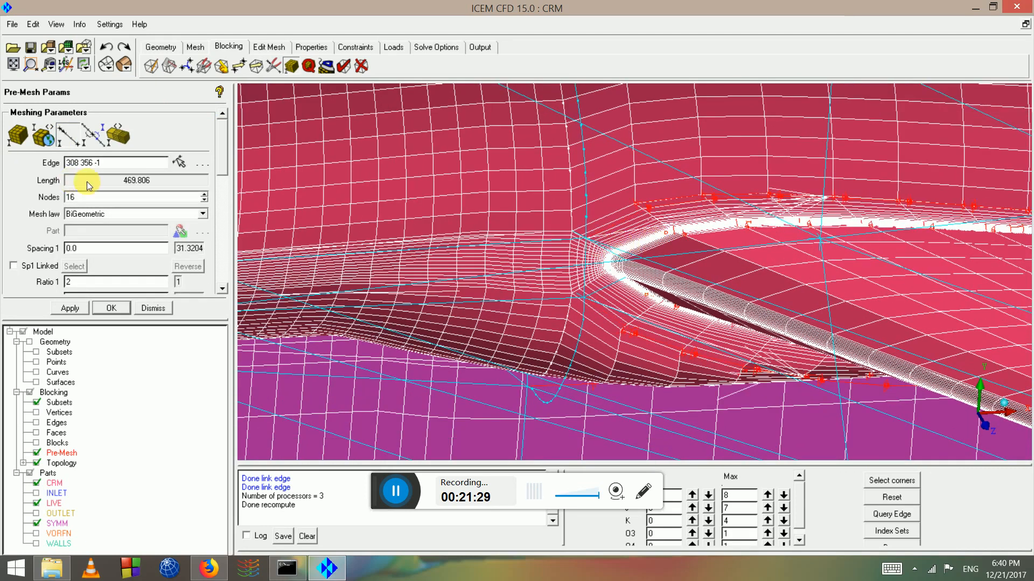
{"action": "double_click", "coordinate": [87, 195]}
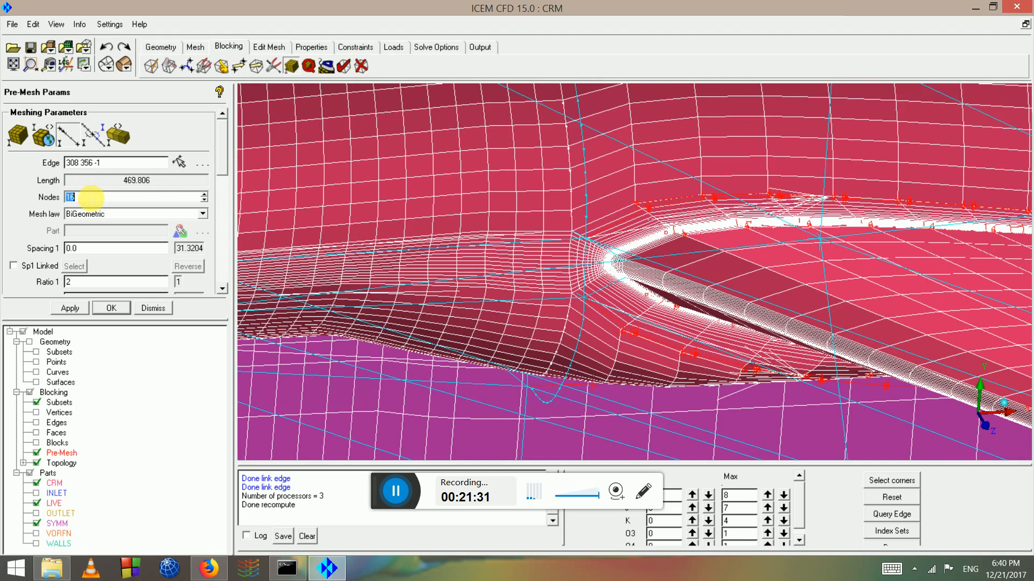
{"action": "type", "text": "44"}
{"action": "key", "text": "Return"}
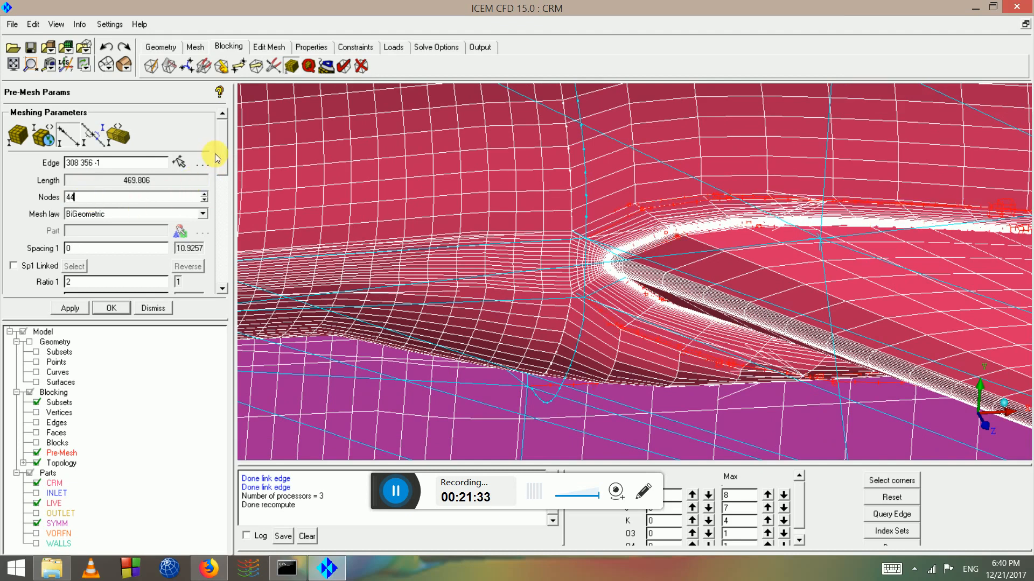
{"action": "scroll", "coordinate": [225, 178], "scroll_direction": "down", "scroll_amount": 2}
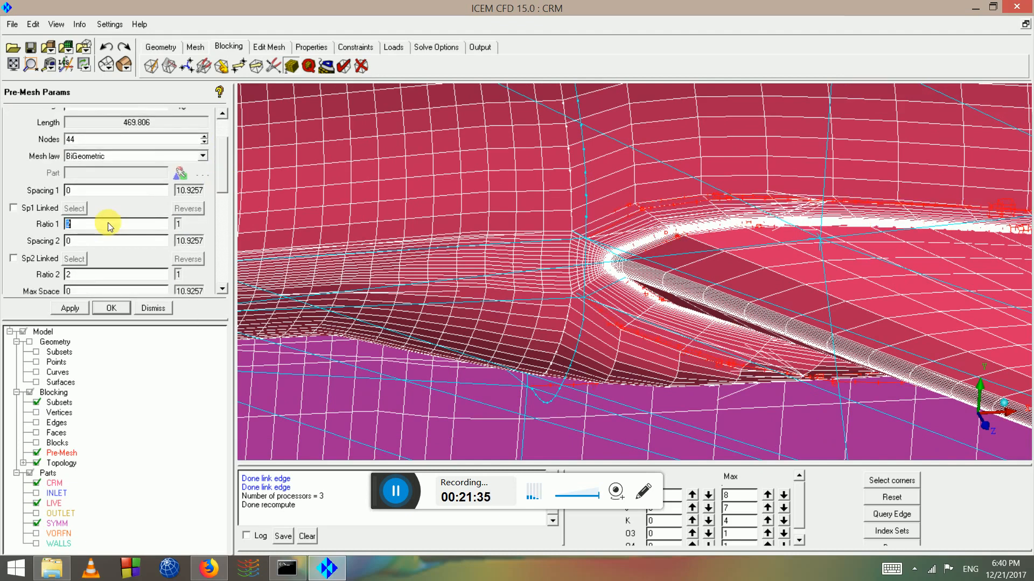
{"action": "double_click", "coordinate": [102, 274]}
{"action": "type", "text": "1.2"}
{"action": "type", "text": ".4"}
{"action": "left_click", "coordinate": [74, 306]}
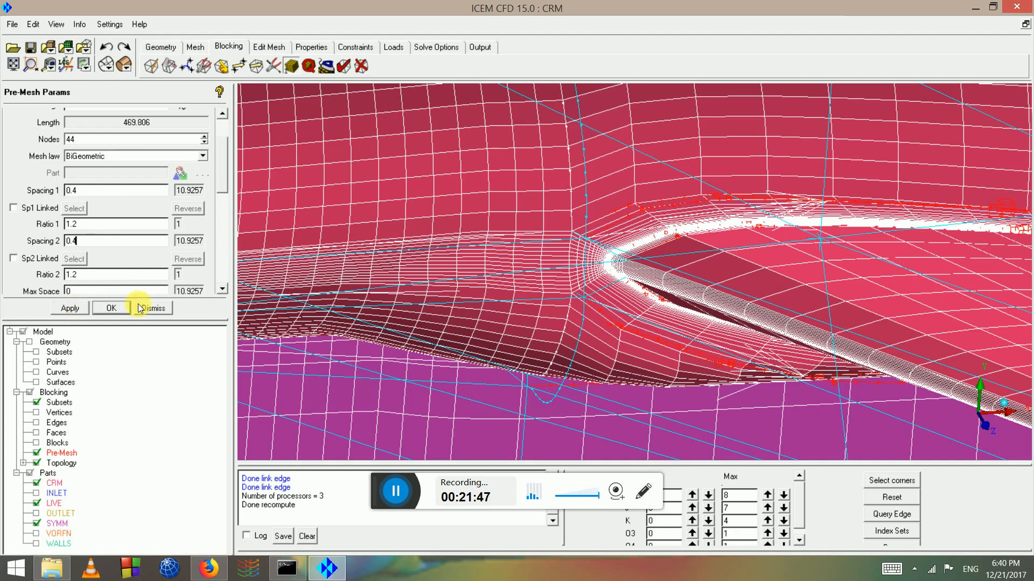
{"action": "left_click", "coordinate": [36, 453]}
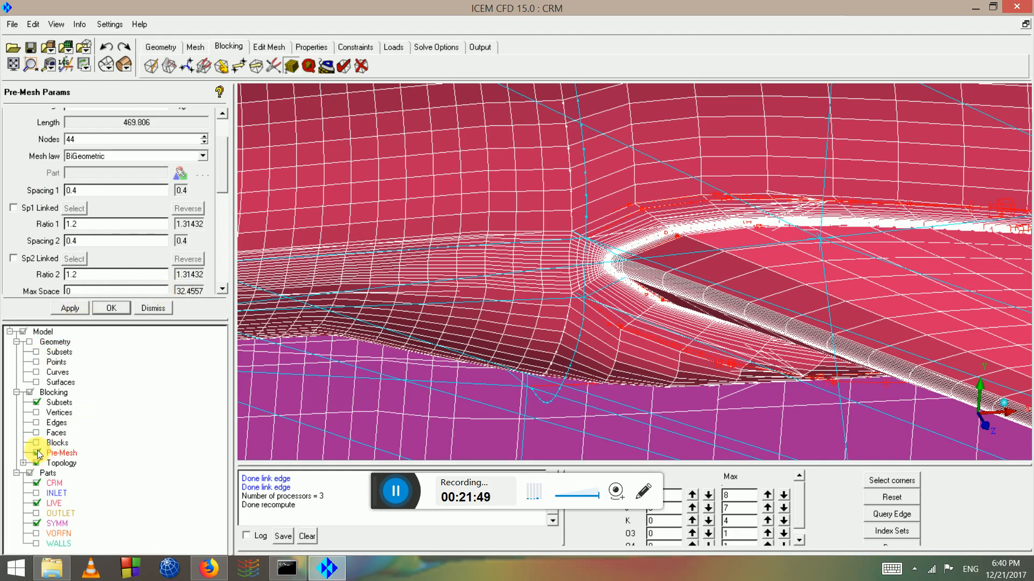
{"action": "left_click", "coordinate": [37, 453]}
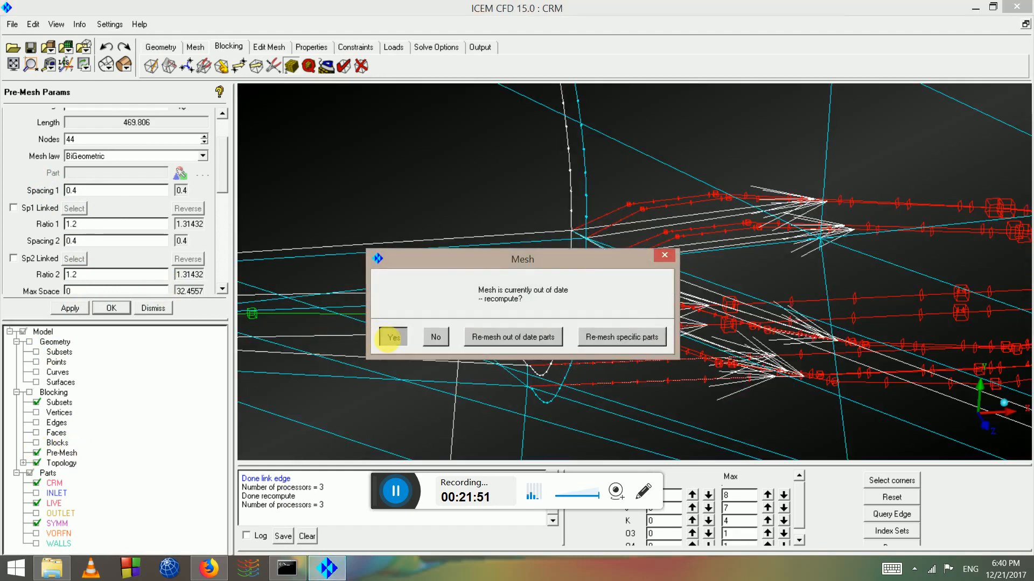
Recompute the pre-mesh, inspect the 44-node distribution around the wing-body junction, then hide it
{"action": "left_click", "coordinate": [394, 337]}
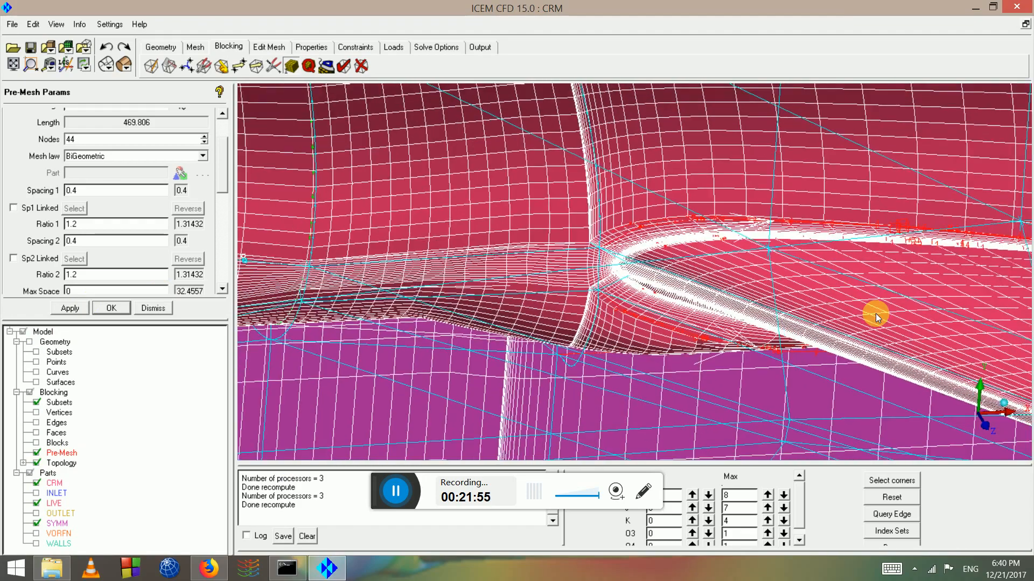
{"action": "middle_click_drag", "start_coordinate": [875, 314], "coordinate": [406, 71]}
{"action": "left_click_drag", "start_coordinate": [780, 227], "coordinate": [695, 205]}
{"action": "scroll", "coordinate": [665, 220], "scroll_direction": "down", "scroll_amount": 5}
{"action": "middle_click_drag", "start_coordinate": [694, 205], "coordinate": [690, 208]}
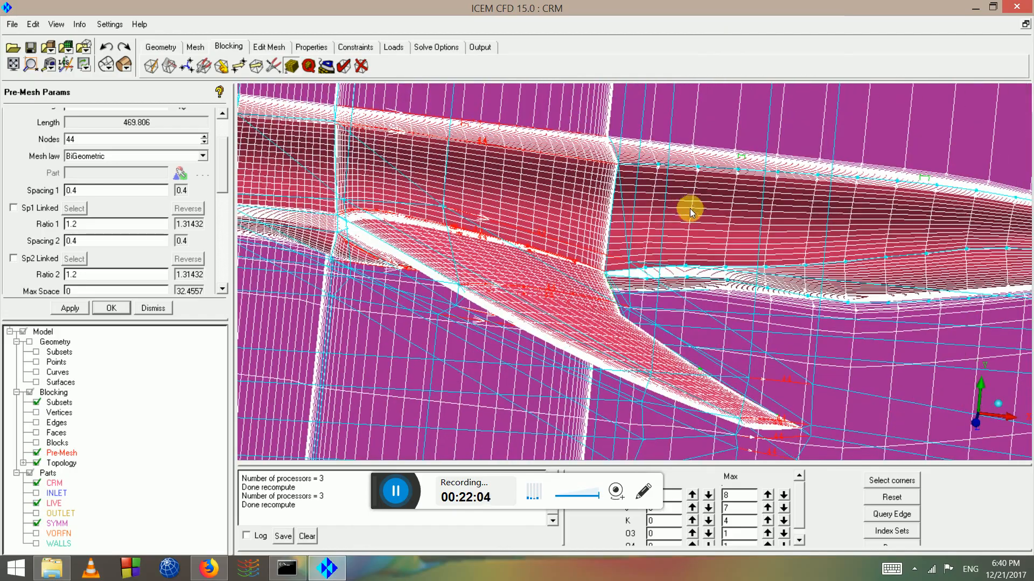
{"action": "scroll", "coordinate": [674, 266], "scroll_direction": "down", "scroll_amount": 5}
{"action": "left_click_drag", "start_coordinate": [691, 282], "coordinate": [781, 240]}
{"action": "scroll", "coordinate": [781, 241], "scroll_direction": "down", "scroll_amount": 1}
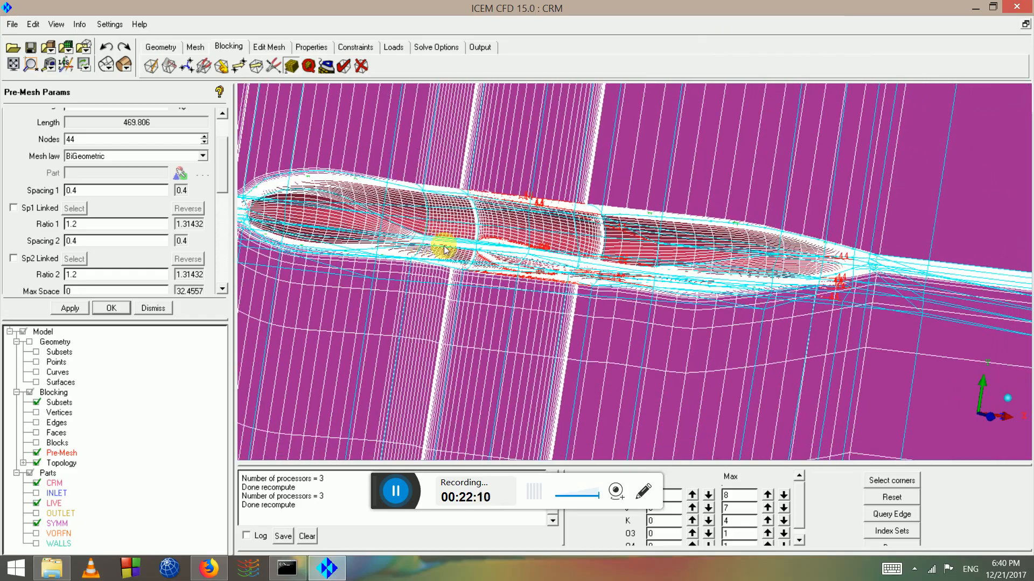
{"action": "middle_click_drag", "start_coordinate": [443, 247], "coordinate": [618, 267]}
{"action": "left_click_drag", "start_coordinate": [525, 247], "coordinate": [547, 225]}
{"action": "scroll", "coordinate": [545, 225], "scroll_direction": "up", "scroll_amount": 3}
{"action": "middle_click_drag", "start_coordinate": [545, 228], "coordinate": [566, 298]}
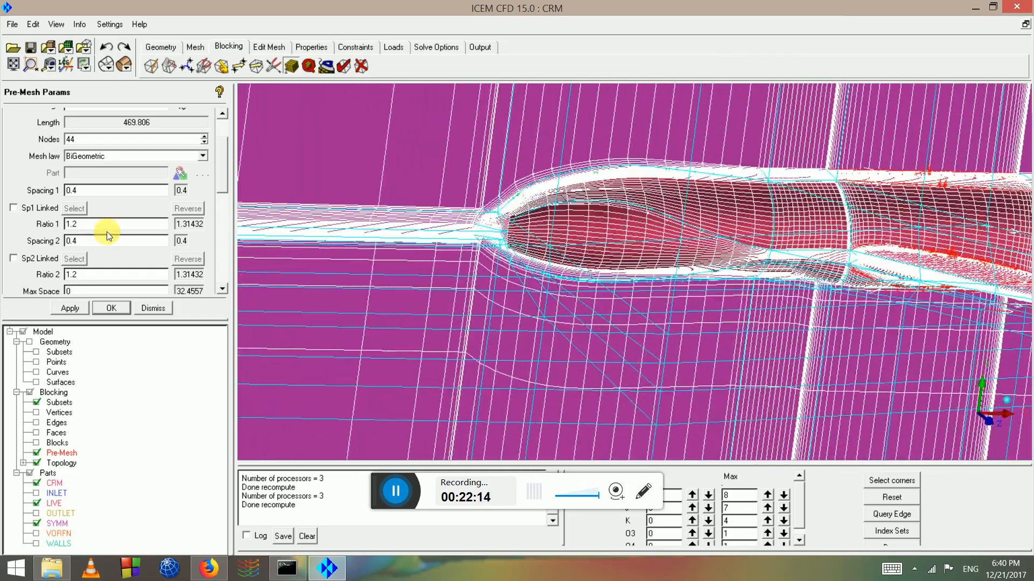
{"action": "left_click", "coordinate": [36, 453]}
Pick edge 526 70 -1 in Edge Params (16 BiGeometric nodes) and zoom in to inspect it
{"action": "left_click", "coordinate": [219, 121]}
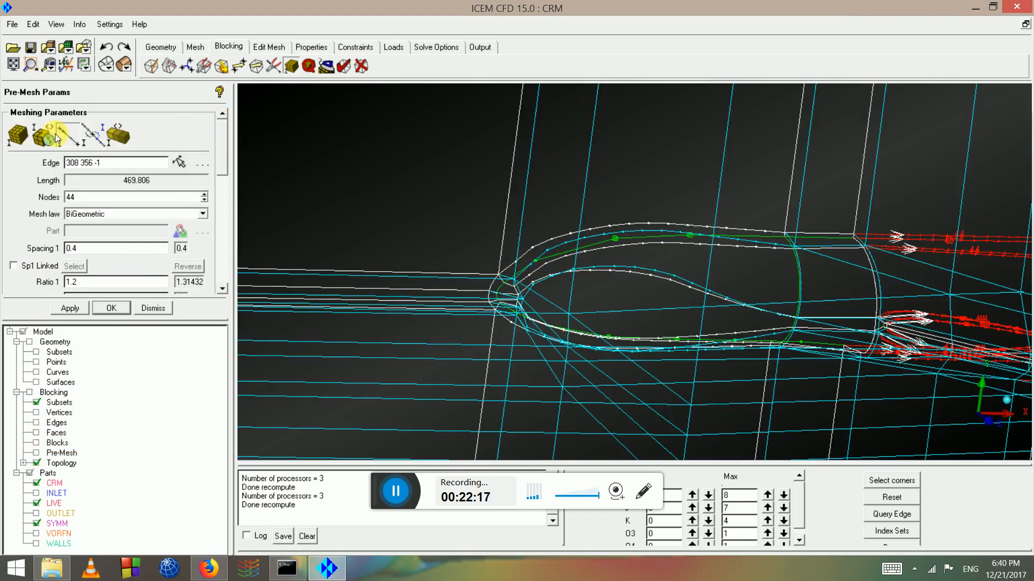
{"action": "left_click", "coordinate": [74, 137]}
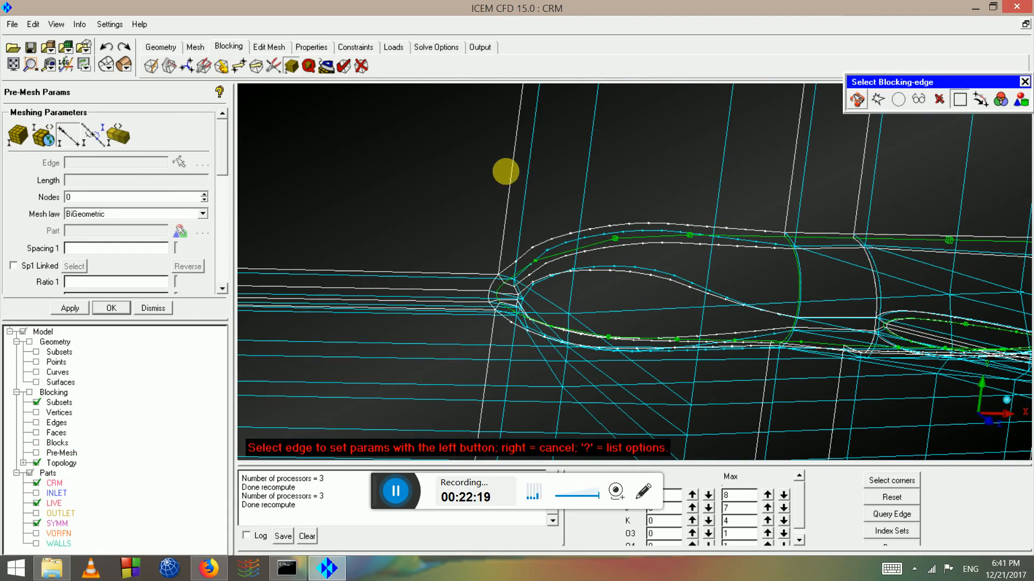
{"action": "left_click", "coordinate": [510, 171]}
{"action": "scroll", "coordinate": [644, 199], "scroll_direction": "up", "scroll_amount": 2}
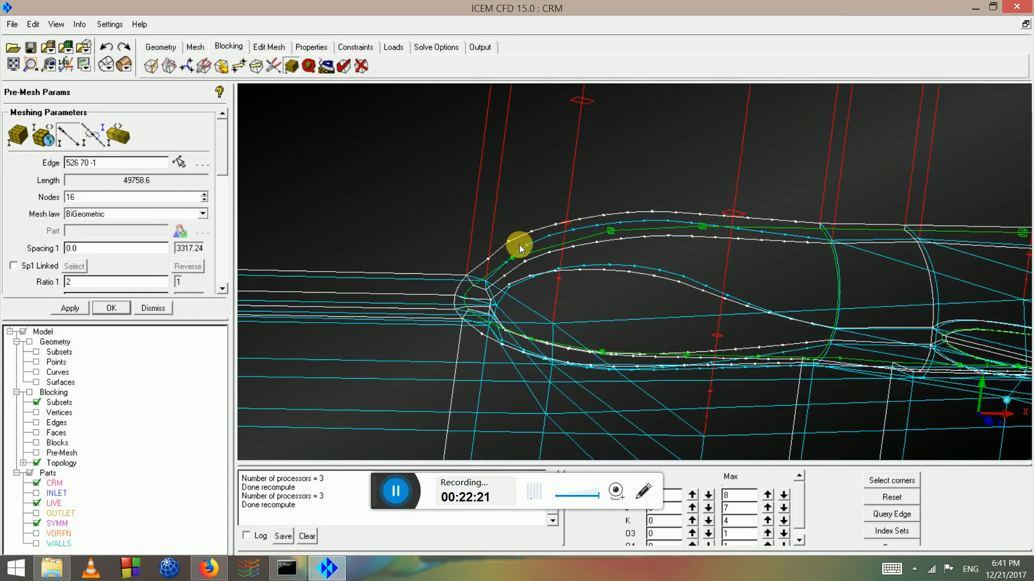
{"action": "scroll", "coordinate": [521, 301], "scroll_direction": "up", "scroll_amount": 4}
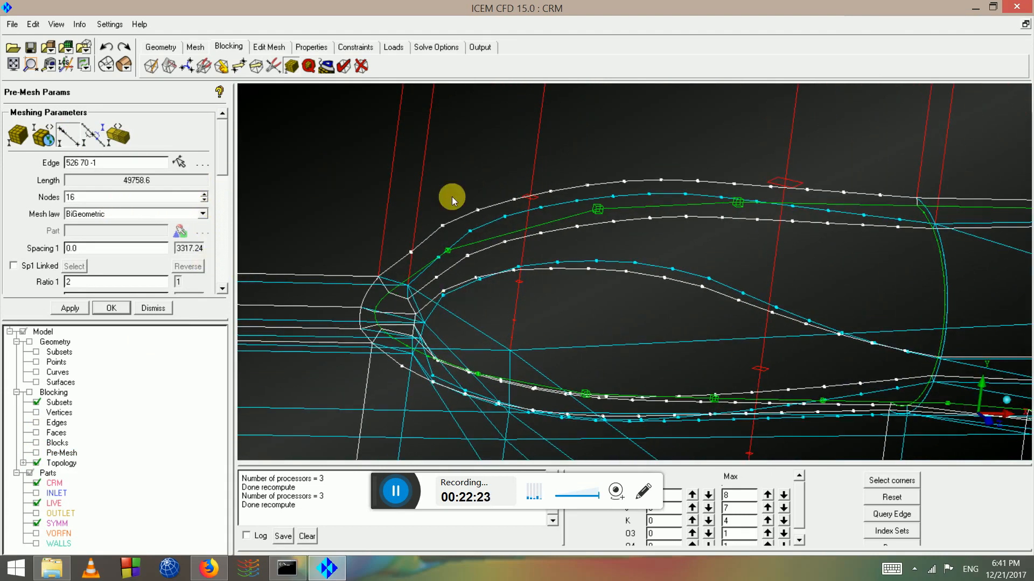
{"action": "scroll", "coordinate": [451, 197], "scroll_direction": "up", "scroll_amount": 2}
{"action": "middle_click_drag", "start_coordinate": [443, 247], "coordinate": [653, 217]}
{"action": "scroll", "coordinate": [591, 318], "scroll_direction": "up", "scroll_amount": 2}
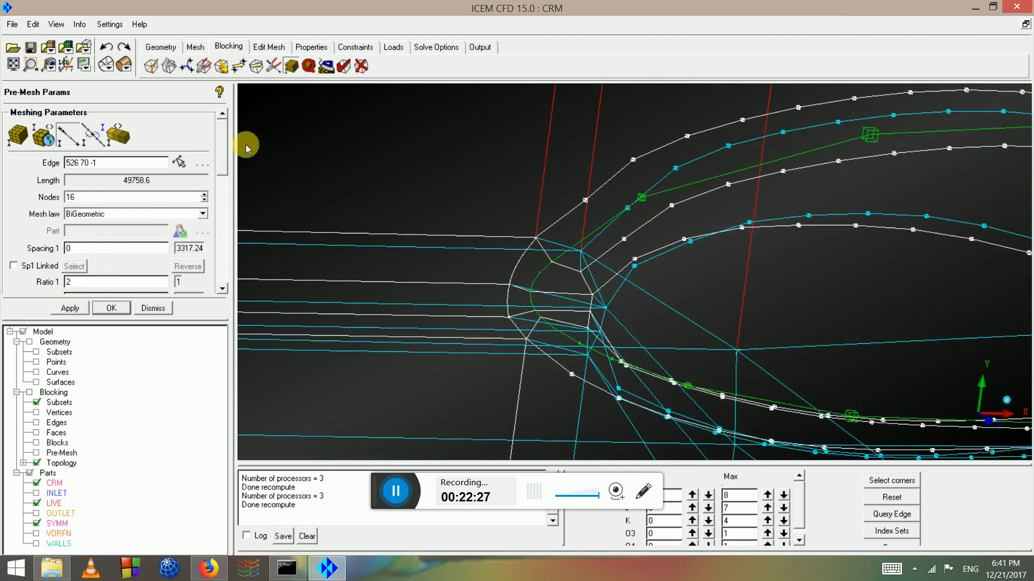
{"action": "scroll", "coordinate": [222, 153], "scroll_direction": "down", "scroll_amount": 3}
{"action": "scroll", "coordinate": [715, 267], "scroll_direction": "down", "scroll_amount": 4}
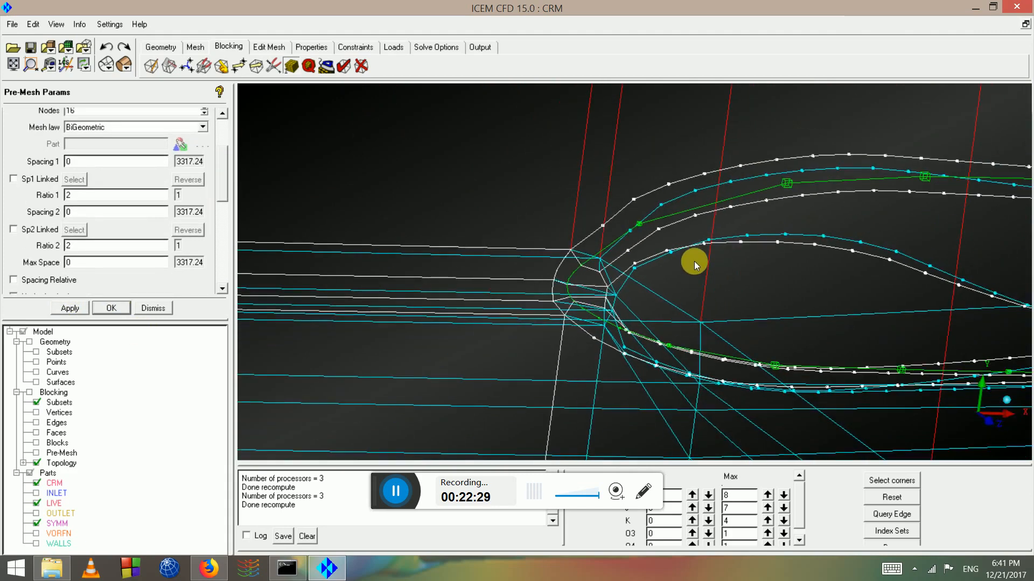
{"action": "scroll", "coordinate": [655, 241], "scroll_direction": "down", "scroll_amount": 6}
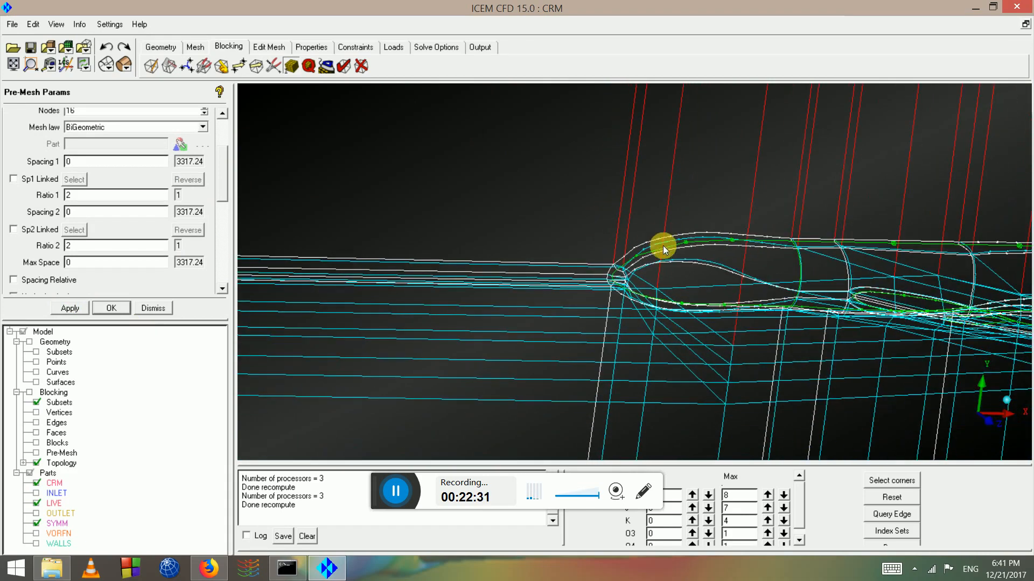
{"action": "left_click_drag", "start_coordinate": [651, 228], "coordinate": [666, 261]}
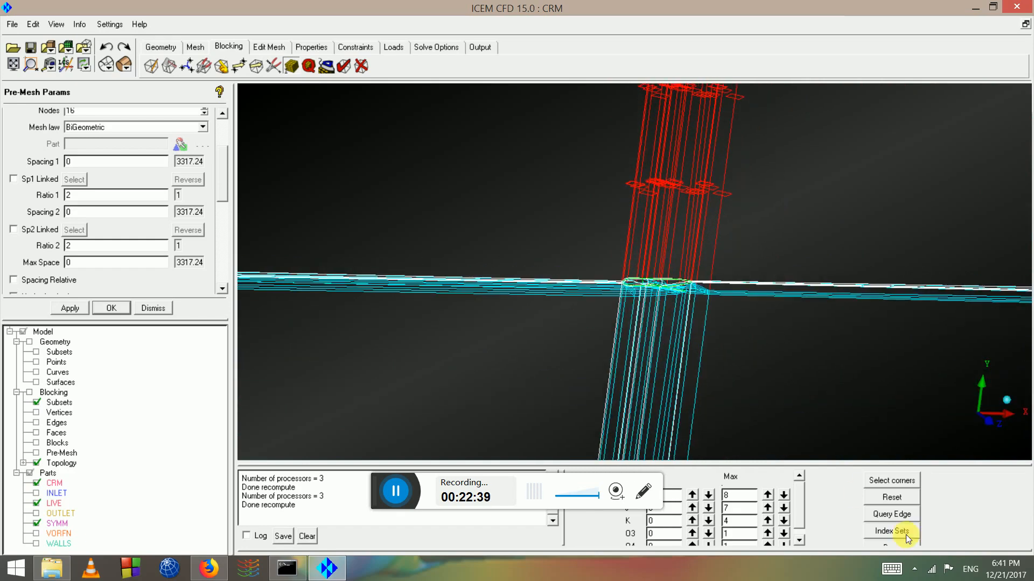
Reset index ranges, show block edges, and give edge 272 278 -1 Spacing 1 of 1, Ratio 1 of 1.1
{"action": "left_click", "coordinate": [892, 498]}
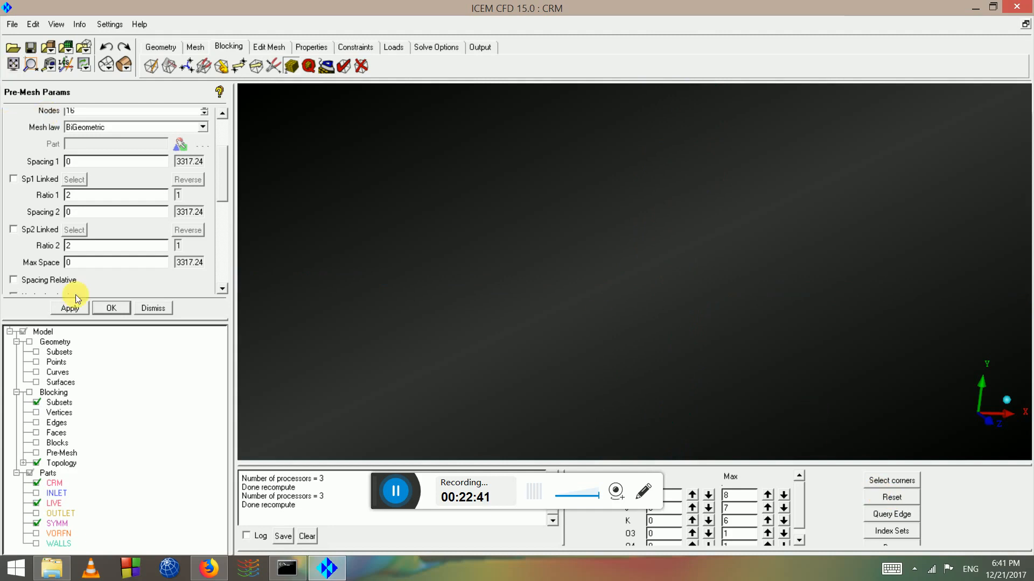
{"action": "left_click", "coordinate": [36, 423]}
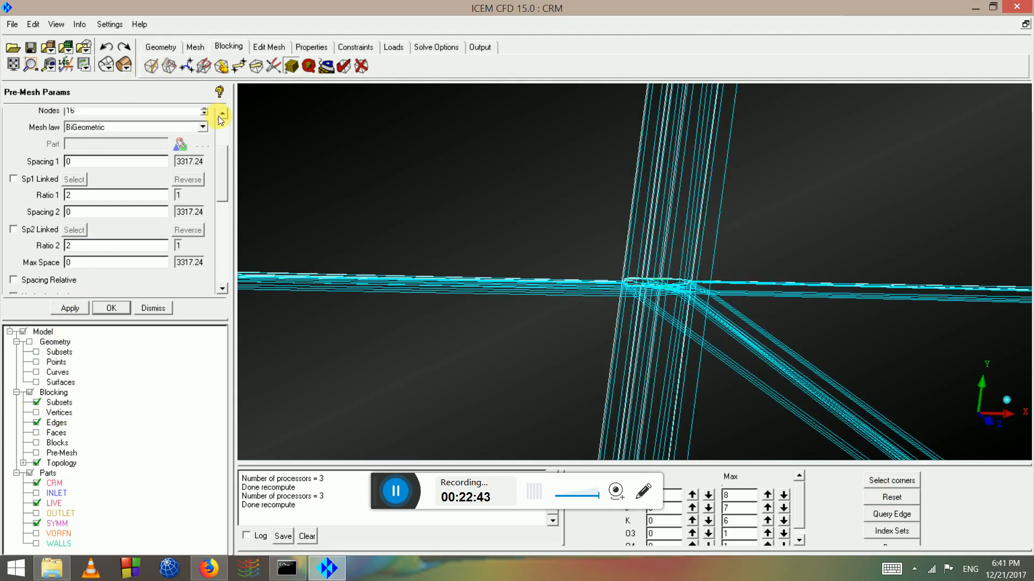
{"action": "left_click", "coordinate": [223, 135]}
{"action": "left_click", "coordinate": [64, 129]}
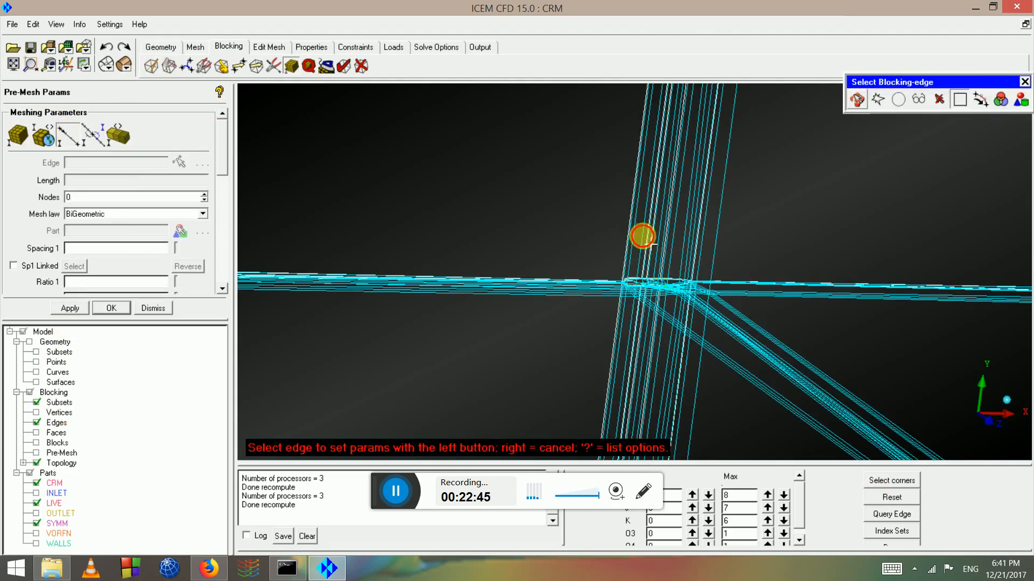
{"action": "left_click", "coordinate": [638, 246]}
{"action": "right_click_drag", "start_coordinate": [638, 246], "coordinate": [604, 310]}
{"action": "left_click_drag", "start_coordinate": [98, 248], "coordinate": [63, 240]}
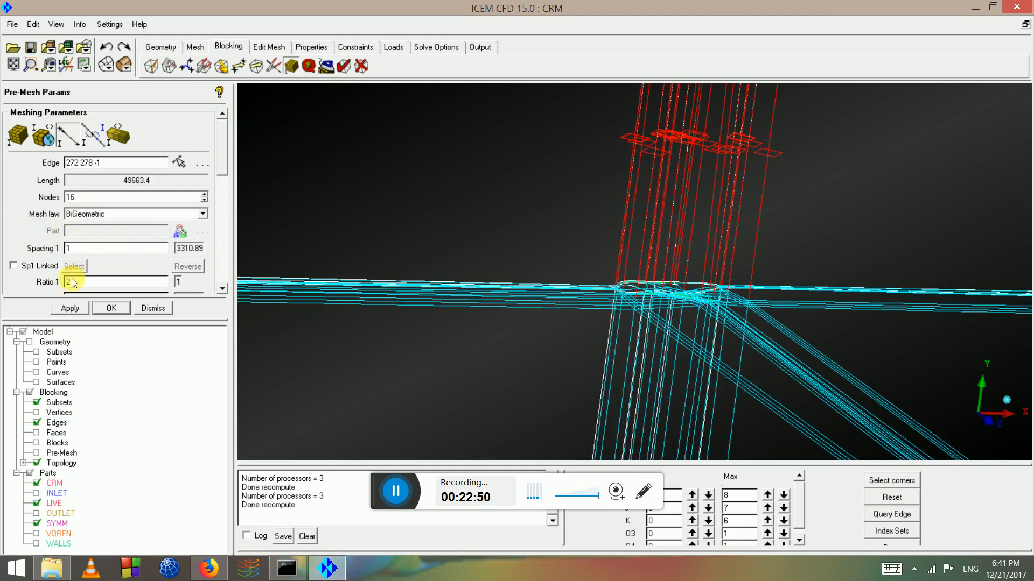
{"action": "left_click", "coordinate": [69, 308]}
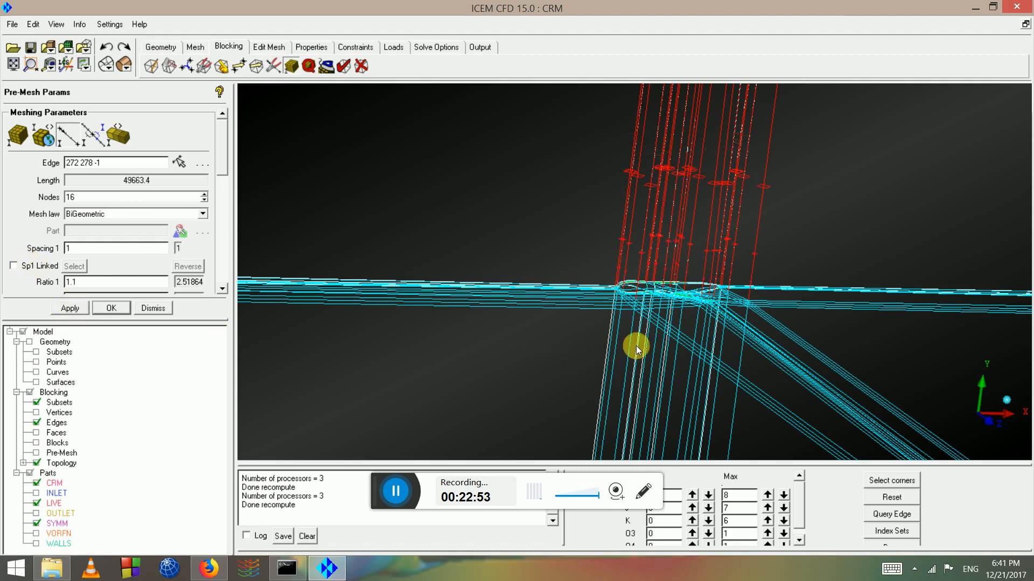
{"action": "right_click_drag", "start_coordinate": [635, 341], "coordinate": [603, 306]}
{"action": "left_click_drag", "start_coordinate": [603, 306], "coordinate": [228, 176]}
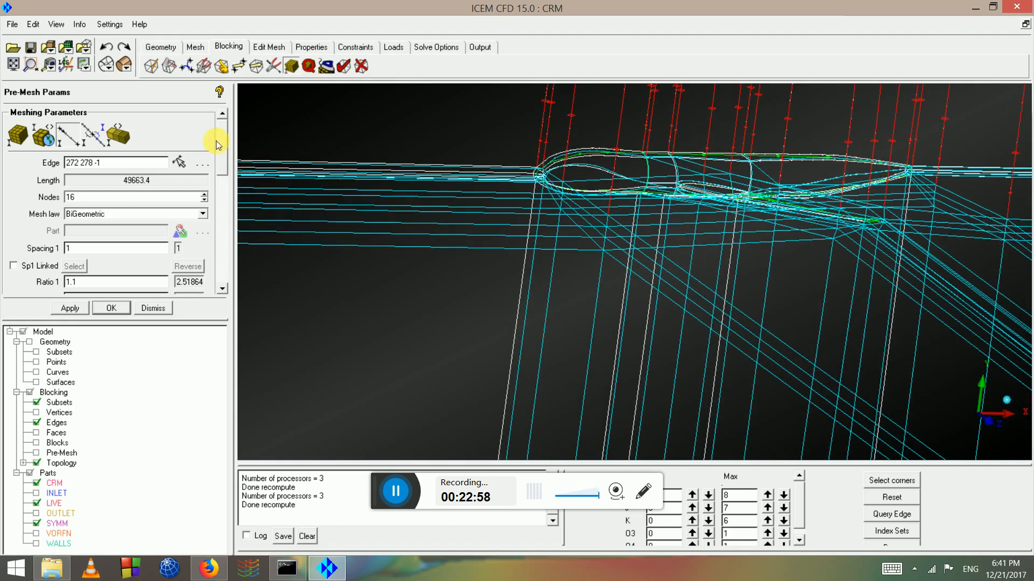
Check edges 469 470 -1 and 443 452 -1 (15 BiGeometric nodes), then hide block edges
{"action": "left_click", "coordinate": [84, 130]}
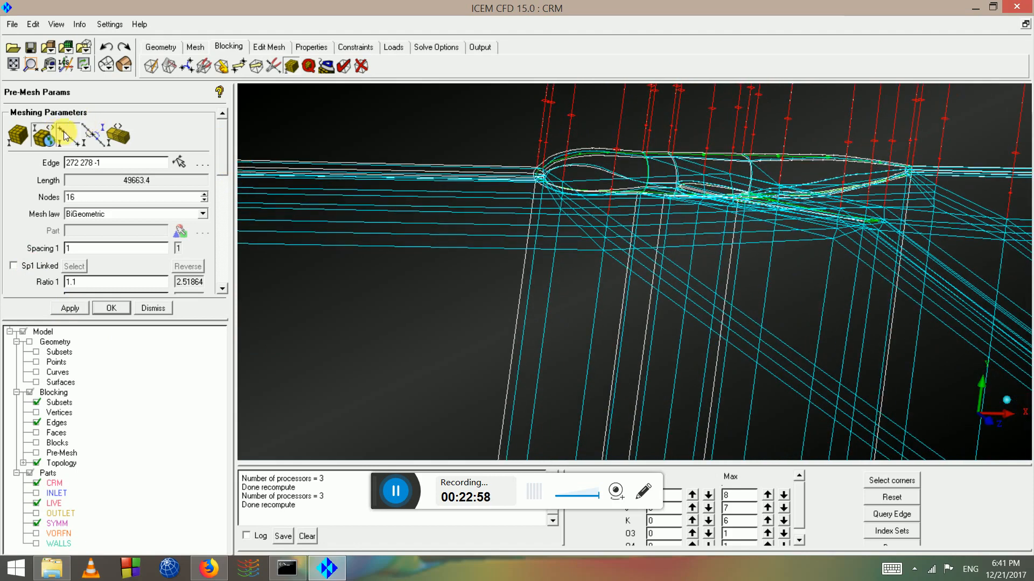
{"action": "left_click", "coordinate": [427, 187]}
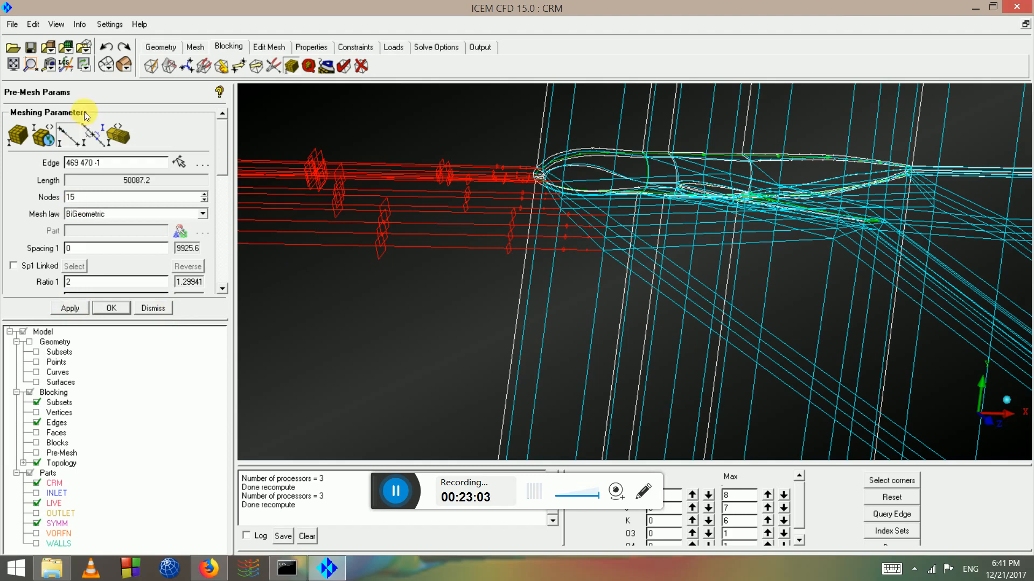
{"action": "left_click", "coordinate": [72, 135]}
{"action": "left_click", "coordinate": [566, 323]}
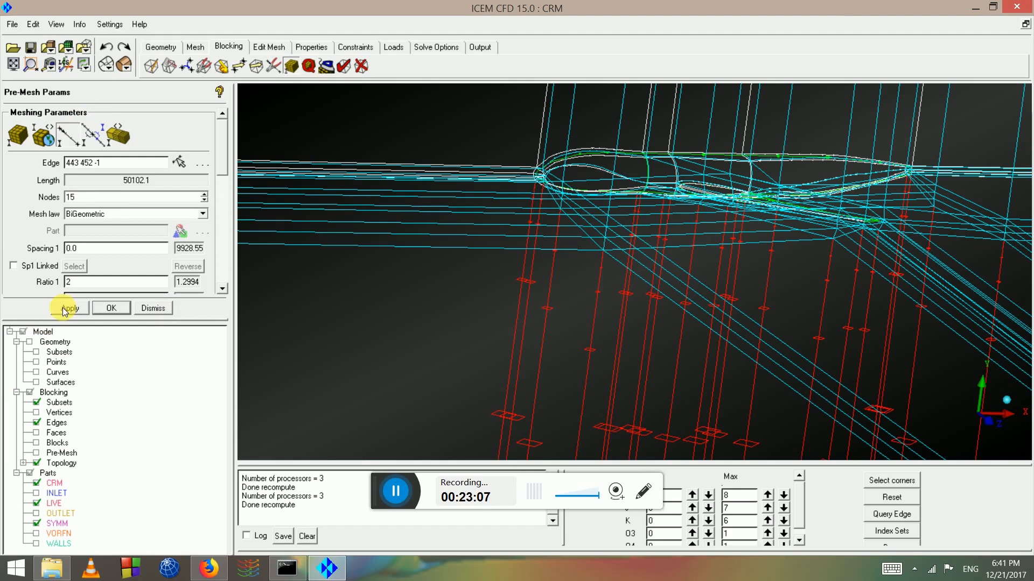
{"action": "left_click", "coordinate": [37, 423]}
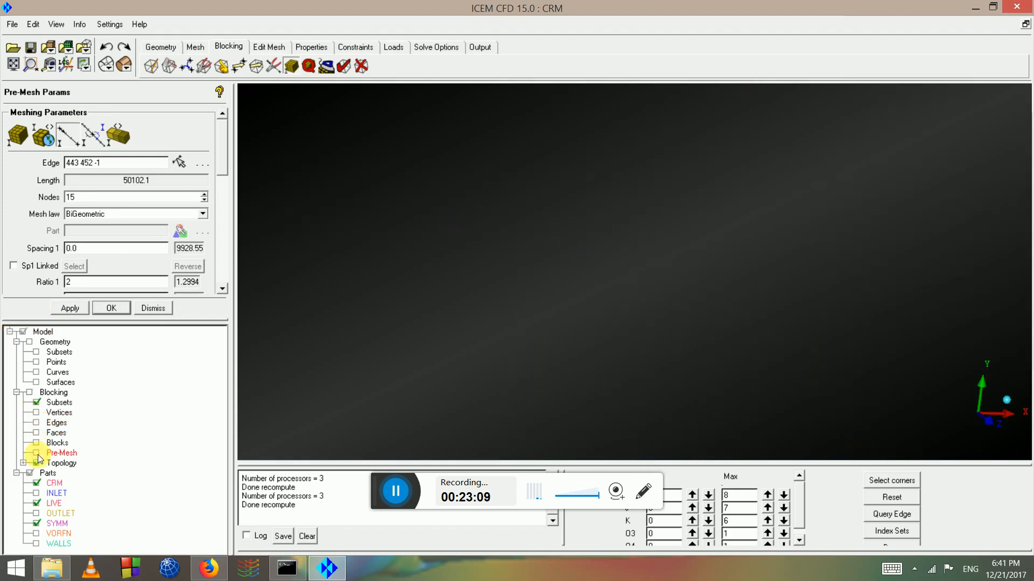
Redisplay and recompute the pre-mesh, then orient the view toward the fuselage nose and wing root
{"action": "left_click", "coordinate": [37, 453]}
{"action": "left_click", "coordinate": [392, 338]}
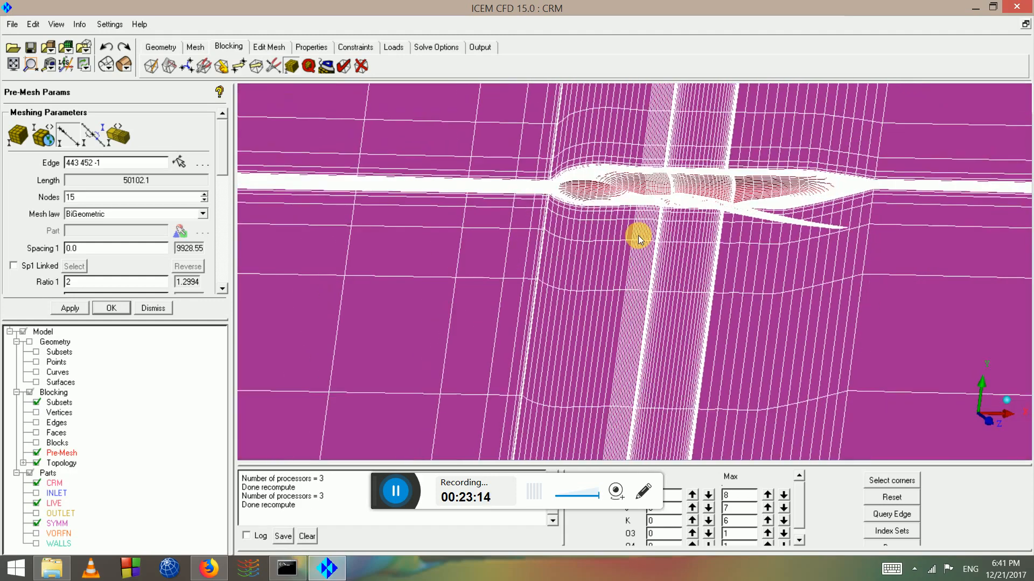
{"action": "left_click_drag", "start_coordinate": [638, 235], "coordinate": [606, 293]}
{"action": "middle_click_drag", "start_coordinate": [605, 292], "coordinate": [616, 280]}
{"action": "scroll", "coordinate": [580, 251], "scroll_direction": "up", "scroll_amount": 8}
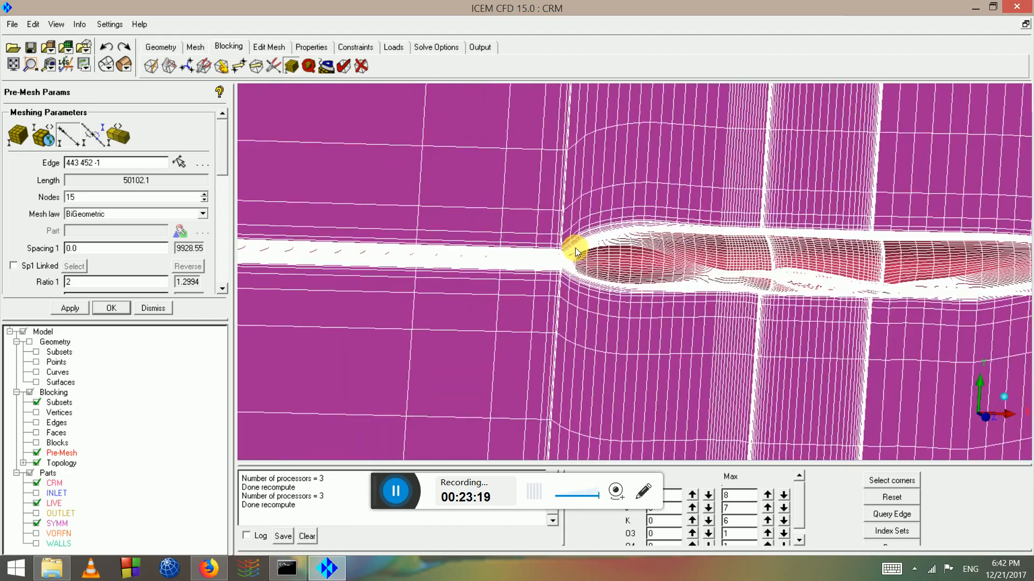
{"action": "scroll", "coordinate": [561, 249], "scroll_direction": "up", "scroll_amount": 6}
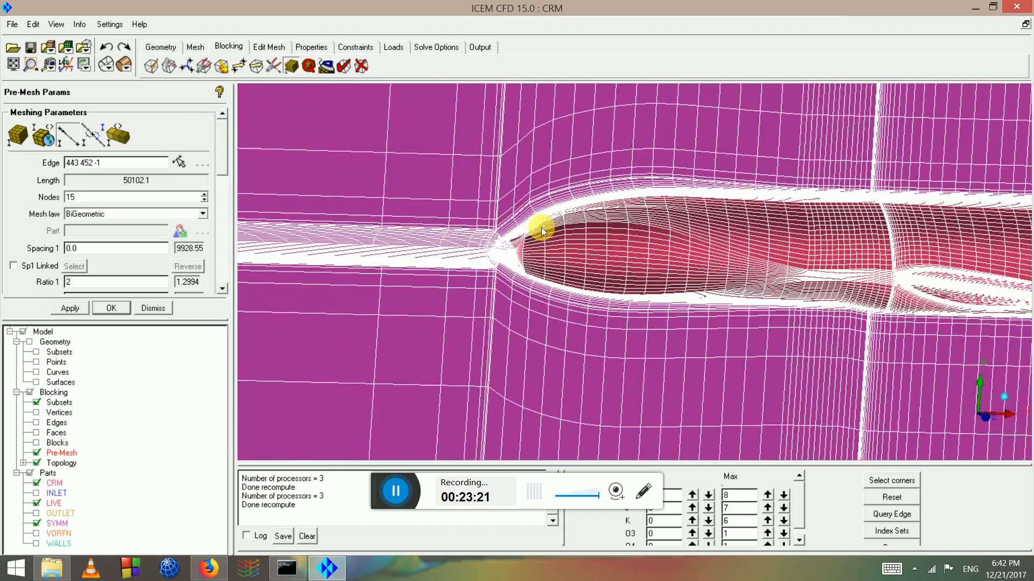
{"action": "left_click_drag", "start_coordinate": [518, 227], "coordinate": [541, 261]}
{"action": "middle_click_drag", "start_coordinate": [966, 168], "coordinate": [712, 172]}
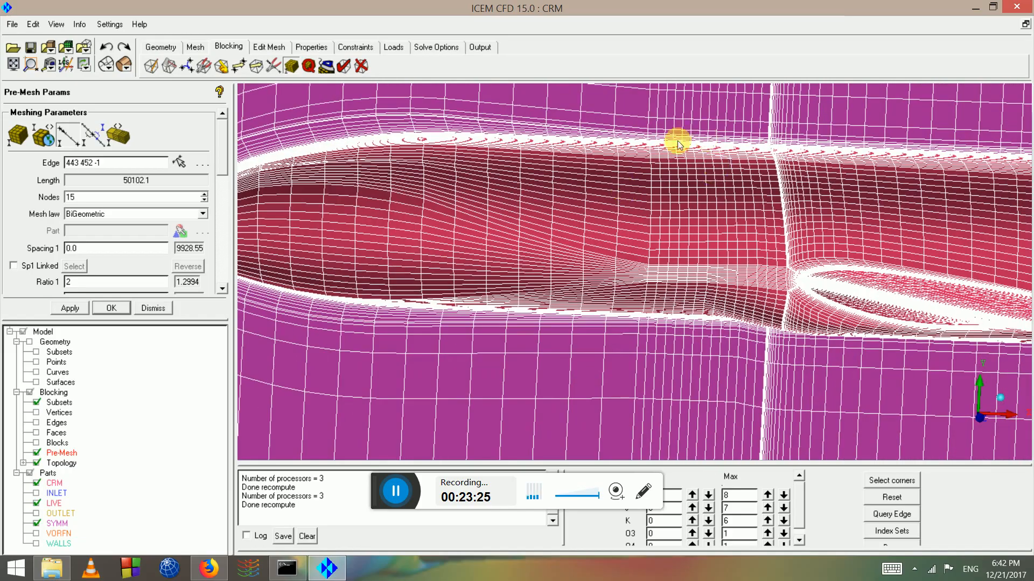
{"action": "right_click_drag", "start_coordinate": [679, 143], "coordinate": [680, 269]}
{"action": "middle_click_drag", "start_coordinate": [644, 111], "coordinate": [616, 227]}
Zoom and pan around the wing-fuselage junction and wing underside to inspect the pre-mesh cells
{"action": "scroll", "coordinate": [616, 227], "scroll_direction": "up", "scroll_amount": 3}
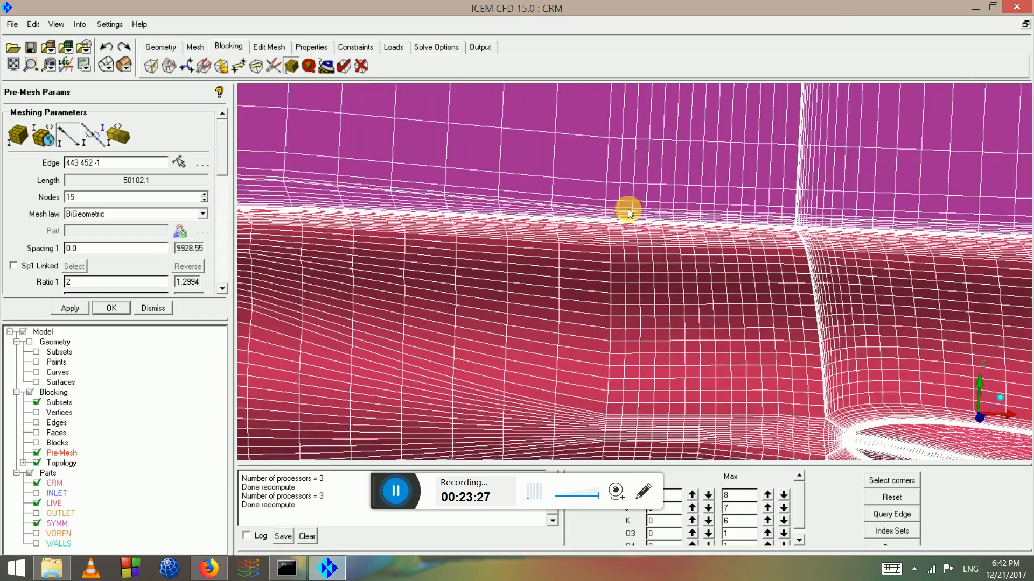
{"action": "middle_click_drag", "start_coordinate": [425, 217], "coordinate": [617, 253]}
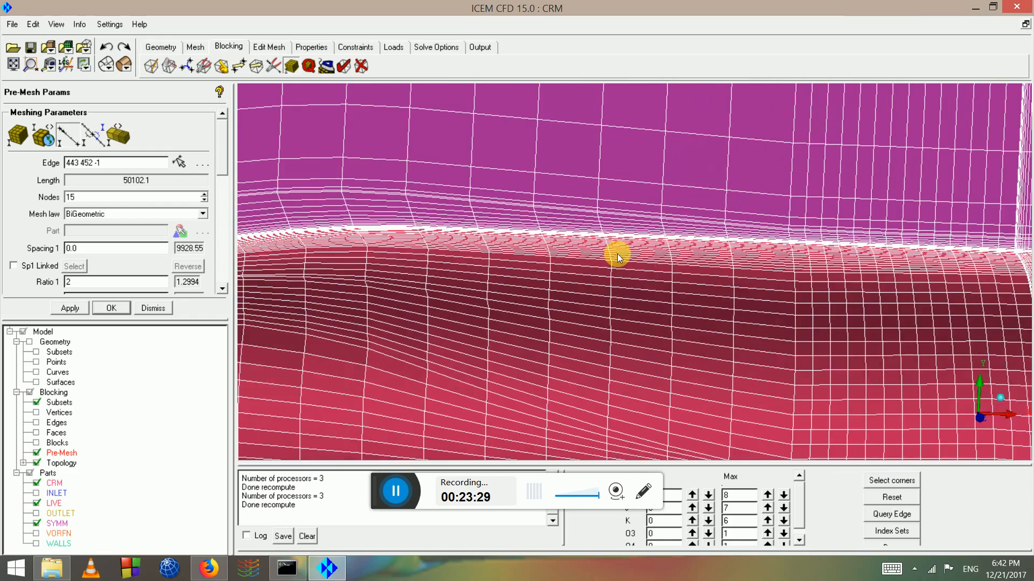
{"action": "scroll", "coordinate": [613, 253], "scroll_direction": "down", "scroll_amount": 3}
{"action": "scroll", "coordinate": [446, 228], "scroll_direction": "down", "scroll_amount": 4}
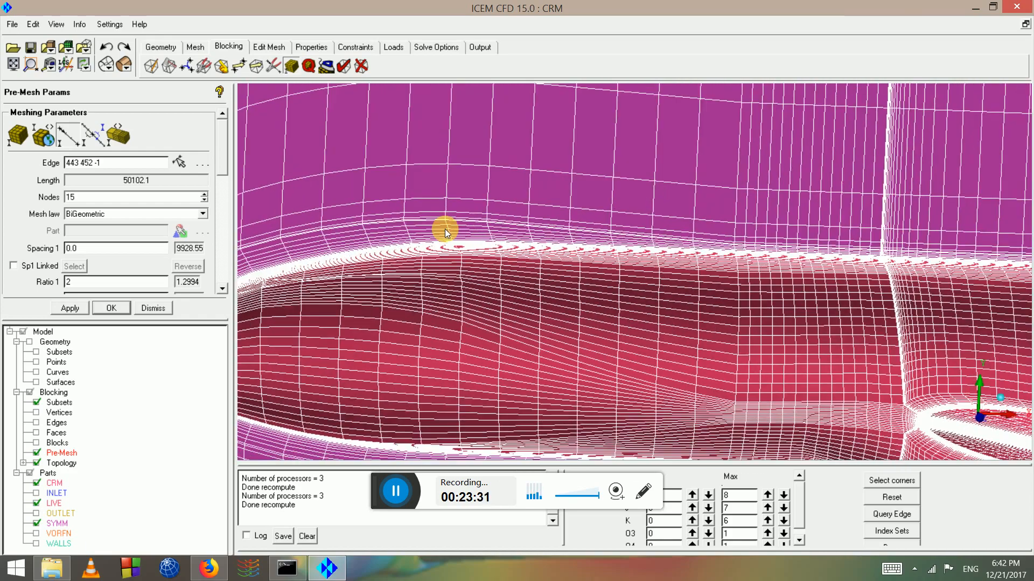
{"action": "middle_click_drag", "start_coordinate": [595, 322], "coordinate": [399, 174]}
{"action": "scroll", "coordinate": [713, 215], "scroll_direction": "down", "scroll_amount": 4}
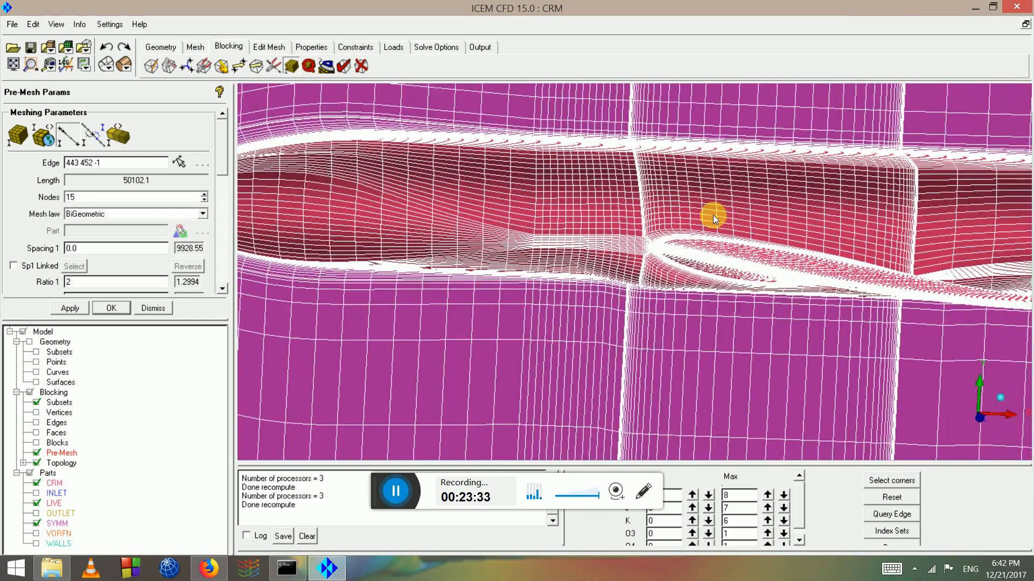
{"action": "middle_click_drag", "start_coordinate": [996, 242], "coordinate": [649, 236]}
{"action": "left_click_drag", "start_coordinate": [525, 184], "coordinate": [773, 313]}
{"action": "scroll", "coordinate": [771, 313], "scroll_direction": "up", "scroll_amount": 3}
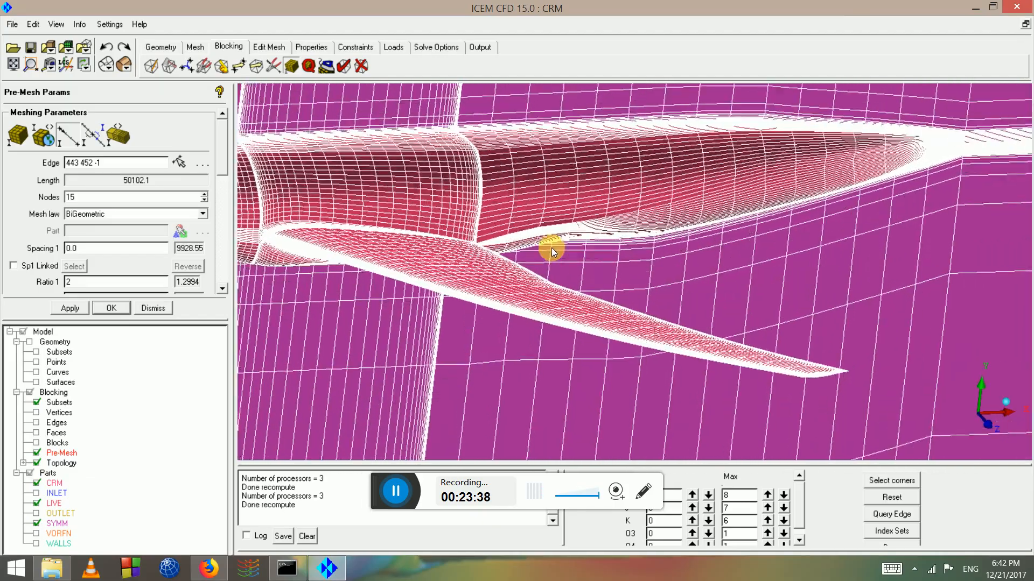
{"action": "middle_click_drag", "start_coordinate": [458, 188], "coordinate": [590, 286]}
{"action": "scroll", "coordinate": [581, 282], "scroll_direction": "up", "scroll_amount": 3}
{"action": "scroll", "coordinate": [580, 278], "scroll_direction": "up", "scroll_amount": 5}
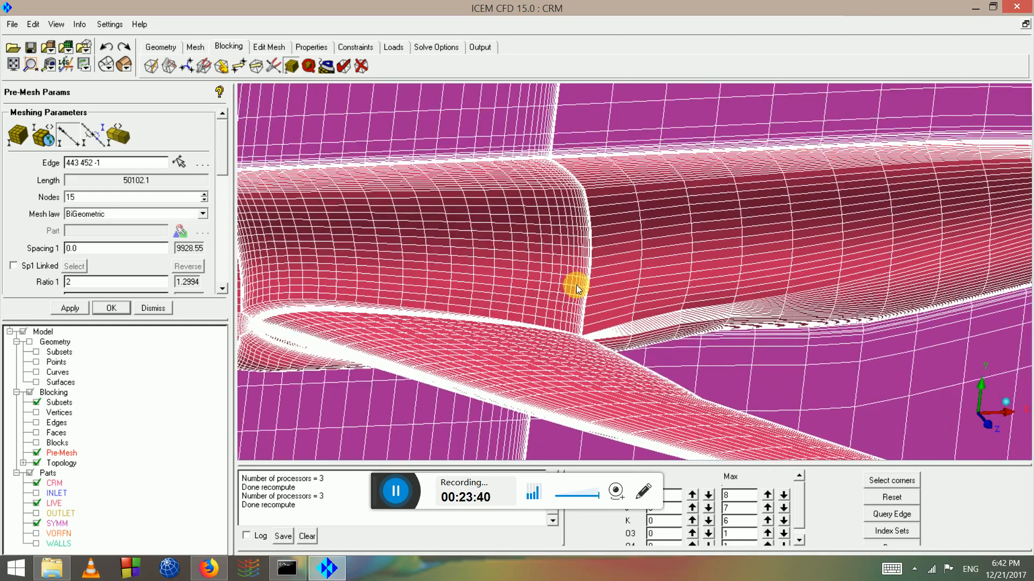
{"action": "scroll", "coordinate": [545, 276], "scroll_direction": "up", "scroll_amount": 4}
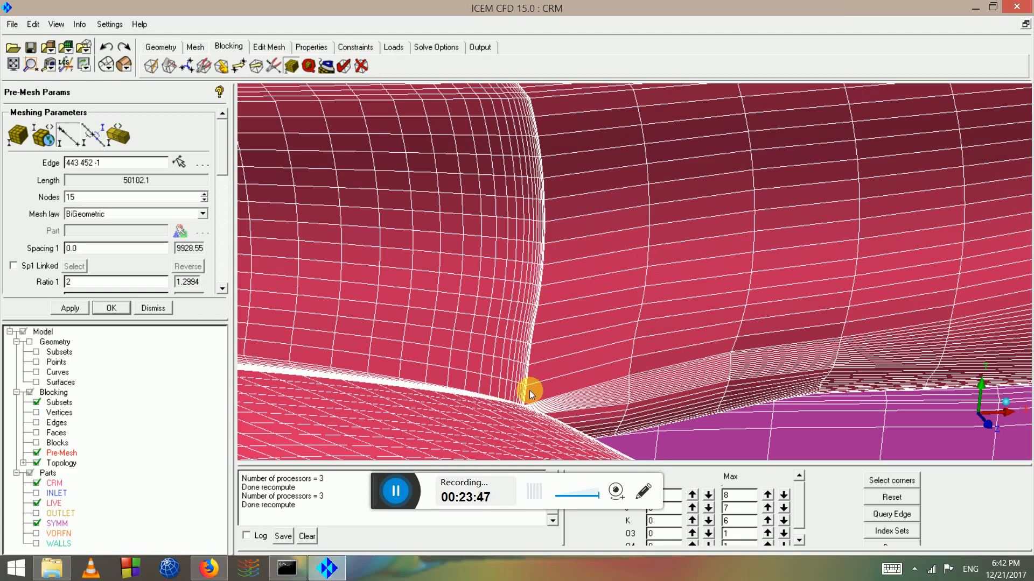
{"action": "scroll", "coordinate": [730, 330], "scroll_direction": "down", "scroll_amount": 5}
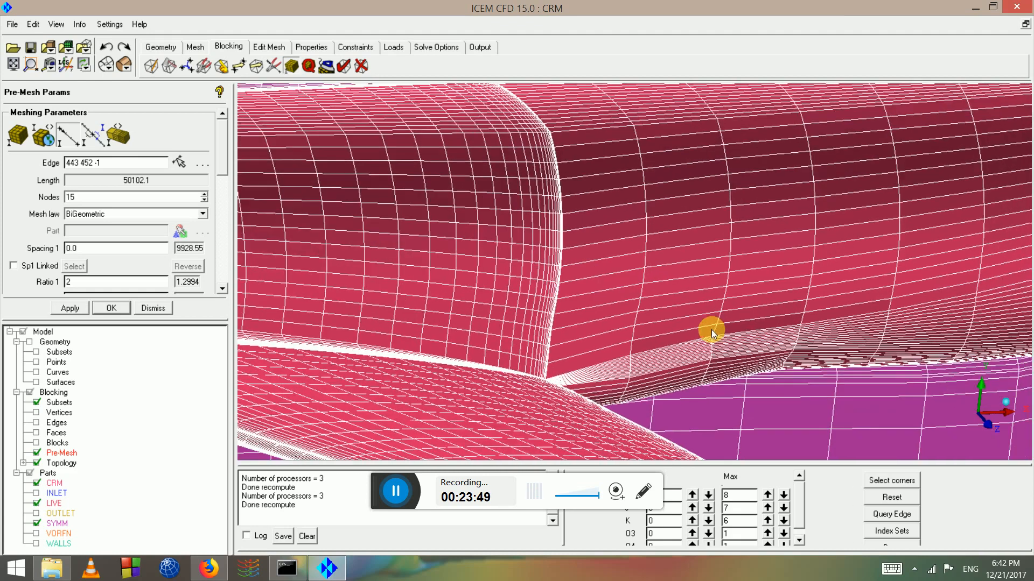
{"action": "scroll", "coordinate": [725, 292], "scroll_direction": "down", "scroll_amount": 5}
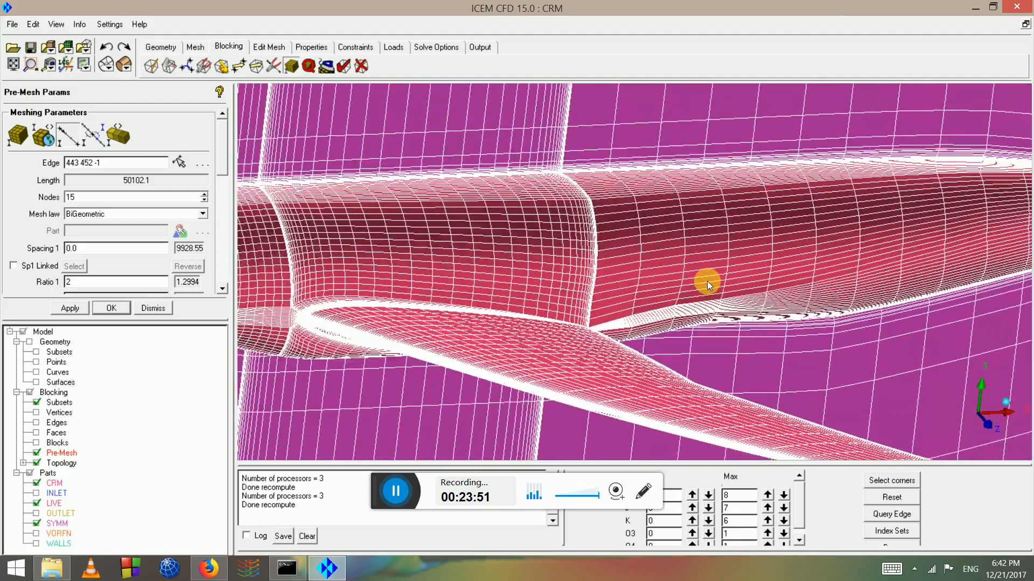
{"action": "scroll", "coordinate": [688, 214], "scroll_direction": "down", "scroll_amount": 6}
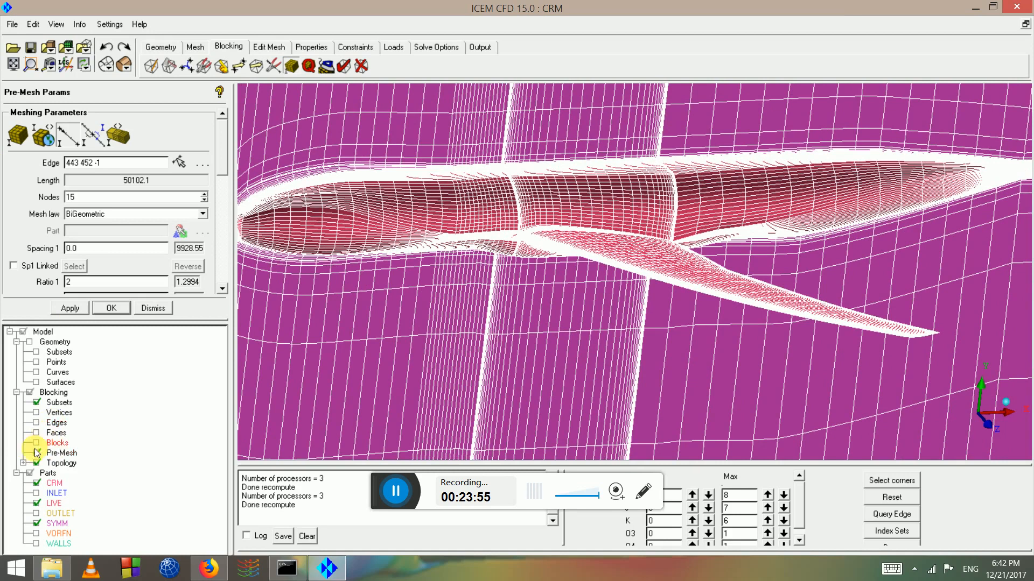
Scale all pre-mesh sizes by a factor of 2 and recompute the pre-mesh
{"action": "left_click", "coordinate": [57, 141]}
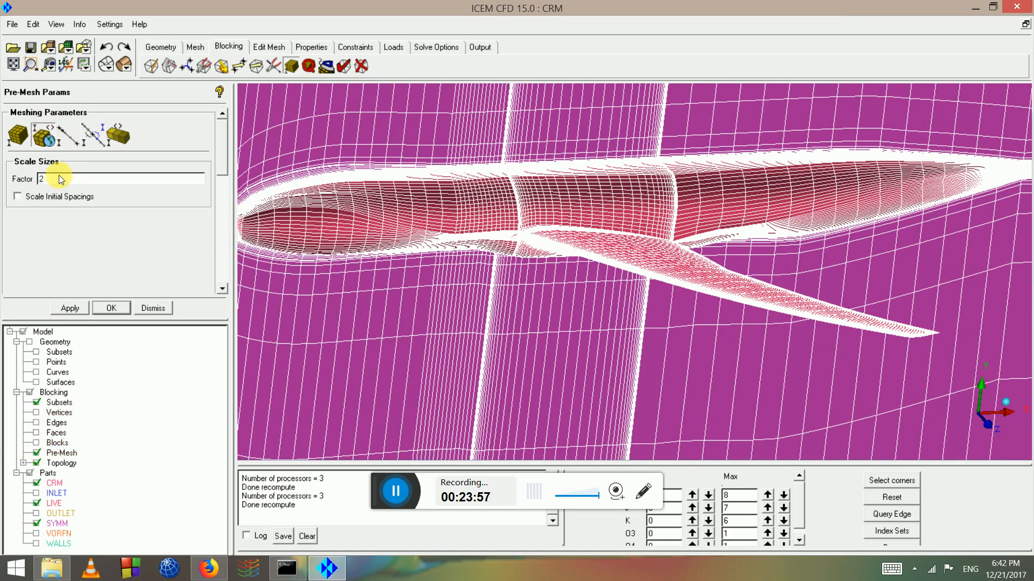
{"action": "left_click", "coordinate": [60, 176]}
{"action": "left_click", "coordinate": [70, 308]}
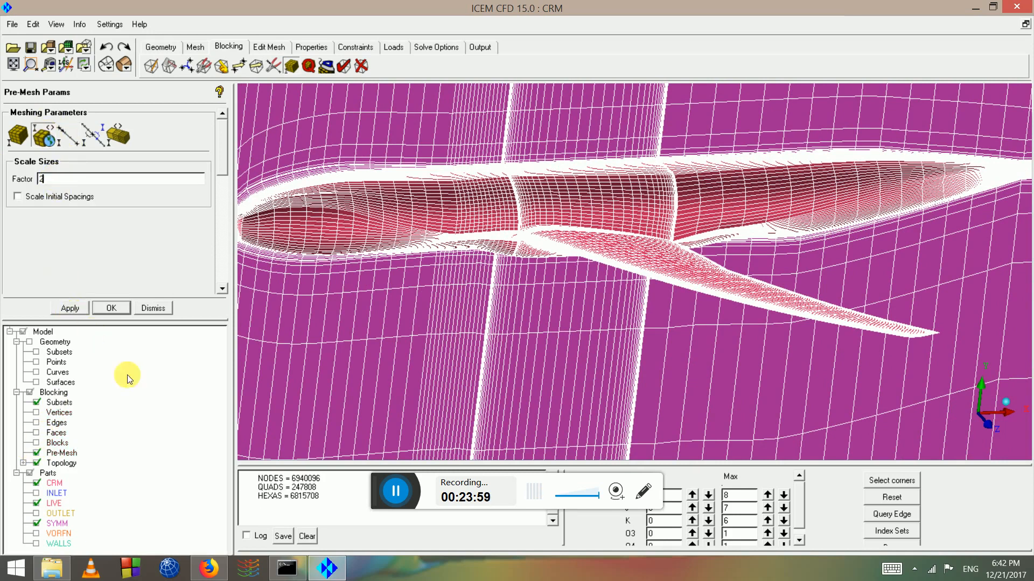
{"action": "left_click", "coordinate": [394, 336]}
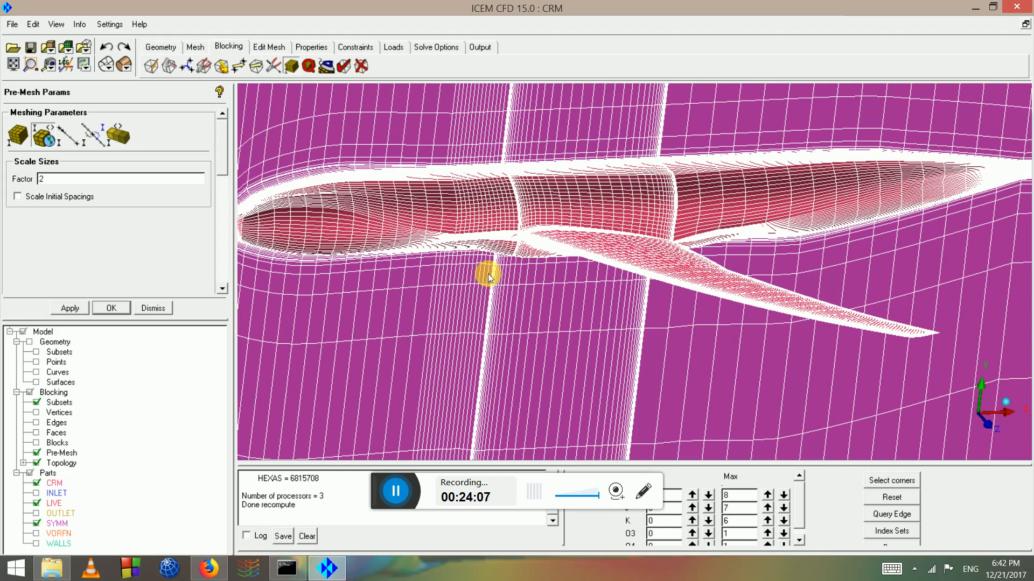
Switch to a dark background and rotate around the 6815708-hexa wing pre-mesh
{"action": "left_click_drag", "start_coordinate": [586, 286], "coordinate": [406, 295]}
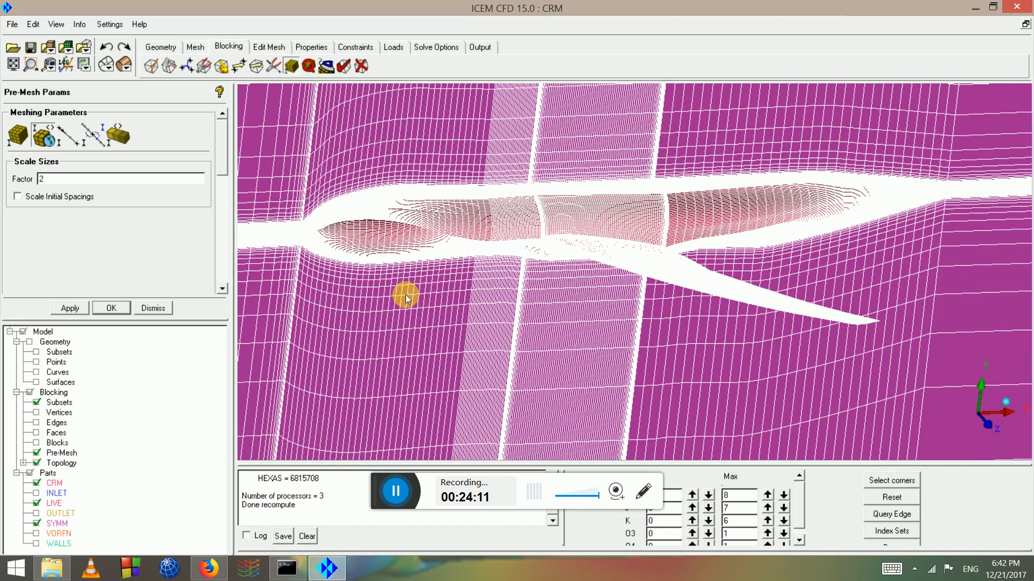
{"action": "left_click", "coordinate": [110, 62]}
{"action": "left_click_drag", "start_coordinate": [673, 323], "coordinate": [458, 198]}
{"action": "left_click_drag", "start_coordinate": [491, 241], "coordinate": [511, 290]}
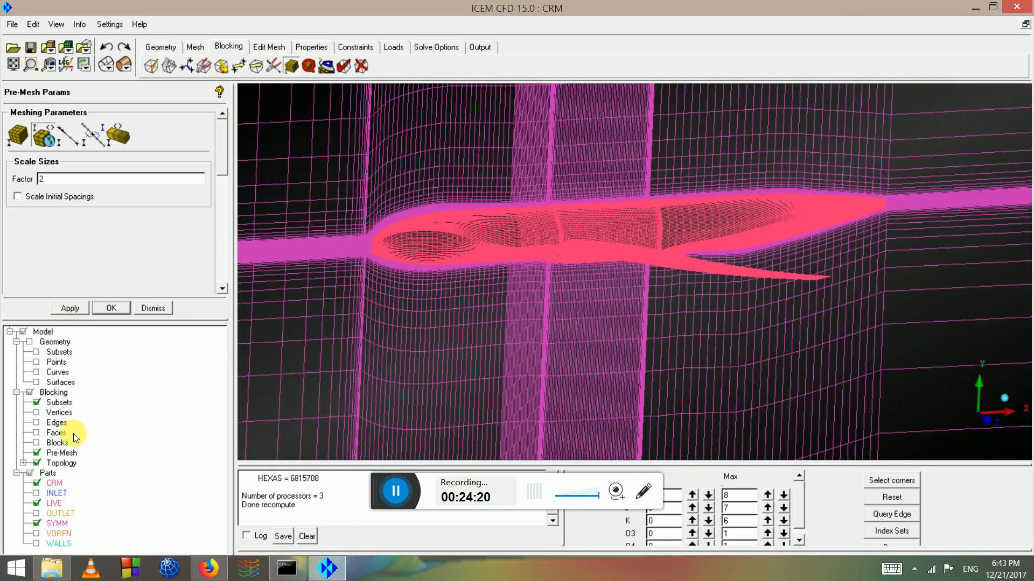
Create a pre-mesh scan plane from a wing edge at block index 3, grid index 16
{"action": "right_click", "coordinate": [62, 451]}
{"action": "left_click", "coordinate": [106, 342]}
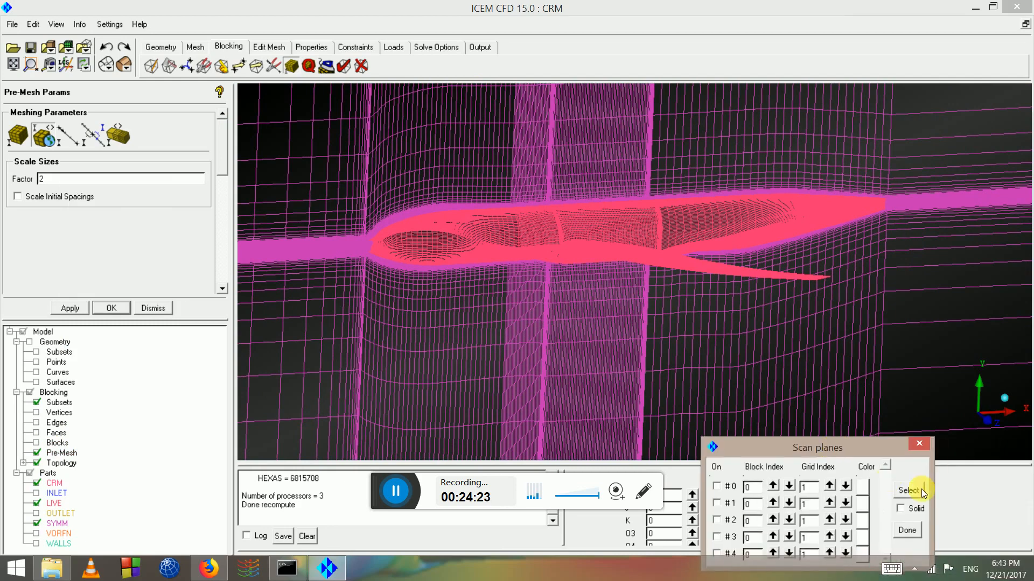
{"action": "left_click", "coordinate": [909, 491]}
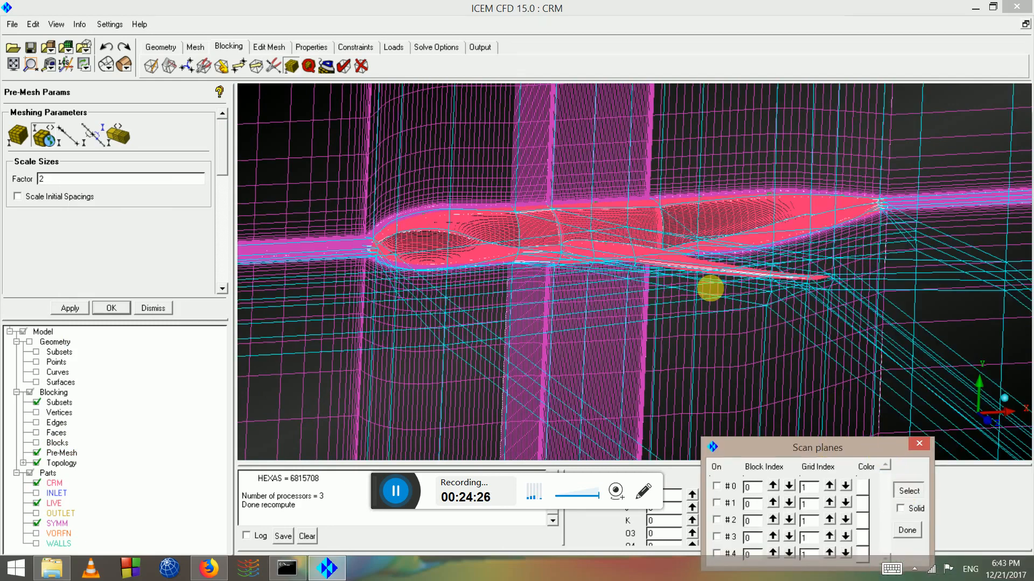
{"action": "left_click_drag", "start_coordinate": [658, 237], "coordinate": [662, 285]}
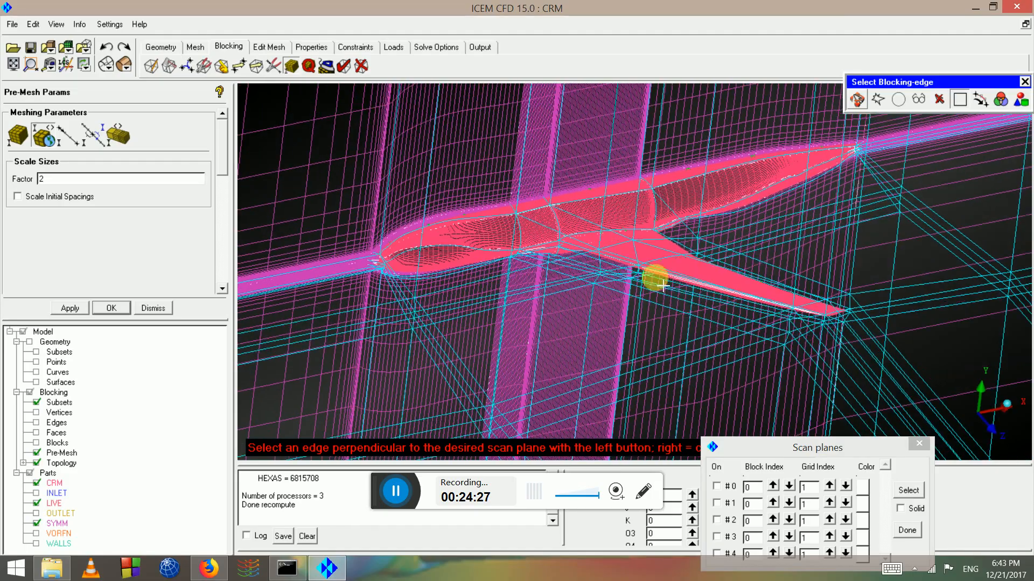
{"action": "left_click", "coordinate": [716, 288]}
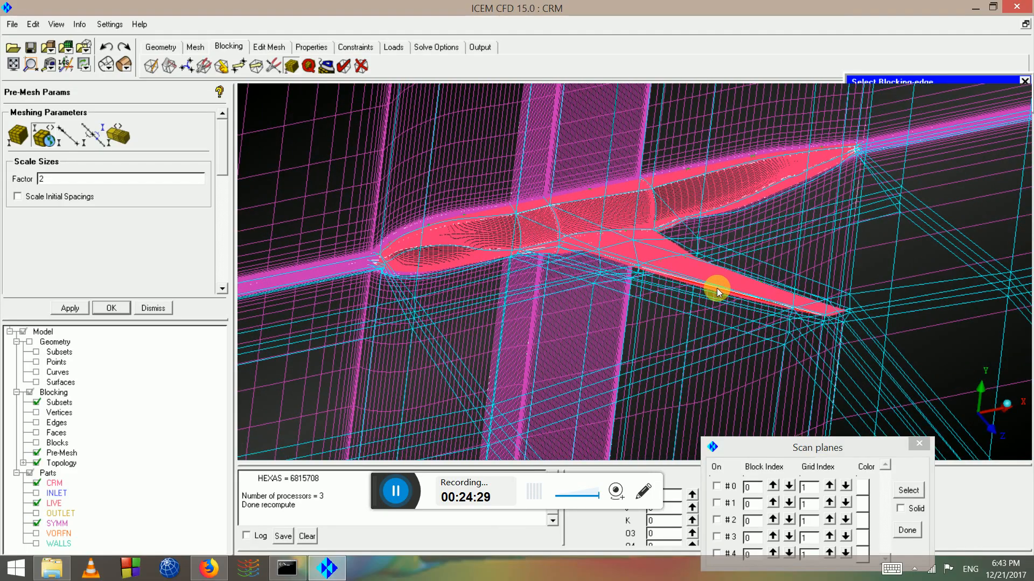
{"action": "left_click_drag", "start_coordinate": [716, 289], "coordinate": [15, 217]}
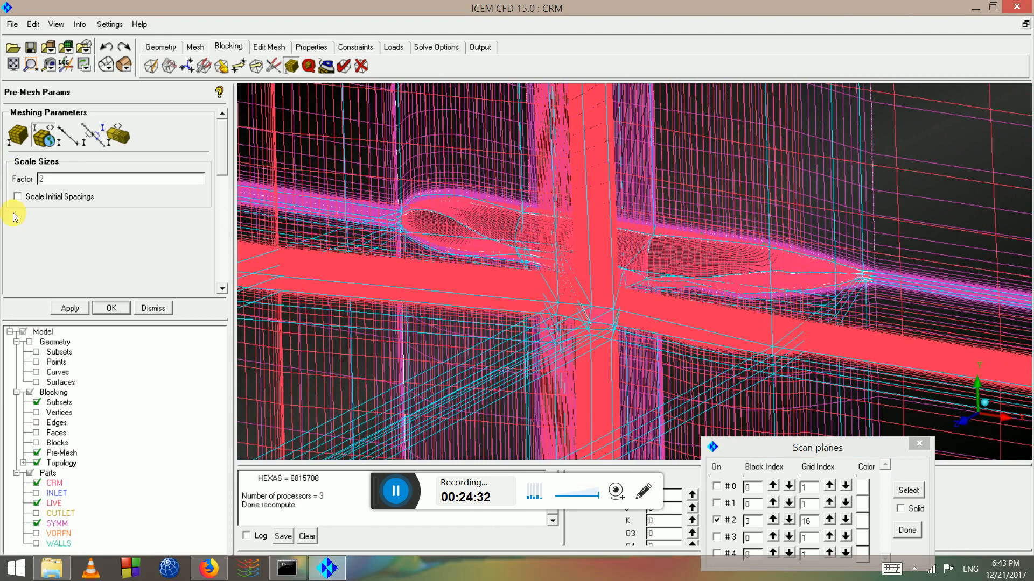
{"action": "left_click", "coordinate": [37, 423]}
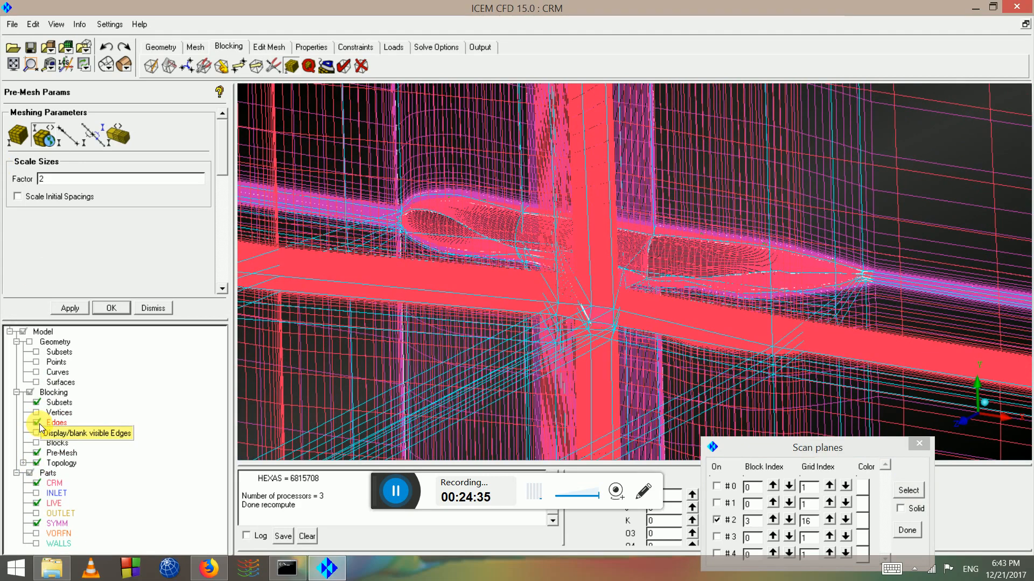
{"action": "left_click", "coordinate": [37, 422]}
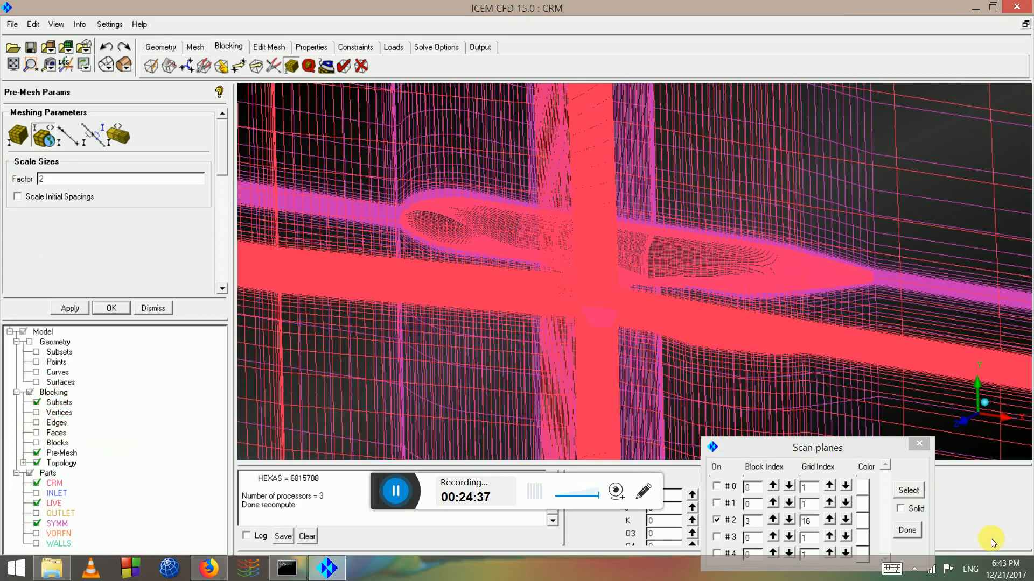
Show the scan plane as solid, orbit to inspect the interior hexa cells, and finish
{"action": "left_click", "coordinate": [902, 509]}
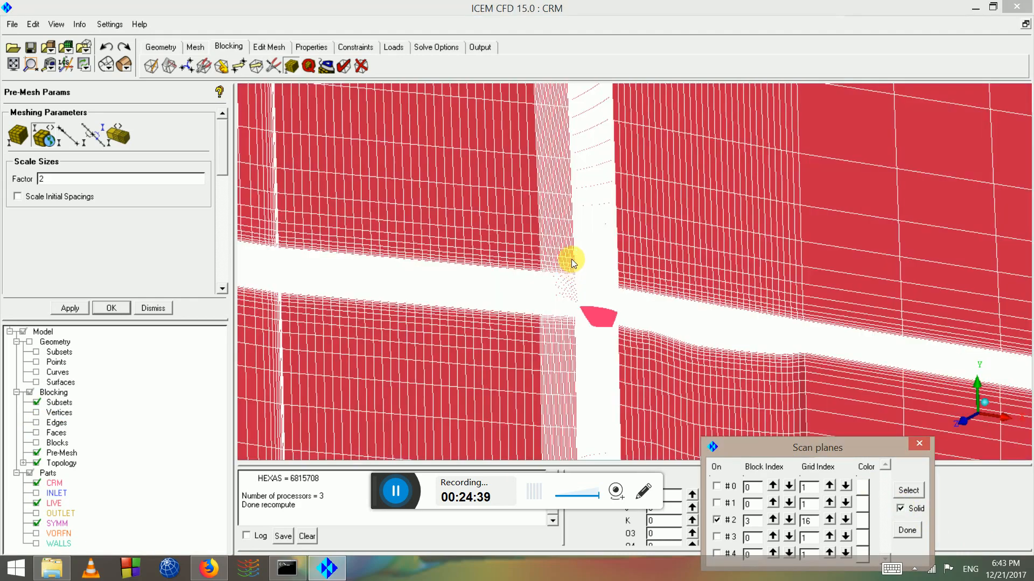
{"action": "left_click_drag", "start_coordinate": [582, 255], "coordinate": [43, 464]}
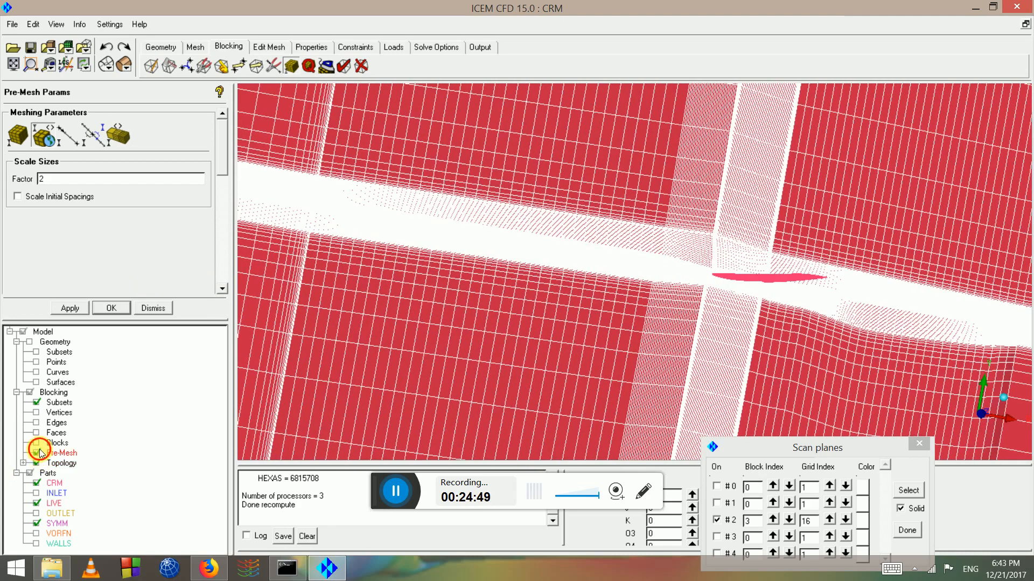
{"action": "left_click_drag", "start_coordinate": [675, 345], "coordinate": [605, 273]}
{"action": "left_click", "coordinate": [910, 531]}
{"action": "left_click_drag", "start_coordinate": [732, 340], "coordinate": [913, 541]}
{"action": "left_click", "coordinate": [907, 531]}
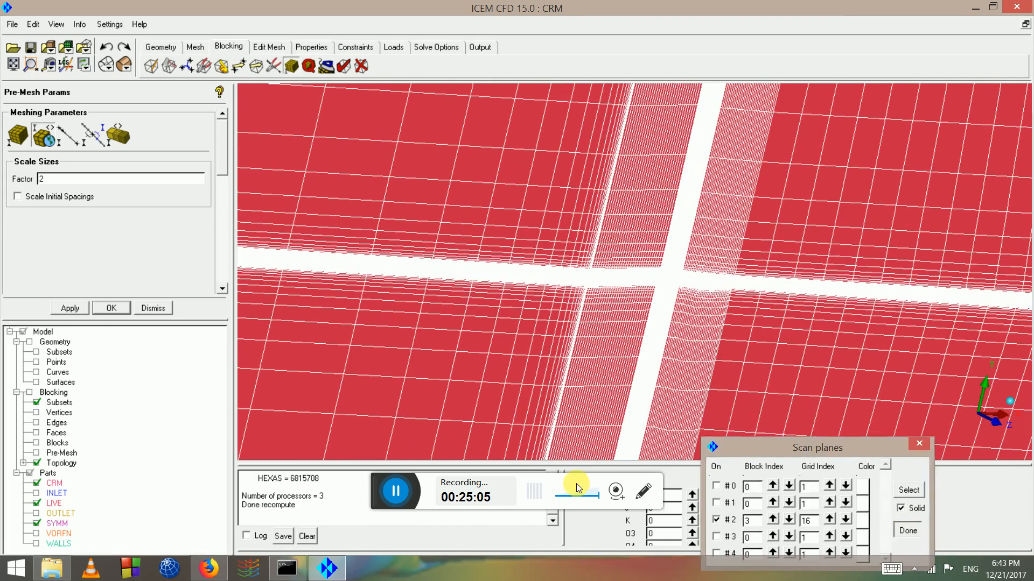